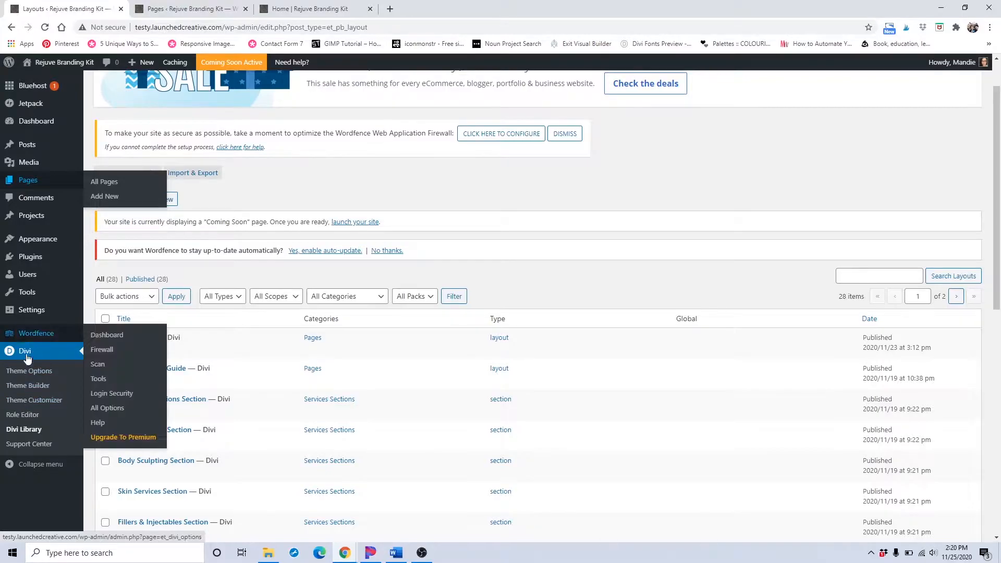
Step: Open the Rejuve Styling Guide layout from the Divi Library and launch it in the front-end builder
{"action": "left_click", "coordinate": [21, 431]}
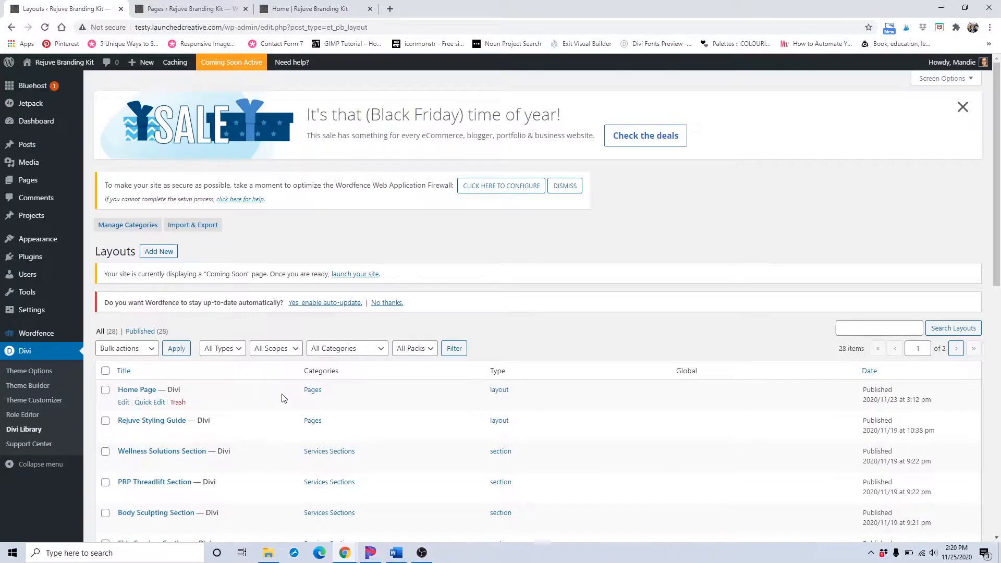
{"action": "scroll", "coordinate": [282, 399], "scroll_direction": "down", "scroll_amount": 2}
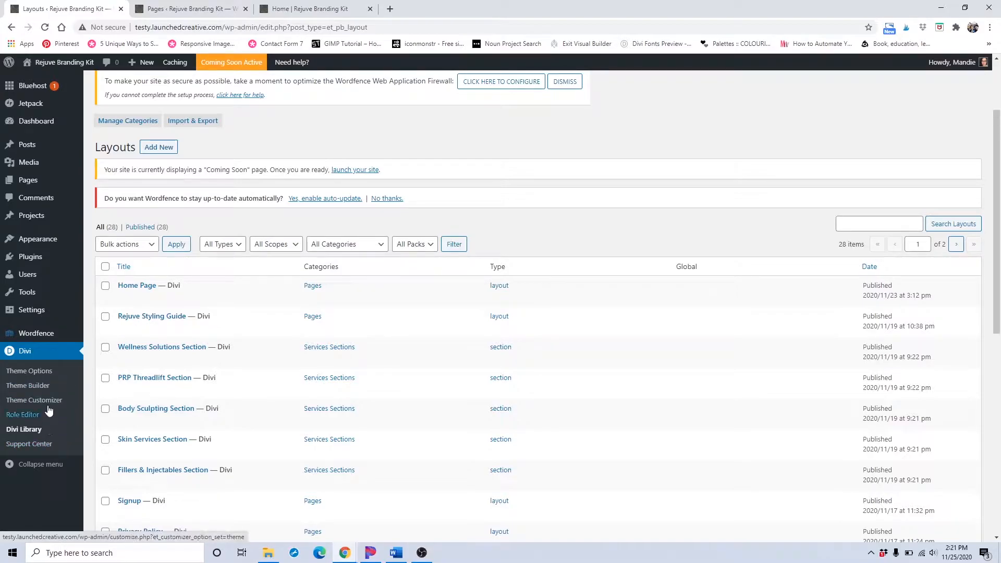
{"action": "left_click", "coordinate": [125, 330]}
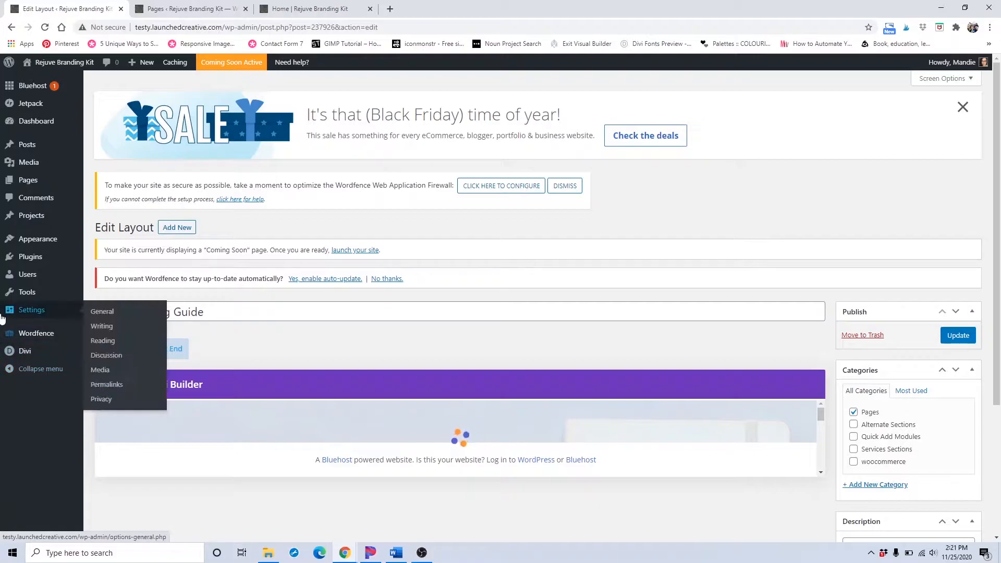
{"action": "mouse_move", "coordinate": [17, 350]}
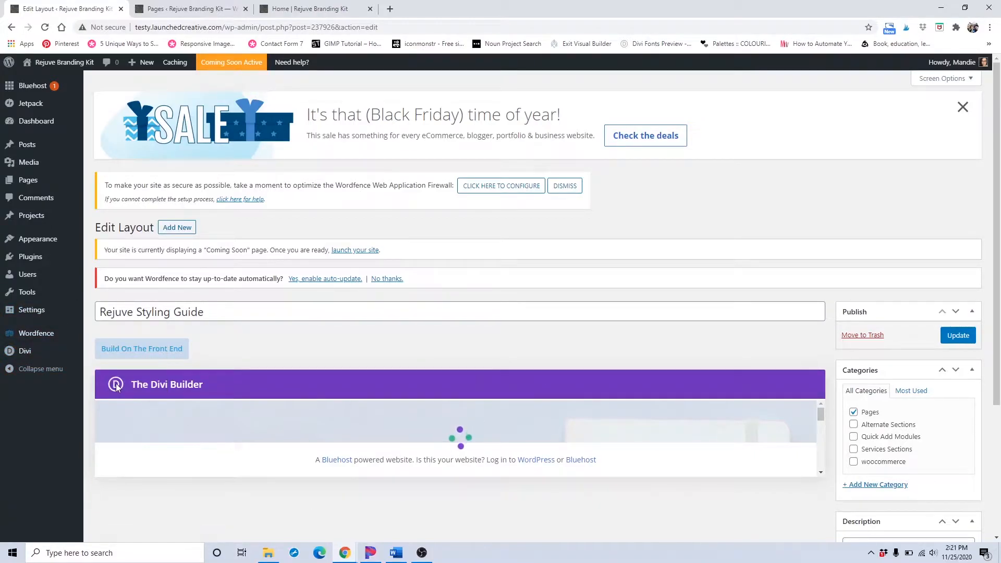
{"action": "left_click", "coordinate": [143, 353]}
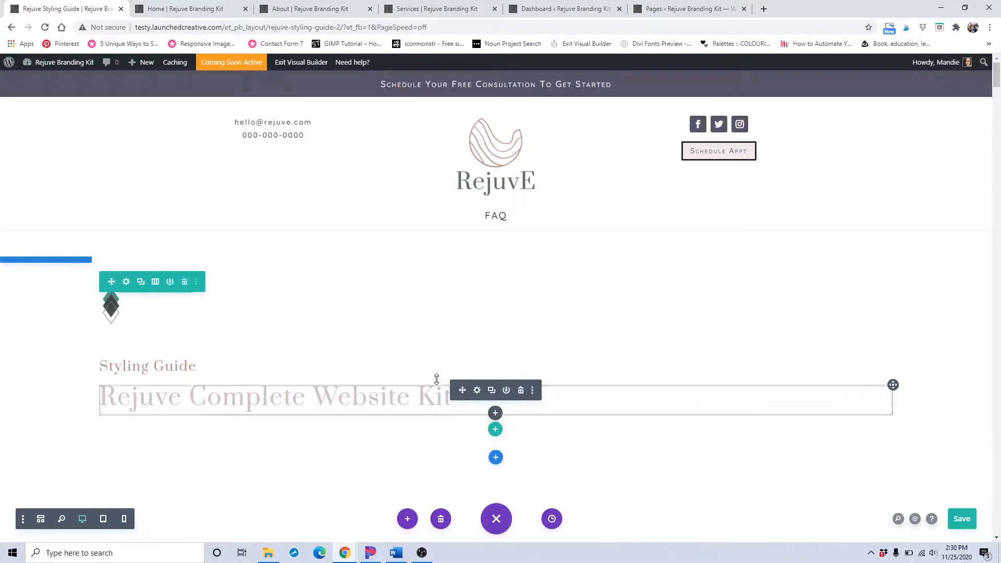
Step: Review the styling guide's Color palette and Text styles sections
{"action": "scroll", "coordinate": [433, 379], "scroll_direction": "down", "scroll_amount": 4}
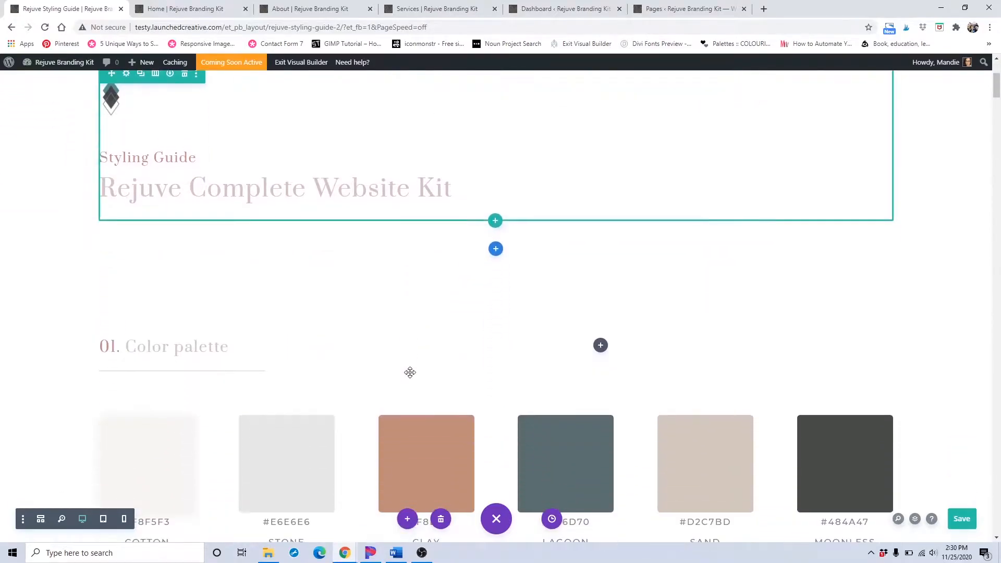
{"action": "scroll", "coordinate": [410, 372], "scroll_direction": "down", "scroll_amount": 2}
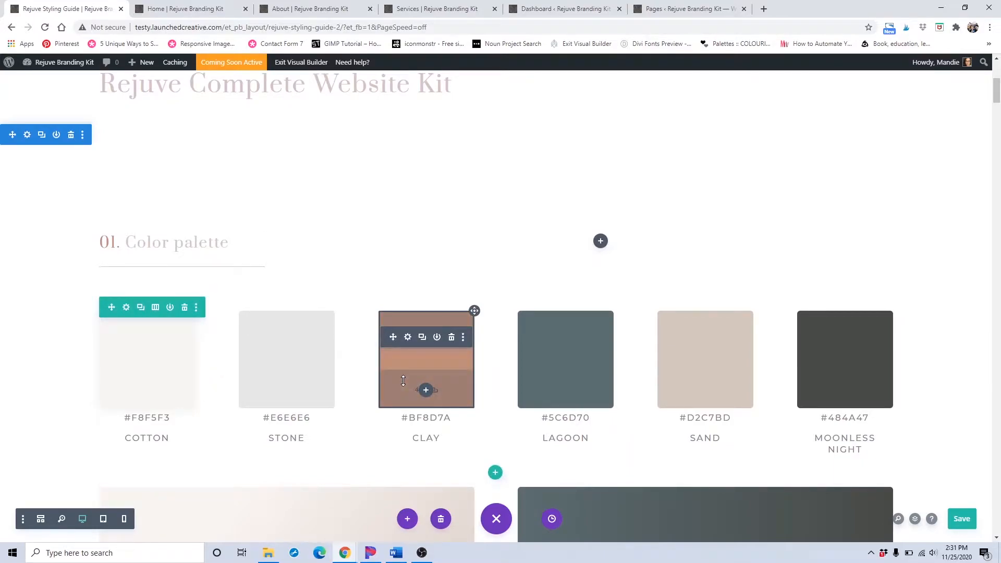
{"action": "scroll", "coordinate": [334, 428], "scroll_direction": "down", "scroll_amount": 2}
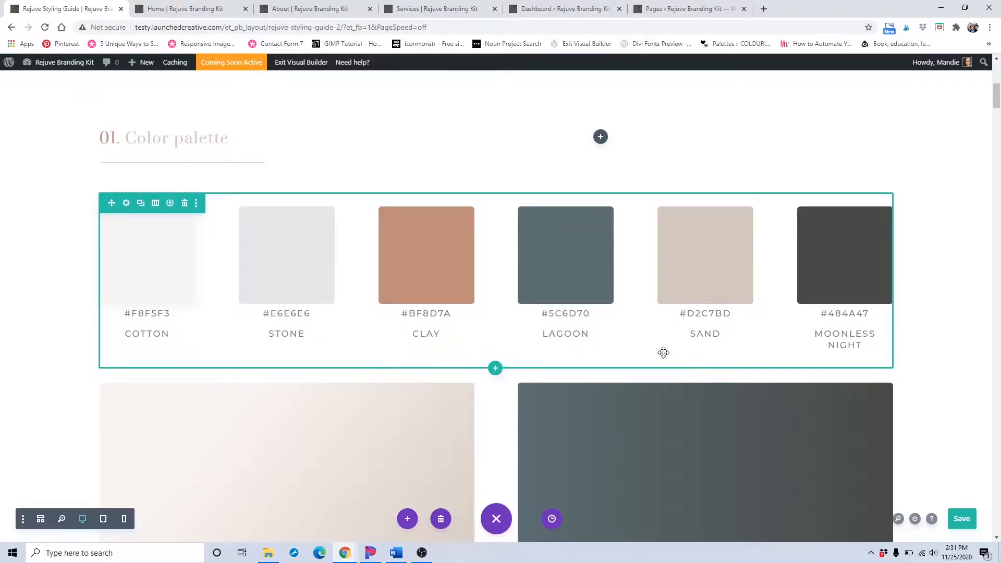
{"action": "scroll", "coordinate": [664, 353], "scroll_direction": "down", "scroll_amount": 2}
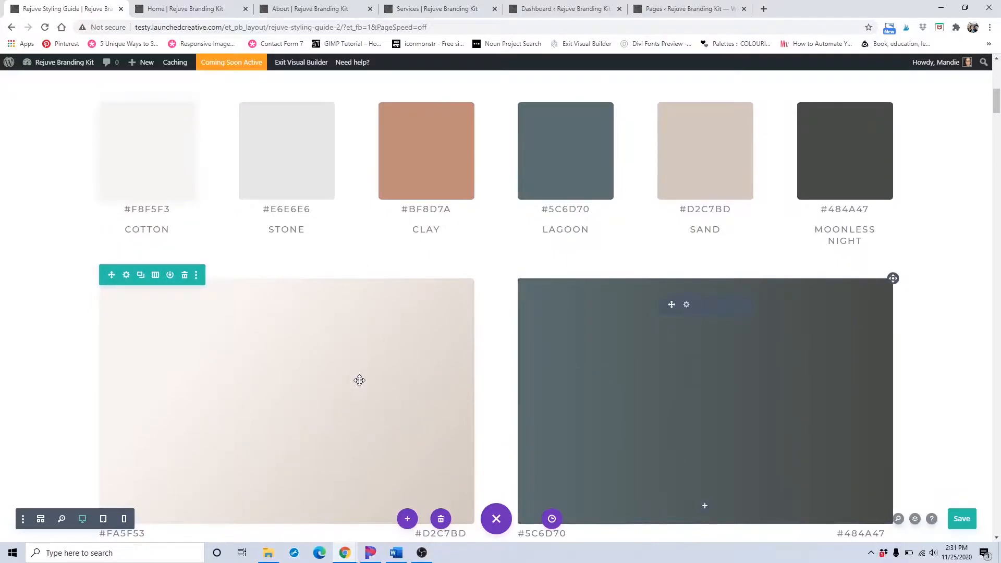
{"action": "scroll", "coordinate": [360, 381], "scroll_direction": "down", "scroll_amount": 9}
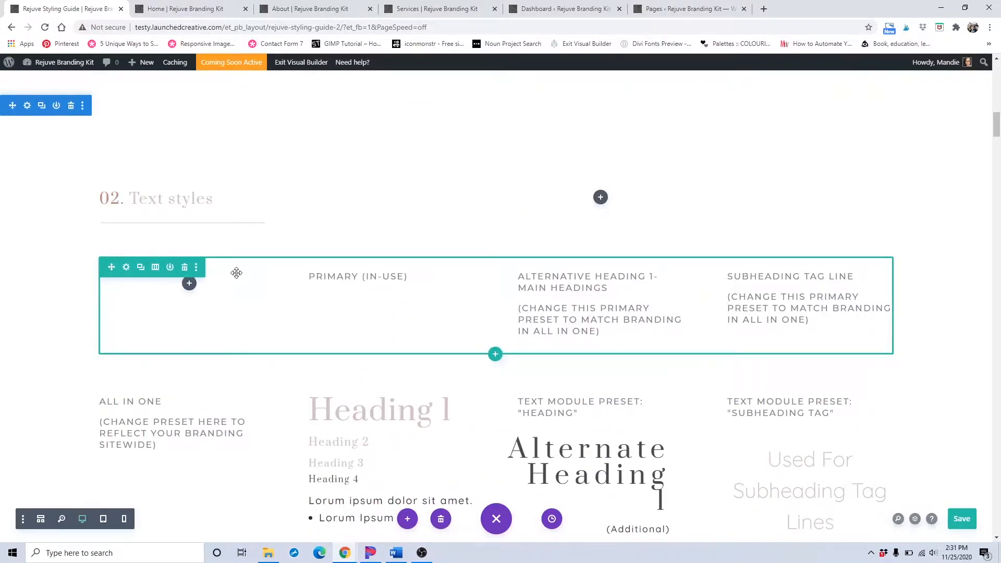
{"action": "scroll", "coordinate": [236, 273], "scroll_direction": "down", "scroll_amount": 1}
{"action": "scroll", "coordinate": [236, 273], "scroll_direction": "down", "scroll_amount": 1}
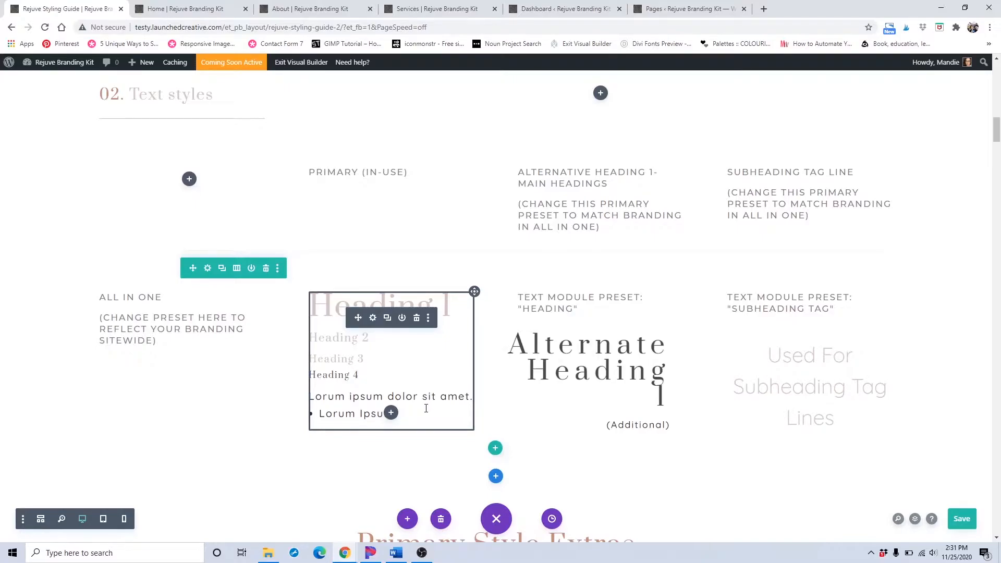
Step: Open the primary All In One text module's preset for editing, show its design settings and uncover the heading samples
{"action": "left_click", "coordinate": [428, 320]}
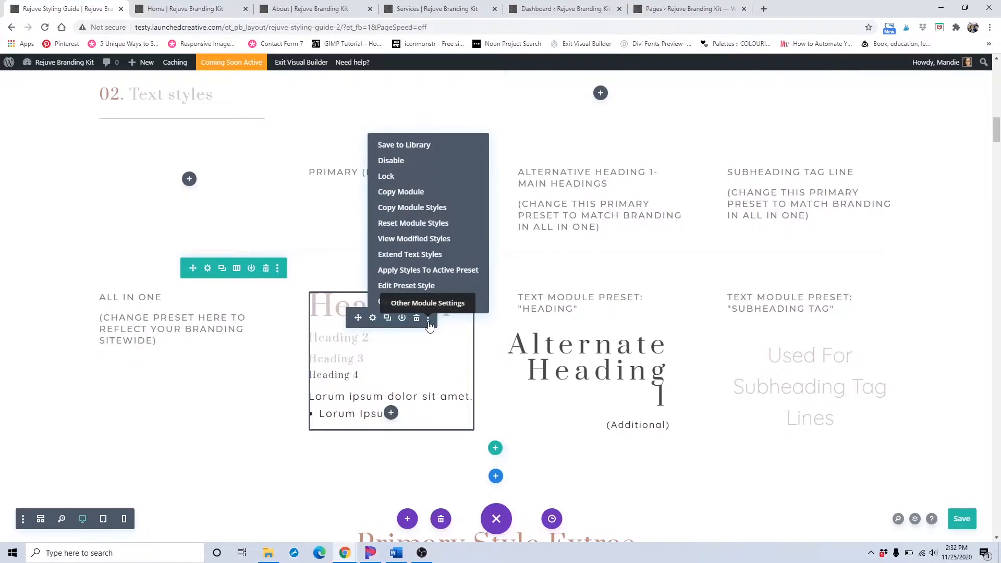
{"action": "left_click", "coordinate": [427, 286]}
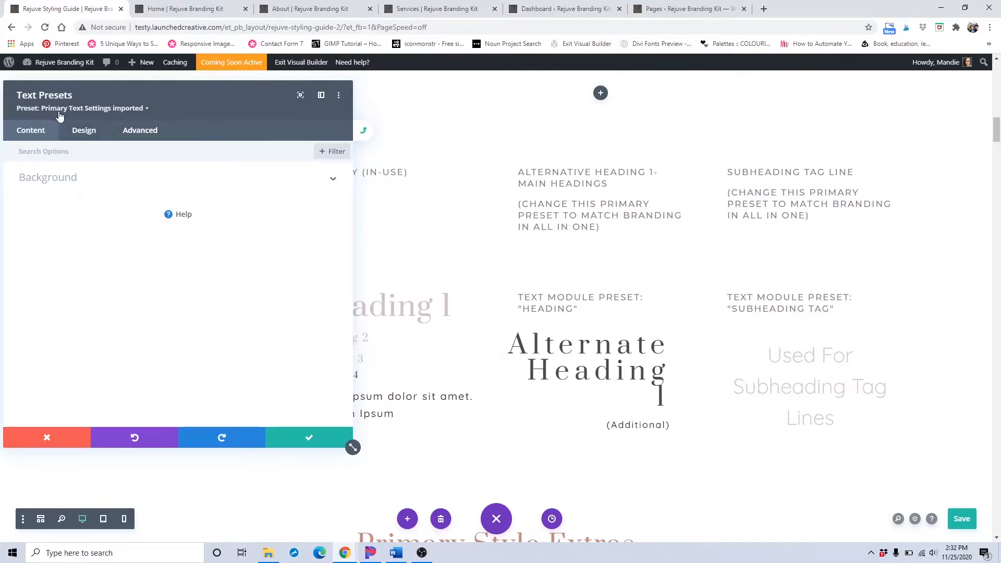
{"action": "key", "text": "ctrl+s"}
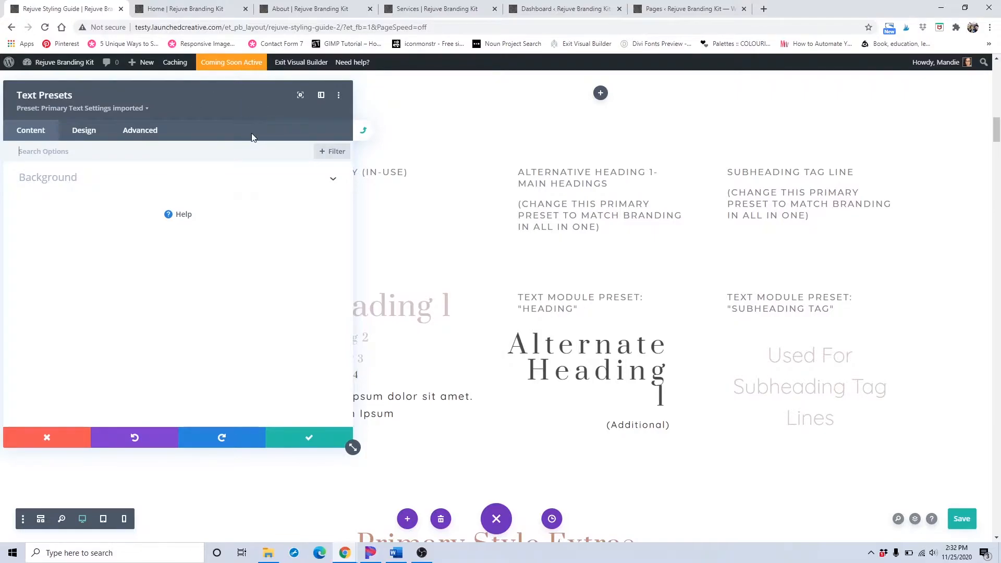
{"action": "left_click", "coordinate": [96, 136]}
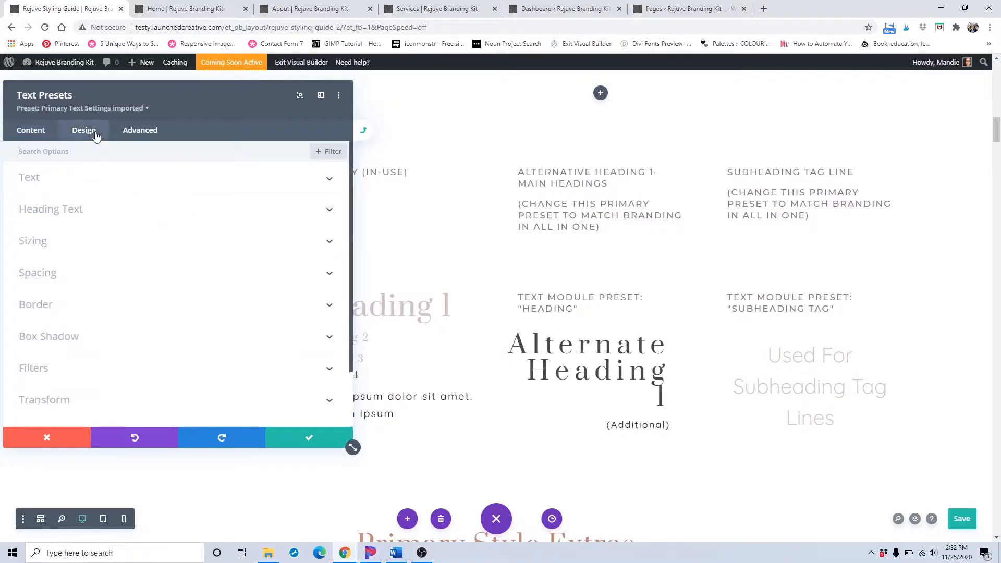
{"action": "left_click_drag", "start_coordinate": [196, 110], "coordinate": [712, 135]}
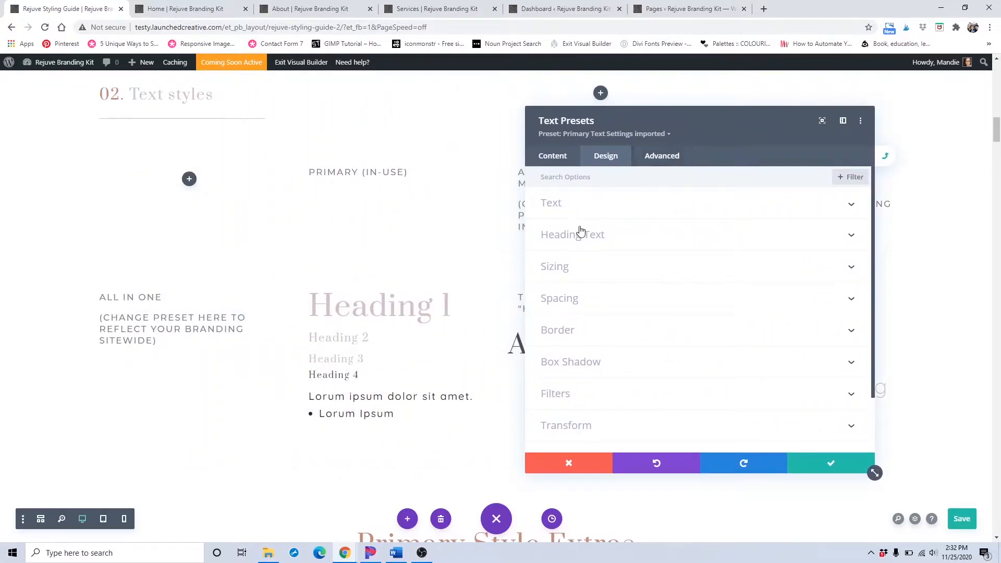
Step: Review the preset's body text options for color, size, spacing and alignment, and bring up the Heading 2 settings
{"action": "left_click", "coordinate": [592, 211]}
{"action": "scroll", "coordinate": [618, 288], "scroll_direction": "down", "scroll_amount": 1}
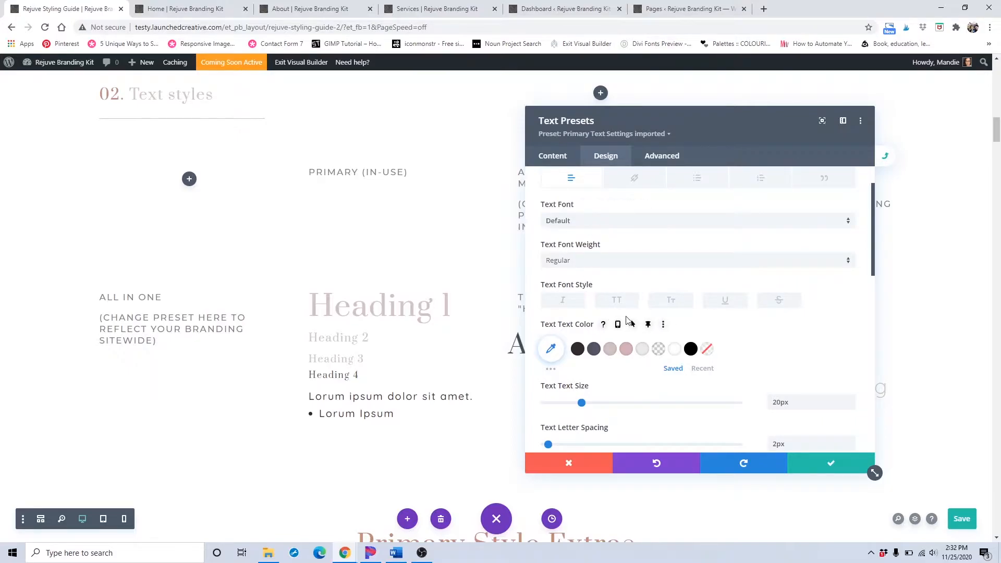
{"action": "scroll", "coordinate": [628, 320], "scroll_direction": "down", "scroll_amount": 1}
{"action": "scroll", "coordinate": [627, 320], "scroll_direction": "down", "scroll_amount": 1}
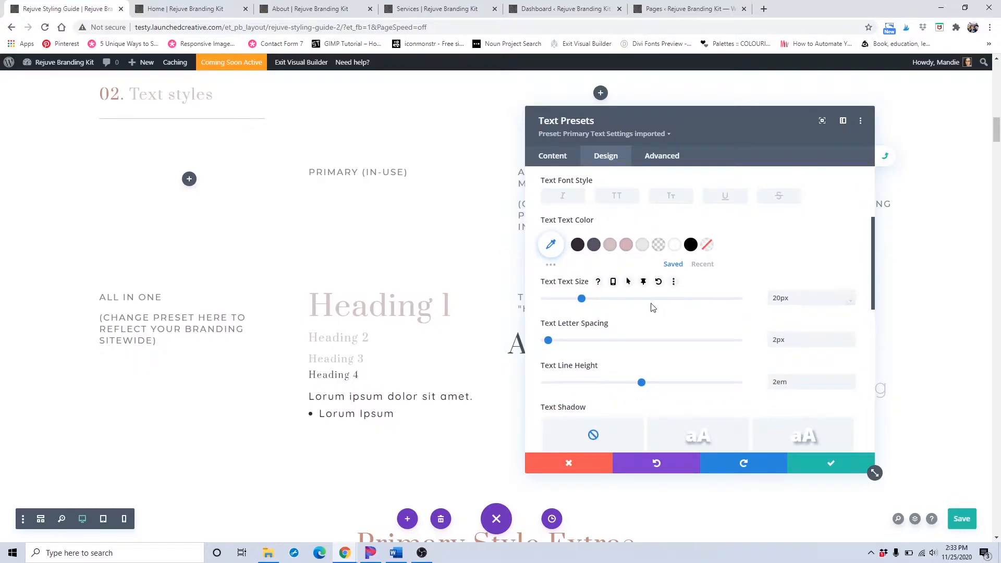
{"action": "scroll", "coordinate": [652, 309], "scroll_direction": "down", "scroll_amount": 1}
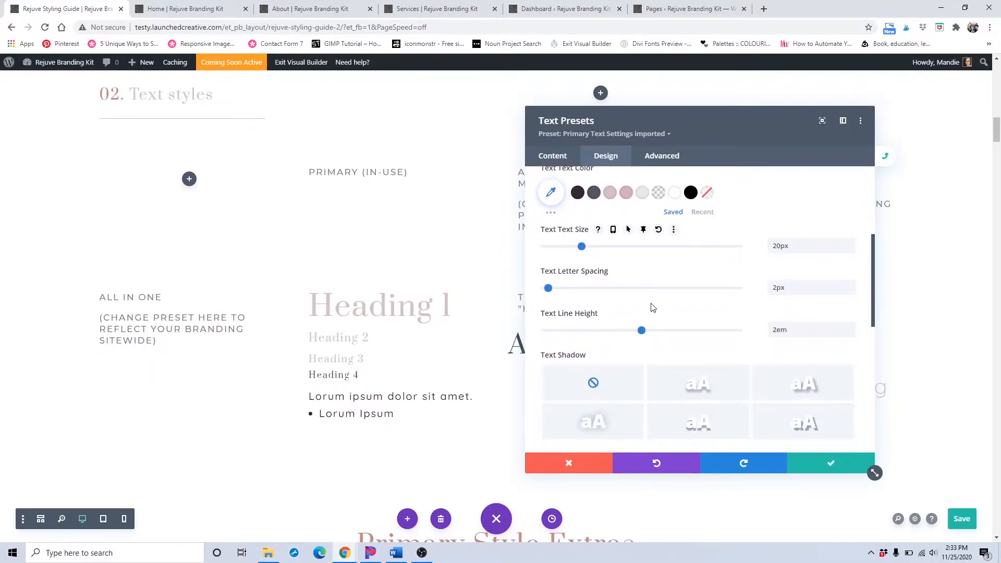
{"action": "scroll", "coordinate": [652, 308], "scroll_direction": "down", "scroll_amount": 3}
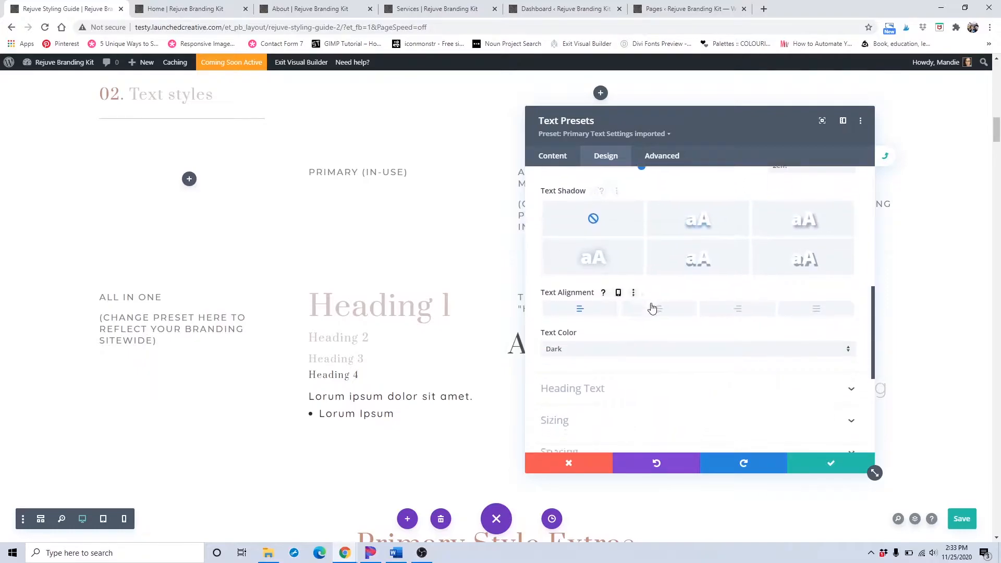
{"action": "scroll", "coordinate": [642, 313], "scroll_direction": "down", "scroll_amount": 1}
{"action": "left_click", "coordinate": [609, 343]}
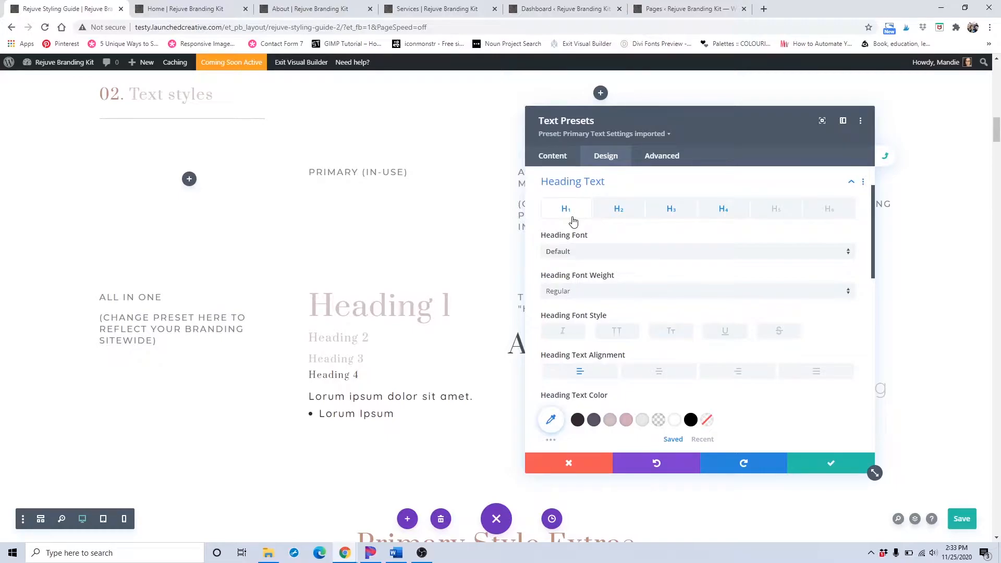
{"action": "left_click", "coordinate": [613, 219]}
{"action": "scroll", "coordinate": [637, 329], "scroll_direction": "down", "scroll_amount": 1}
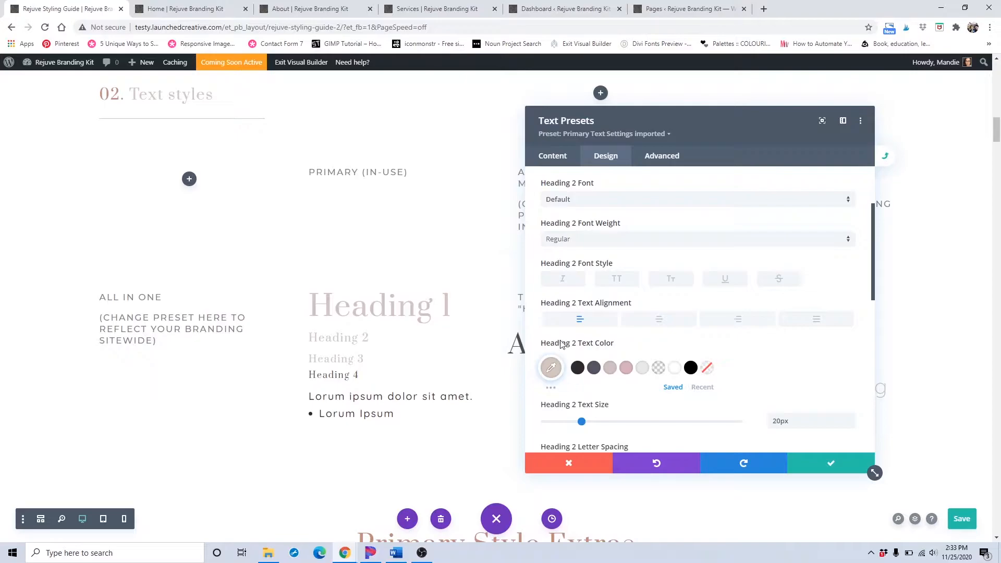
Step: Examine how the heading styles are used throughout the site's Home page
{"action": "left_click", "coordinate": [205, 6]}
{"action": "scroll", "coordinate": [458, 255], "scroll_direction": "down", "scroll_amount": 10}
{"action": "scroll", "coordinate": [458, 252], "scroll_direction": "down", "scroll_amount": 6}
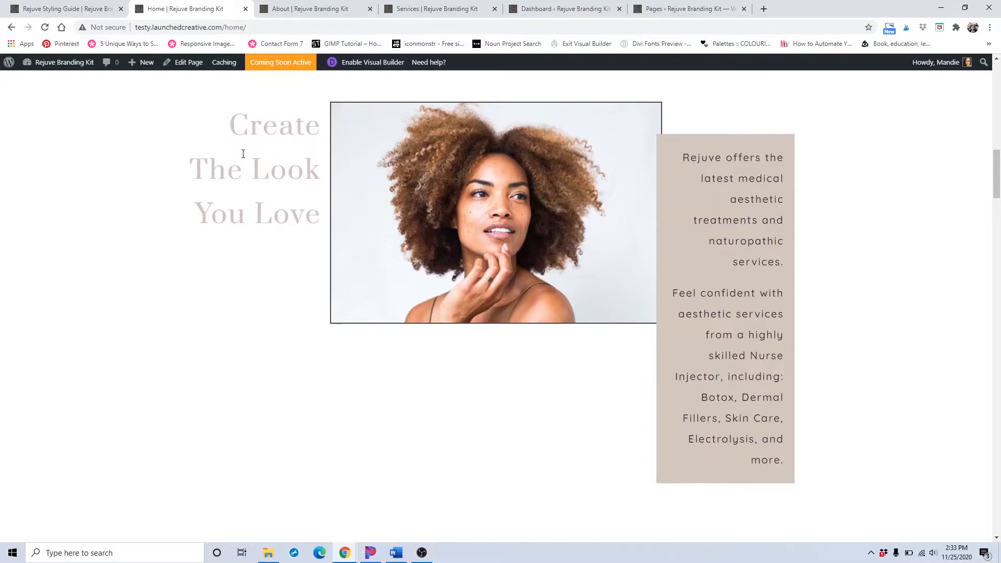
{"action": "scroll", "coordinate": [239, 153], "scroll_direction": "down", "scroll_amount": 7}
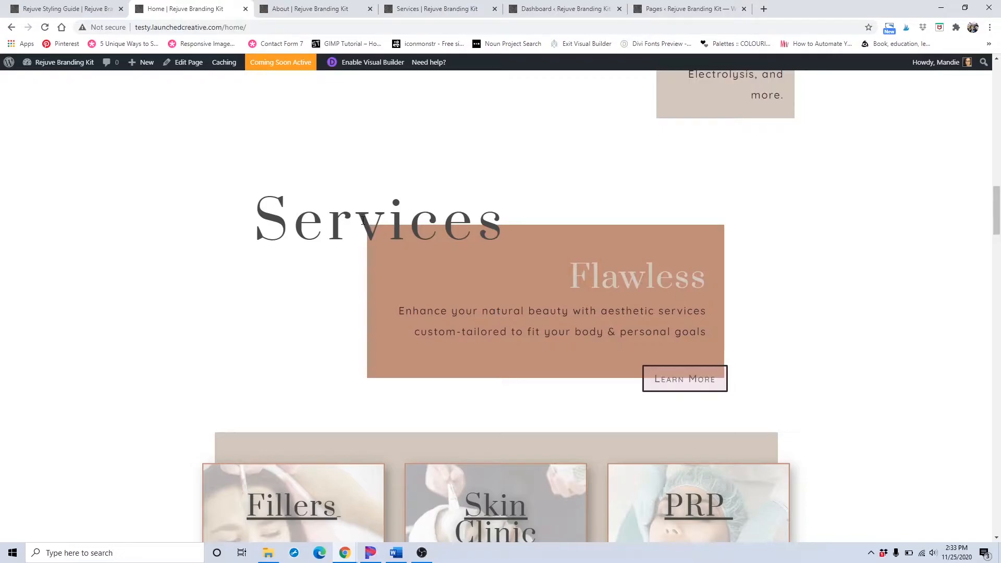
{"action": "scroll", "coordinate": [363, 220], "scroll_direction": "down", "scroll_amount": 2}
{"action": "scroll", "coordinate": [372, 183], "scroll_direction": "down", "scroll_amount": 9}
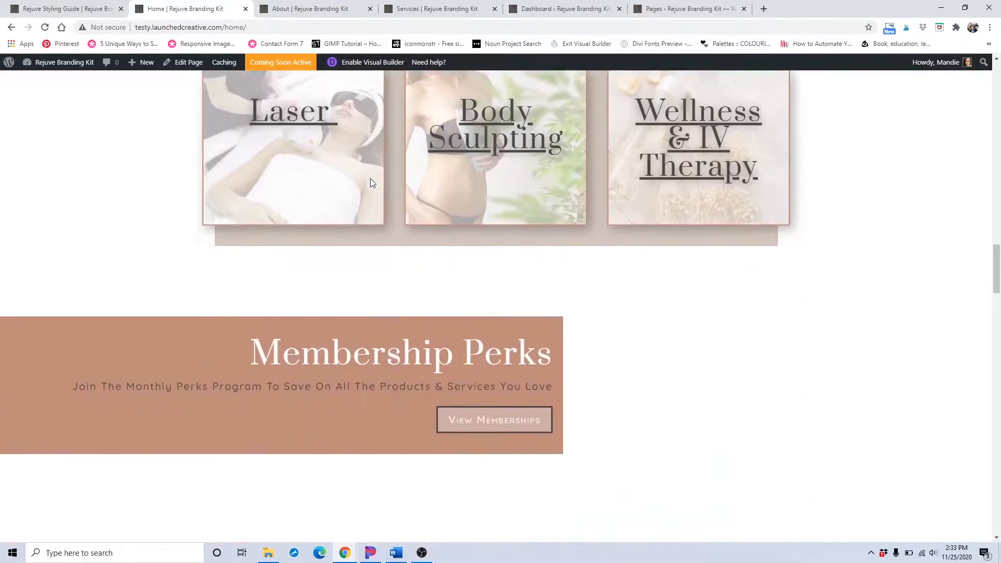
{"action": "scroll", "coordinate": [371, 183], "scroll_direction": "down", "scroll_amount": 10}
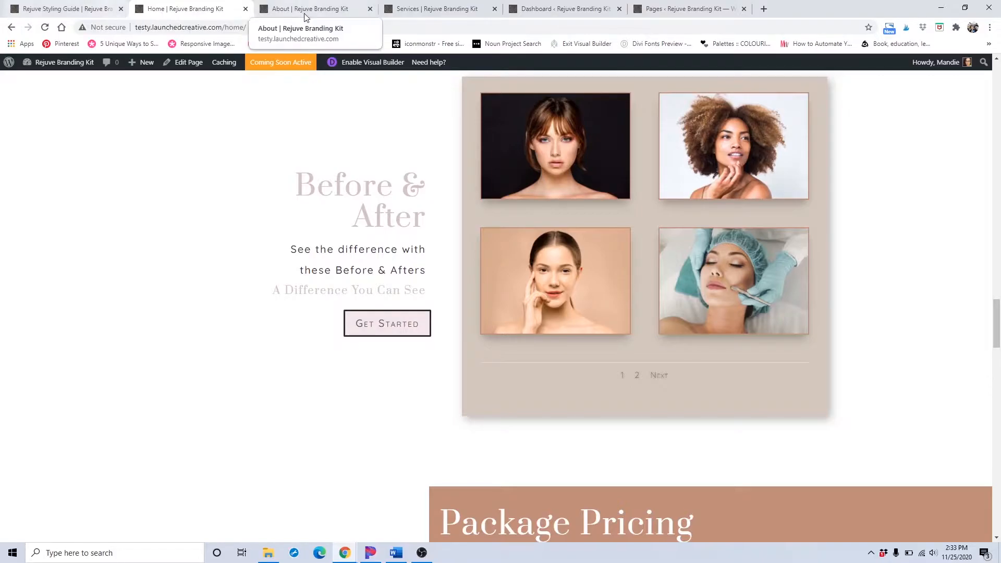
Step: Back in the styling guide, set the preset's Heading 2 text color to the saved swatch #d3c1c3
{"action": "left_click", "coordinate": [85, 8]}
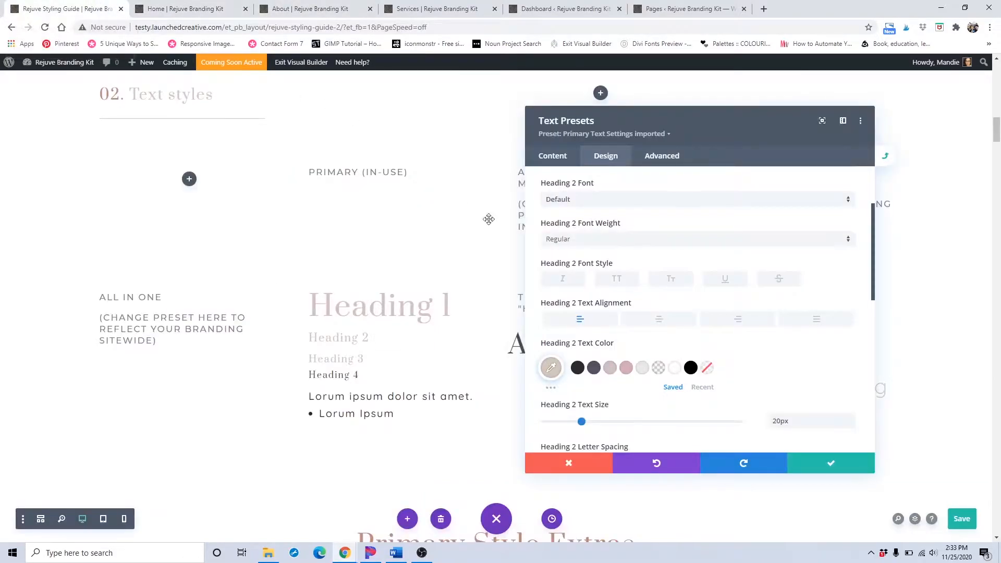
{"action": "left_click", "coordinate": [595, 369]}
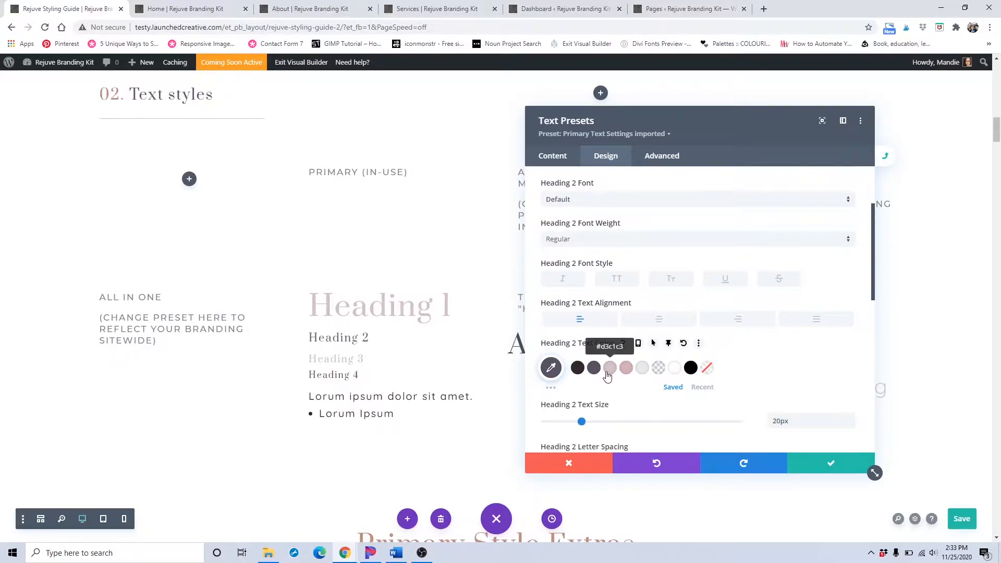
{"action": "left_click", "coordinate": [610, 369]}
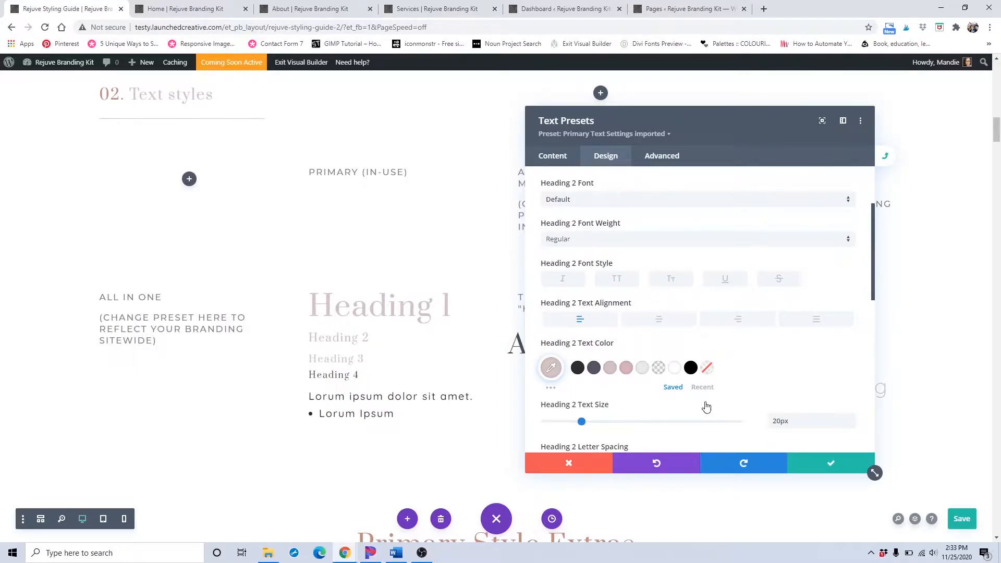
Step: Try the small caps font style on Heading 2 in the text preset
{"action": "scroll", "coordinate": [721, 405], "scroll_direction": "down", "scroll_amount": 2}
{"action": "scroll", "coordinate": [722, 404], "scroll_direction": "up", "scroll_amount": 2}
{"action": "left_click", "coordinate": [686, 286]}
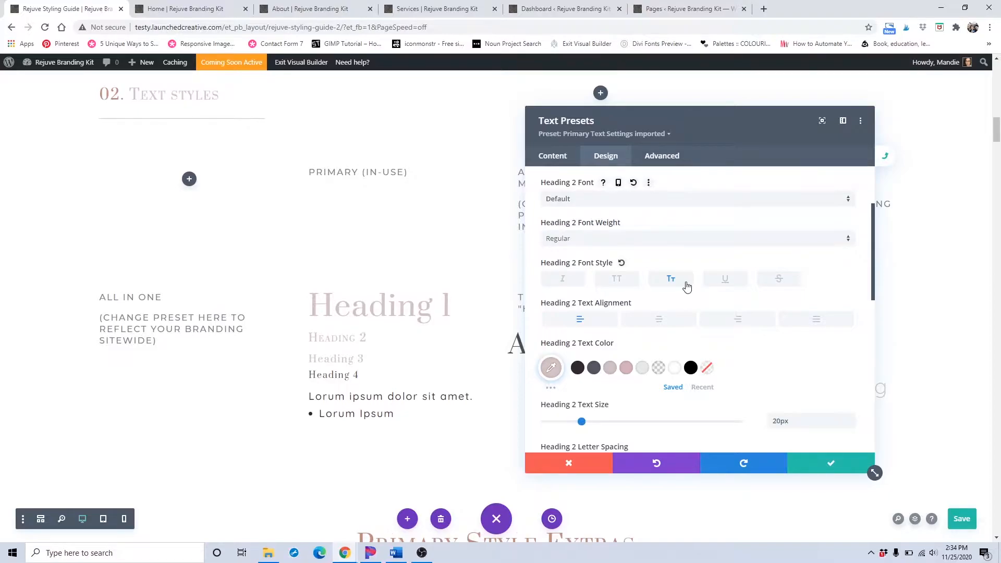
{"action": "left_click", "coordinate": [687, 286]}
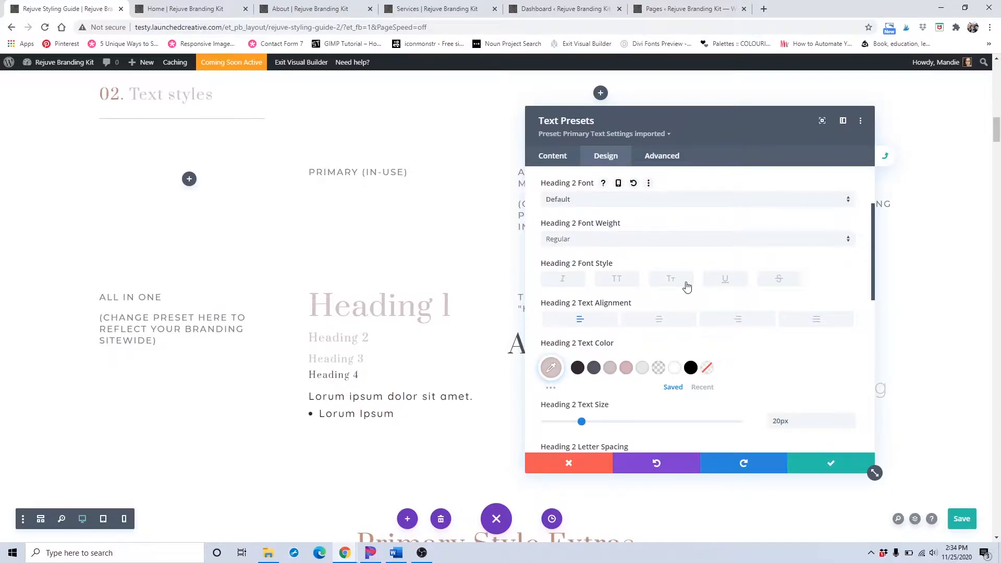
Step: Set the preset's Heading 3 text color to the saved swatch #d4afb9
{"action": "scroll", "coordinate": [677, 283], "scroll_direction": "up", "scroll_amount": 2}
{"action": "left_click", "coordinate": [673, 270]}
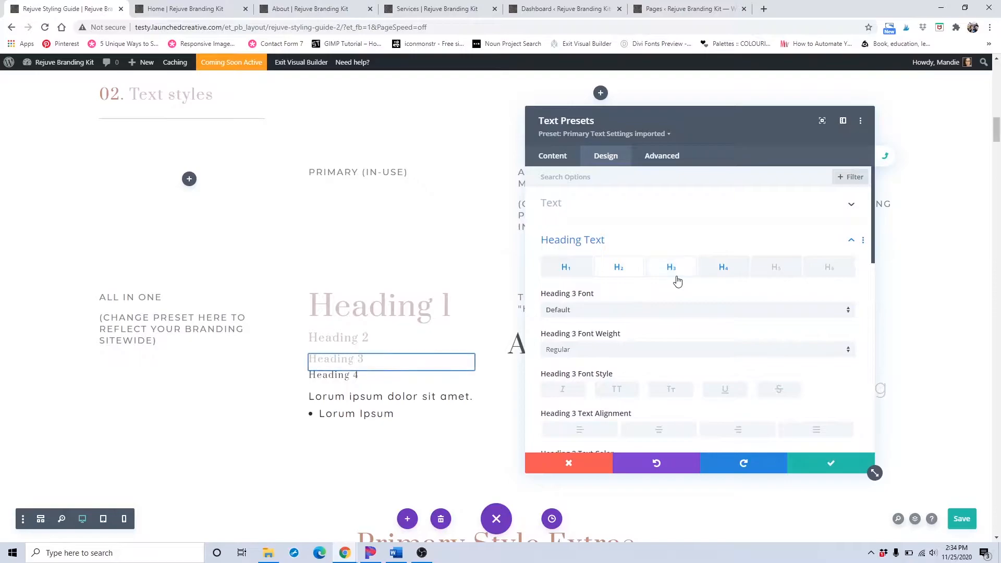
{"action": "scroll", "coordinate": [706, 354], "scroll_direction": "down", "scroll_amount": 4}
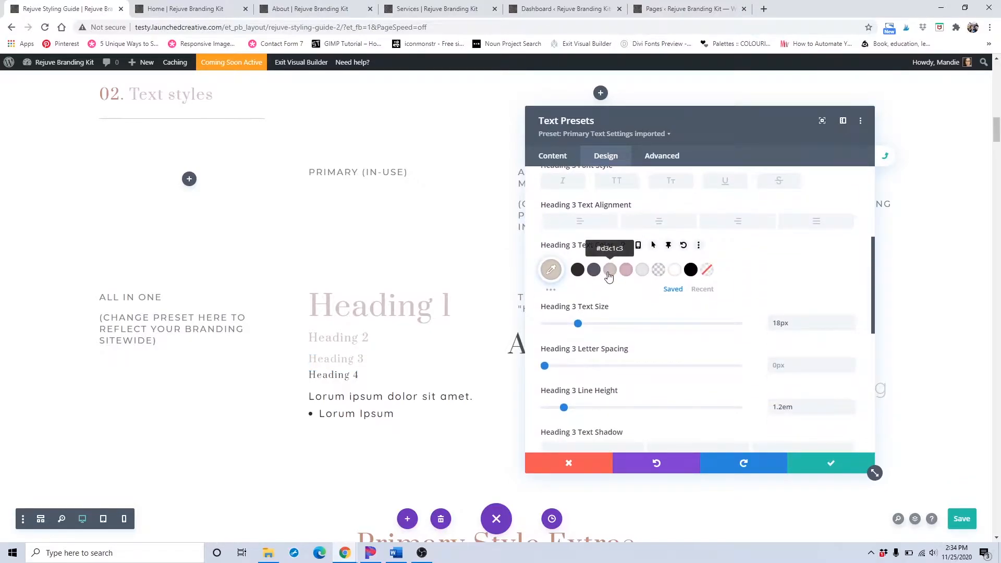
{"action": "left_click", "coordinate": [623, 279]}
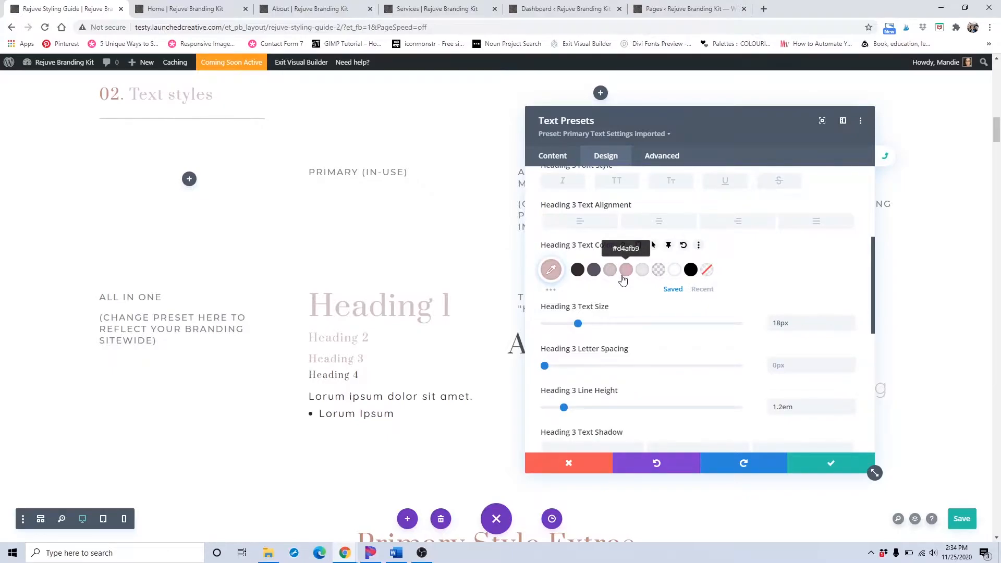
Step: Set the preset's Heading 4 text color to the saved swatch #32292f
{"action": "scroll", "coordinate": [624, 280], "scroll_direction": "up", "scroll_amount": 5}
{"action": "left_click", "coordinate": [731, 280]}
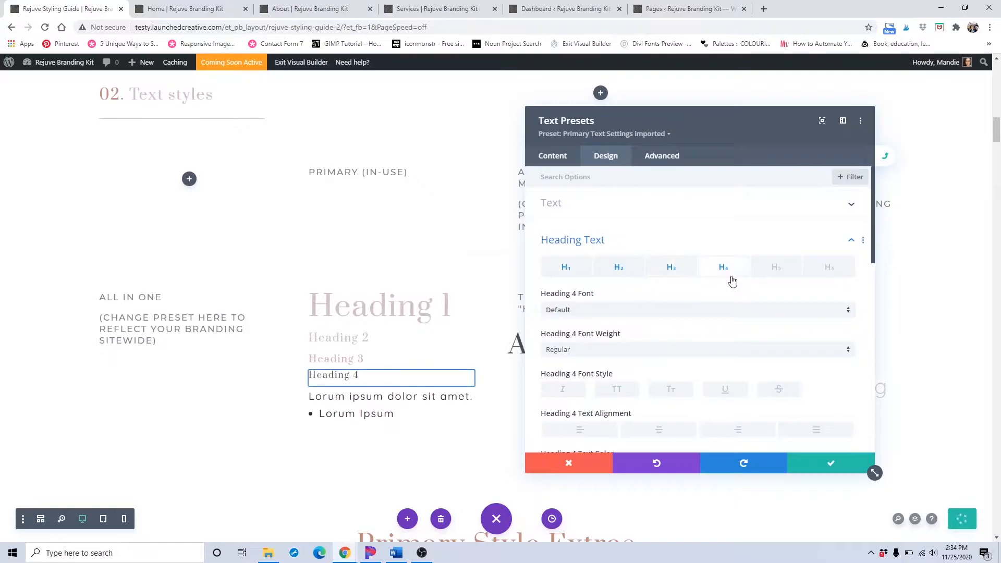
{"action": "scroll", "coordinate": [720, 331], "scroll_direction": "down", "scroll_amount": 3}
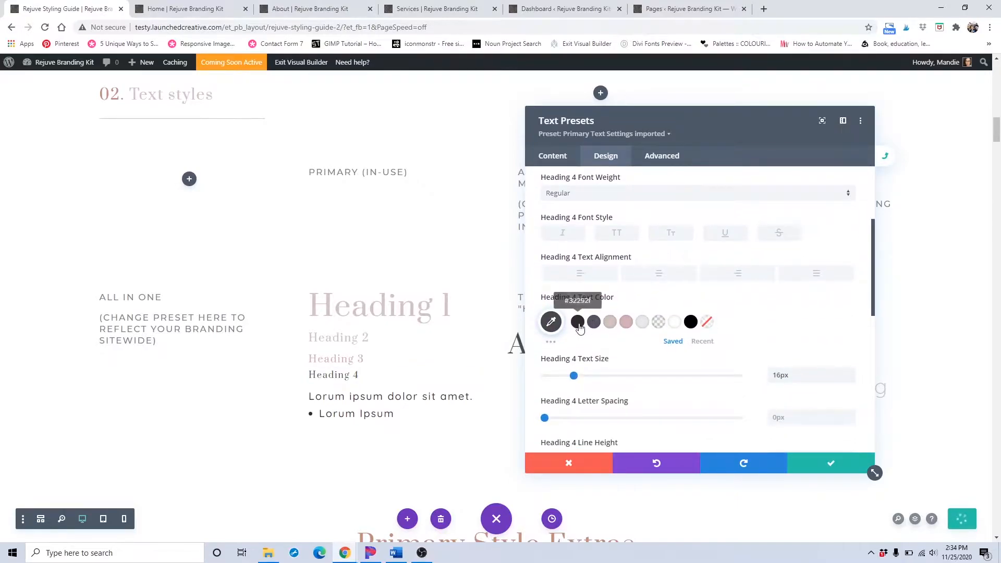
{"action": "scroll", "coordinate": [764, 405], "scroll_direction": "up", "scroll_amount": 1}
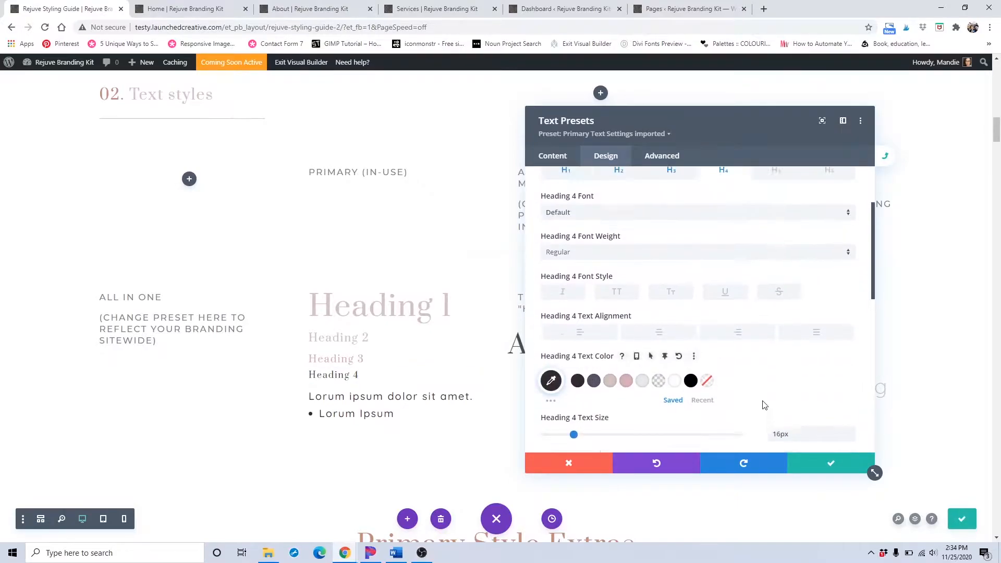
{"action": "scroll", "coordinate": [763, 405], "scroll_direction": "up", "scroll_amount": 2}
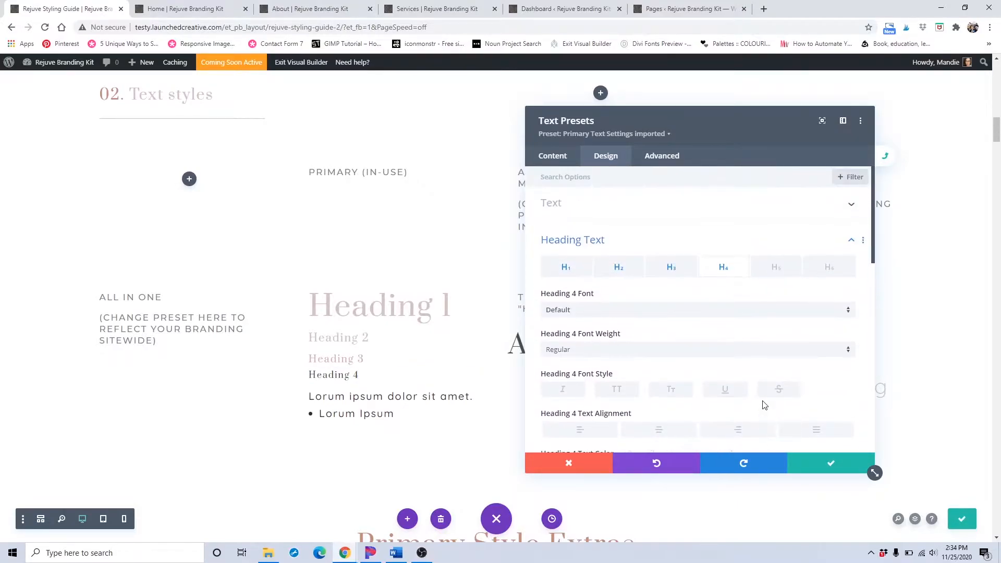
Step: Save the primary text preset changes, accept applying them to the entire site, and close the module's settings
{"action": "left_click", "coordinate": [836, 469]}
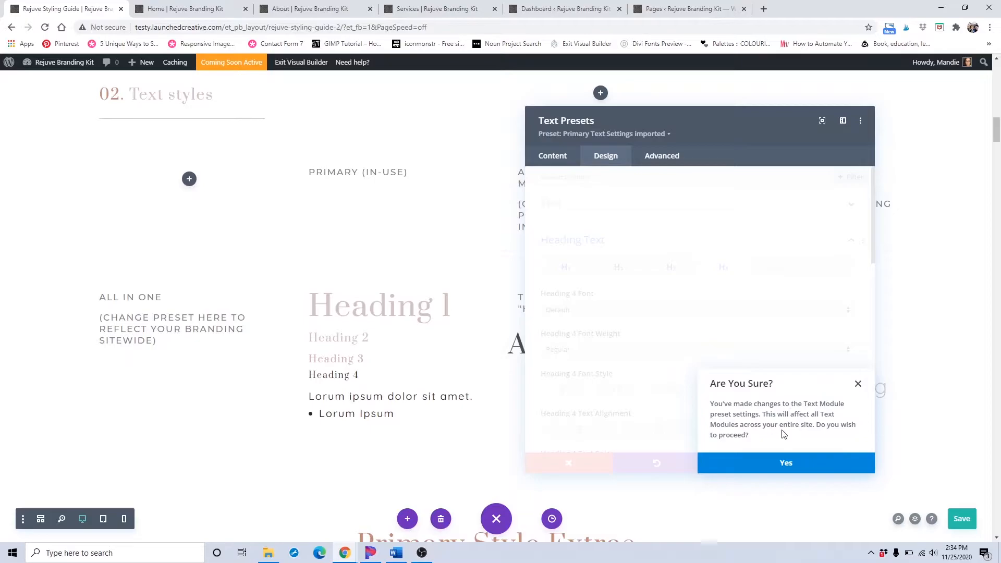
{"action": "left_click", "coordinate": [801, 458]}
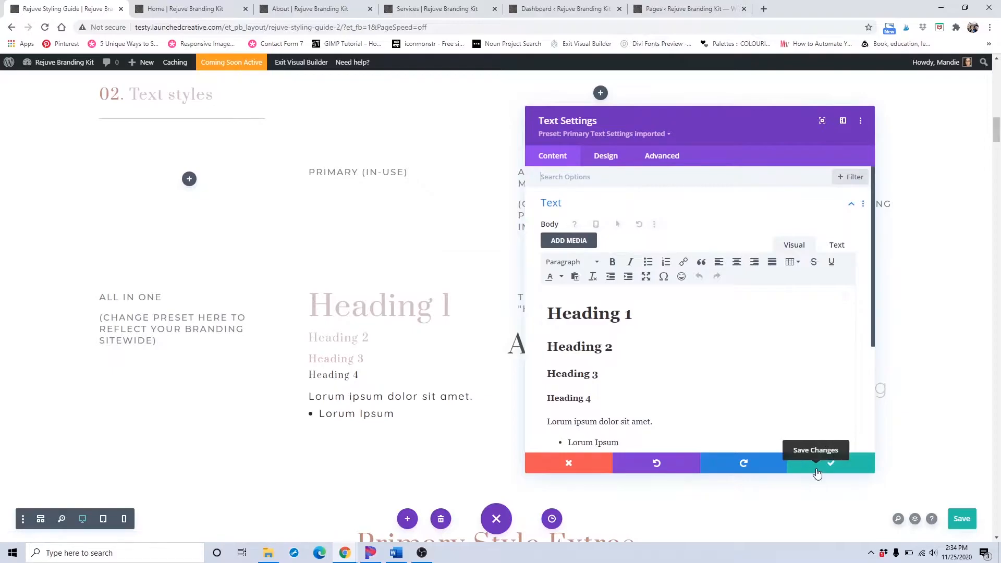
{"action": "left_click", "coordinate": [817, 472]}
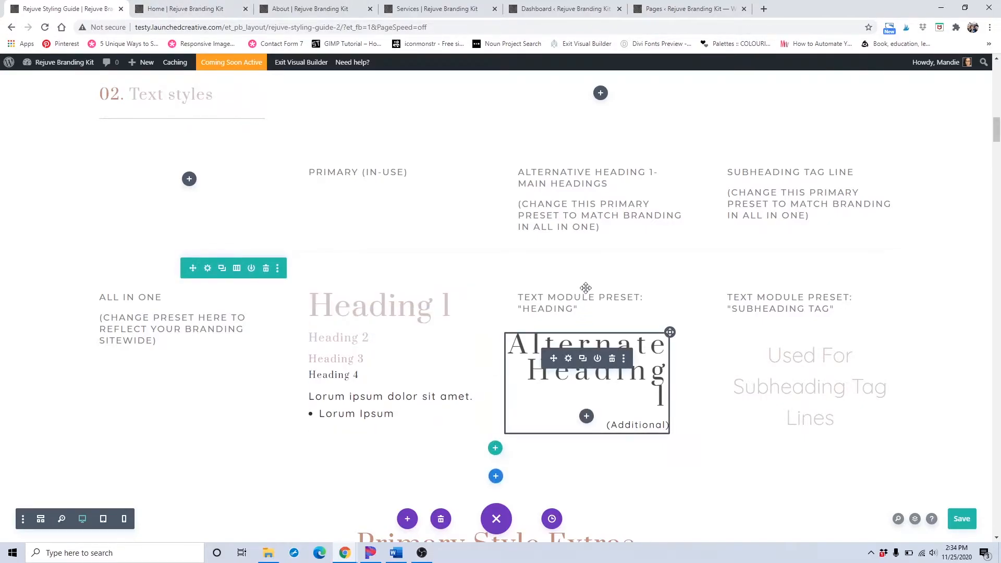
Step: On the Home page, examine where large alternate main headings such as Results and Services are used
{"action": "left_click", "coordinate": [218, 10]}
{"action": "scroll", "coordinate": [339, 220], "scroll_direction": "up", "scroll_amount": 6}
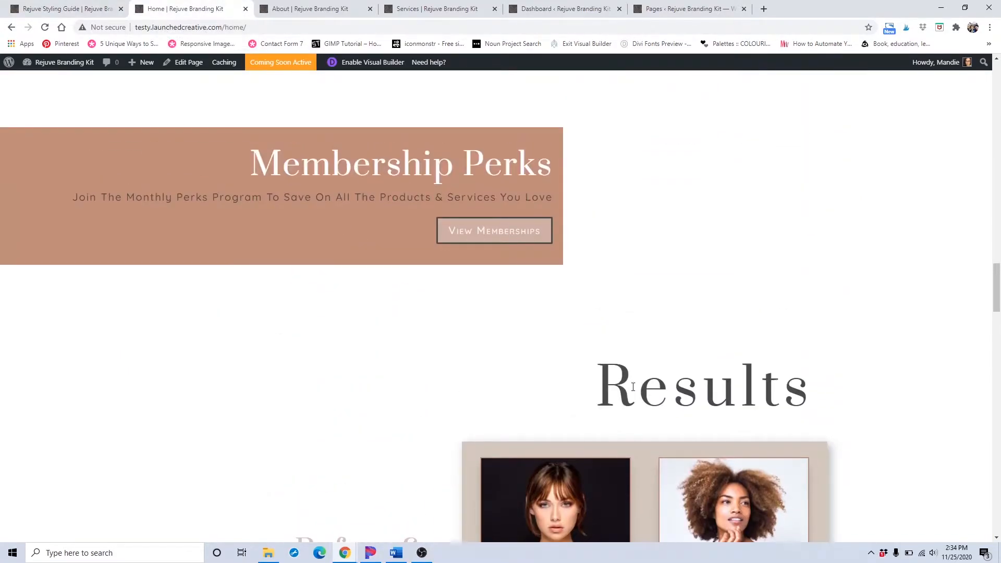
{"action": "scroll", "coordinate": [719, 392], "scroll_direction": "up", "scroll_amount": 14}
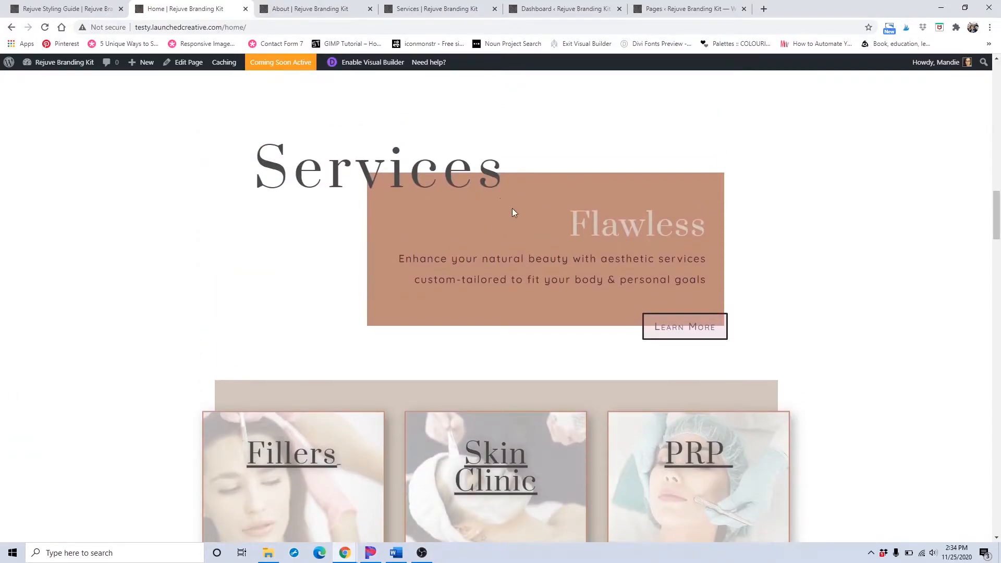
{"action": "scroll", "coordinate": [393, 301], "scroll_direction": "up", "scroll_amount": 2}
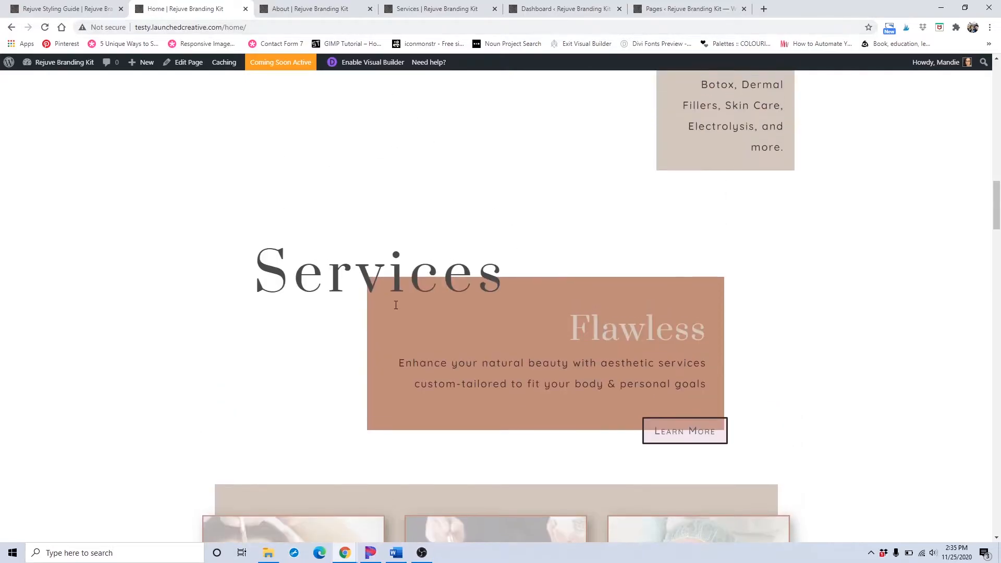
{"action": "scroll", "coordinate": [444, 342], "scroll_direction": "down", "scroll_amount": 3}
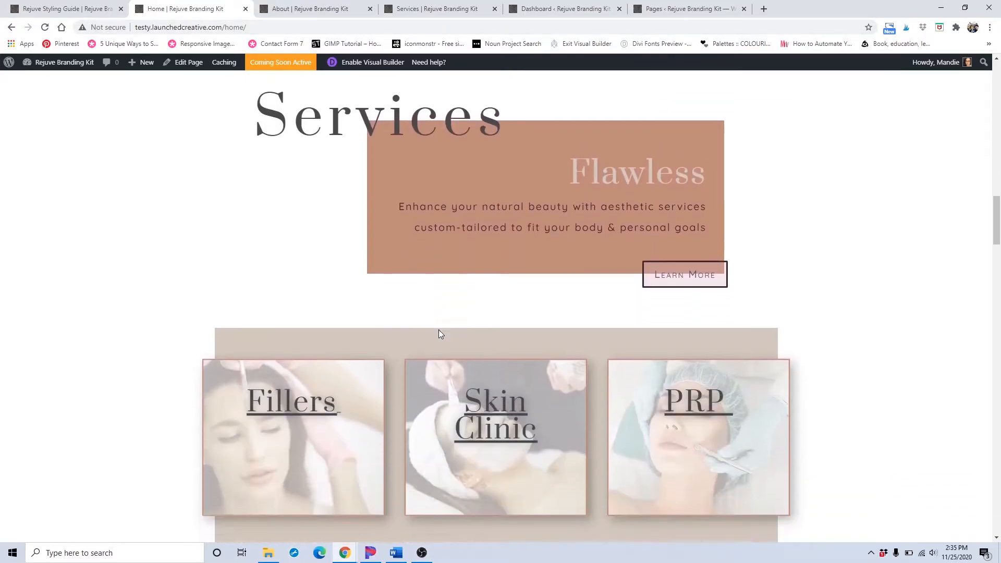
{"action": "scroll", "coordinate": [439, 330], "scroll_direction": "up", "scroll_amount": 2}
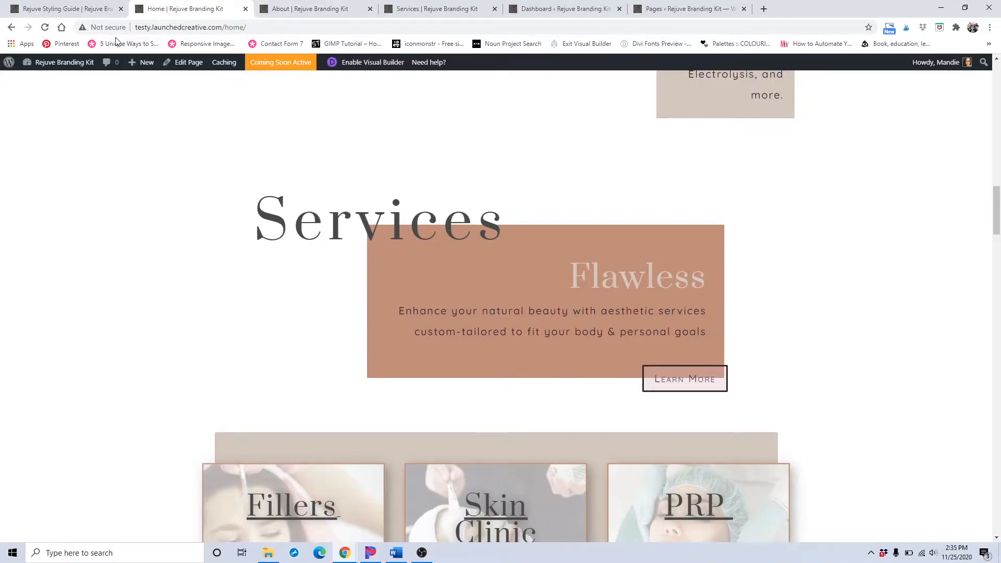
Step: Back in the styling guide, edit the Alternate Heading 1 module's preset, setting its Heading 1 text color to the saved dark slate-purple swatch
{"action": "left_click", "coordinate": [73, 8]}
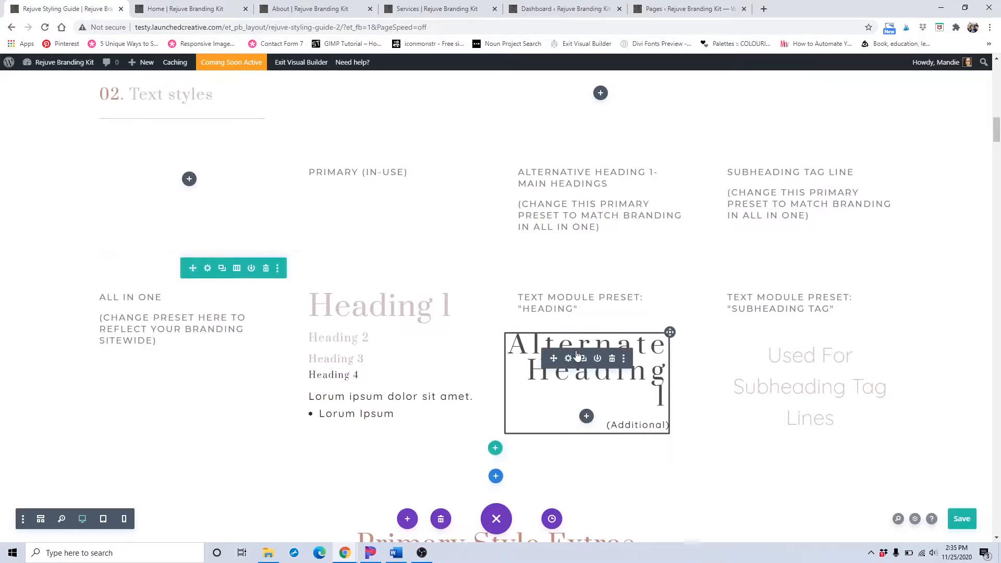
{"action": "left_click", "coordinate": [624, 359]}
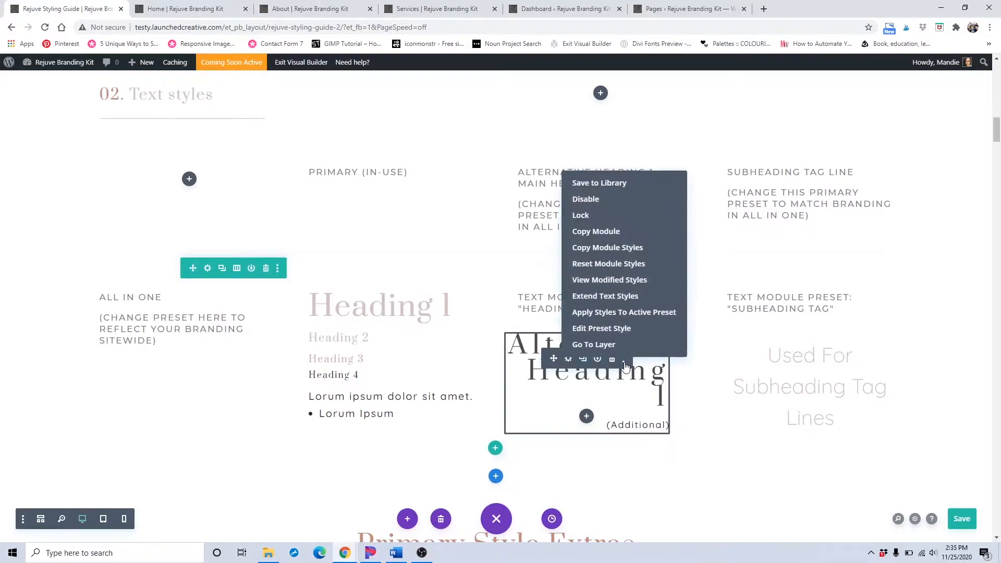
{"action": "left_click", "coordinate": [626, 326]}
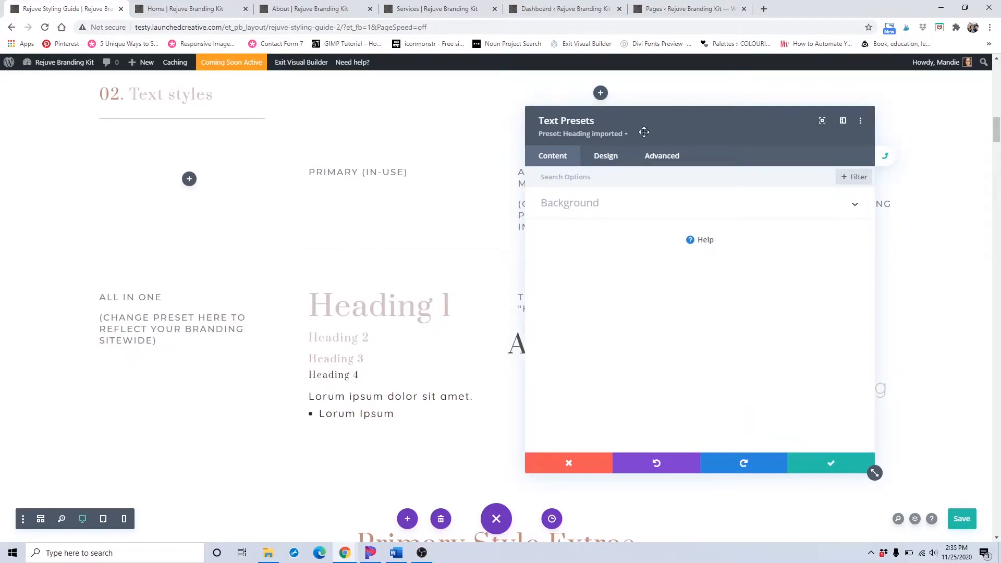
{"action": "left_click_drag", "start_coordinate": [628, 141], "coordinate": [276, 152]}
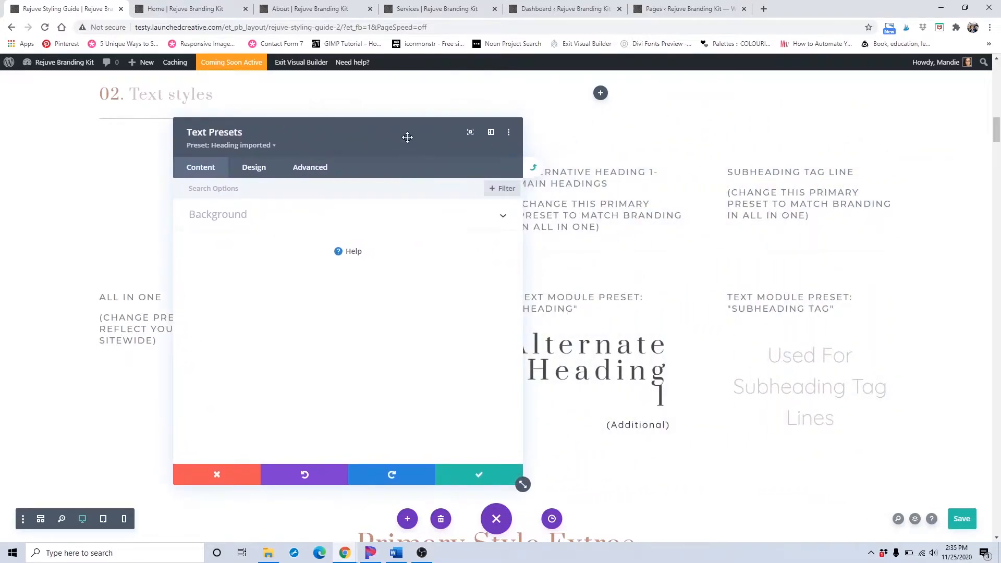
{"action": "left_click_drag", "start_coordinate": [406, 139], "coordinate": [360, 144]}
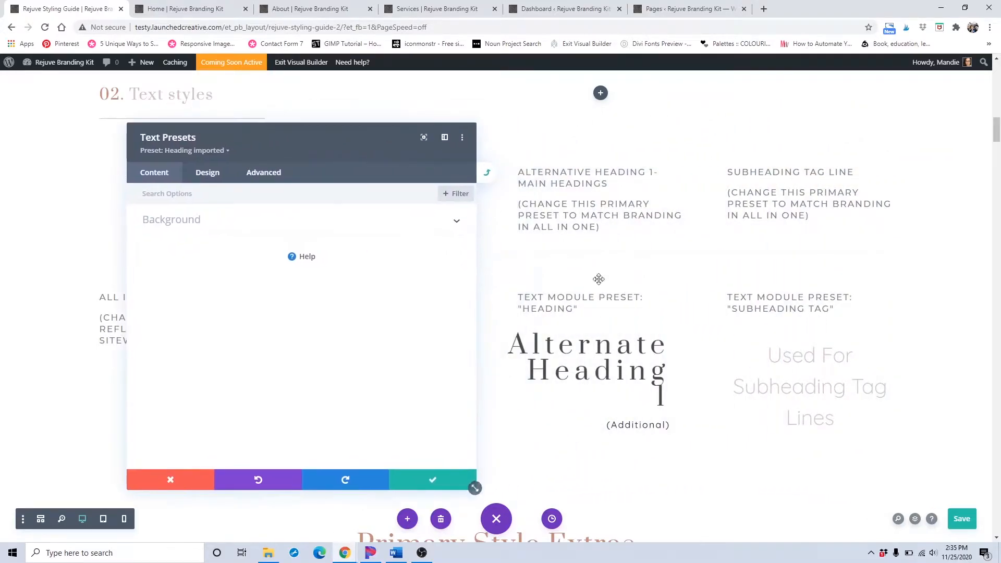
{"action": "left_click", "coordinate": [208, 172]}
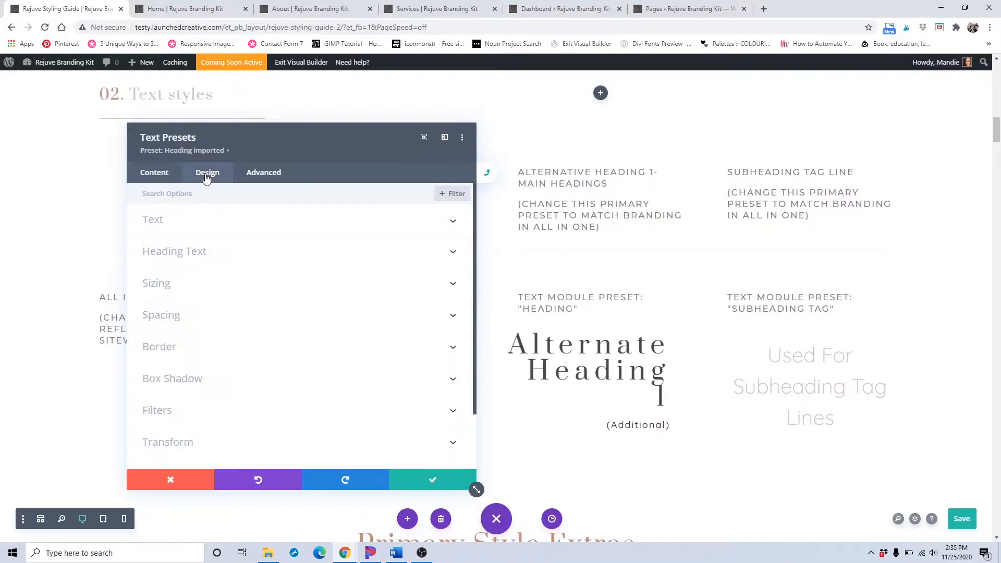
{"action": "left_click", "coordinate": [202, 254]}
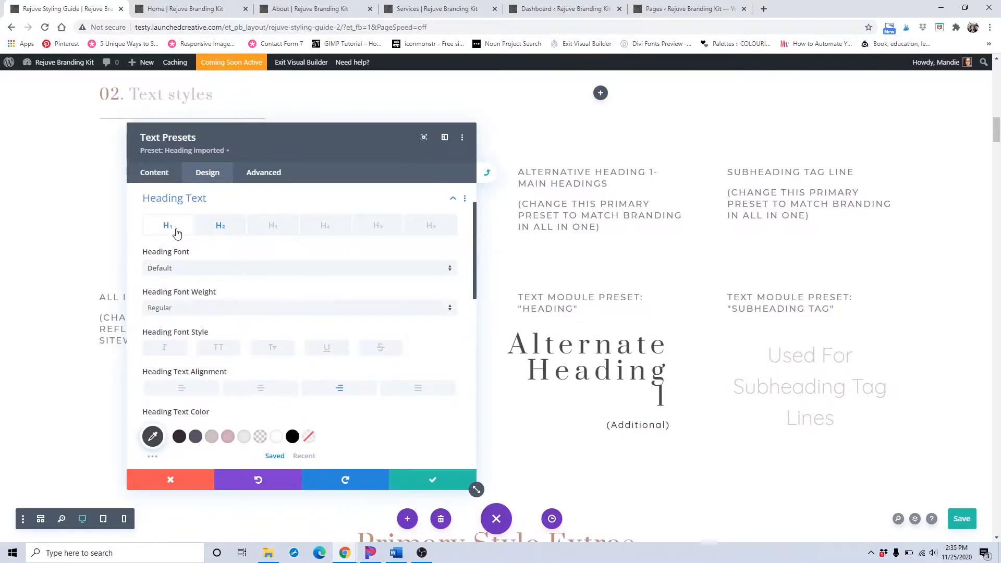
{"action": "scroll", "coordinate": [177, 233], "scroll_direction": "down", "scroll_amount": 1}
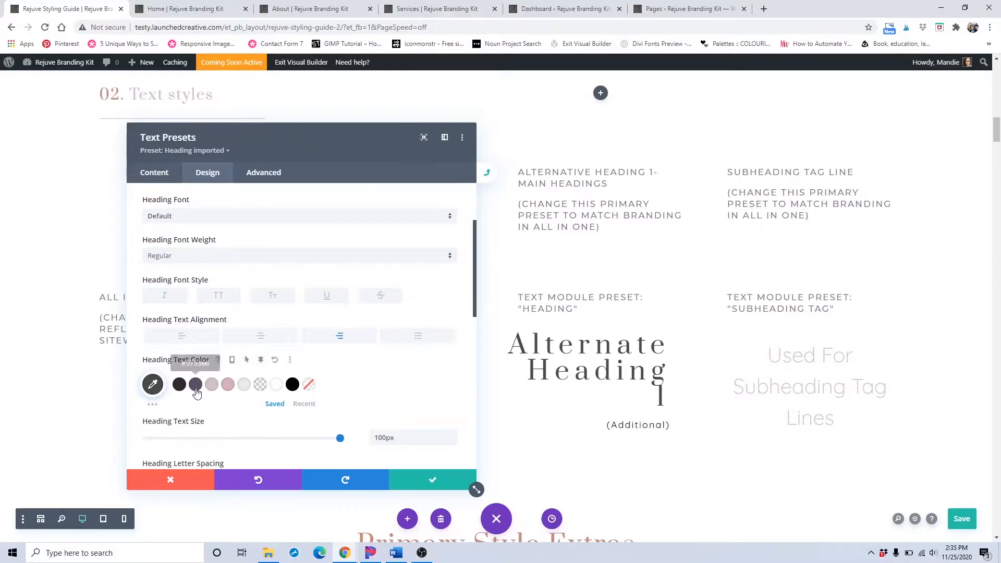
{"action": "left_click", "coordinate": [195, 386]}
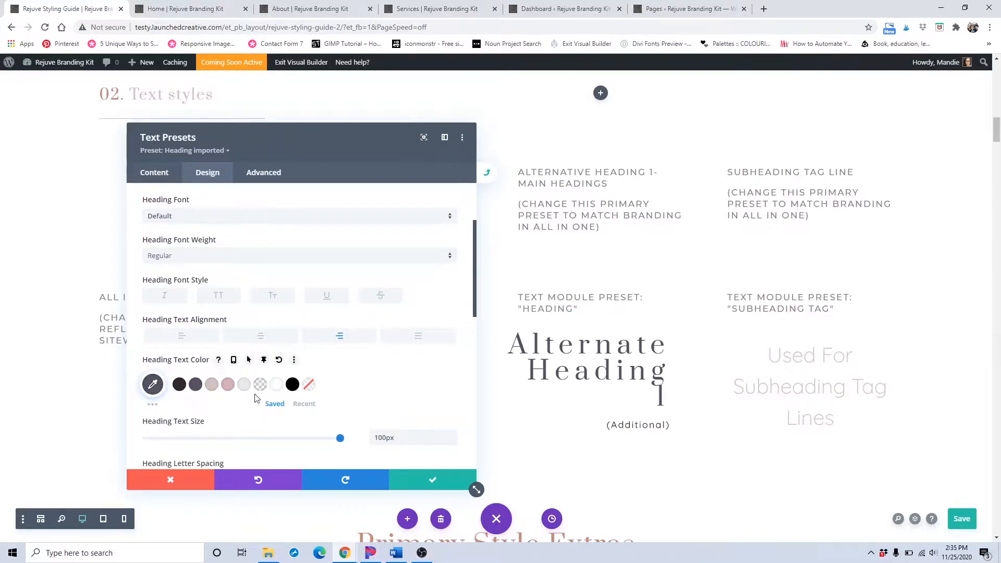
Step: Try Heading 1 letter spacings of 9px and 8px in the Heading preset and restore 10px
{"action": "scroll", "coordinate": [420, 396], "scroll_direction": "down", "scroll_amount": 3}
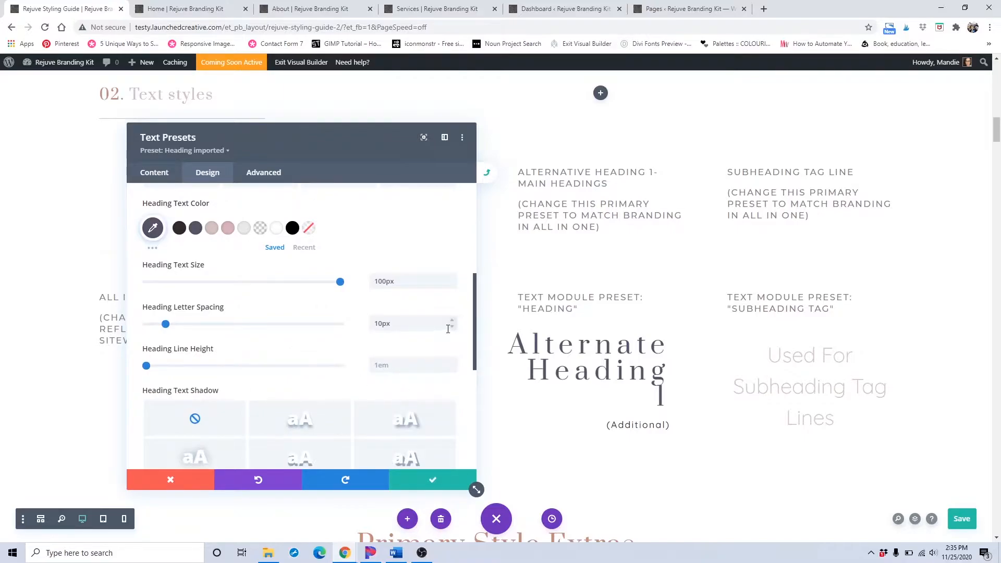
{"action": "left_click", "coordinate": [453, 327]}
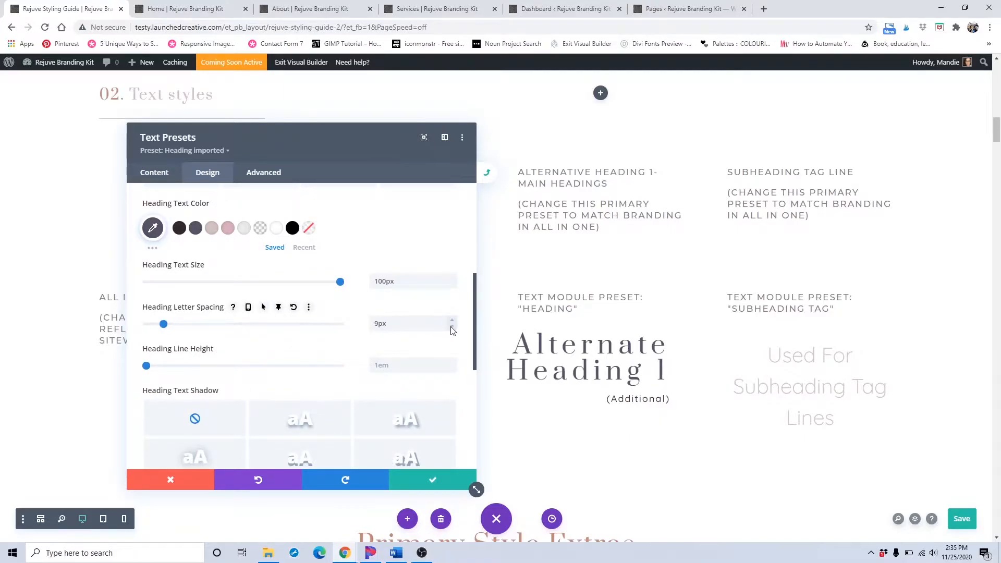
{"action": "left_click", "coordinate": [453, 328]}
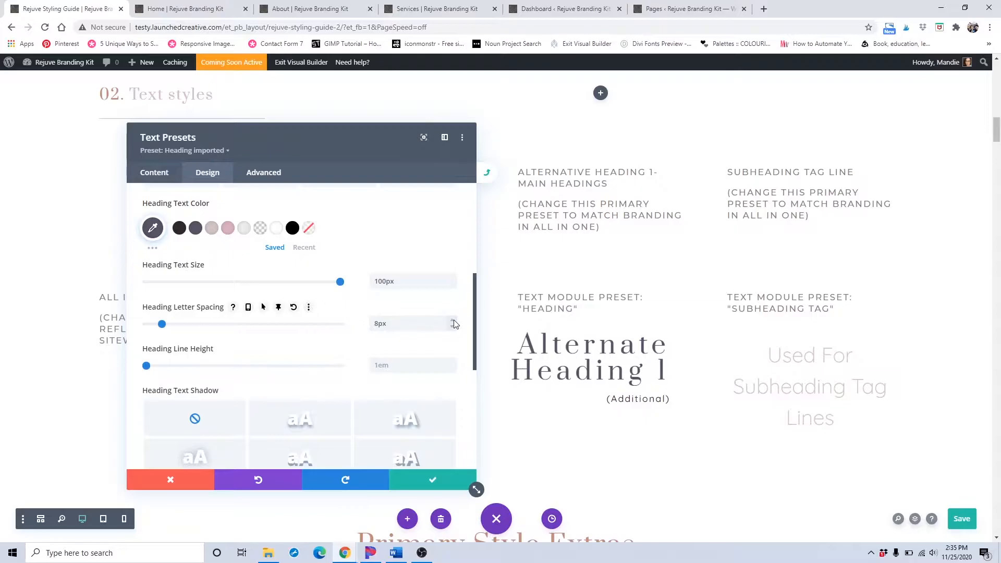
{"action": "double_click", "coordinate": [454, 320]}
{"action": "scroll", "coordinate": [417, 333], "scroll_direction": "up", "scroll_amount": 4}
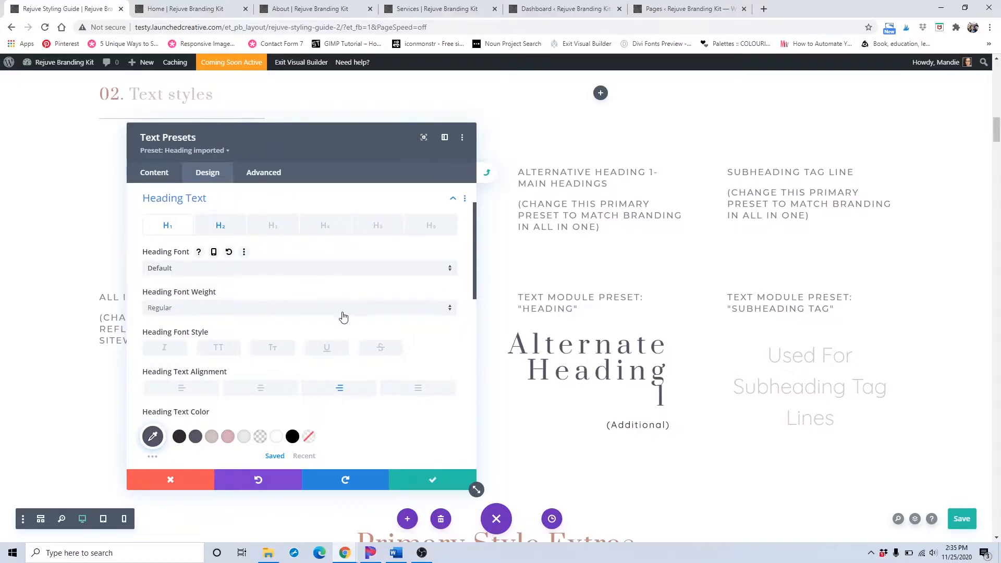
Step: Save the Heading preset changes for all text modules across the site and close the preset settings
{"action": "left_click", "coordinate": [423, 477]}
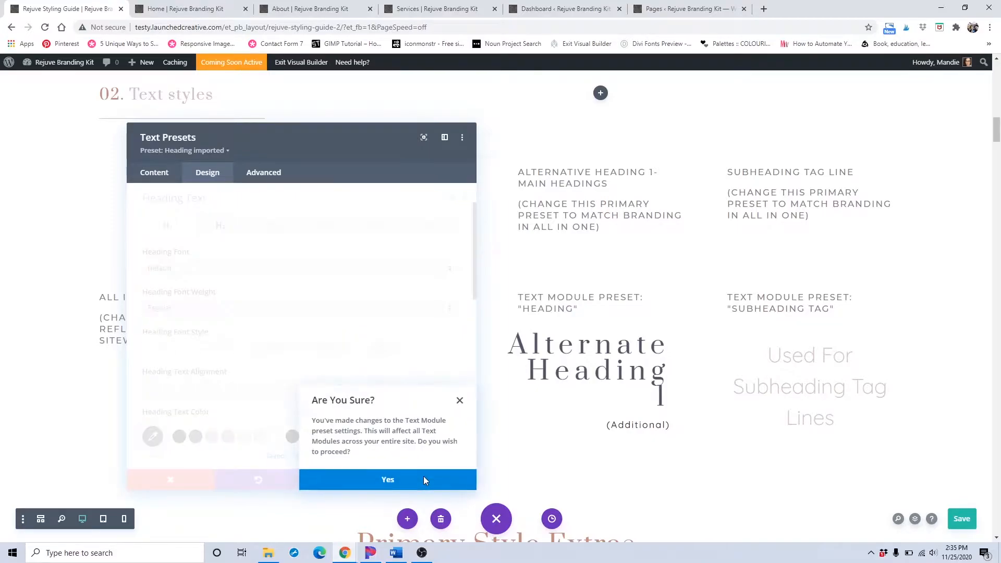
{"action": "left_click", "coordinate": [420, 479]}
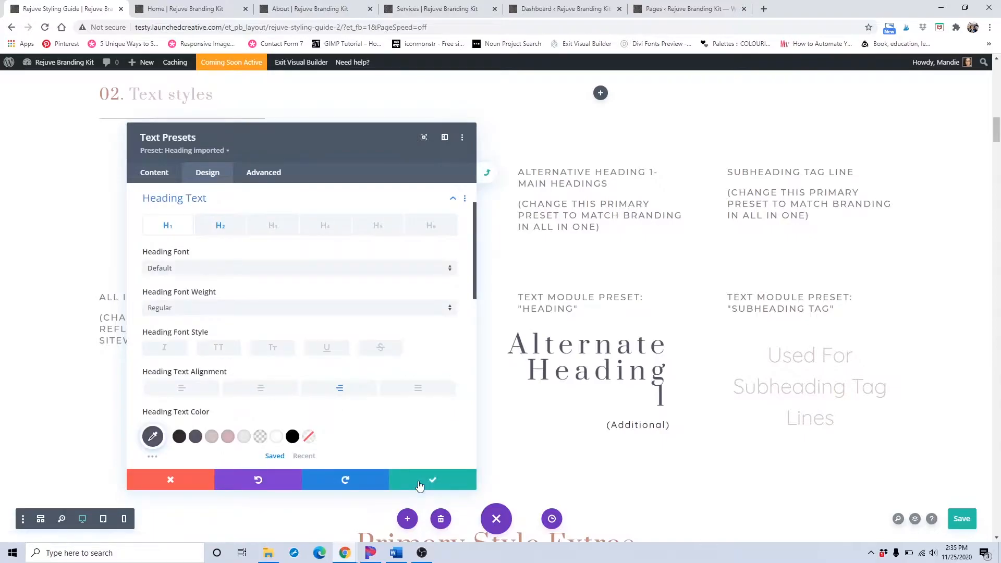
{"action": "left_click", "coordinate": [420, 481]}
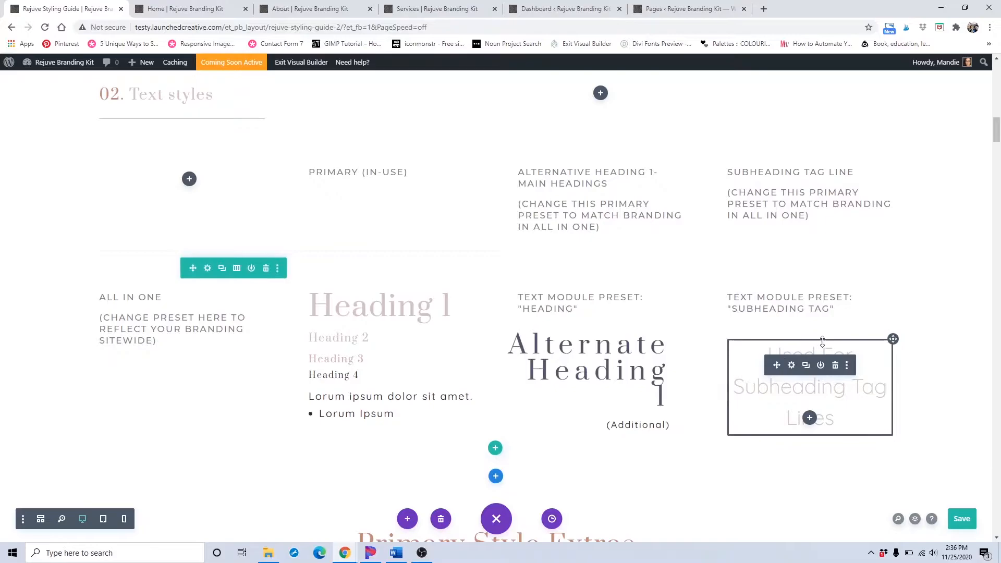
Step: Look through the About and Services pages for places where the subheading tag line style is used
{"action": "scroll", "coordinate": [863, 396], "scroll_direction": "down", "scroll_amount": 1}
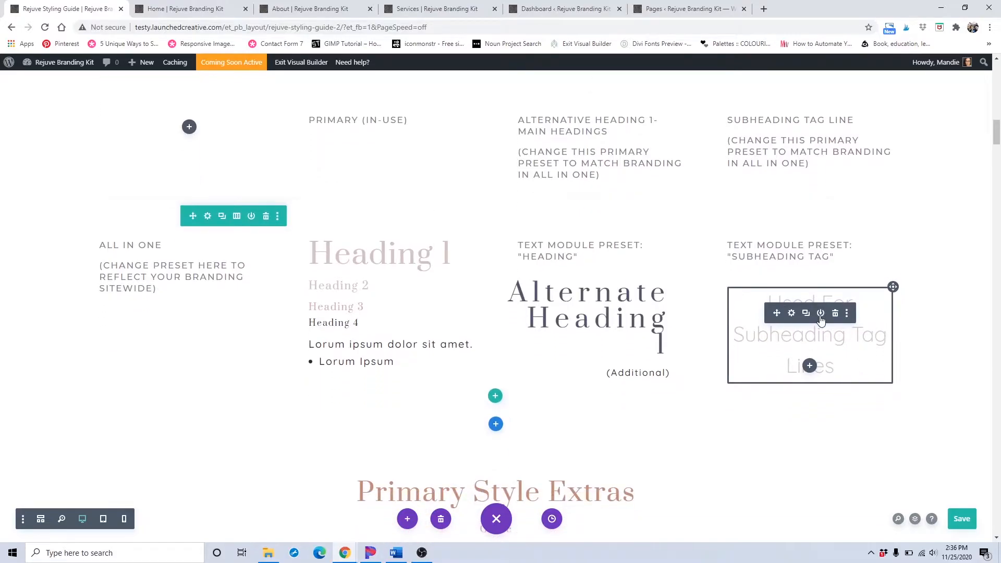
{"action": "left_click", "coordinate": [358, 5]}
{"action": "scroll", "coordinate": [421, 174], "scroll_direction": "down", "scroll_amount": 10}
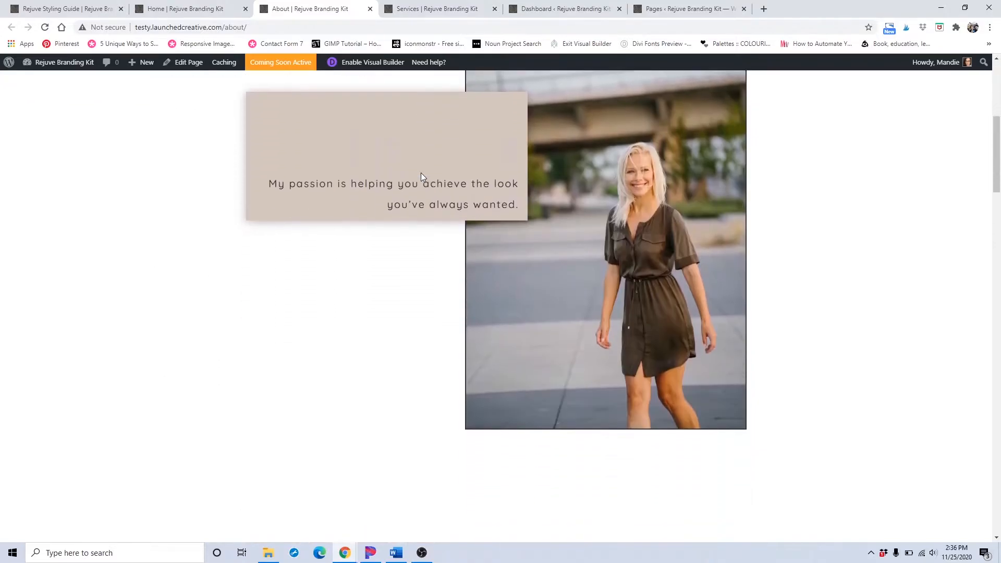
{"action": "left_click", "coordinate": [420, 6]}
{"action": "scroll", "coordinate": [436, 138], "scroll_direction": "down", "scroll_amount": 5}
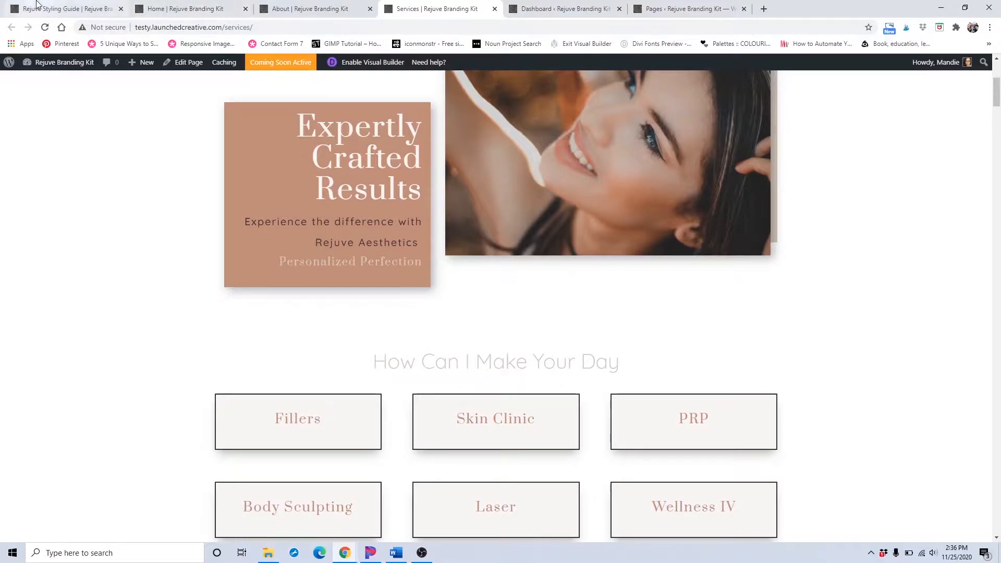
Step: Back in the styling guide, open the Subheading Tag Lines module's preset and show its body text design options
{"action": "left_click", "coordinate": [63, 9]}
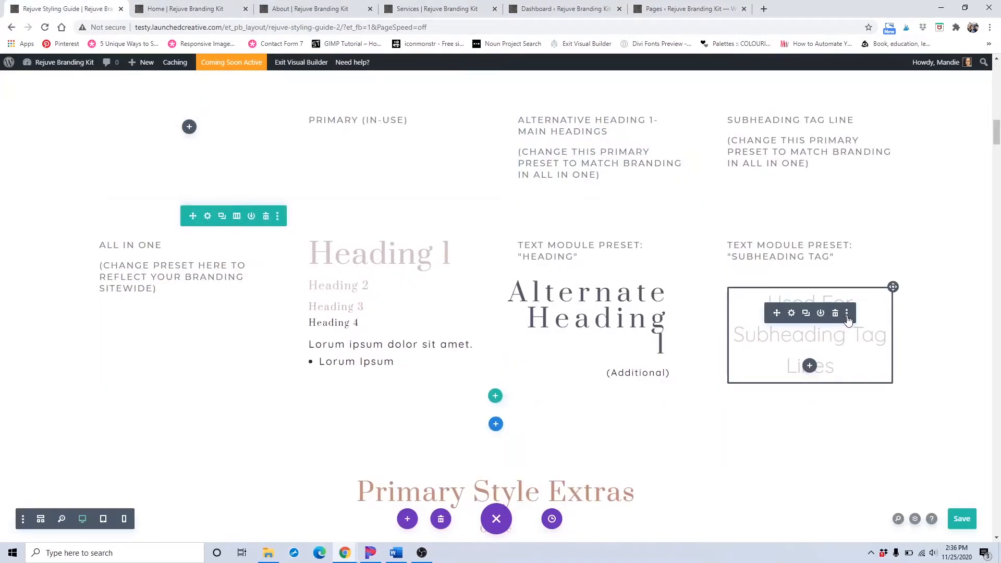
{"action": "left_click", "coordinate": [847, 316]}
{"action": "left_click", "coordinate": [831, 280]}
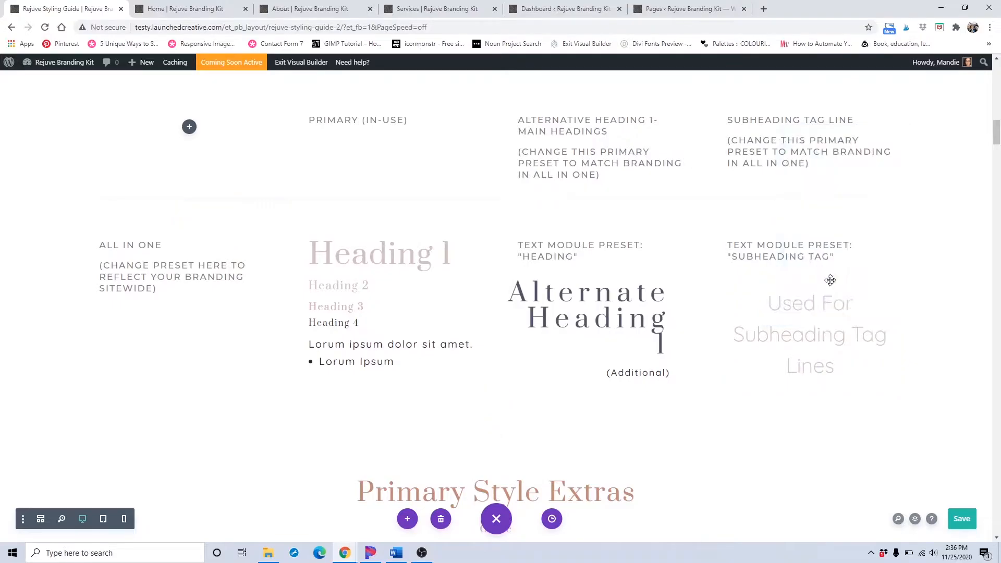
{"action": "left_click", "coordinate": [205, 174]}
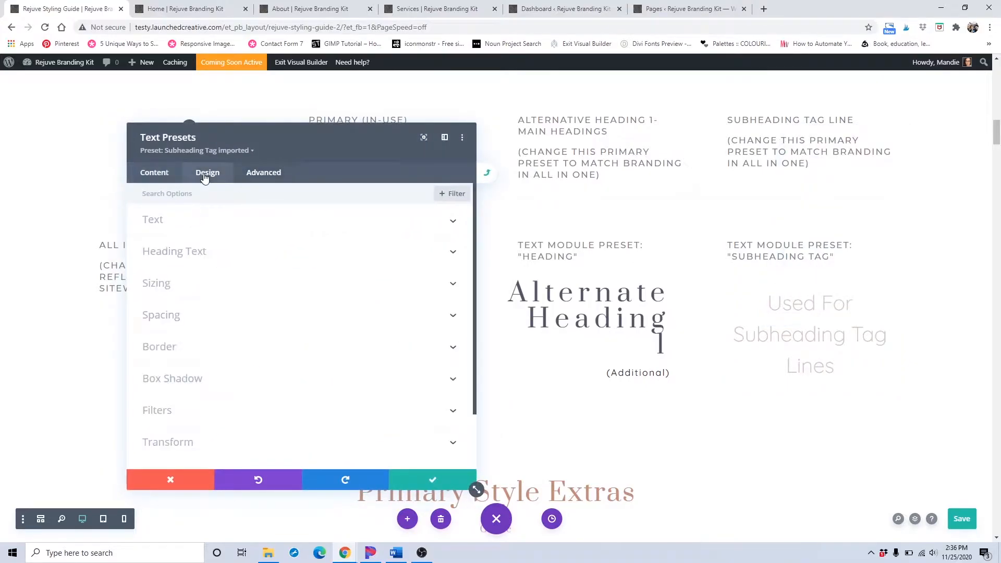
{"action": "left_click", "coordinate": [213, 254]}
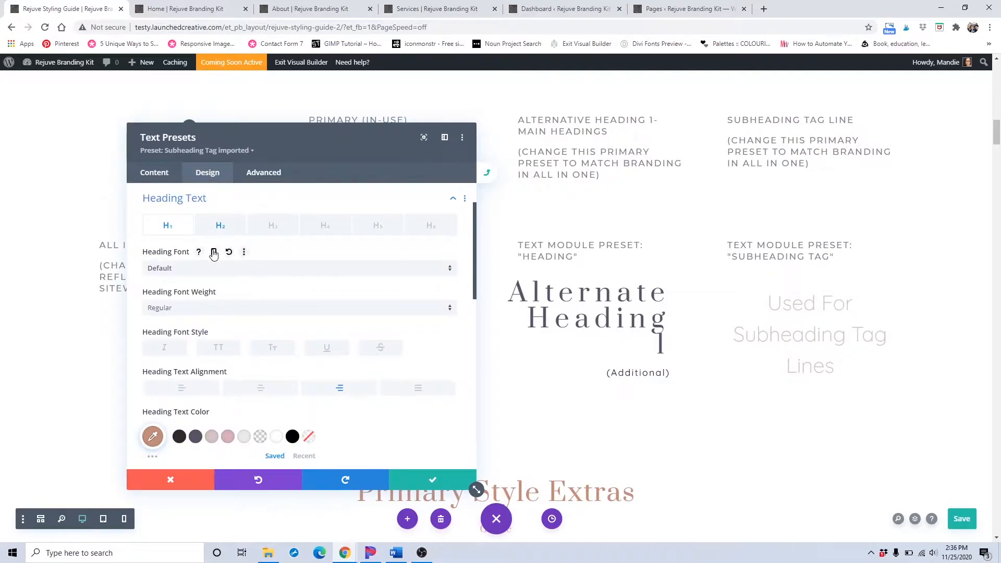
{"action": "scroll", "coordinate": [214, 254], "scroll_direction": "up", "scroll_amount": 1}
{"action": "left_click", "coordinate": [224, 230]}
Step: Set the Subheading Tag preset's text color to the saved #d3c1c3 swatch
{"action": "scroll", "coordinate": [224, 230], "scroll_direction": "down", "scroll_amount": 1}
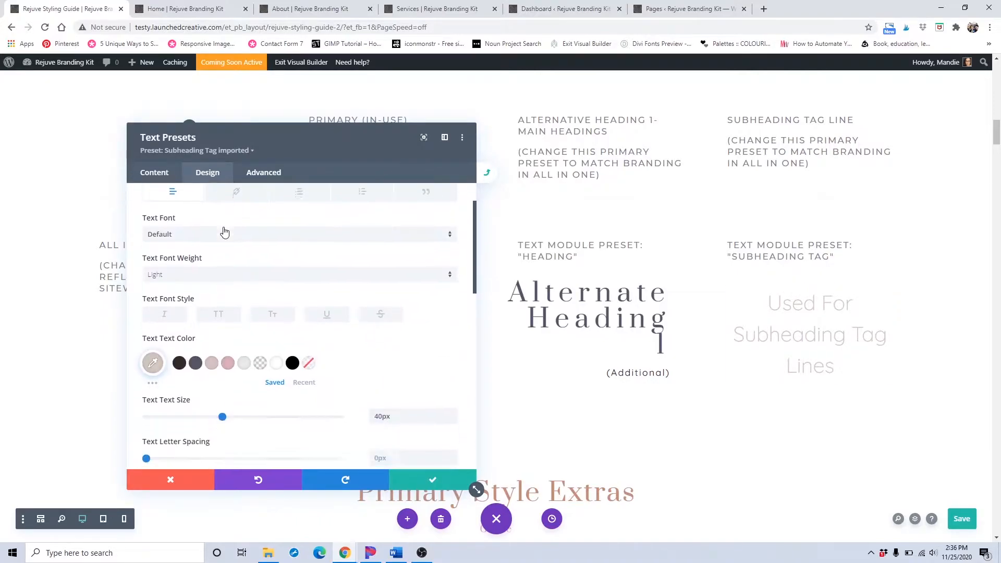
{"action": "scroll", "coordinate": [225, 232], "scroll_direction": "down", "scroll_amount": 1}
{"action": "scroll", "coordinate": [224, 233], "scroll_direction": "up", "scroll_amount": 2}
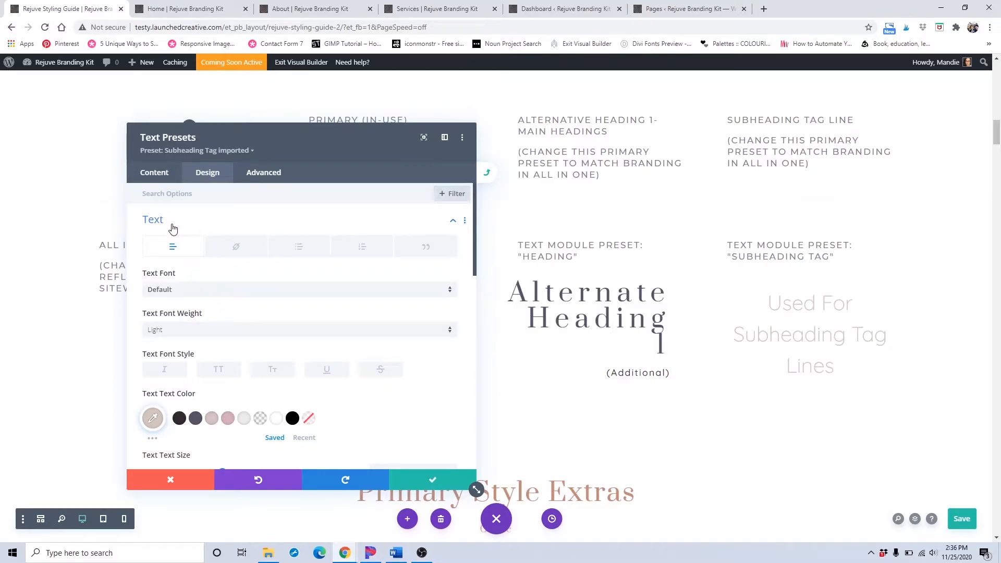
{"action": "scroll", "coordinate": [174, 229], "scroll_direction": "down", "scroll_amount": 1}
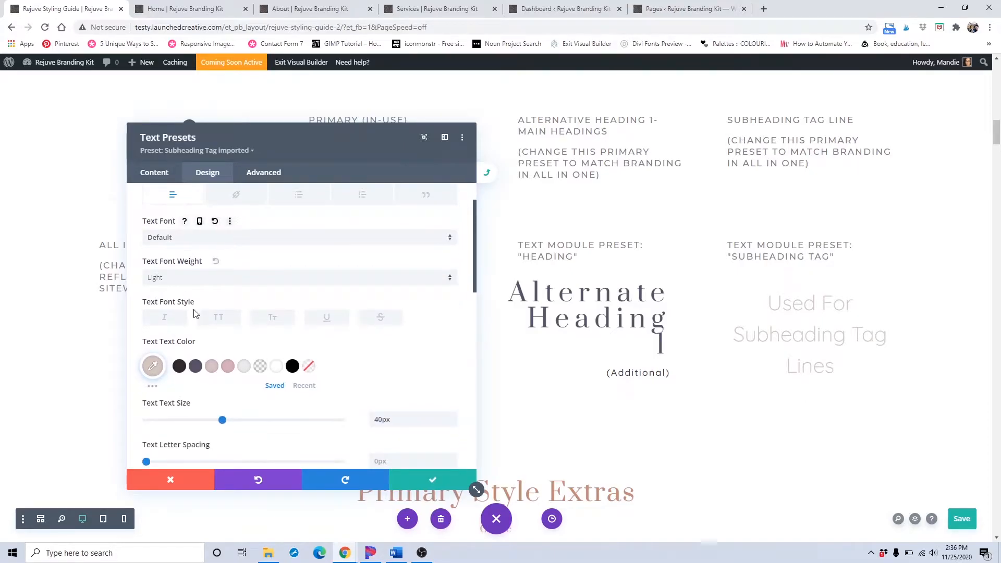
{"action": "scroll", "coordinate": [227, 338], "scroll_direction": "down", "scroll_amount": 1}
{"action": "scroll", "coordinate": [233, 301], "scroll_direction": "up", "scroll_amount": 2}
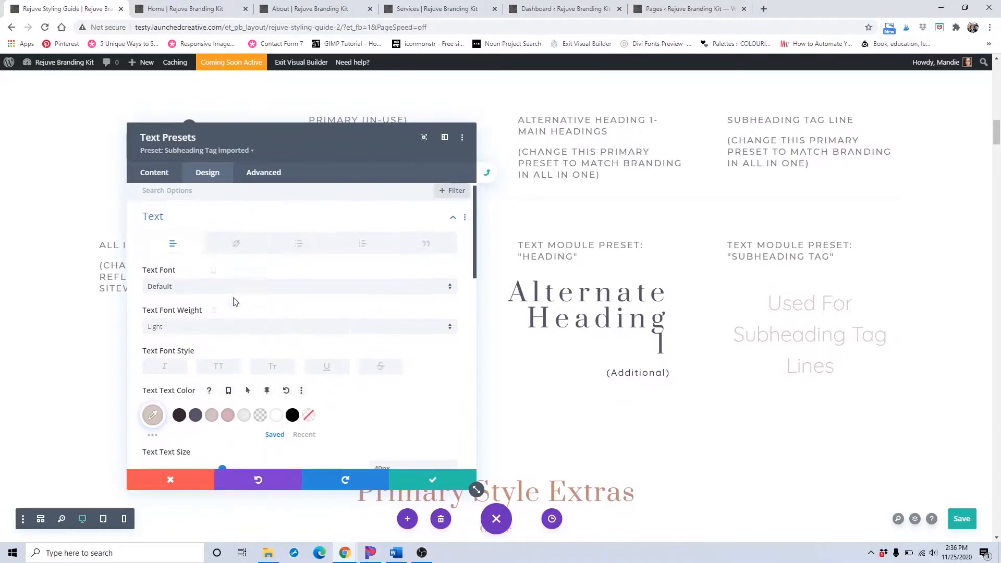
{"action": "scroll", "coordinate": [261, 266], "scroll_direction": "down", "scroll_amount": 2}
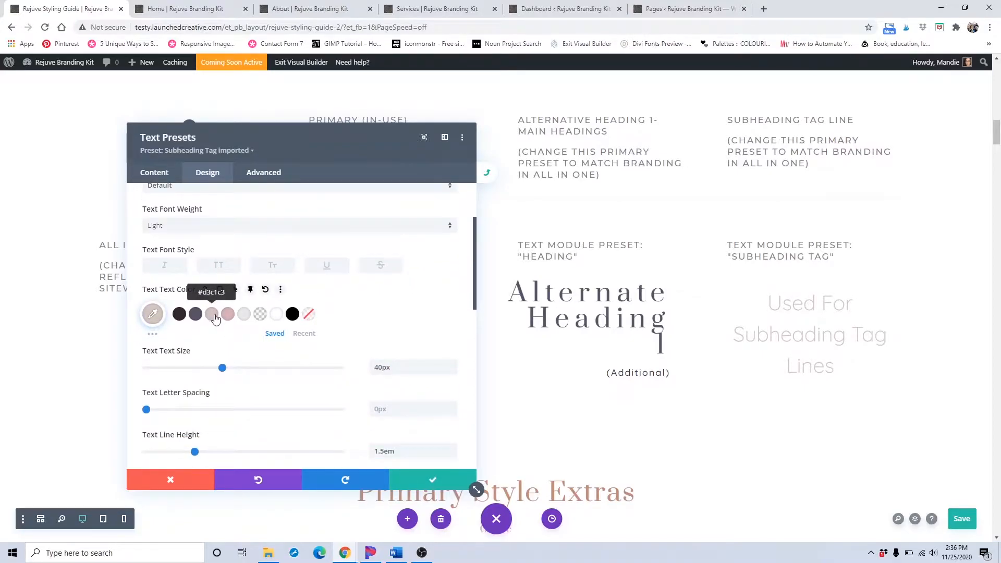
{"action": "scroll", "coordinate": [215, 318], "scroll_direction": "up", "scroll_amount": 1}
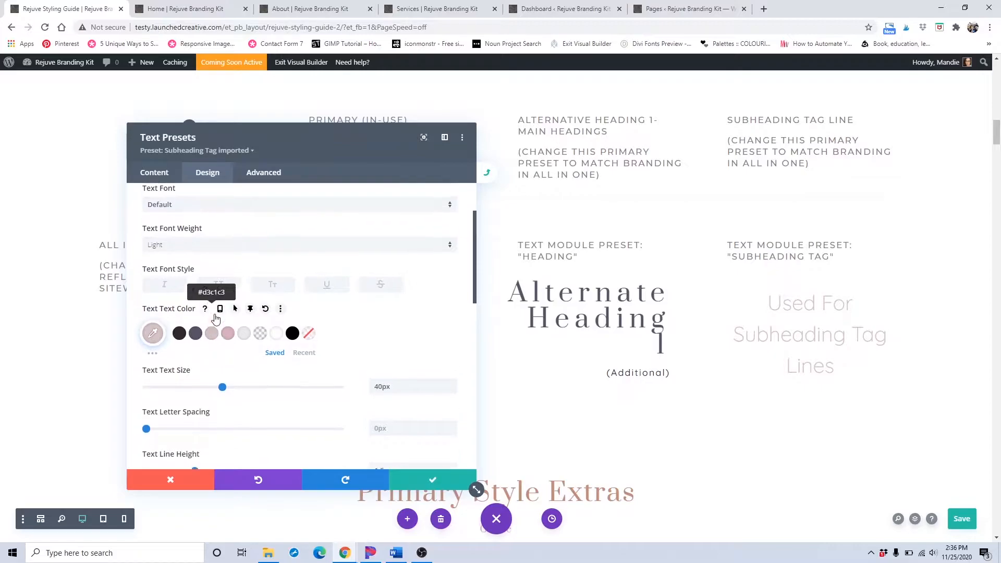
Step: Try the Semi Bold text font weight in the Subheading Tag preset and restore Light
{"action": "left_click", "coordinate": [185, 280]}
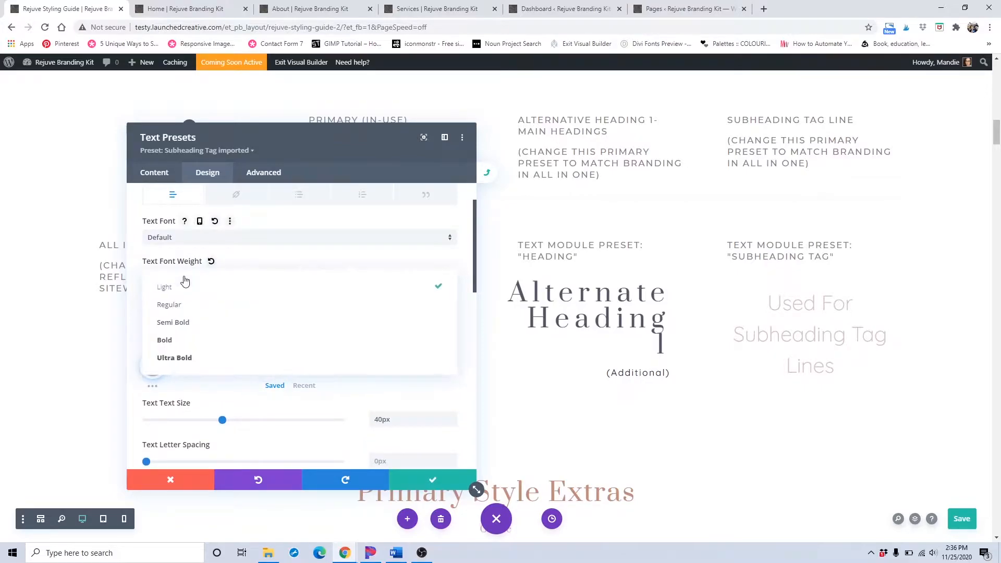
{"action": "left_click", "coordinate": [177, 323]}
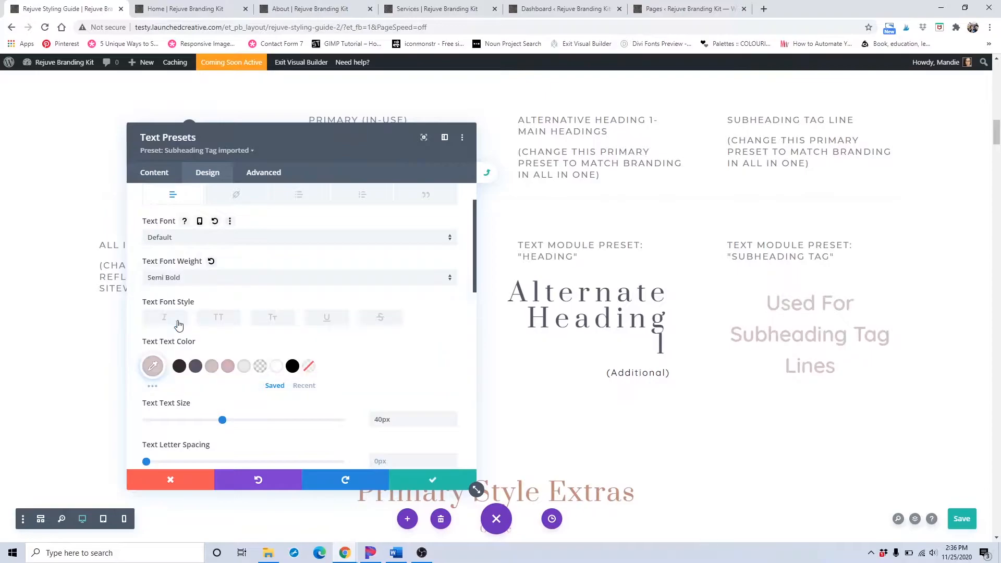
{"action": "left_click", "coordinate": [208, 286]}
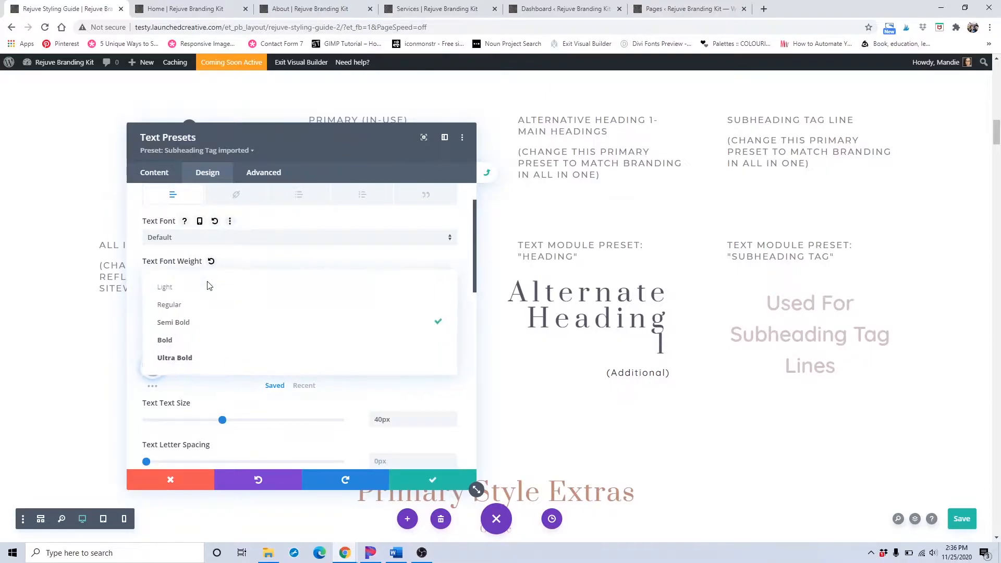
{"action": "left_click", "coordinate": [201, 293]}
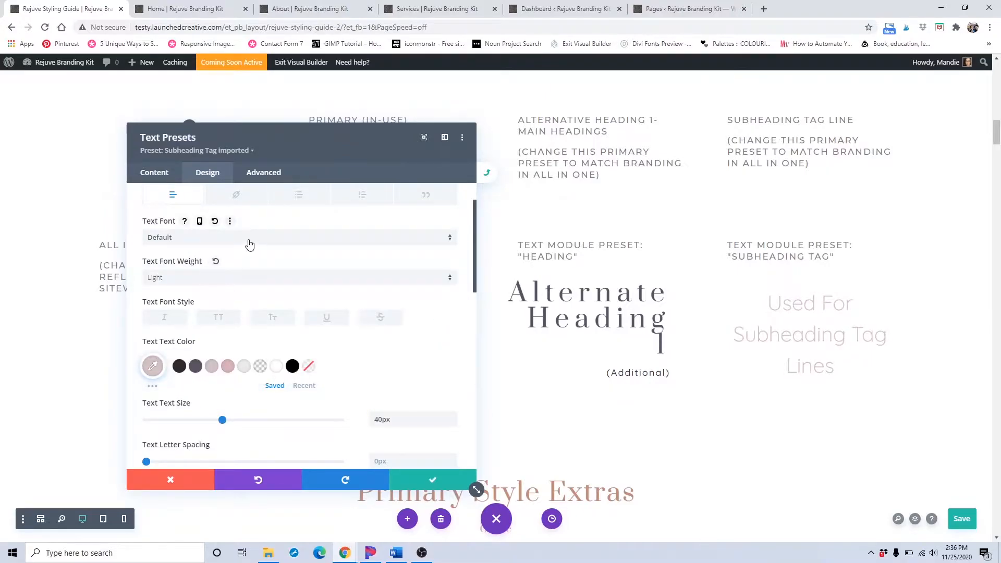
Step: Save the Subheading Tag preset changes for all text modules across the site and close the module settings
{"action": "scroll", "coordinate": [249, 246], "scroll_direction": "down", "scroll_amount": 2}
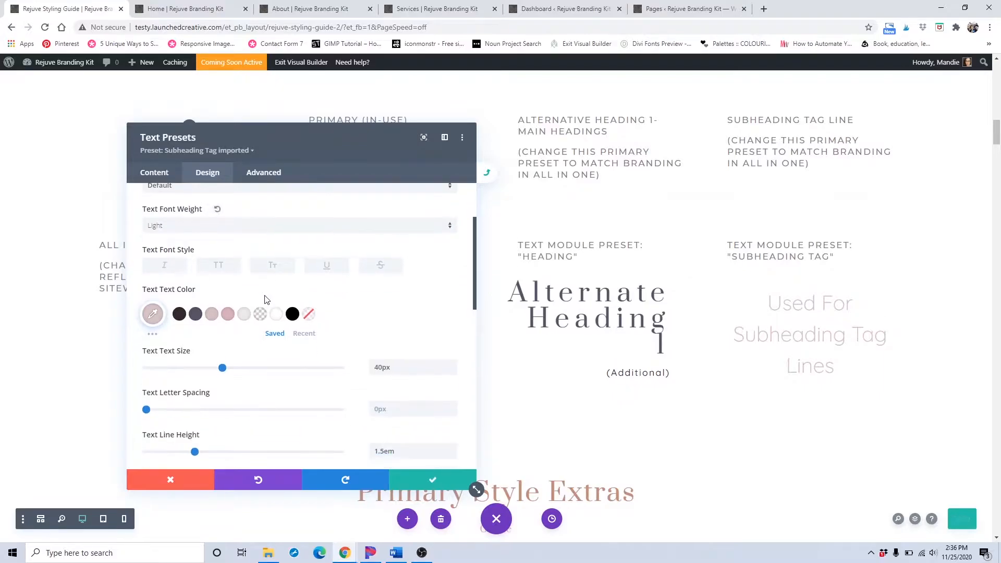
{"action": "left_click", "coordinate": [422, 485]}
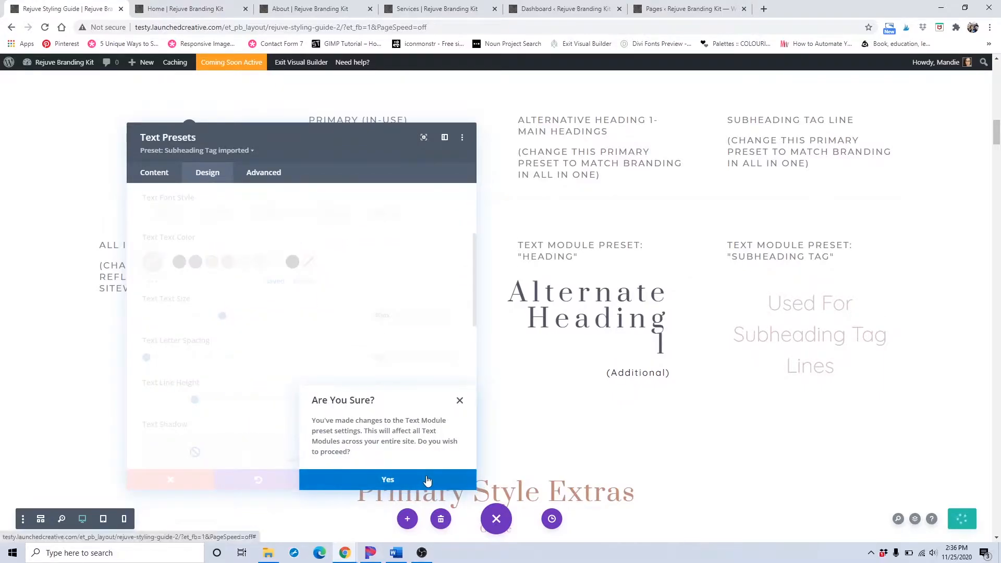
{"action": "left_click", "coordinate": [425, 479]}
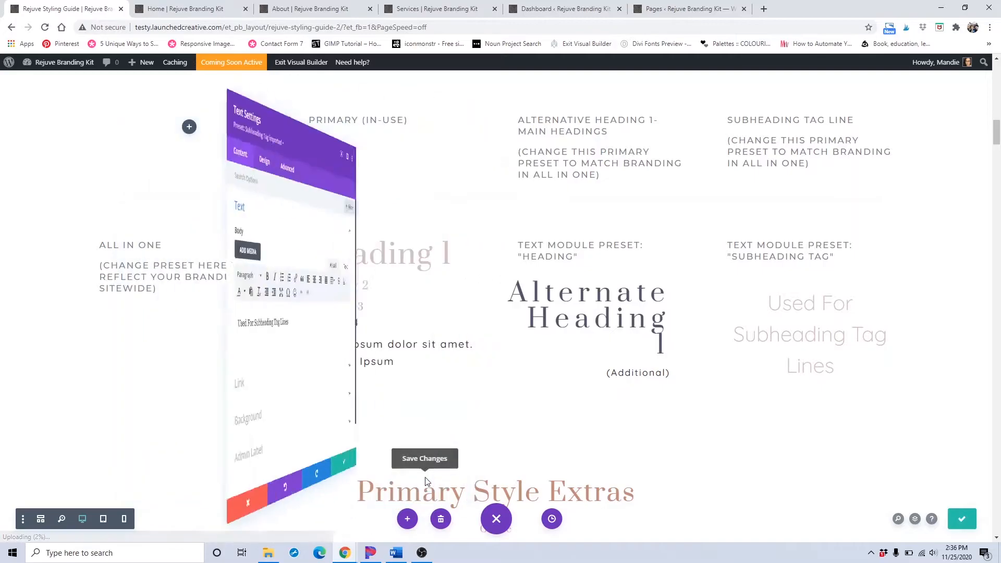
{"action": "left_click", "coordinate": [424, 478]}
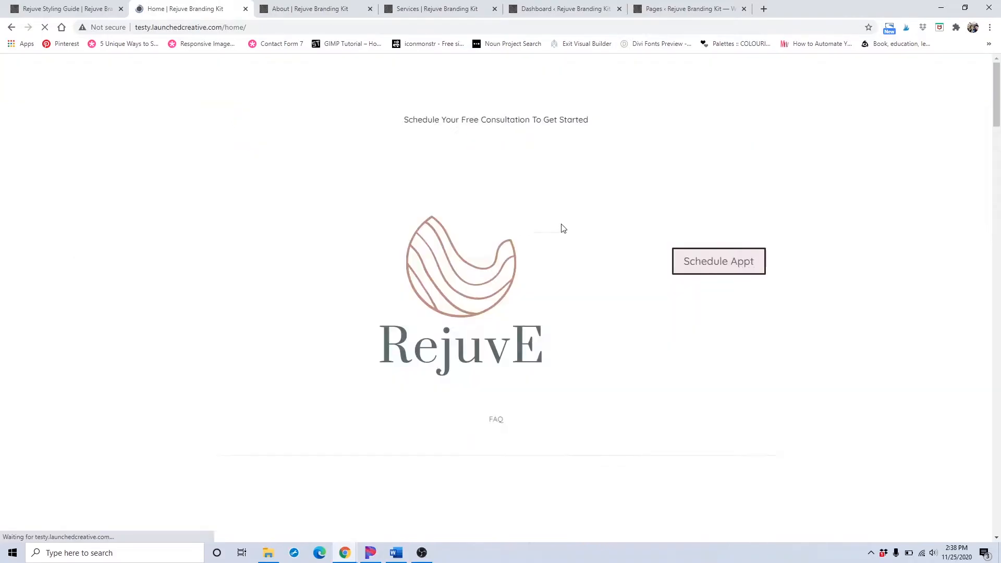
Step: Look through the Home page from the header to the testimonials to check how the updated text presets are applied
{"action": "scroll", "coordinate": [562, 228], "scroll_direction": "down", "scroll_amount": 15}
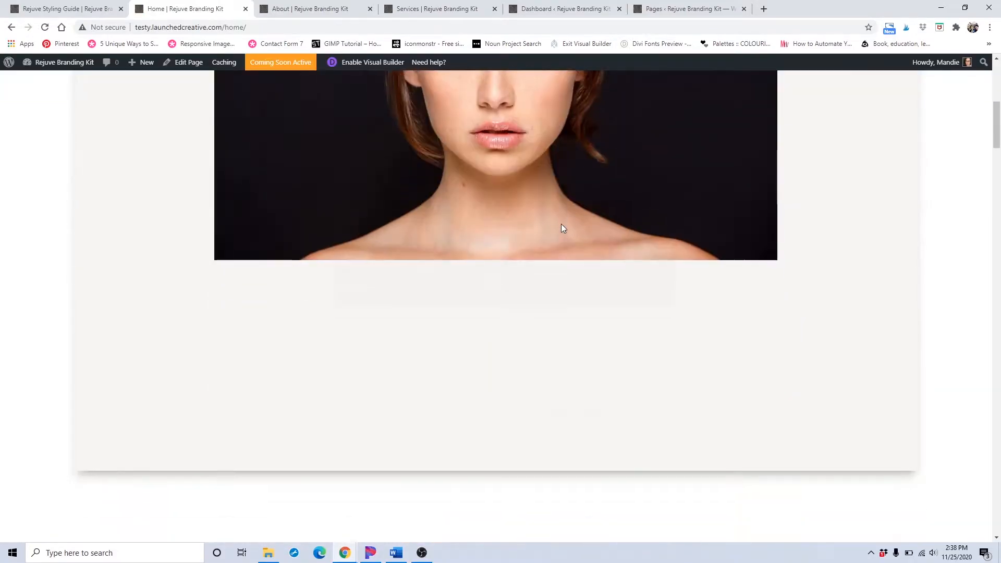
{"action": "scroll", "coordinate": [561, 225], "scroll_direction": "down", "scroll_amount": 5}
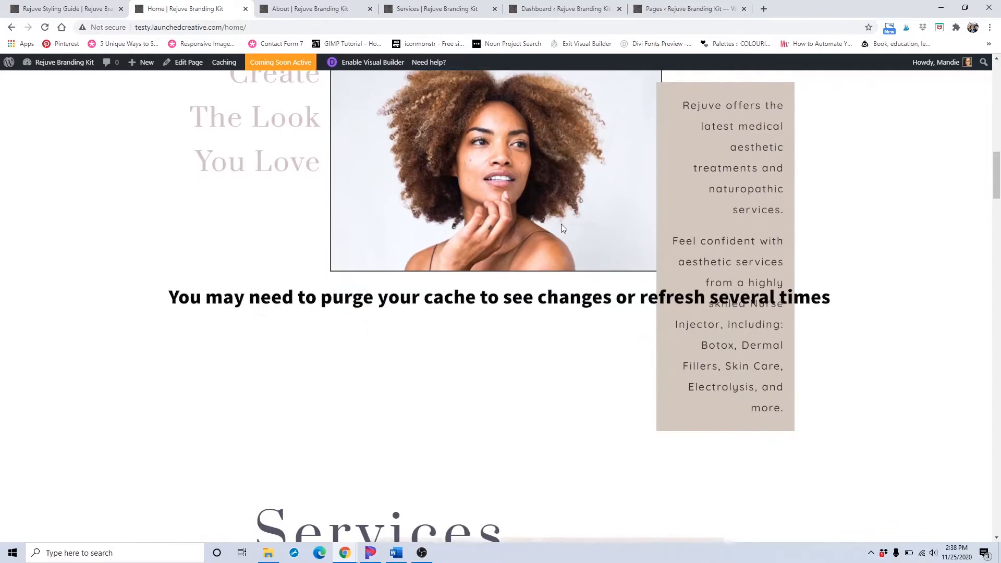
{"action": "scroll", "coordinate": [562, 226], "scroll_direction": "down", "scroll_amount": 1}
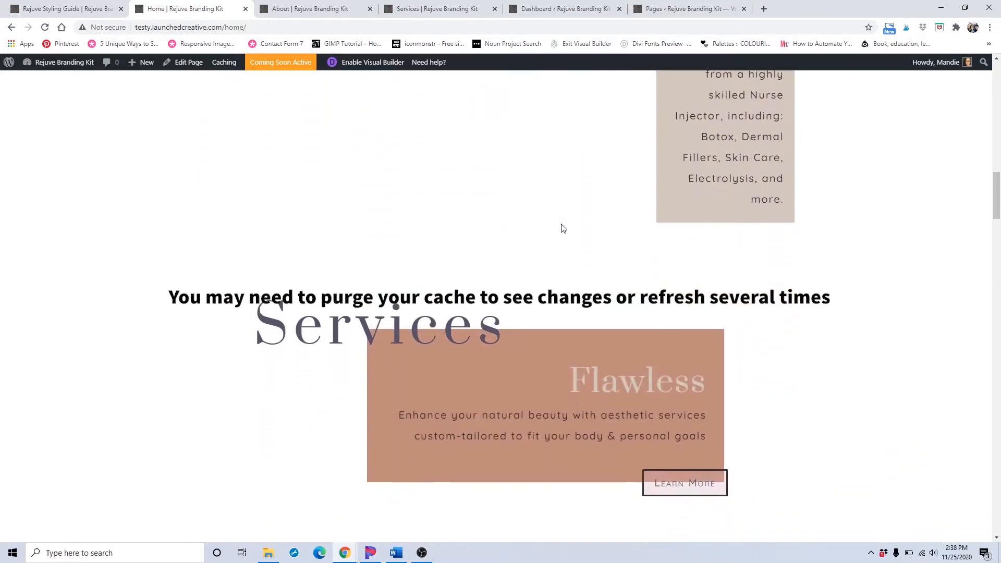
{"action": "scroll", "coordinate": [561, 226], "scroll_direction": "down", "scroll_amount": 2}
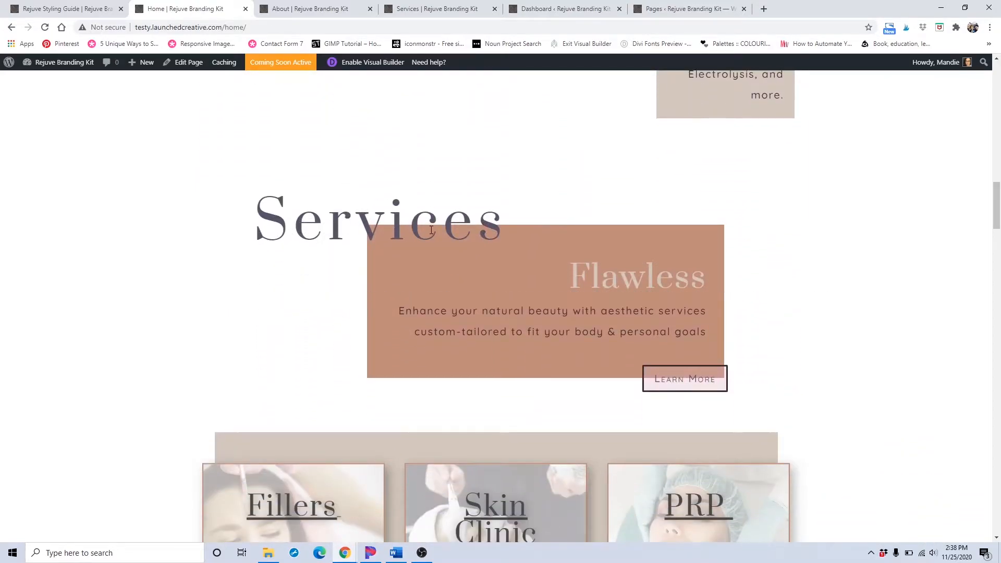
{"action": "scroll", "coordinate": [407, 234], "scroll_direction": "down", "scroll_amount": 12}
{"action": "scroll", "coordinate": [432, 234], "scroll_direction": "down", "scroll_amount": 4}
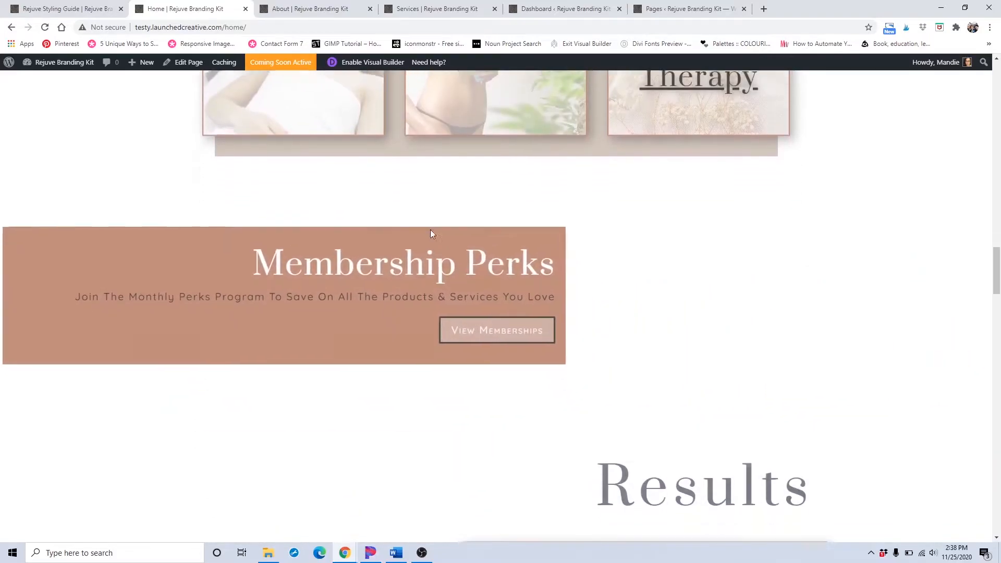
{"action": "scroll", "coordinate": [697, 403], "scroll_direction": "down", "scroll_amount": 6}
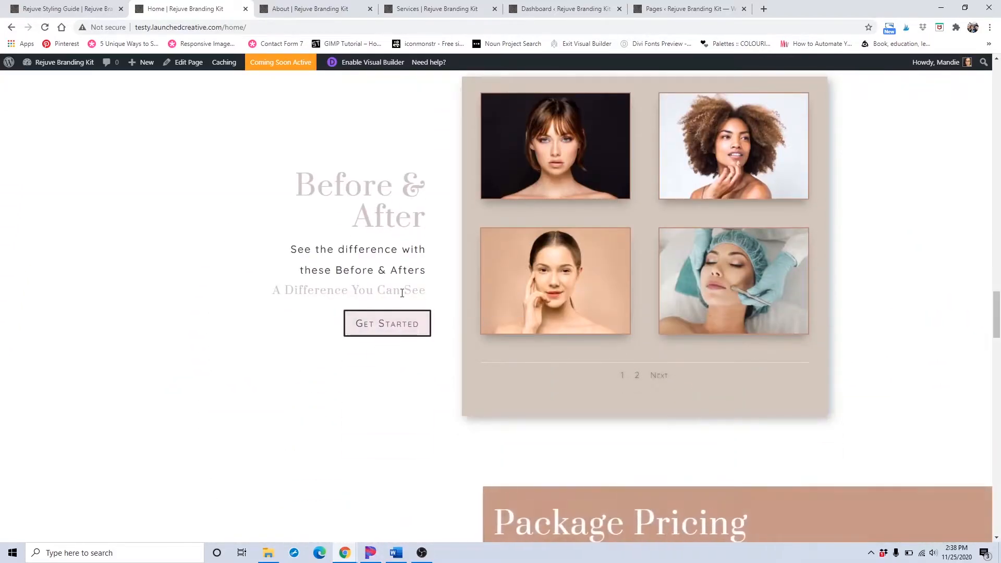
{"action": "scroll", "coordinate": [402, 290], "scroll_direction": "down", "scroll_amount": 12}
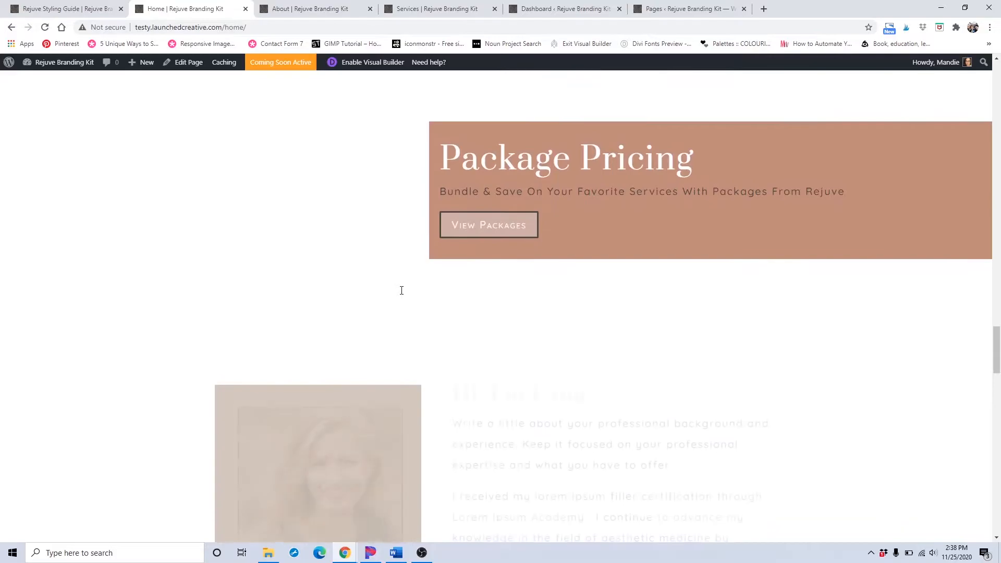
{"action": "scroll", "coordinate": [400, 290], "scroll_direction": "down", "scroll_amount": 11}
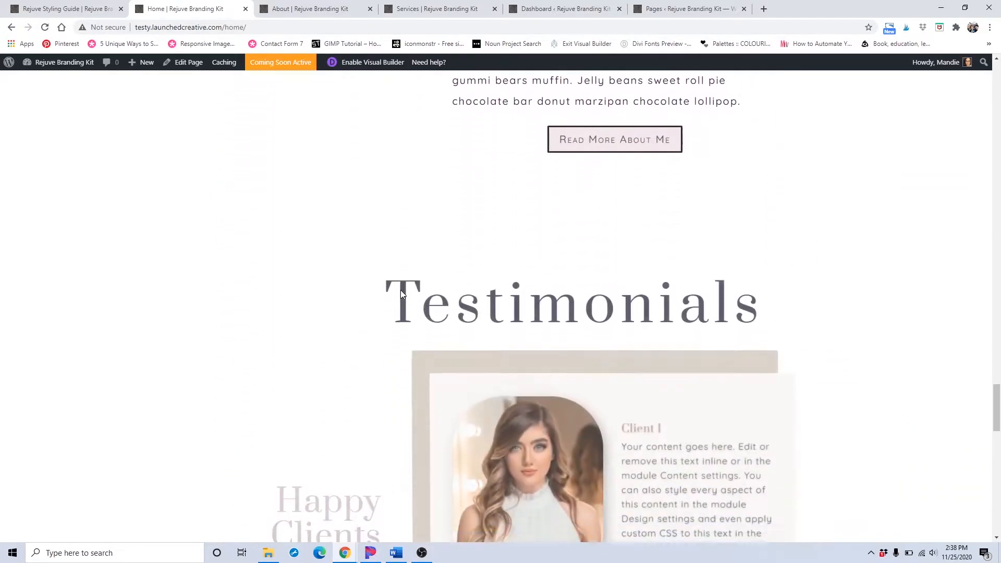
{"action": "scroll", "coordinate": [419, 282], "scroll_direction": "down", "scroll_amount": 5}
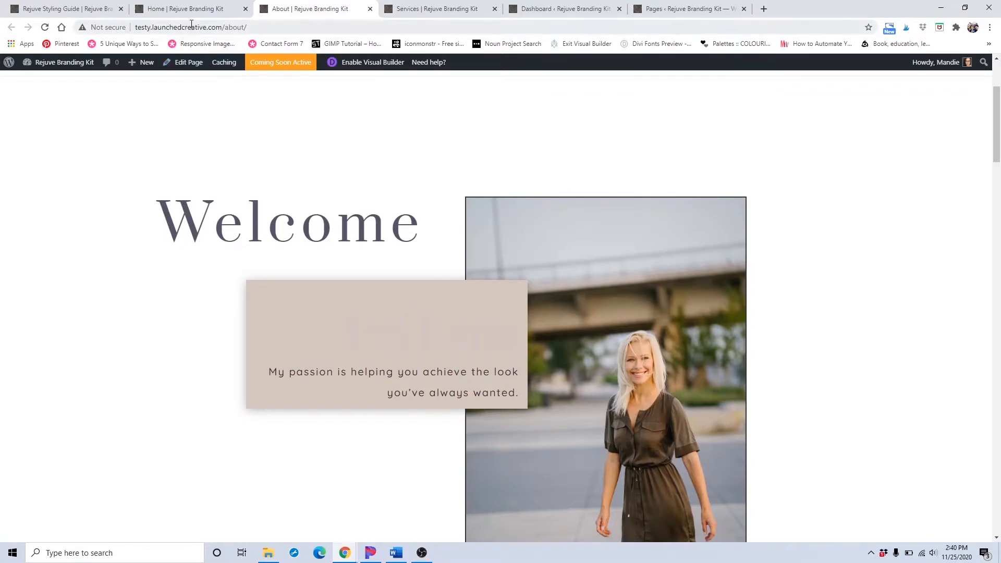
Step: Examine the About page's headings, body text and overlay boxes for the updated preset styling
{"action": "scroll", "coordinate": [506, 260], "scroll_direction": "up", "scroll_amount": 1}
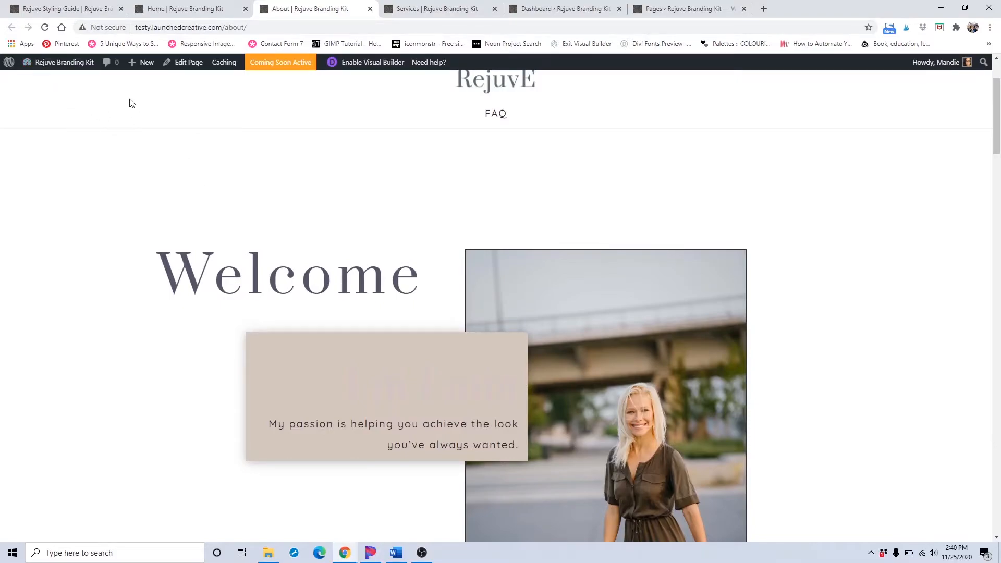
{"action": "scroll", "coordinate": [227, 180], "scroll_direction": "down", "scroll_amount": 1}
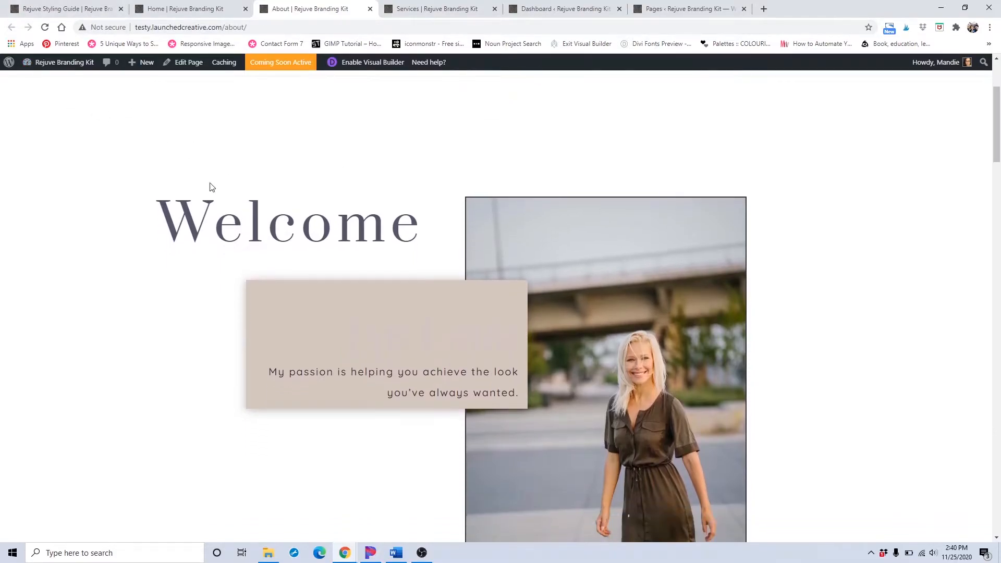
{"action": "scroll", "coordinate": [292, 227], "scroll_direction": "down", "scroll_amount": 8}
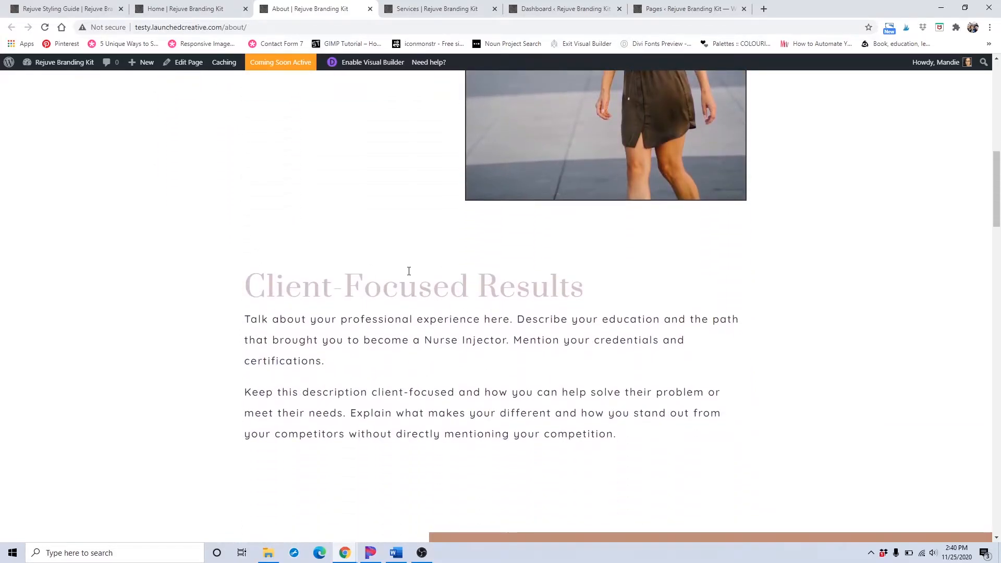
{"action": "scroll", "coordinate": [402, 281], "scroll_direction": "down", "scroll_amount": 15}
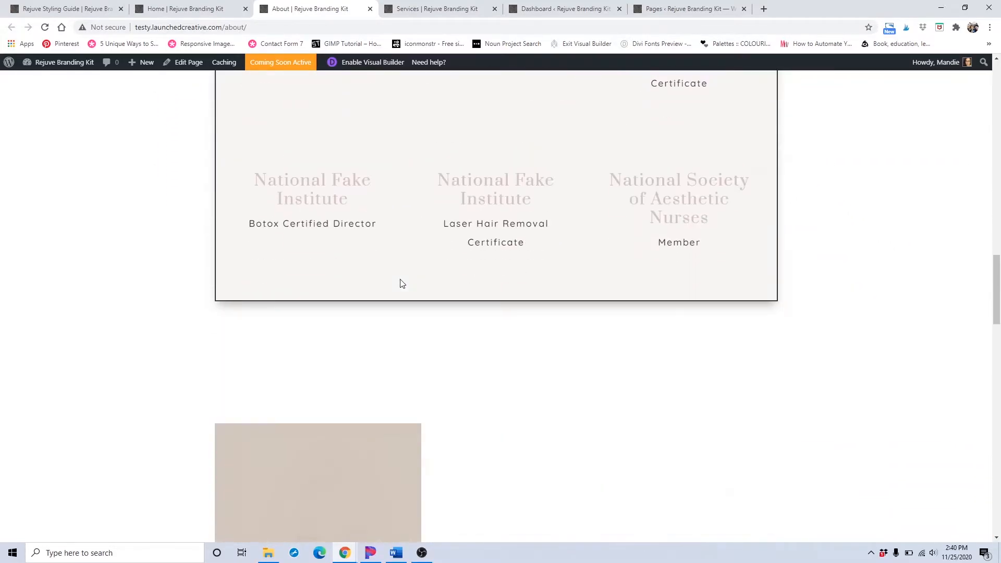
{"action": "scroll", "coordinate": [404, 283], "scroll_direction": "up", "scroll_amount": 3}
{"action": "scroll", "coordinate": [727, 156], "scroll_direction": "down", "scroll_amount": 10}
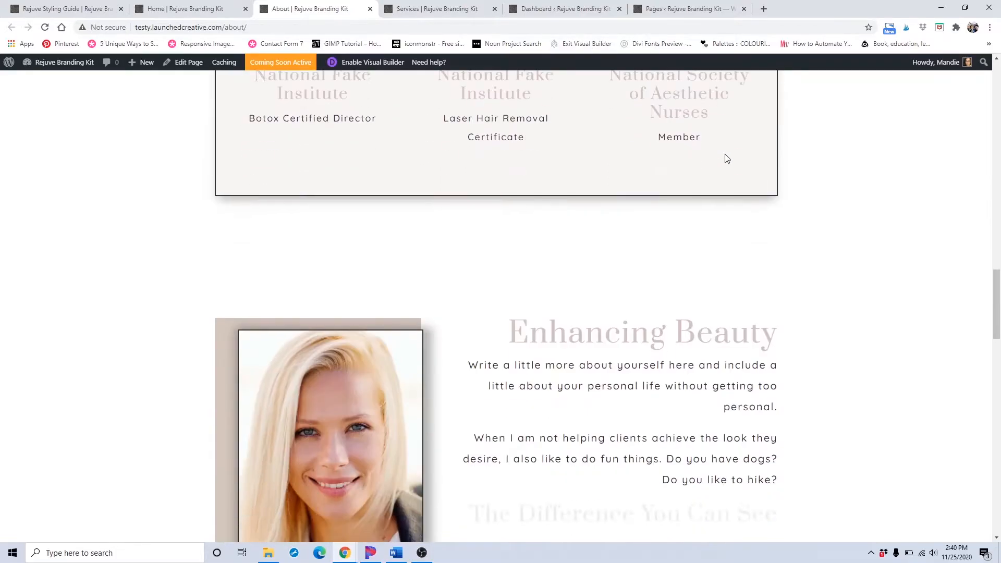
{"action": "scroll", "coordinate": [727, 157], "scroll_direction": "down", "scroll_amount": 6}
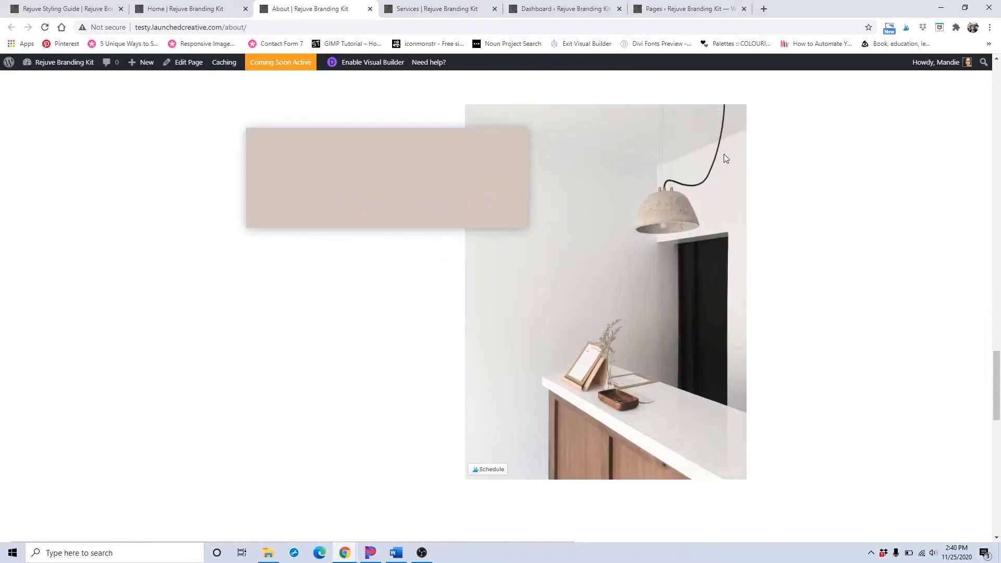
{"action": "scroll", "coordinate": [725, 155], "scroll_direction": "down", "scroll_amount": 5}
{"action": "scroll", "coordinate": [718, 157], "scroll_direction": "down", "scroll_amount": 5}
{"action": "scroll", "coordinate": [718, 157], "scroll_direction": "up", "scroll_amount": 20}
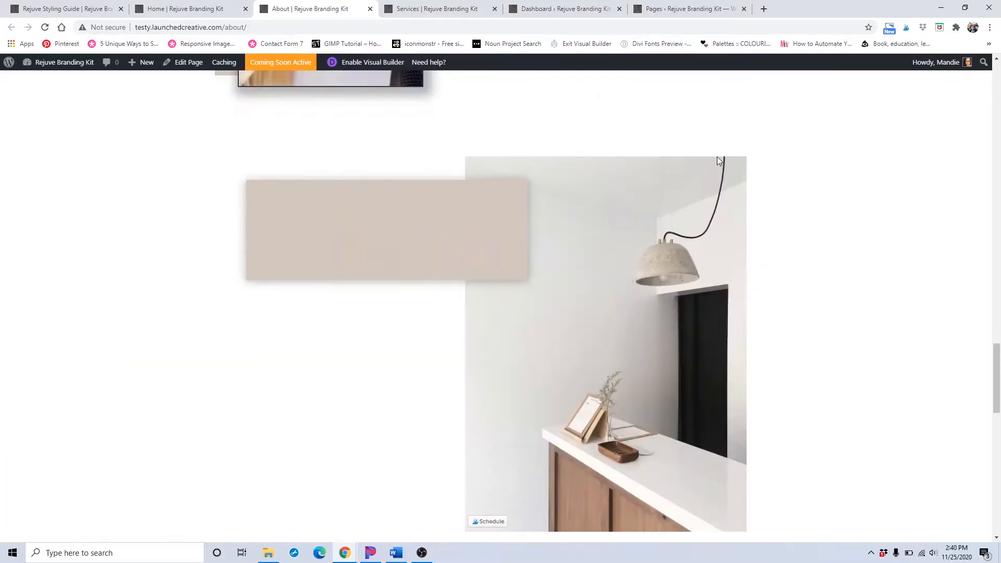
{"action": "scroll", "coordinate": [719, 159], "scroll_direction": "up", "scroll_amount": 15}
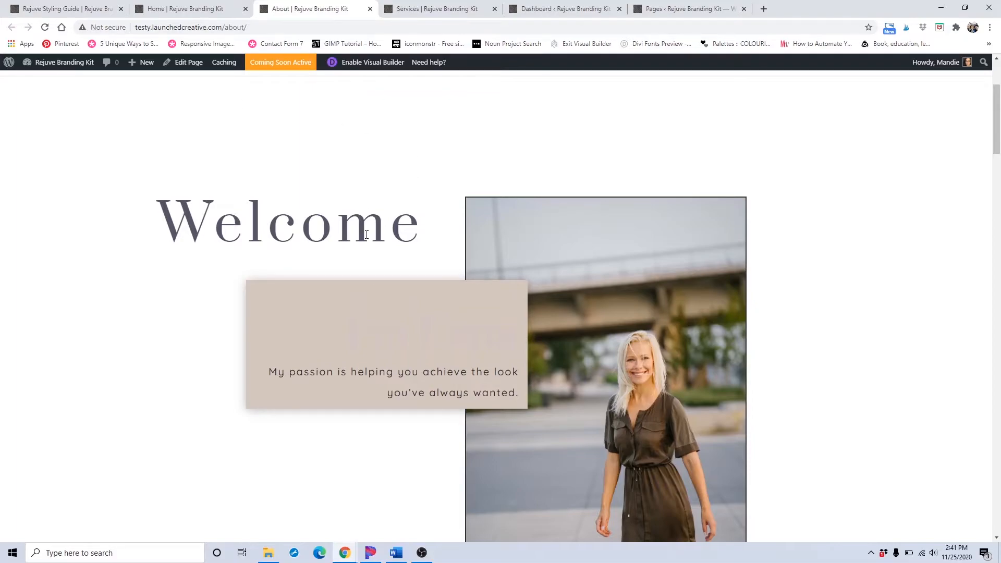
Step: Return to the styling guide and examine the Primary Style Text presets, from Service Menu through Education/Certificates to the Pricing Box Text variants
{"action": "scroll", "coordinate": [257, 233], "scroll_direction": "up", "scroll_amount": 2}
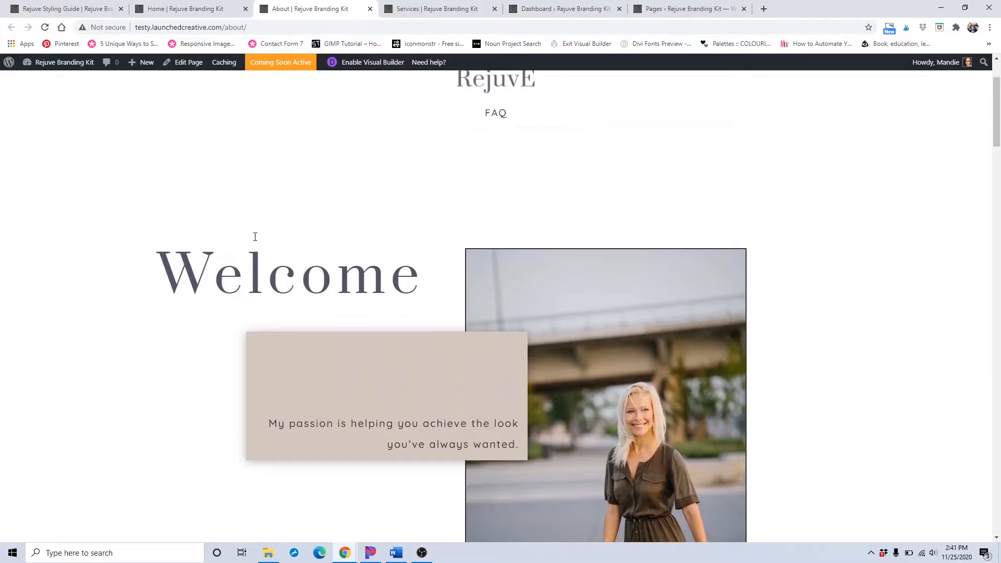
{"action": "left_click", "coordinate": [110, 13]}
{"action": "scroll", "coordinate": [741, 353], "scroll_direction": "down", "scroll_amount": 5}
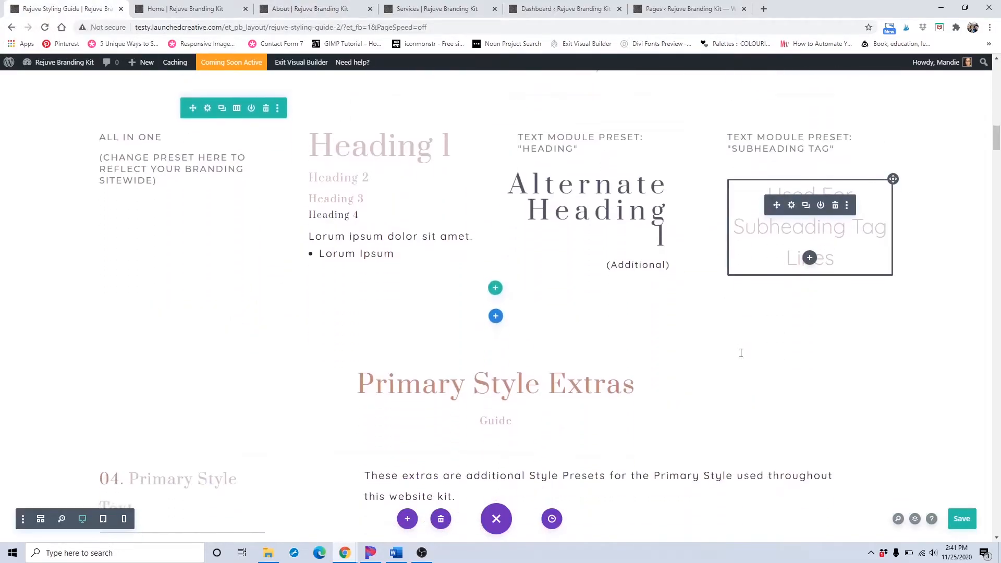
{"action": "scroll", "coordinate": [494, 260], "scroll_direction": "down", "scroll_amount": 6}
{"action": "scroll", "coordinate": [441, 273], "scroll_direction": "up", "scroll_amount": 2}
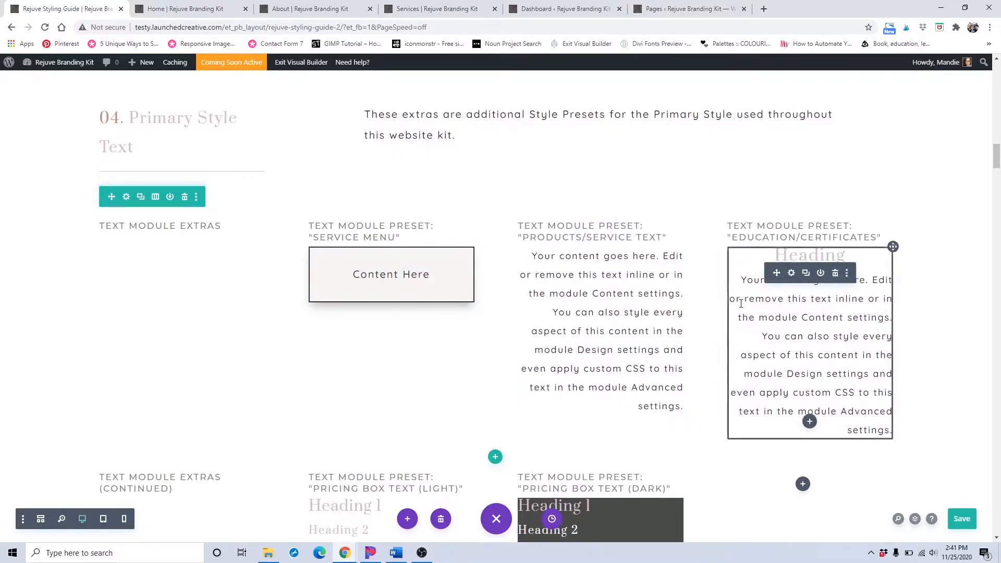
{"action": "scroll", "coordinate": [738, 304], "scroll_direction": "down", "scroll_amount": 1}
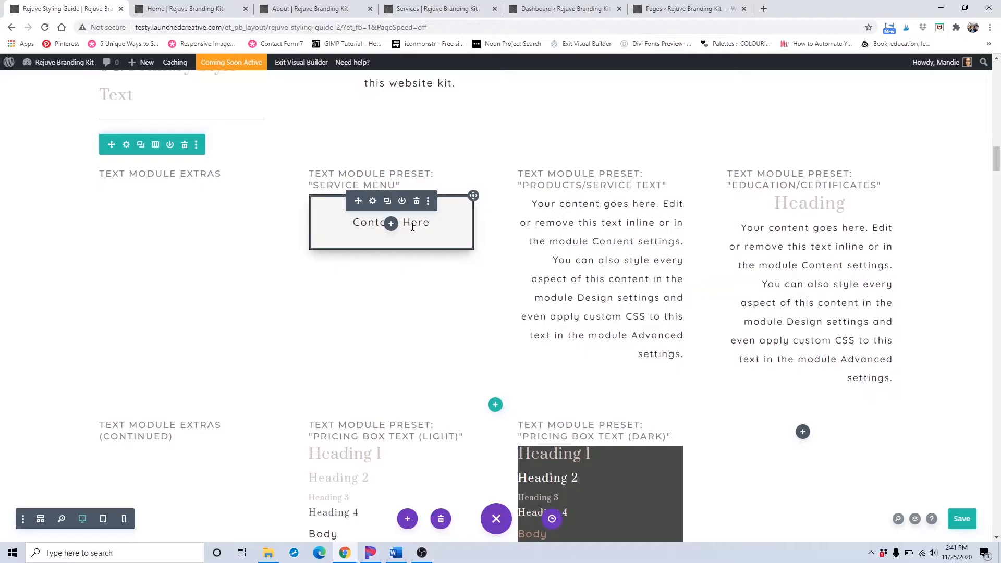
{"action": "scroll", "coordinate": [413, 227], "scroll_direction": "down", "scroll_amount": 4}
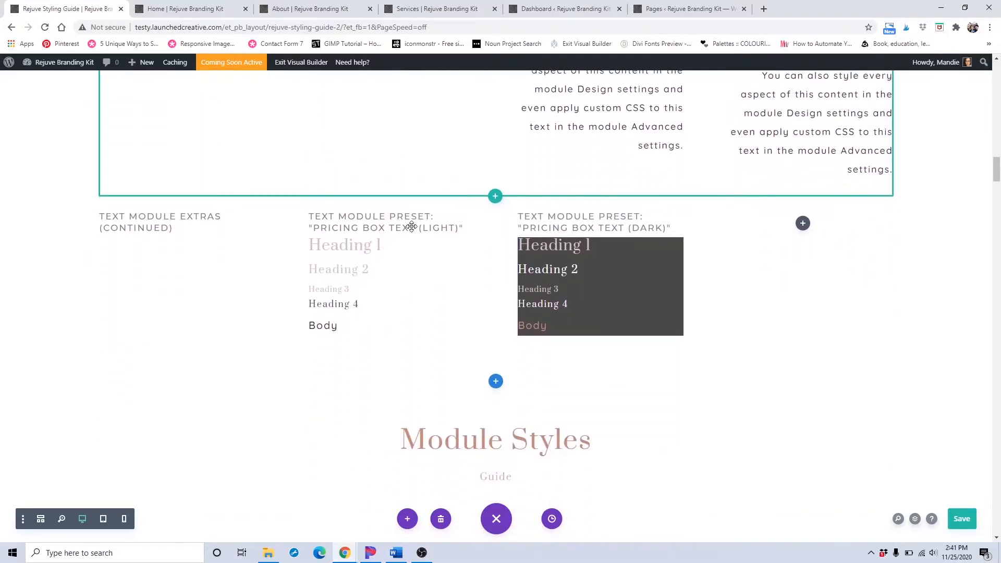
{"action": "scroll", "coordinate": [357, 245], "scroll_direction": "up", "scroll_amount": 4}
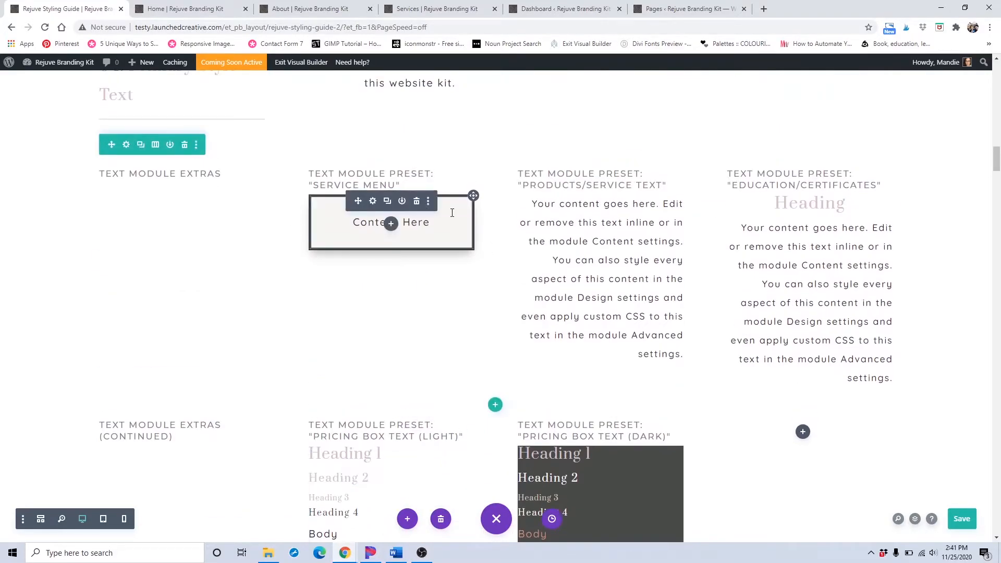
{"action": "scroll", "coordinate": [452, 212], "scroll_direction": "up", "scroll_amount": 2}
{"action": "scroll", "coordinate": [452, 213], "scroll_direction": "down", "scroll_amount": 1}
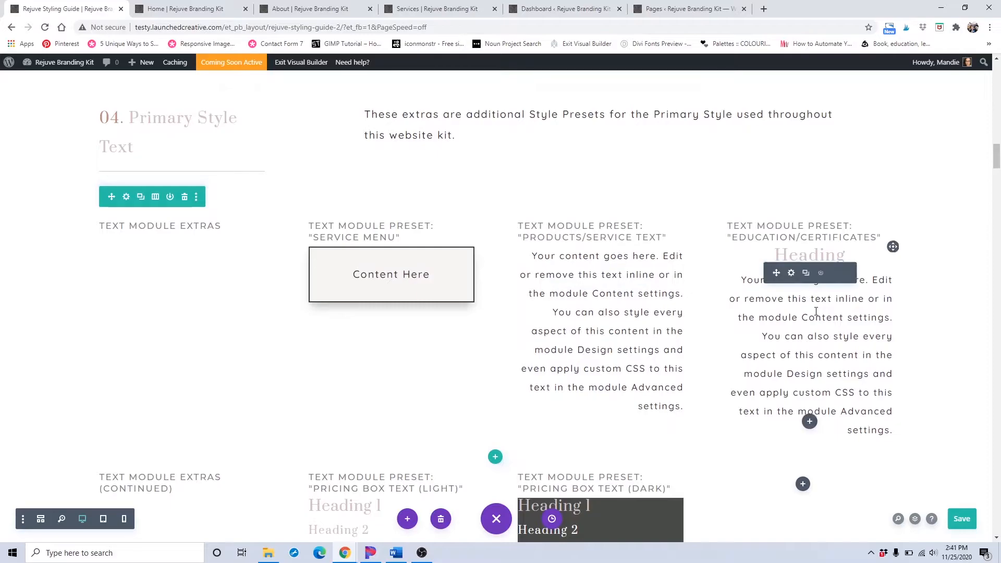
{"action": "scroll", "coordinate": [641, 308], "scroll_direction": "down", "scroll_amount": 2}
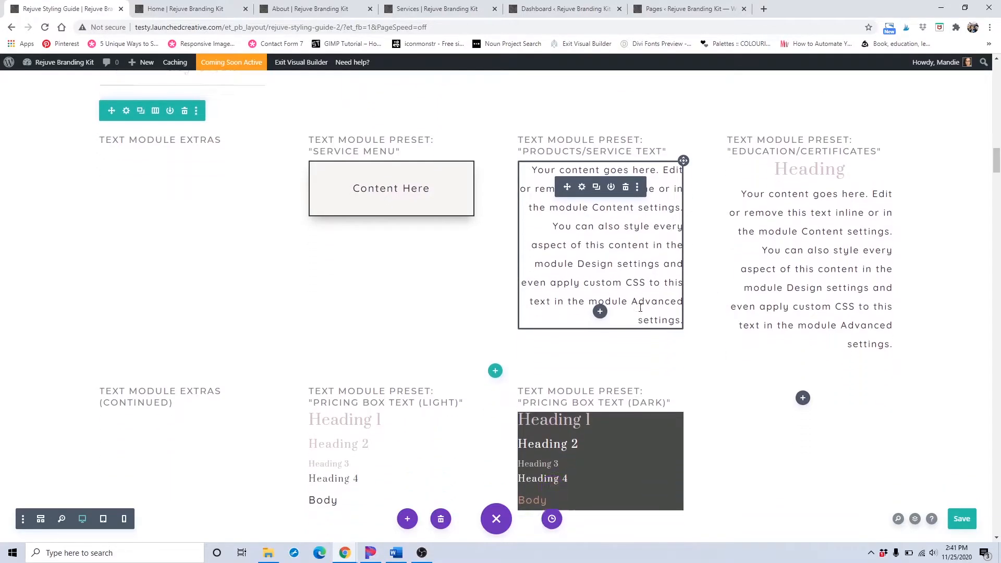
Step: Check the Services page's FAQ, pricing boxes and Skin Services section for the use of the extra text presets
{"action": "left_click", "coordinate": [437, 9]}
{"action": "scroll", "coordinate": [522, 284], "scroll_direction": "up", "scroll_amount": 20}
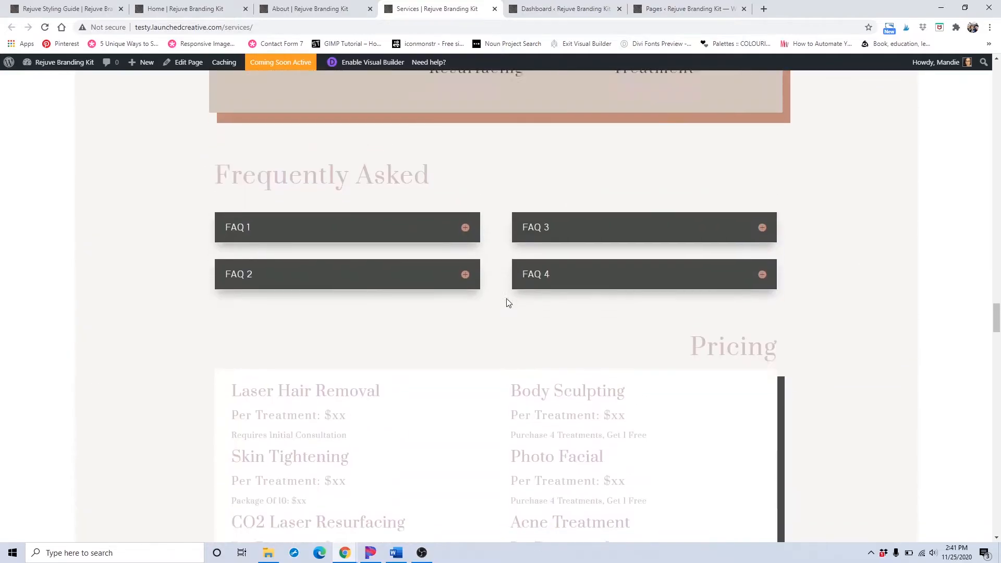
{"action": "scroll", "coordinate": [444, 279], "scroll_direction": "down", "scroll_amount": 2}
{"action": "scroll", "coordinate": [334, 338], "scroll_direction": "down", "scroll_amount": 2}
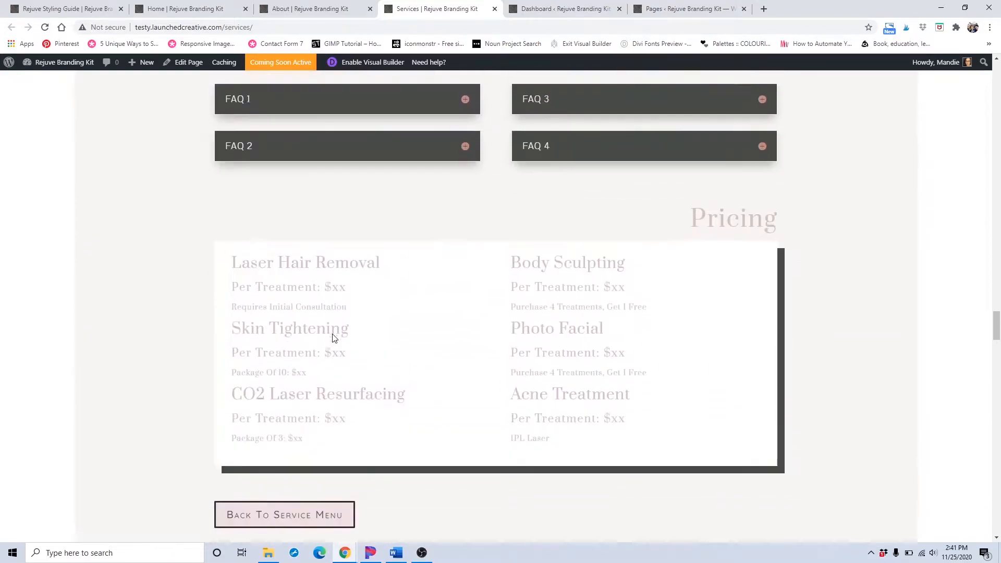
{"action": "scroll", "coordinate": [335, 339], "scroll_direction": "up", "scroll_amount": 15}
{"action": "scroll", "coordinate": [333, 335], "scroll_direction": "up", "scroll_amount": 12}
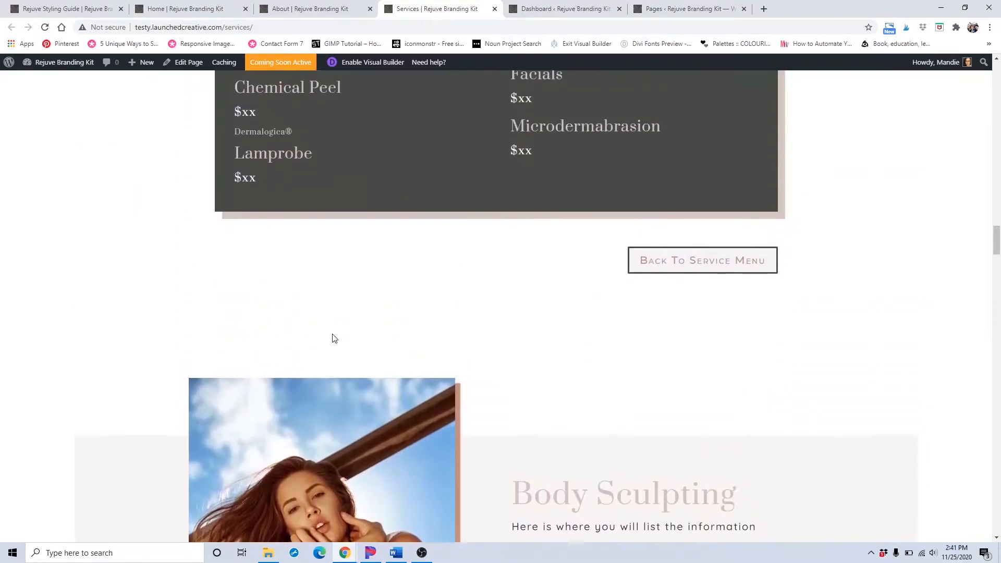
{"action": "scroll", "coordinate": [333, 339], "scroll_direction": "up", "scroll_amount": 12}
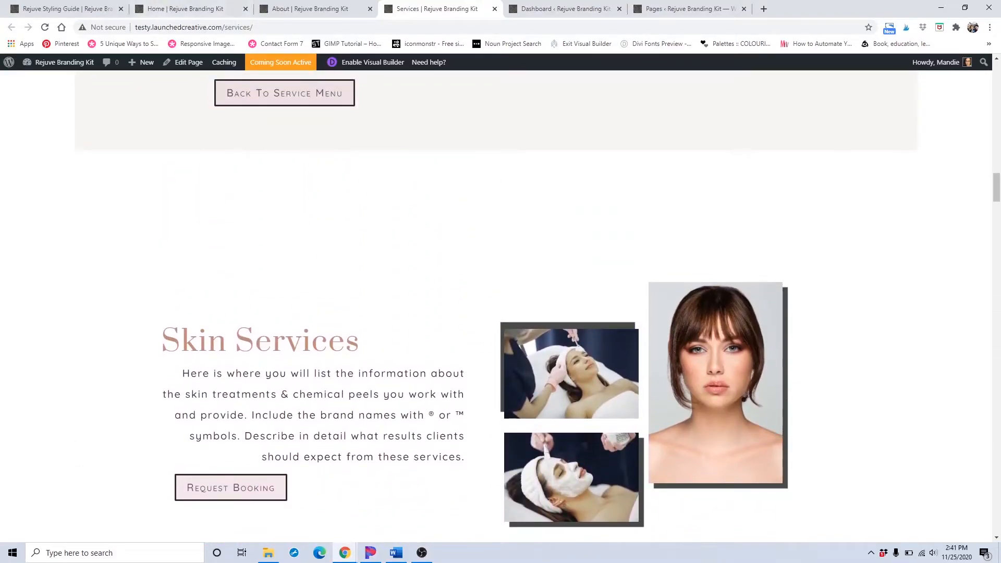
Step: Go back to the styling guide and look through the Module Styles section, covering the Button, Blurb and Email Optin modules
{"action": "left_click", "coordinate": [77, 10]}
{"action": "scroll", "coordinate": [456, 244], "scroll_direction": "down", "scroll_amount": 6}
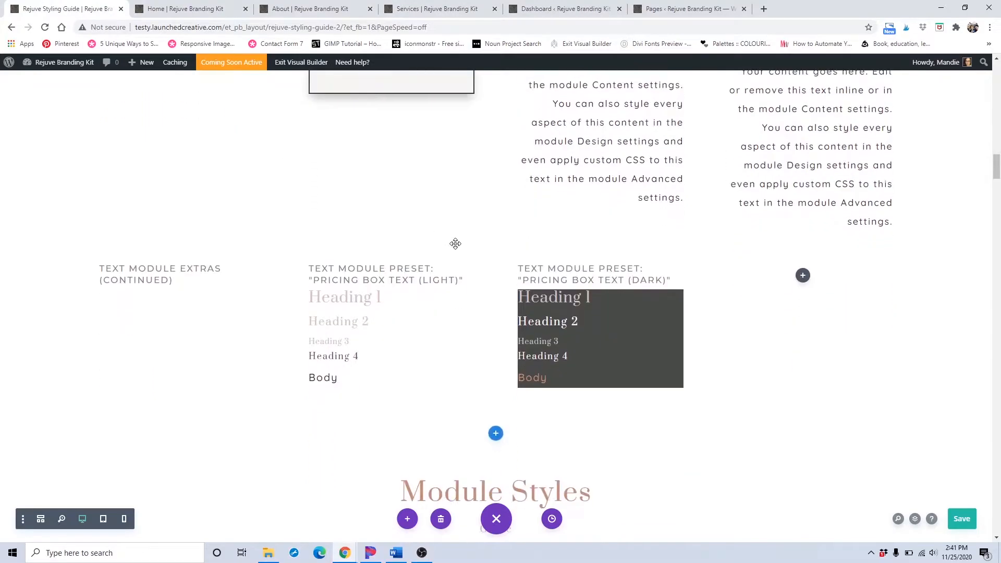
{"action": "scroll", "coordinate": [455, 229], "scroll_direction": "down", "scroll_amount": 2}
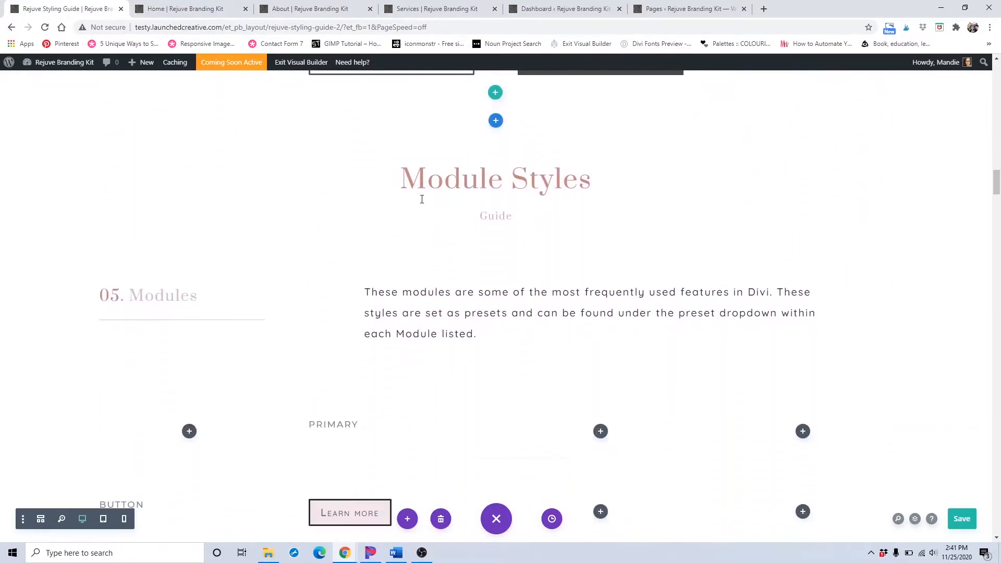
{"action": "scroll", "coordinate": [461, 194], "scroll_direction": "down", "scroll_amount": 1}
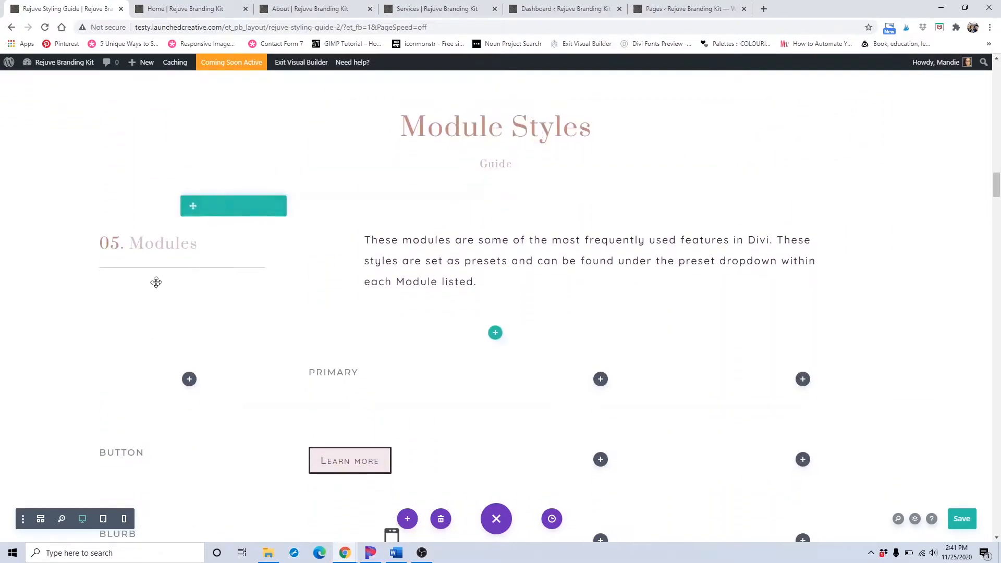
{"action": "scroll", "coordinate": [156, 282], "scroll_direction": "up", "scroll_amount": 1}
{"action": "scroll", "coordinate": [157, 283], "scroll_direction": "down", "scroll_amount": 2}
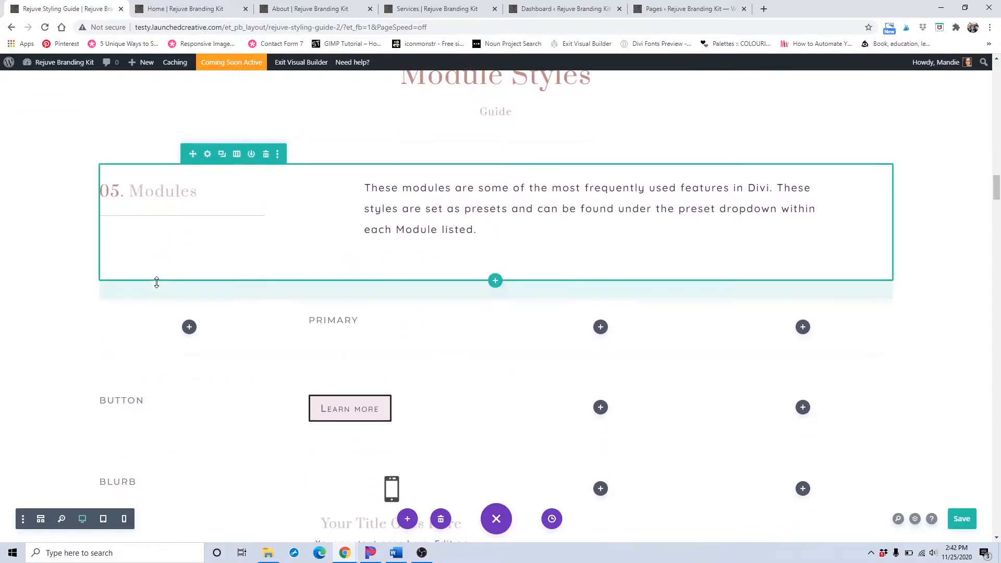
{"action": "scroll", "coordinate": [300, 313], "scroll_direction": "down", "scroll_amount": 2}
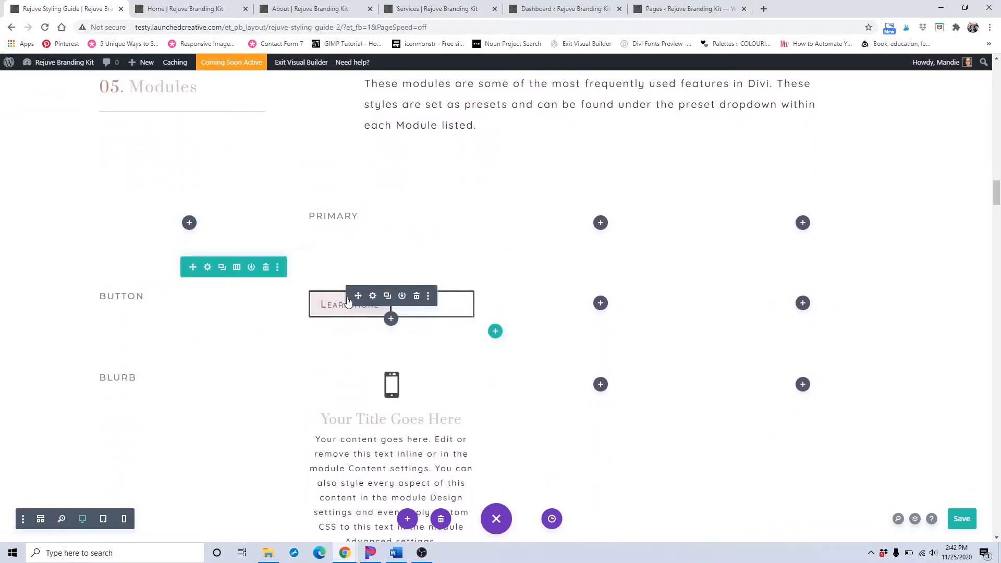
{"action": "scroll", "coordinate": [349, 302], "scroll_direction": "down", "scroll_amount": 2}
{"action": "scroll", "coordinate": [347, 297], "scroll_direction": "down", "scroll_amount": 1}
{"action": "scroll", "coordinate": [347, 299], "scroll_direction": "down", "scroll_amount": 3}
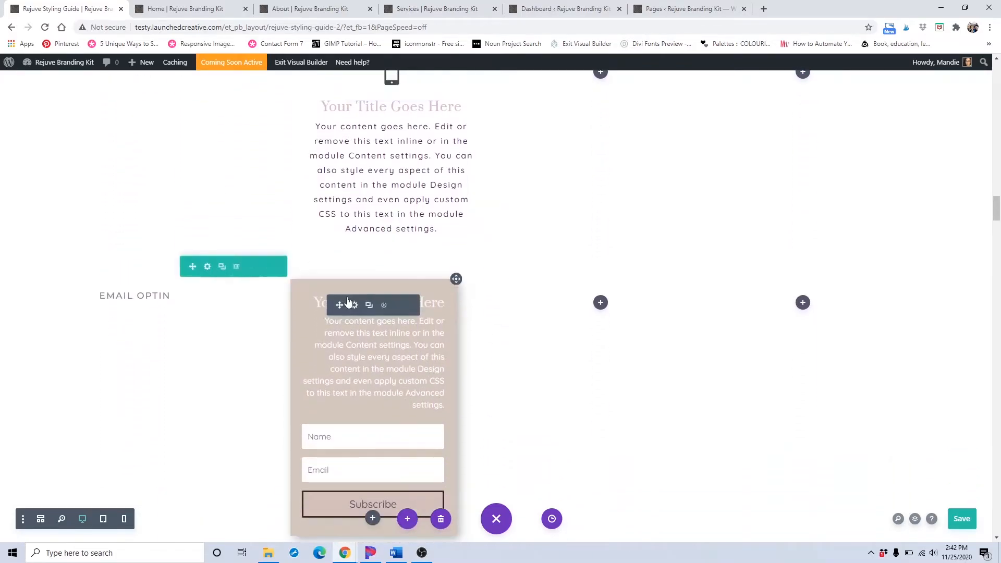
{"action": "scroll", "coordinate": [348, 301], "scroll_direction": "down", "scroll_amount": 2}
{"action": "scroll", "coordinate": [347, 300], "scroll_direction": "up", "scroll_amount": 10}
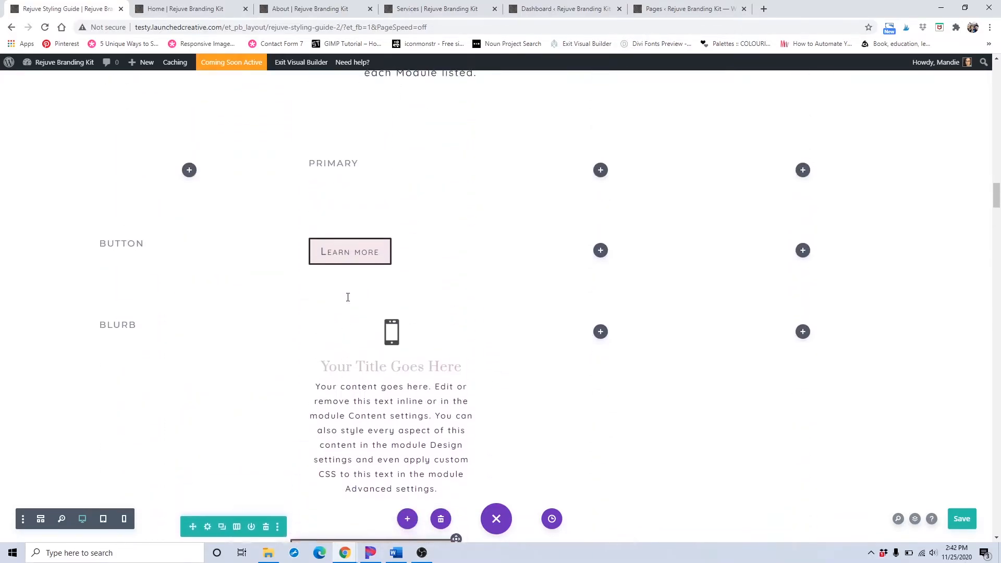
{"action": "scroll", "coordinate": [348, 297], "scroll_direction": "down", "scroll_amount": 3}
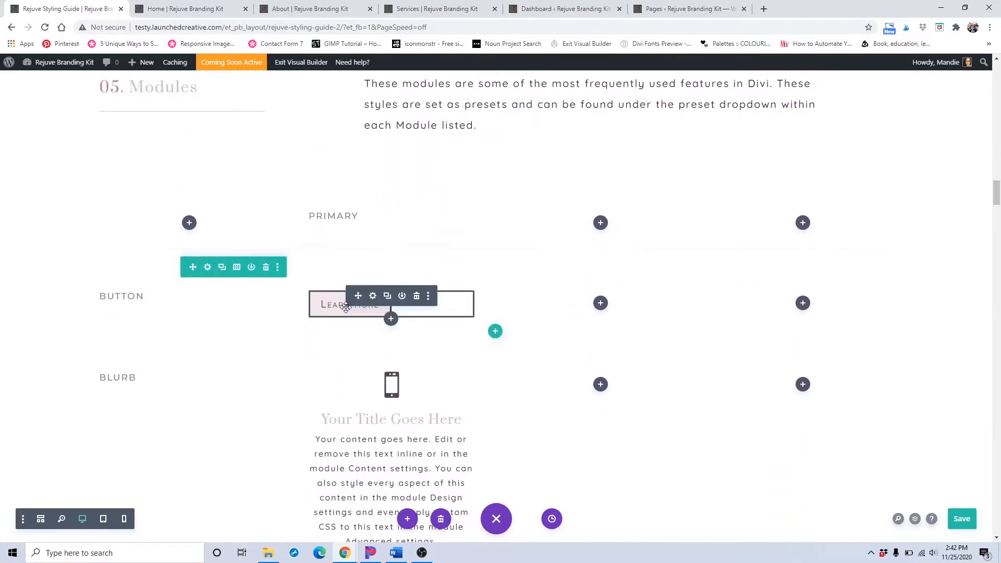
Step: Open the Learn More button's Primary Button Preset for editing, expand its Button design options and move the dialog clear of the button
{"action": "left_click", "coordinate": [429, 302]}
{"action": "left_click", "coordinate": [411, 262]}
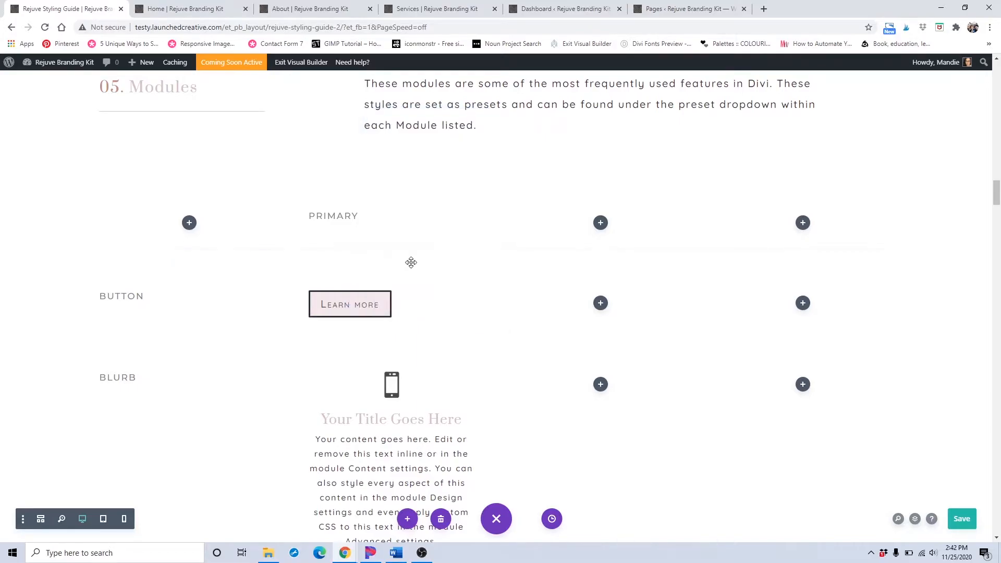
{"action": "left_click", "coordinate": [214, 178]}
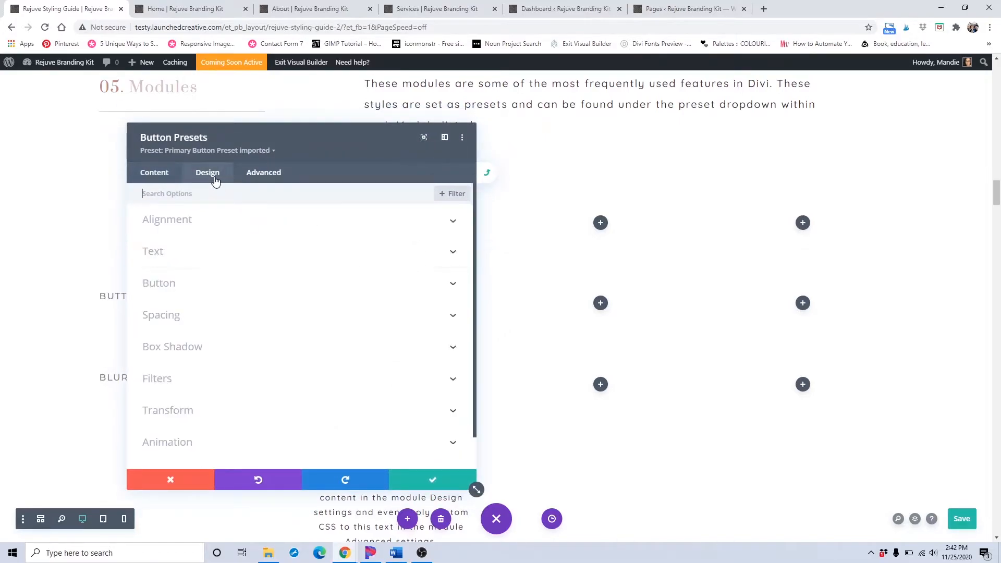
{"action": "left_click", "coordinate": [206, 285]}
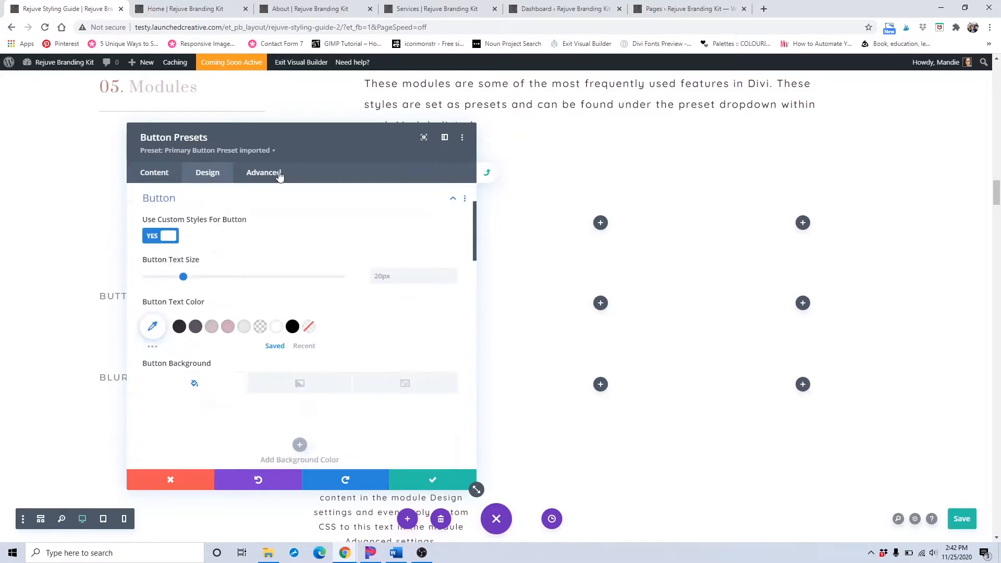
{"action": "left_click_drag", "start_coordinate": [306, 149], "coordinate": [639, 143]}
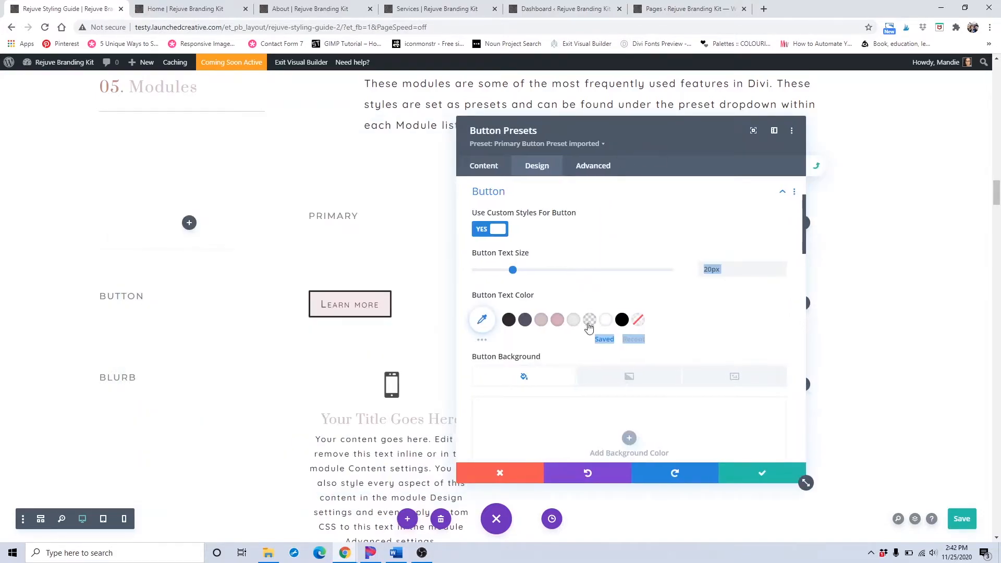
Step: Try turning off the small caps font style in the button preset and restore it
{"action": "scroll", "coordinate": [666, 315], "scroll_direction": "down", "scroll_amount": 10}
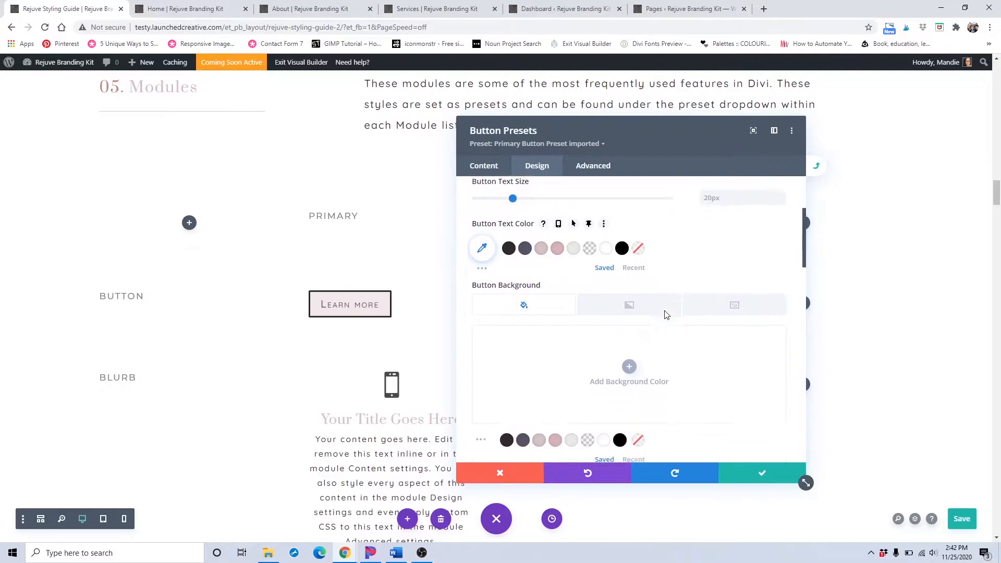
{"action": "scroll", "coordinate": [665, 315], "scroll_direction": "down", "scroll_amount": 1}
{"action": "scroll", "coordinate": [663, 315], "scroll_direction": "up", "scroll_amount": 2}
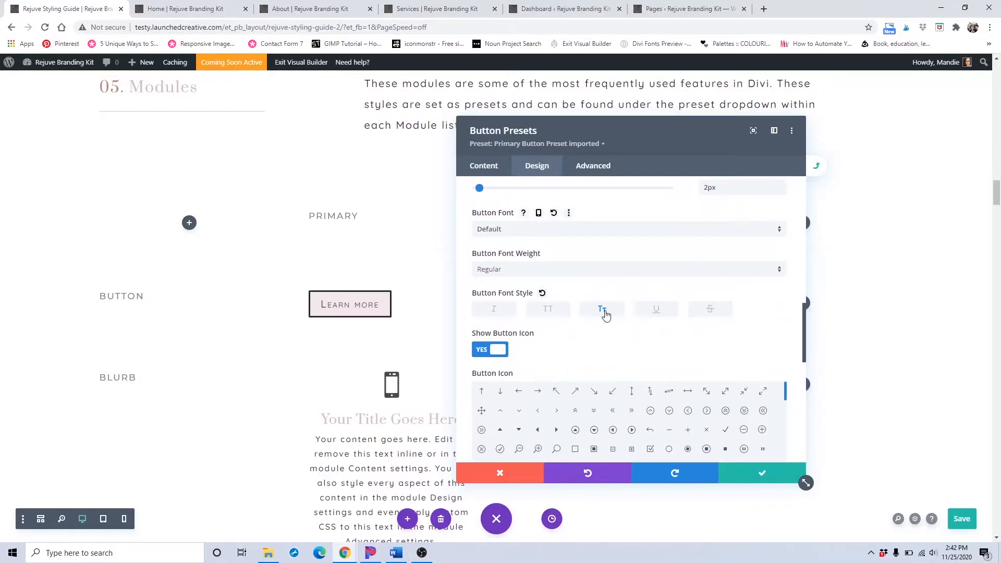
{"action": "left_click", "coordinate": [605, 313]}
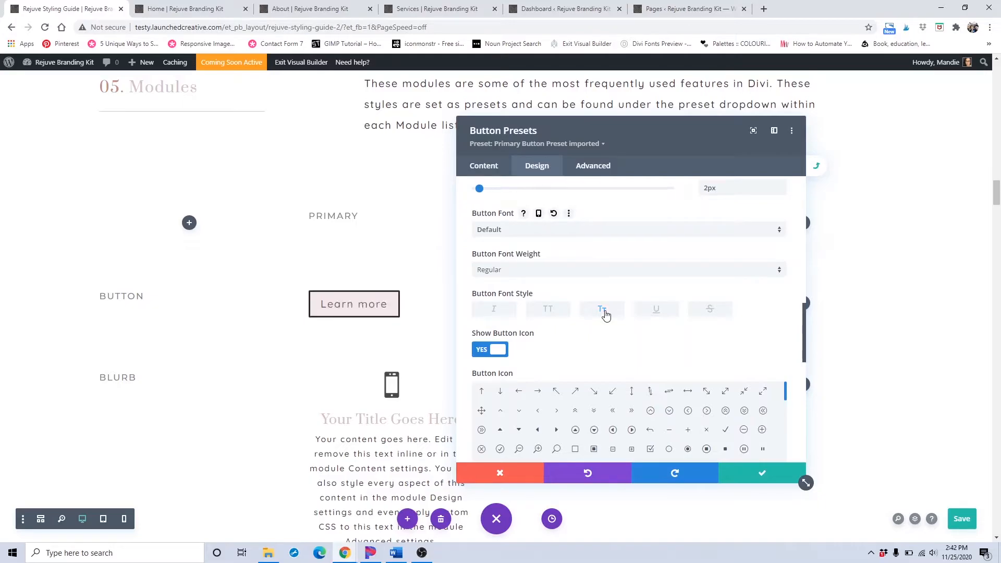
{"action": "left_click", "coordinate": [605, 313]}
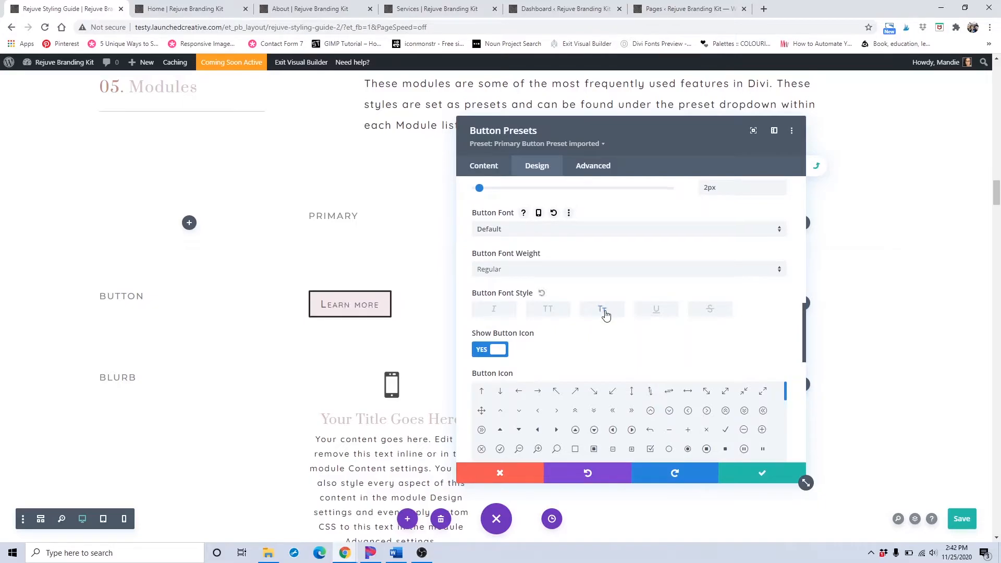
Step: Look over the preset's button icon, border and background options and save the Primary Button Preset
{"action": "scroll", "coordinate": [604, 315], "scroll_direction": "down", "scroll_amount": 1}
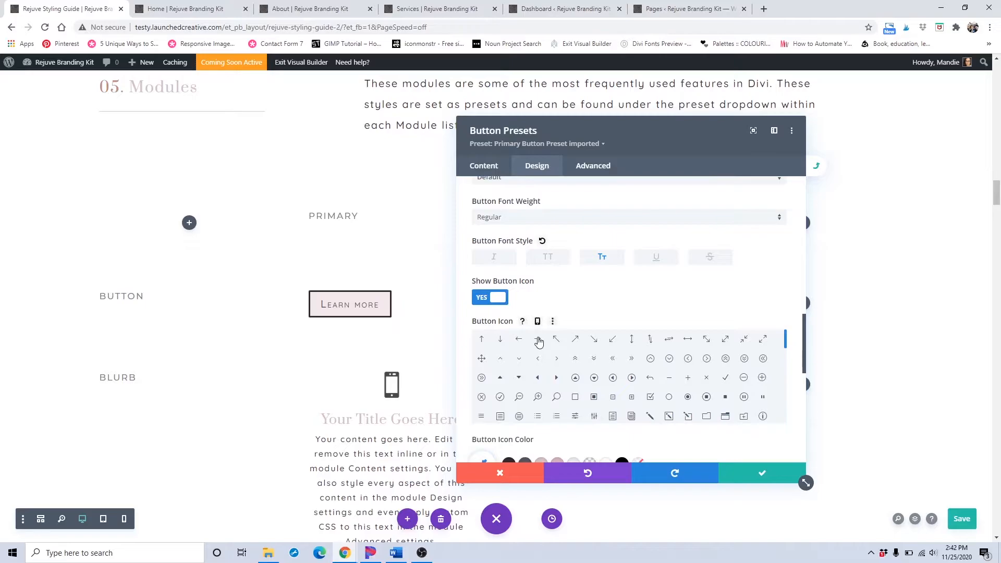
{"action": "scroll", "coordinate": [573, 339], "scroll_direction": "down", "scroll_amount": 5}
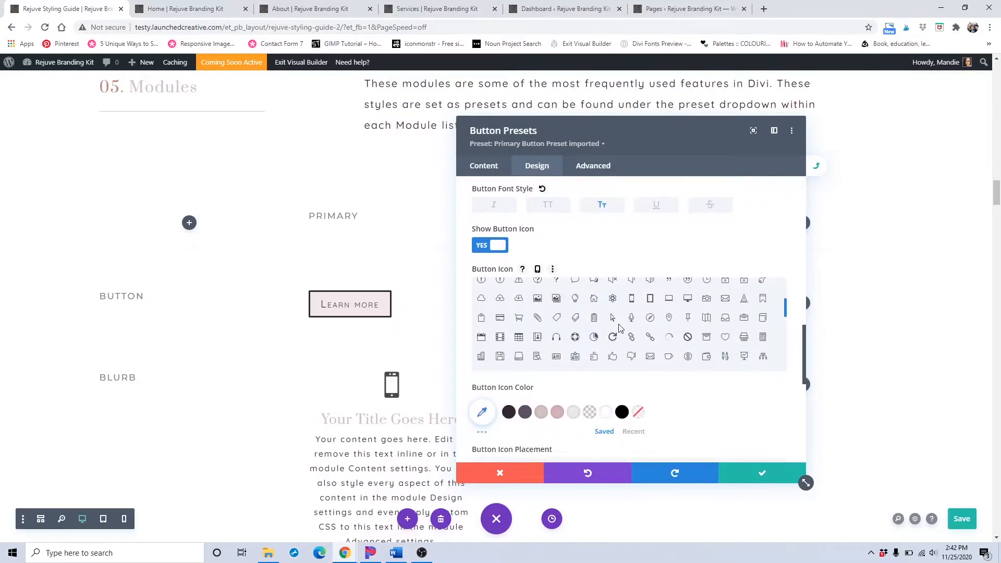
{"action": "scroll", "coordinate": [594, 408], "scroll_direction": "up", "scroll_amount": 10}
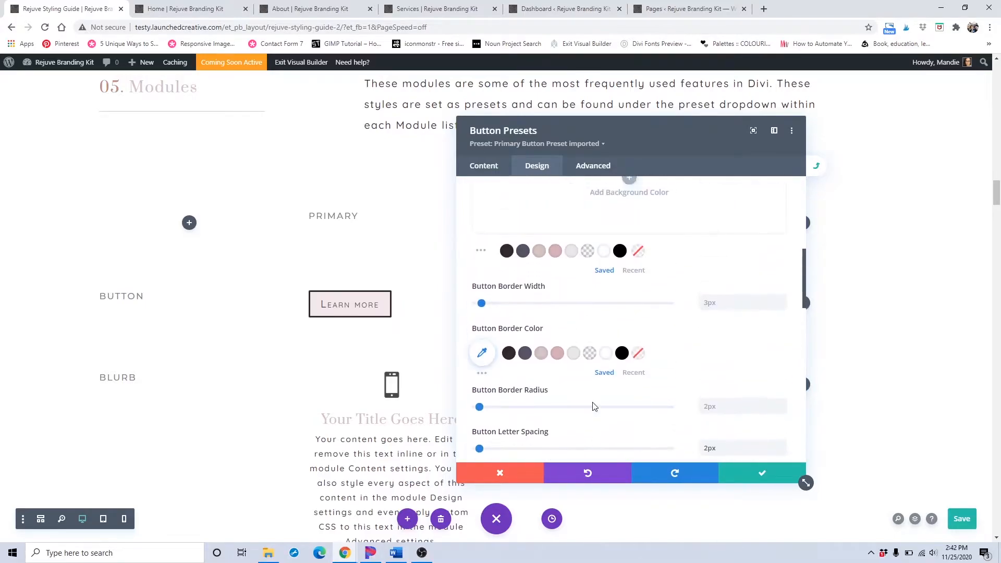
{"action": "scroll", "coordinate": [594, 408], "scroll_direction": "up", "scroll_amount": 1}
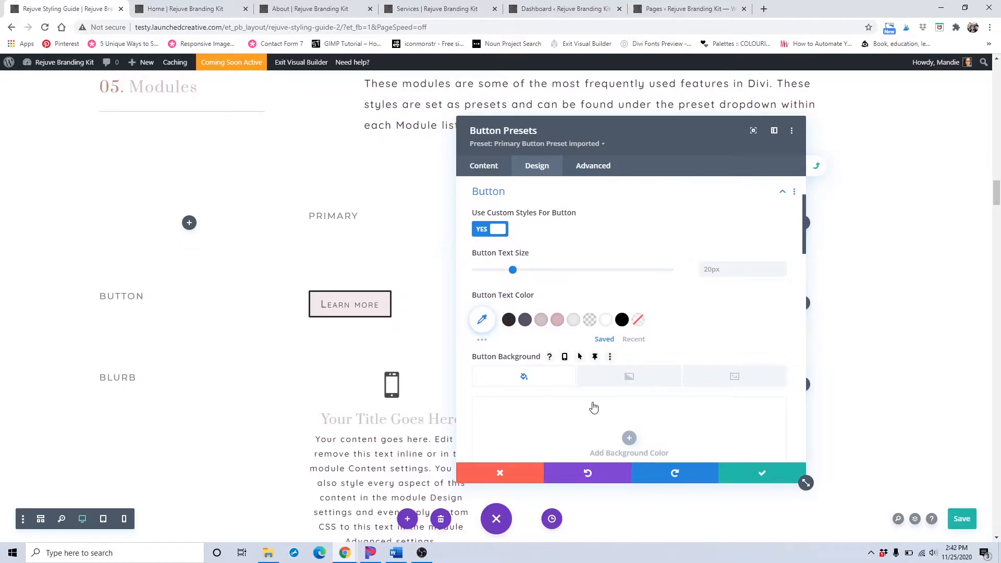
{"action": "scroll", "coordinate": [685, 427], "scroll_direction": "up", "scroll_amount": 2}
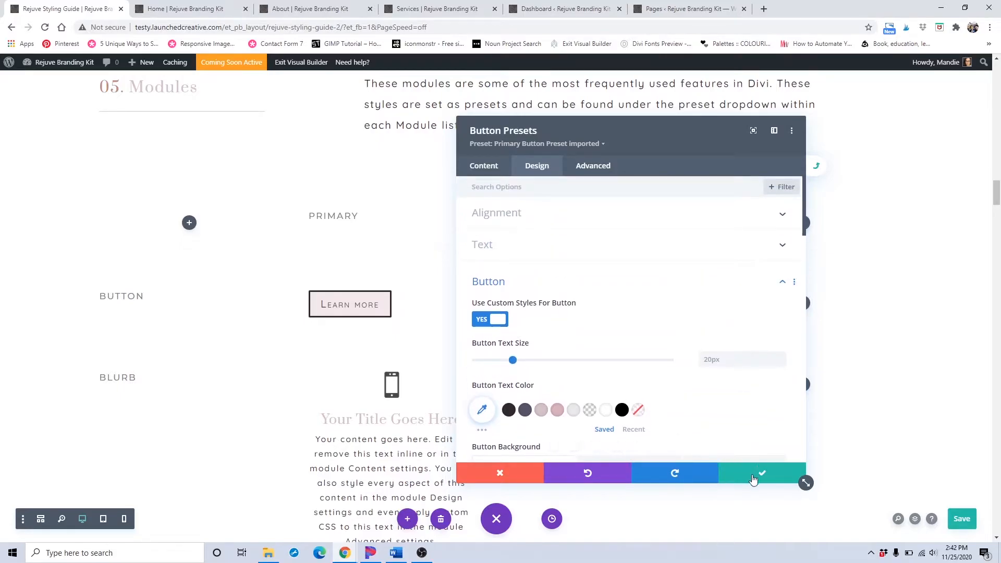
{"action": "left_click", "coordinate": [753, 477]}
{"action": "left_click", "coordinate": [753, 475]}
{"action": "left_click", "coordinate": [758, 476]}
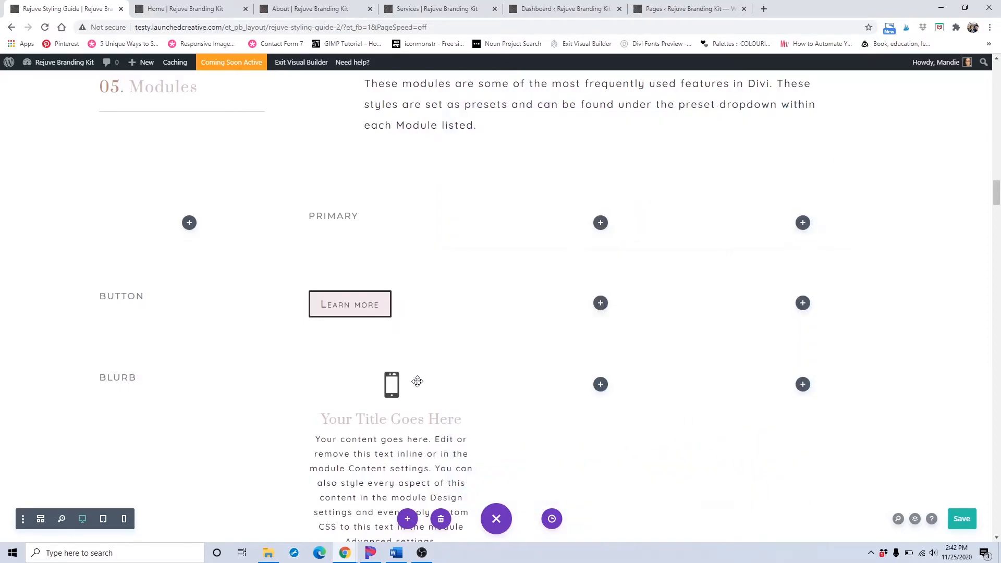
{"action": "scroll", "coordinate": [396, 323], "scroll_direction": "down", "scroll_amount": 2}
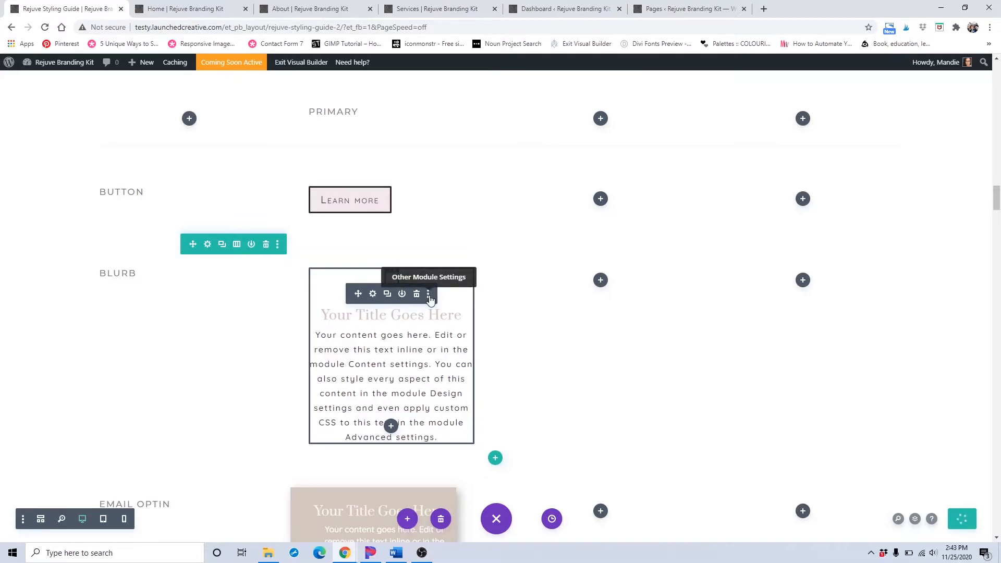
Step: Open the Blurb module's preset style for editing and expand its Image & Icon design options
{"action": "left_click", "coordinate": [429, 296]}
{"action": "left_click", "coordinate": [413, 260]}
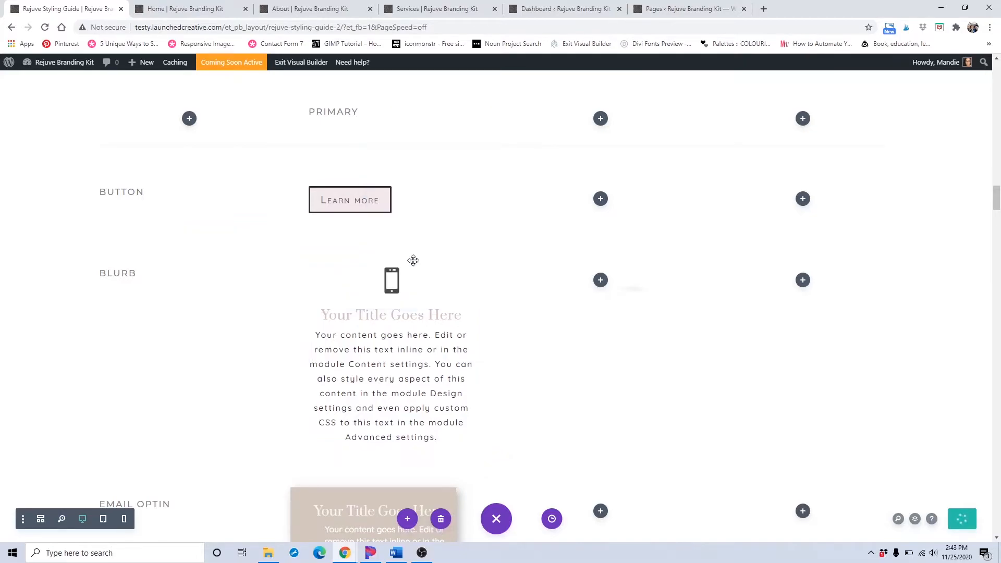
{"action": "left_click", "coordinate": [537, 165]}
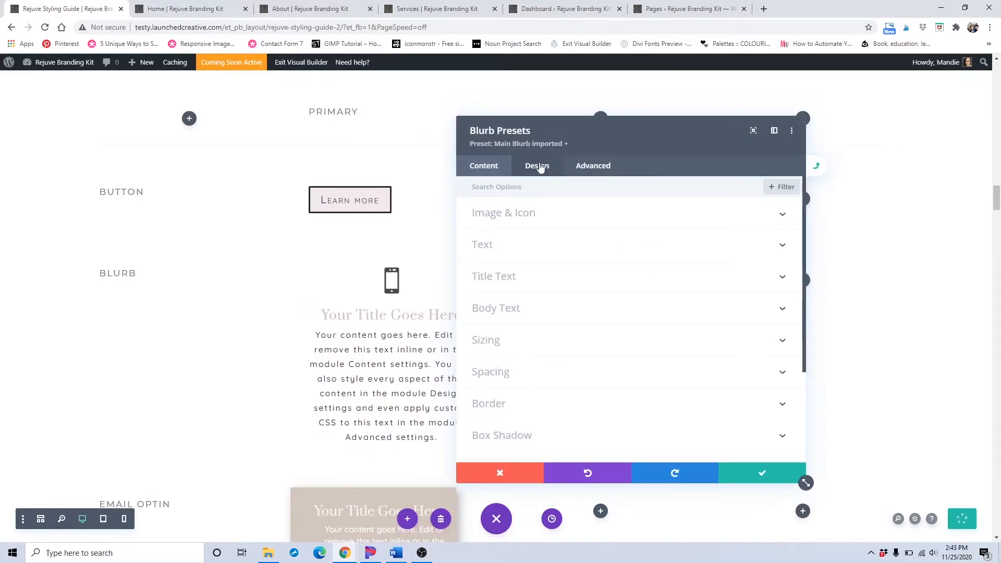
{"action": "left_click", "coordinate": [530, 218]}
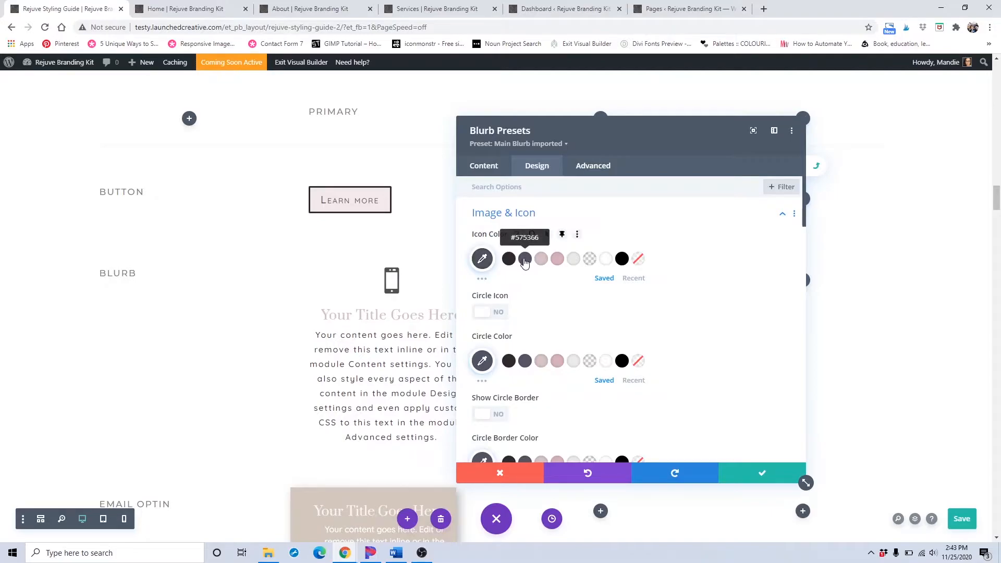
Step: Try a circle icon with the icon color #d3c1c3, and restore the #575366 icon without a circle
{"action": "scroll", "coordinate": [521, 282], "scroll_direction": "down", "scroll_amount": 1}
{"action": "left_click", "coordinate": [504, 261]}
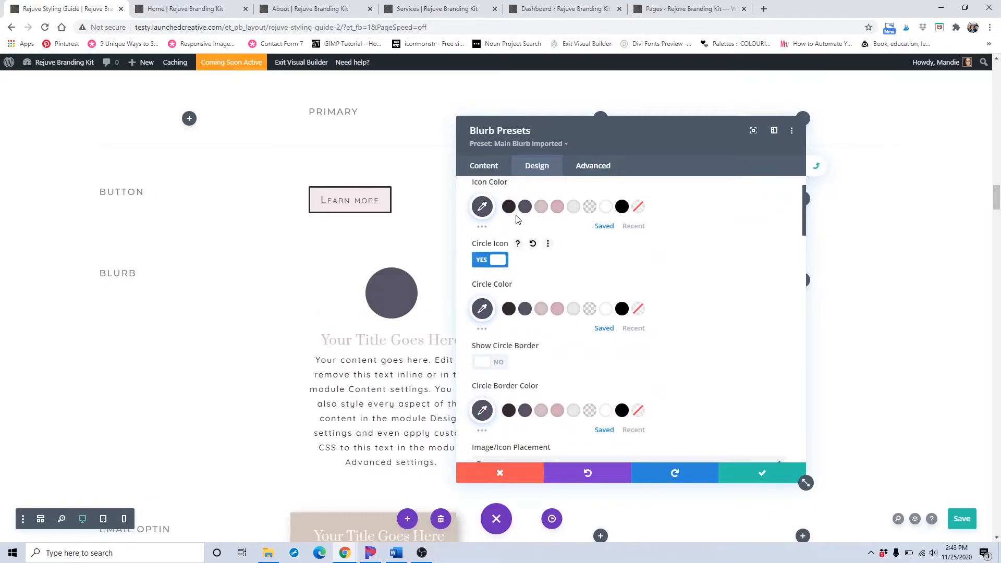
{"action": "left_click", "coordinate": [543, 207]}
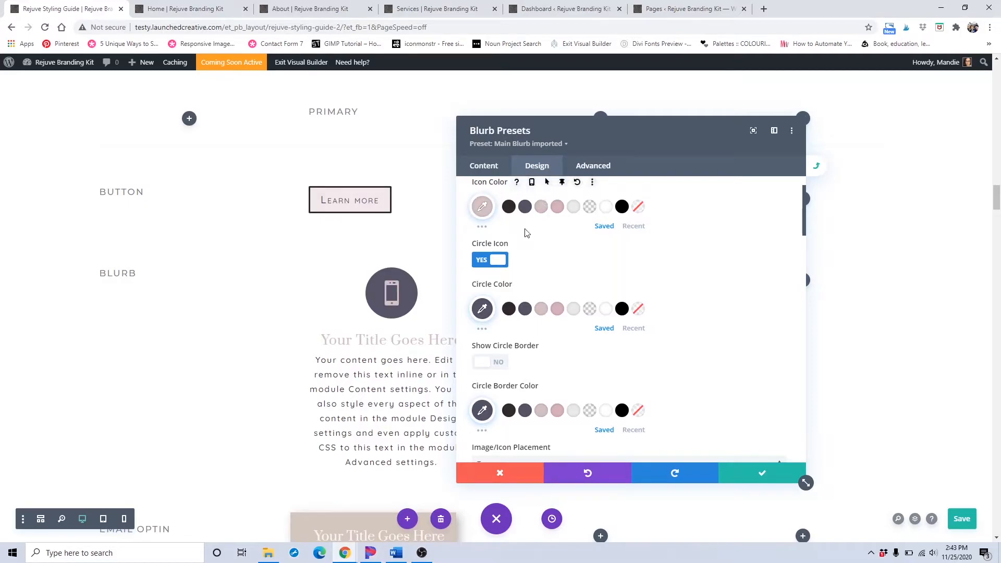
{"action": "left_click", "coordinate": [524, 209]}
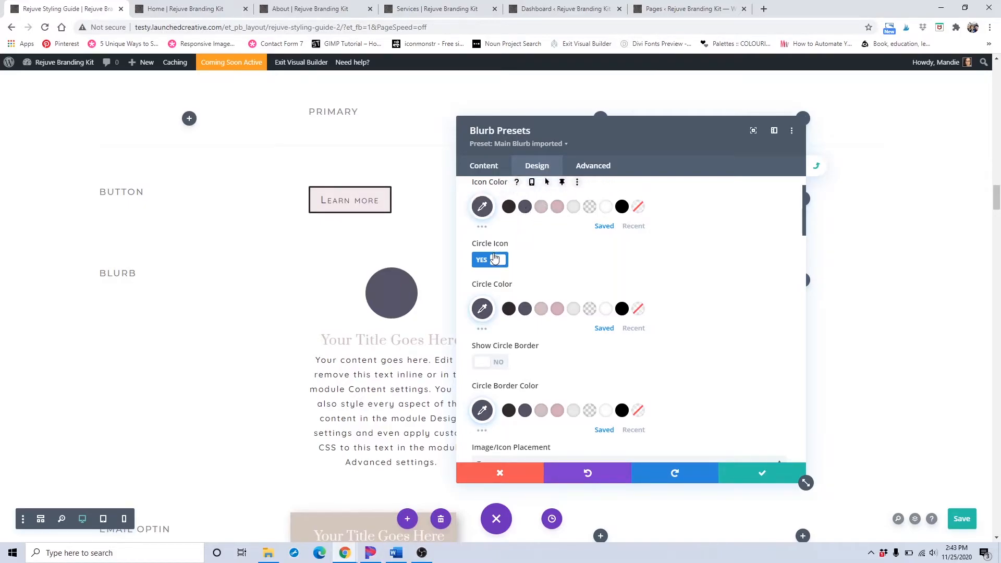
{"action": "left_click", "coordinate": [495, 259]}
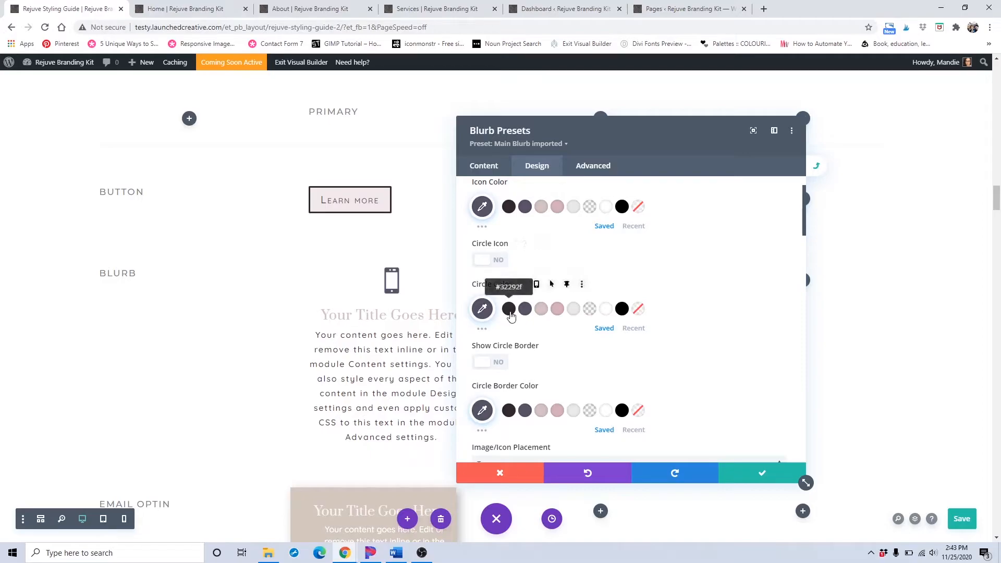
Step: Try a bordered circle icon with the circle color set to #d3c1c3, and turn the circle and its border back off
{"action": "scroll", "coordinate": [510, 315], "scroll_direction": "down", "scroll_amount": 2}
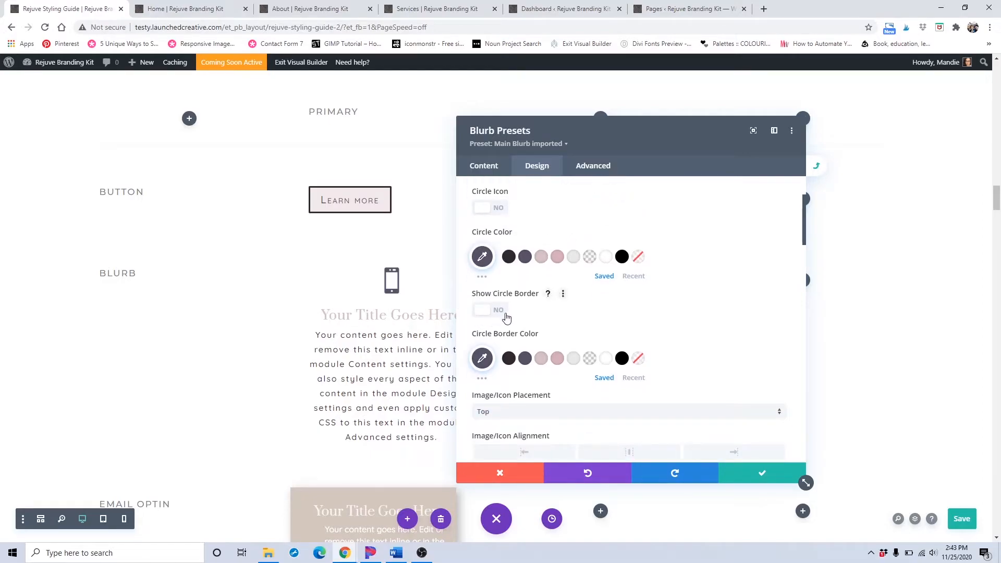
{"action": "left_click", "coordinate": [505, 313]}
{"action": "left_click", "coordinate": [501, 210]}
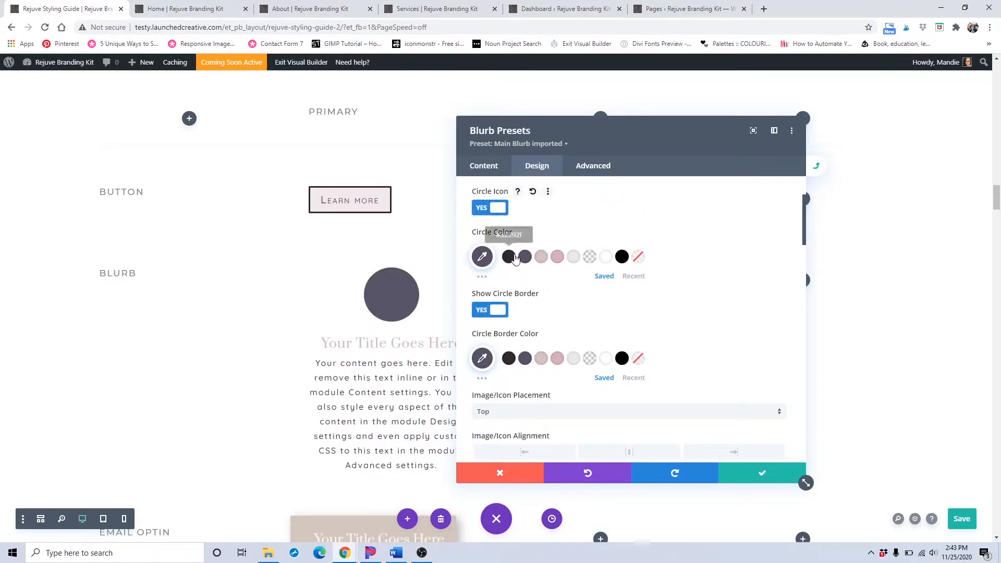
{"action": "left_click", "coordinate": [544, 259]}
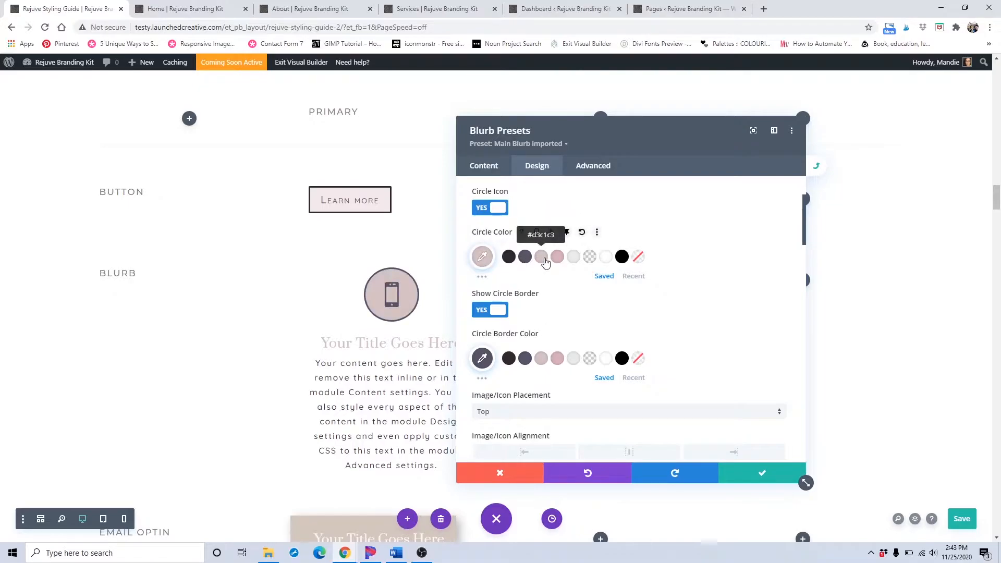
{"action": "left_click", "coordinate": [486, 209]}
{"action": "scroll", "coordinate": [484, 214], "scroll_direction": "up", "scroll_amount": 3}
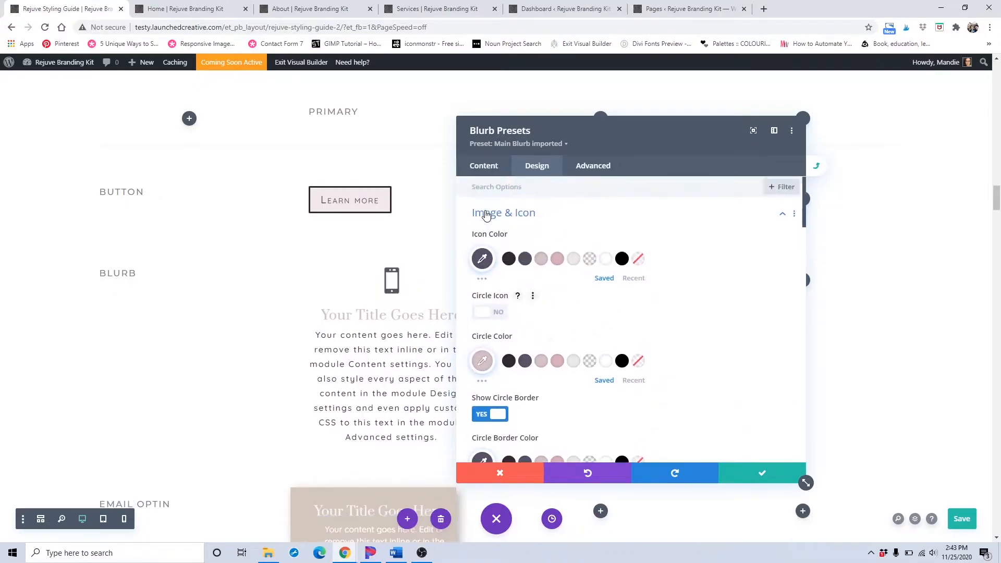
{"action": "scroll", "coordinate": [483, 313], "scroll_direction": "down", "scroll_amount": 1}
{"action": "left_click", "coordinate": [476, 364]}
Step: Try an icon font size of 52px for the blurb and restore it to 50px
{"action": "scroll", "coordinate": [485, 360], "scroll_direction": "down", "scroll_amount": 3}
{"action": "scroll", "coordinate": [532, 299], "scroll_direction": "down", "scroll_amount": 2}
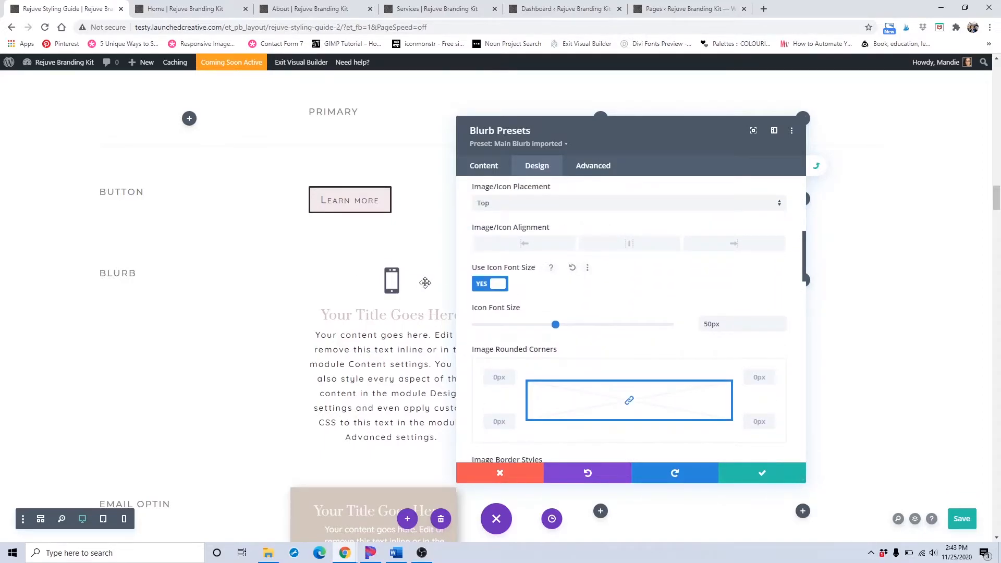
{"action": "left_click", "coordinate": [783, 321]}
{"action": "left_click", "coordinate": [782, 322]}
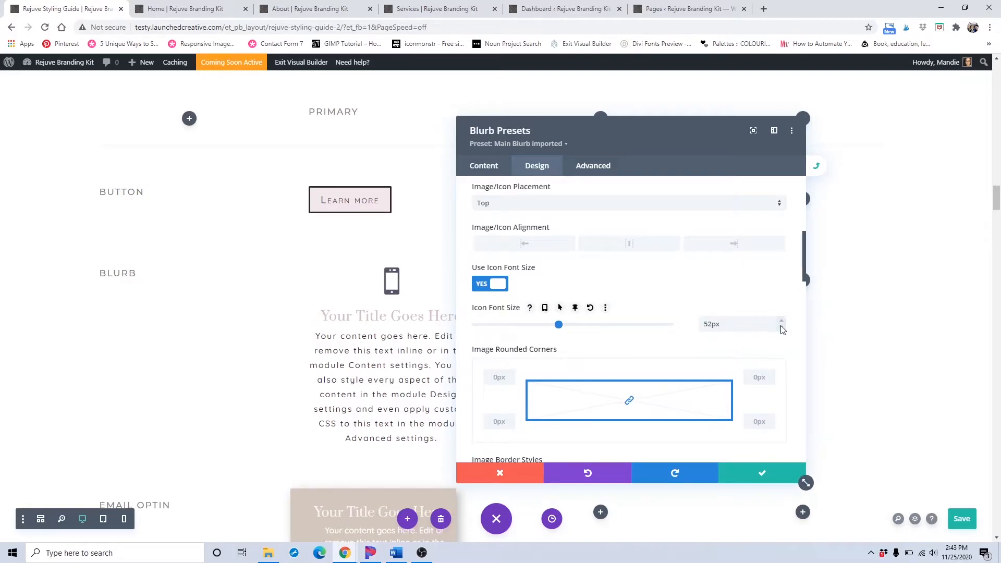
{"action": "left_click", "coordinate": [782, 329]}
{"action": "left_click", "coordinate": [782, 329]}
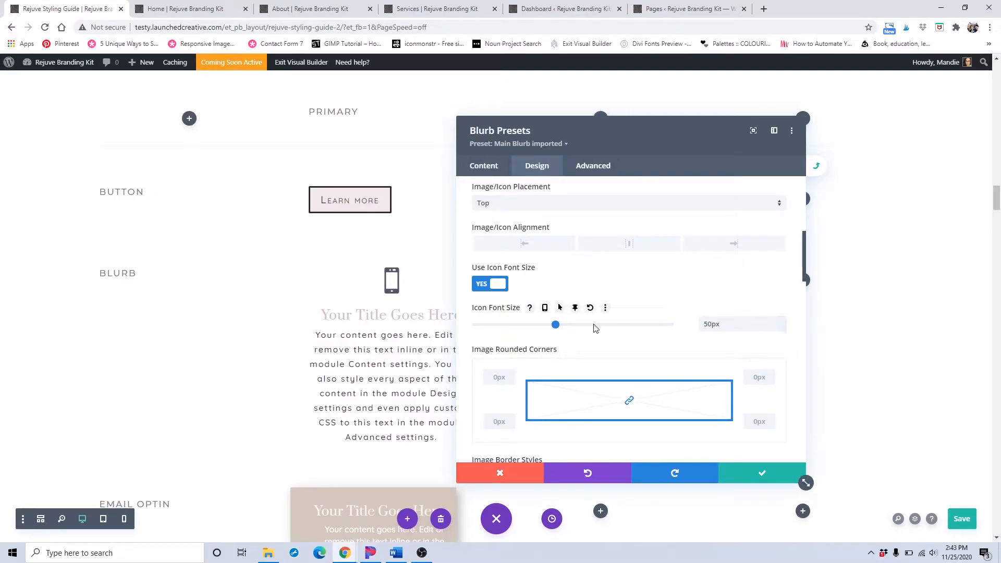
Step: Expand the blurb preset's Title Text options, move the dialog clear of the blurb and set the title text color to #d4afb9
{"action": "scroll", "coordinate": [595, 327], "scroll_direction": "down", "scroll_amount": 6}
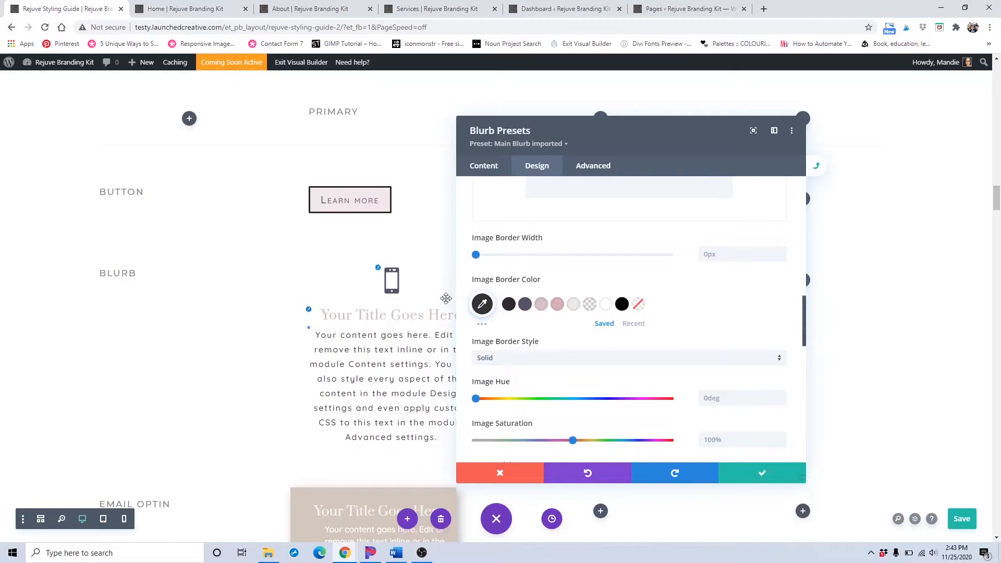
{"action": "scroll", "coordinate": [567, 315], "scroll_direction": "down", "scroll_amount": 5}
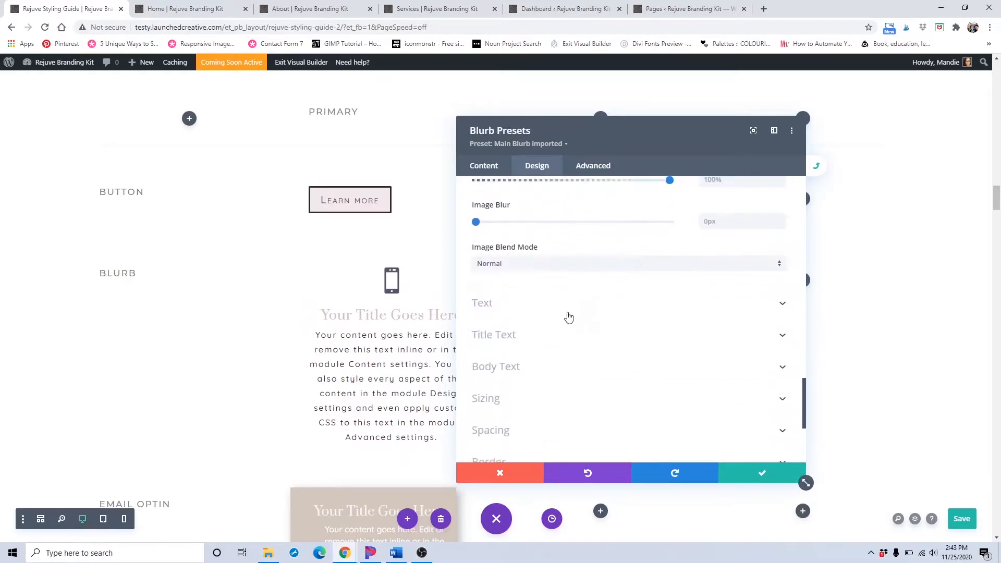
{"action": "left_click", "coordinate": [543, 334]}
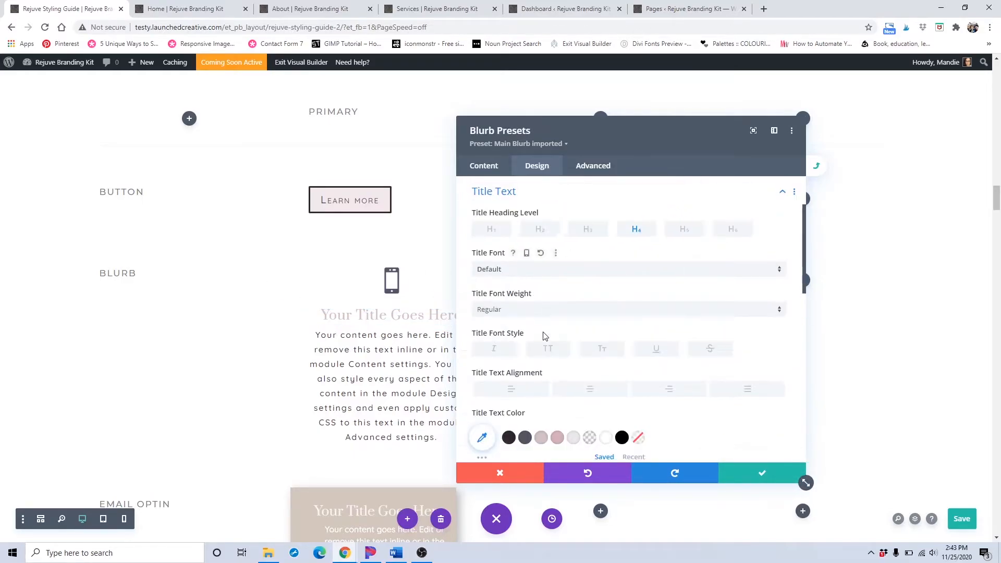
{"action": "scroll", "coordinate": [544, 337], "scroll_direction": "down", "scroll_amount": 1}
{"action": "left_click_drag", "start_coordinate": [609, 139], "coordinate": [734, 138]}
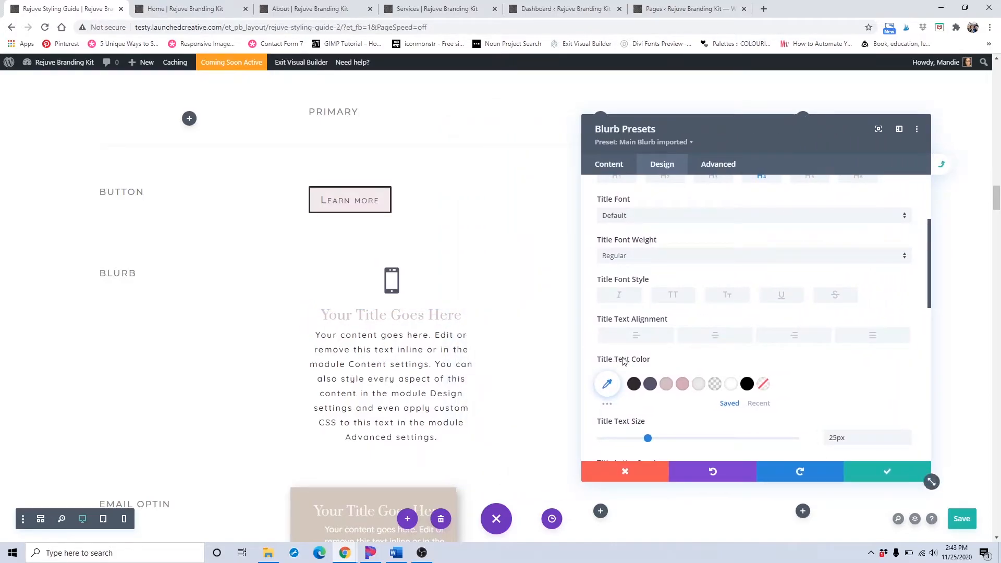
{"action": "left_click", "coordinate": [684, 387]}
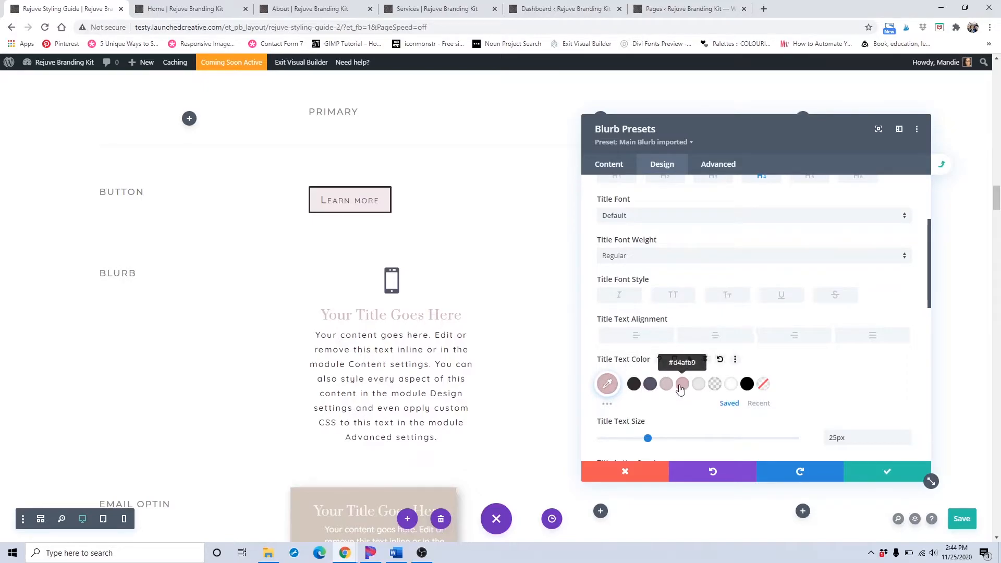
Step: Look over the blurb preset's title spacing and Body Text options and save the preset
{"action": "scroll", "coordinate": [681, 388], "scroll_direction": "down", "scroll_amount": 2}
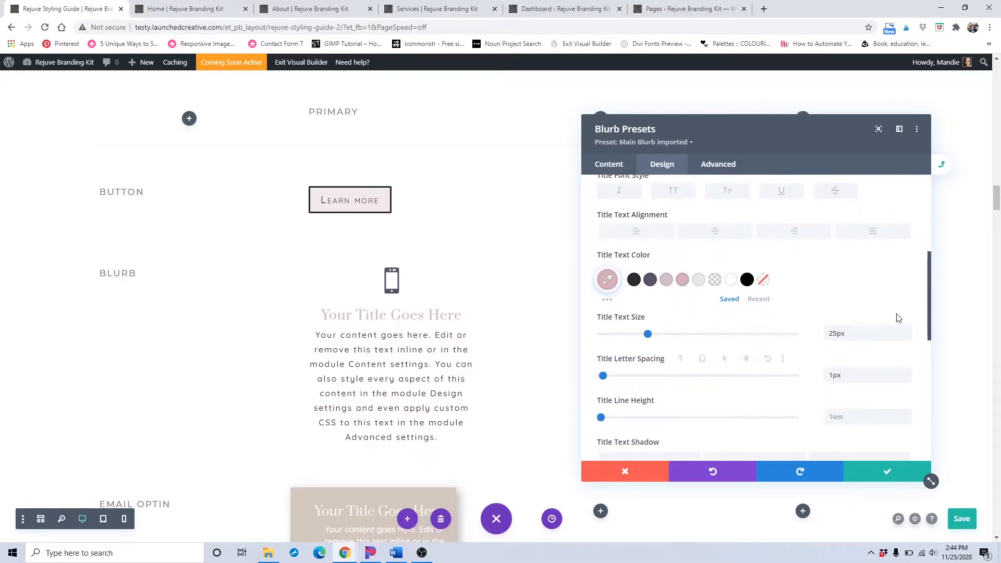
{"action": "scroll", "coordinate": [872, 338], "scroll_direction": "down", "scroll_amount": 3}
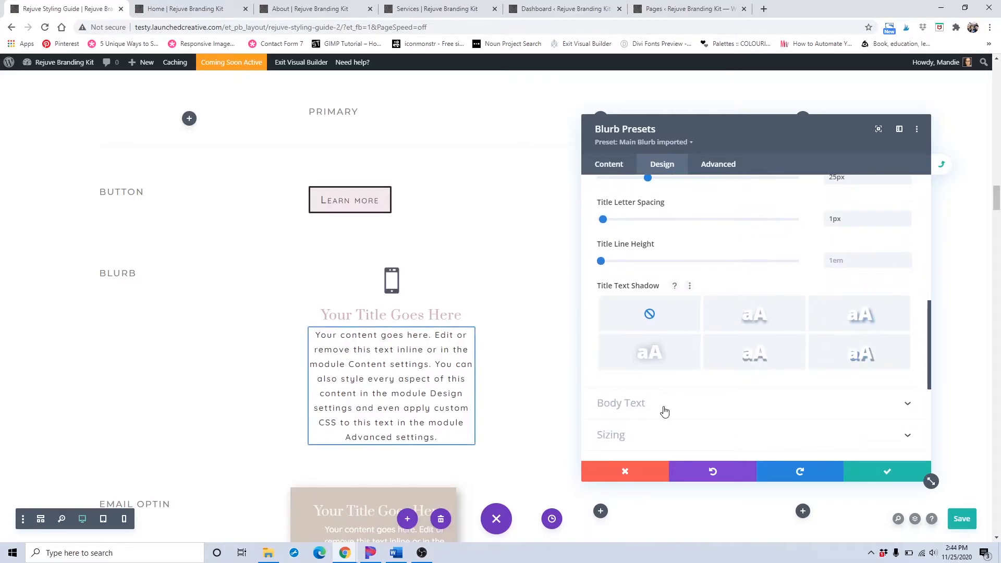
{"action": "left_click", "coordinate": [665, 412]}
{"action": "scroll", "coordinate": [695, 340], "scroll_direction": "down", "scroll_amount": 1}
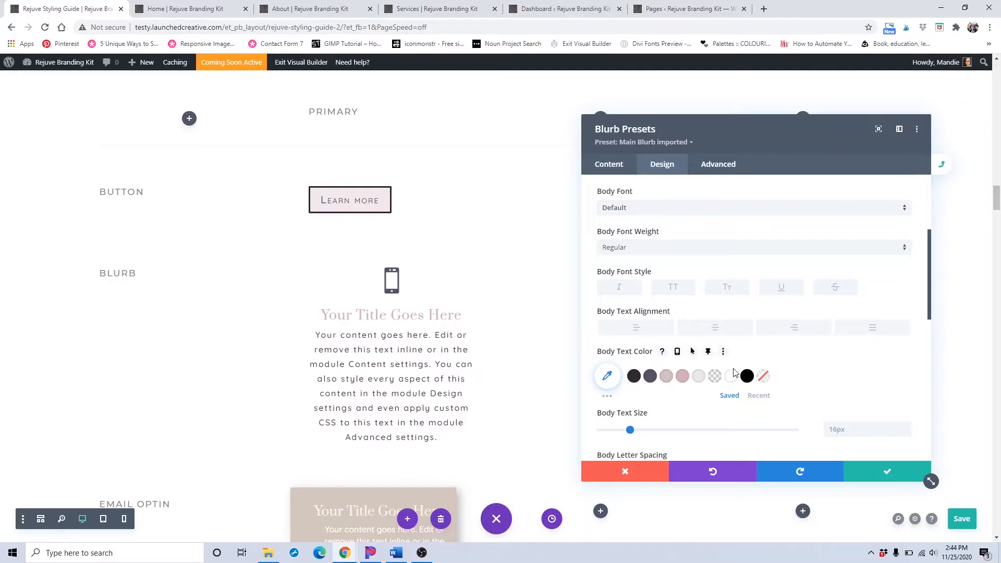
{"action": "scroll", "coordinate": [704, 374], "scroll_direction": "down", "scroll_amount": 1}
{"action": "scroll", "coordinate": [885, 372], "scroll_direction": "down", "scroll_amount": 1}
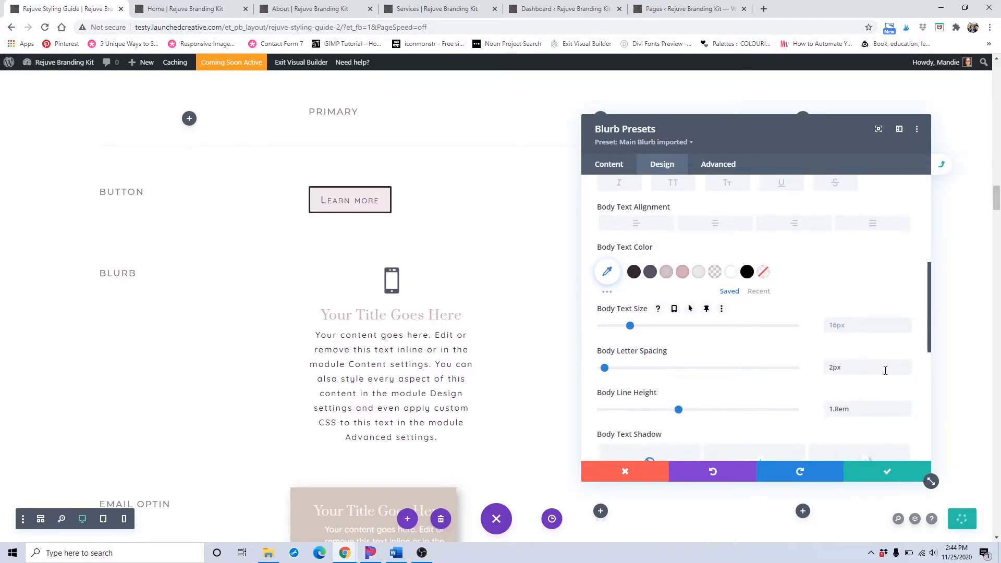
{"action": "scroll", "coordinate": [867, 409], "scroll_direction": "down", "scroll_amount": 1}
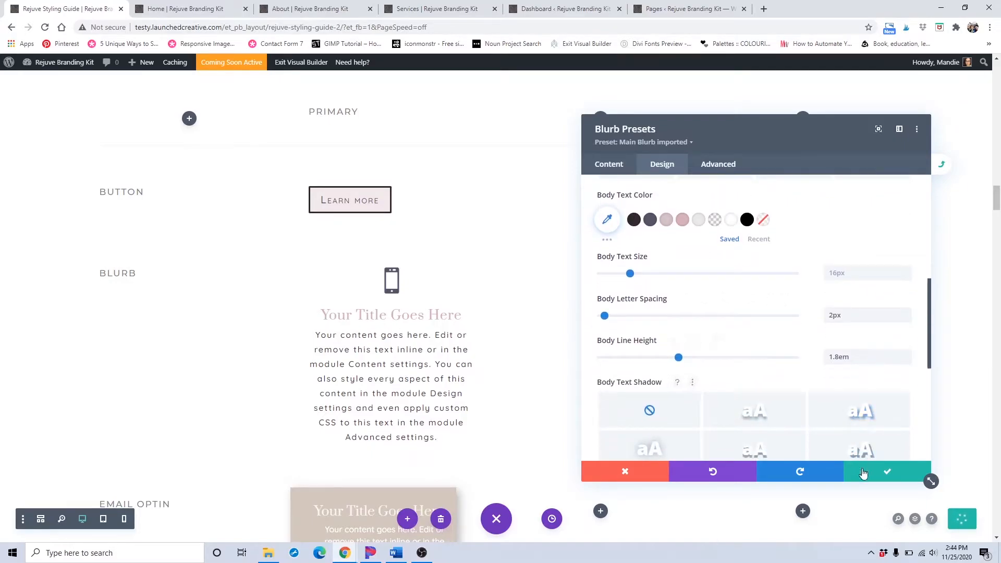
{"action": "left_click", "coordinate": [862, 469]}
{"action": "left_click", "coordinate": [860, 472]}
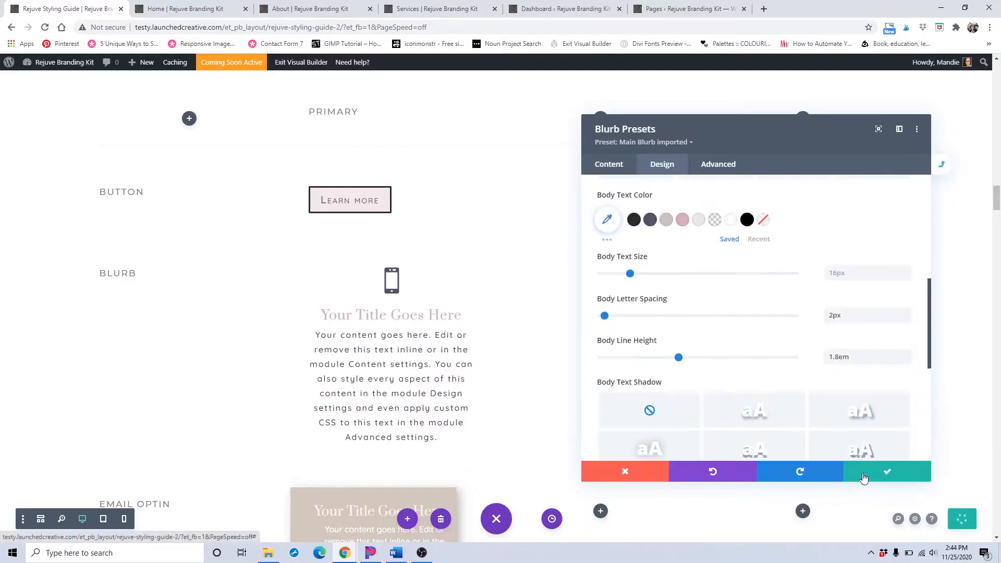
{"action": "left_click", "coordinate": [882, 473]}
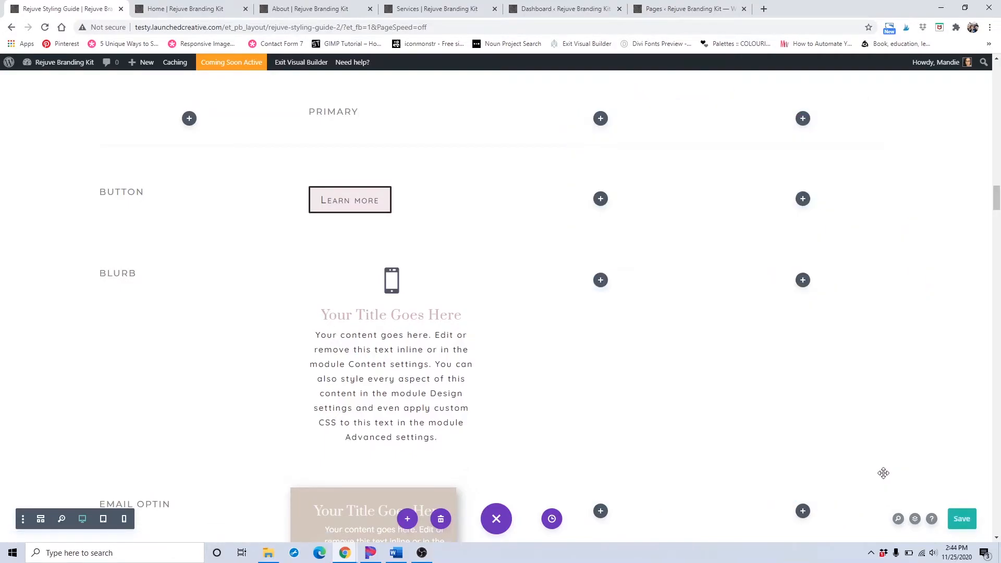
Step: Compare the styling guide's Email Optin module with the Stay In The Know signup section on the Home page
{"action": "scroll", "coordinate": [465, 365], "scroll_direction": "down", "scroll_amount": 4}
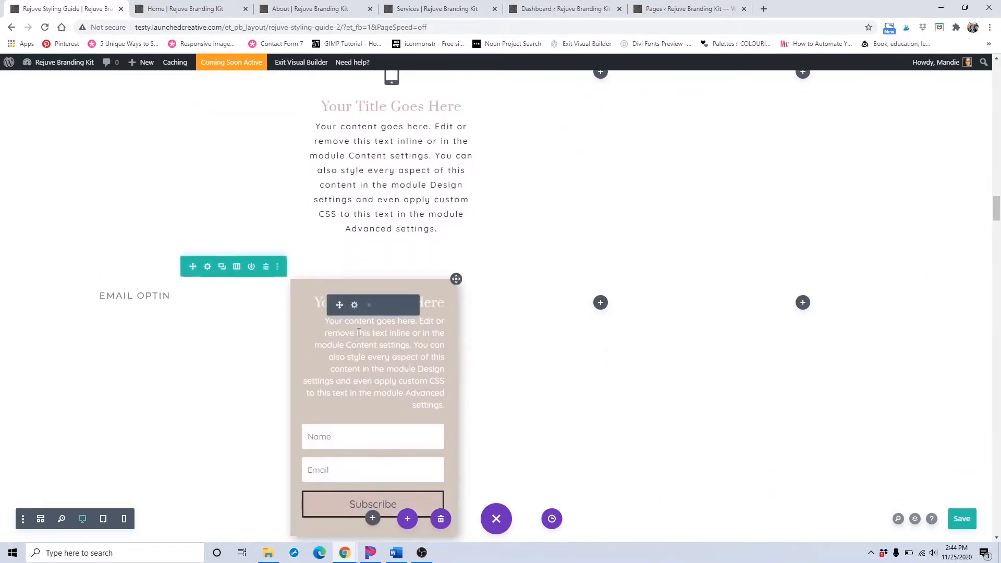
{"action": "scroll", "coordinate": [359, 331], "scroll_direction": "down", "scroll_amount": 2}
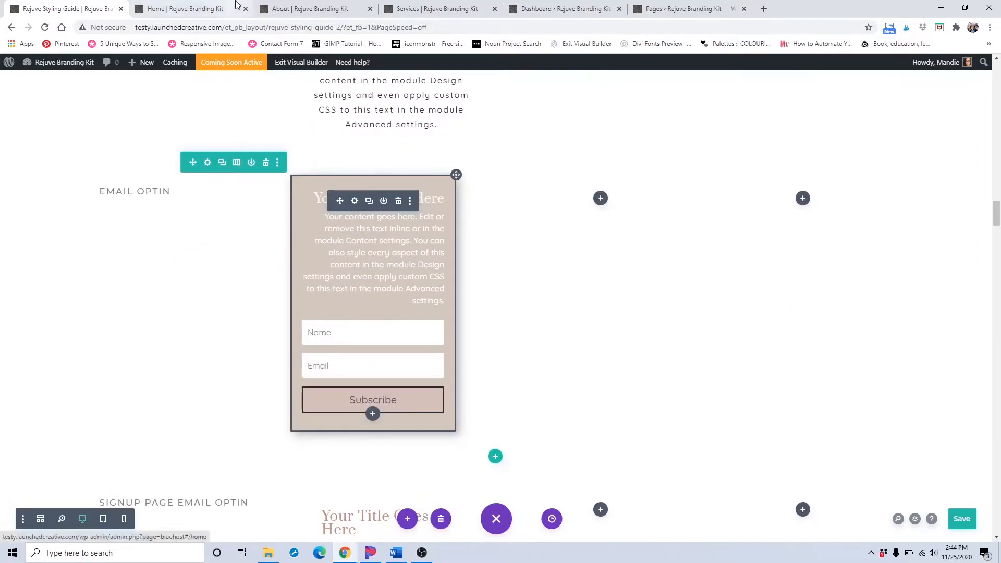
{"action": "left_click", "coordinate": [208, 4]}
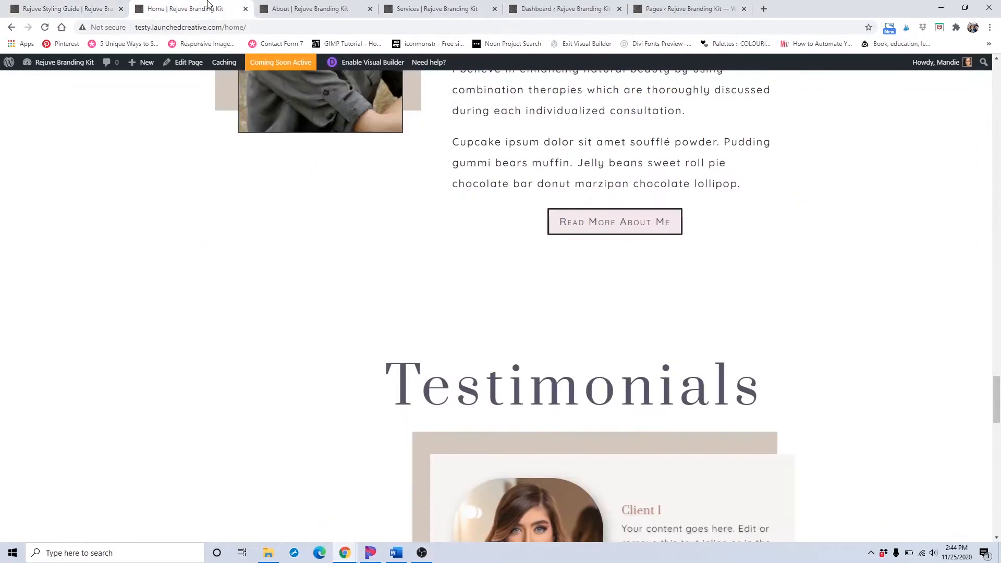
{"action": "scroll", "coordinate": [590, 312], "scroll_direction": "down", "scroll_amount": 12}
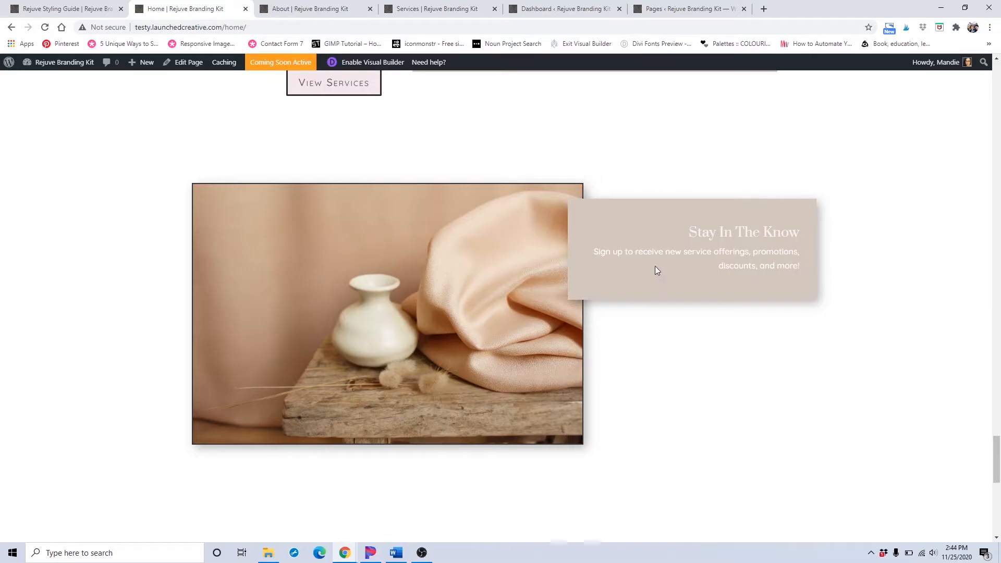
Step: Return to the styling guide, open the Email Optin module's preset style for editing and expand its Background options
{"action": "key", "text": "ctrl+Page_Up"}
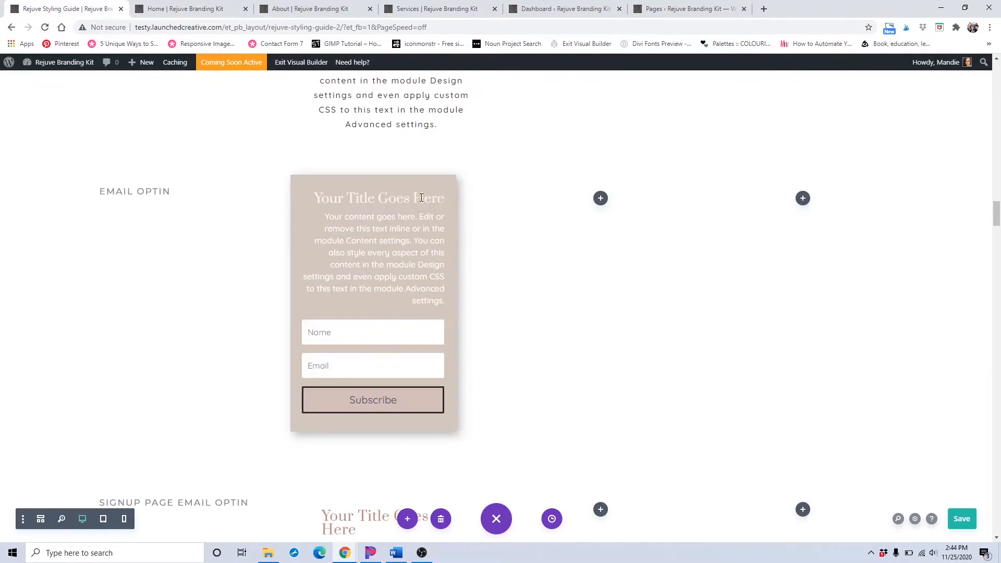
{"action": "mouse_move", "coordinate": [417, 198]}
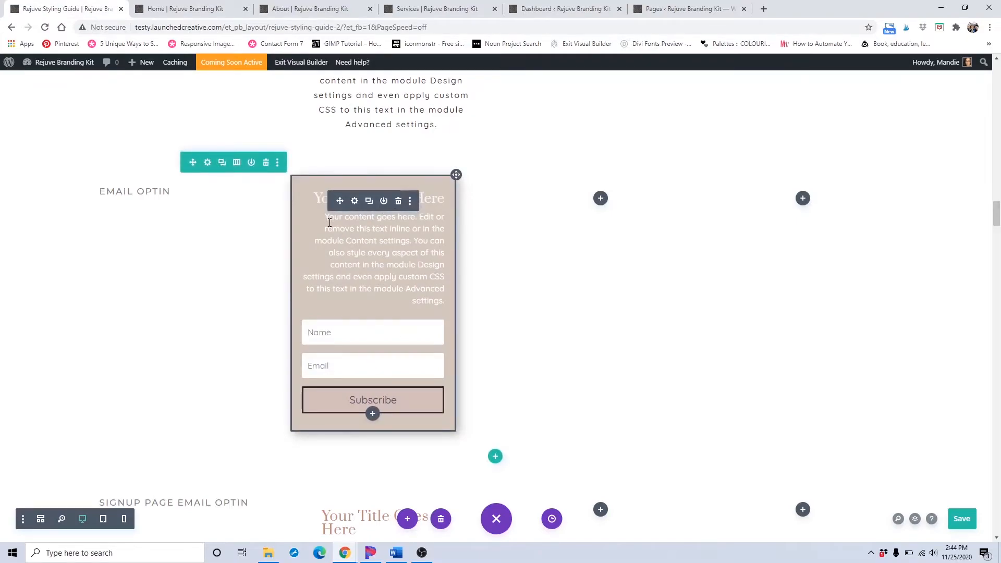
{"action": "left_click", "coordinate": [411, 205]}
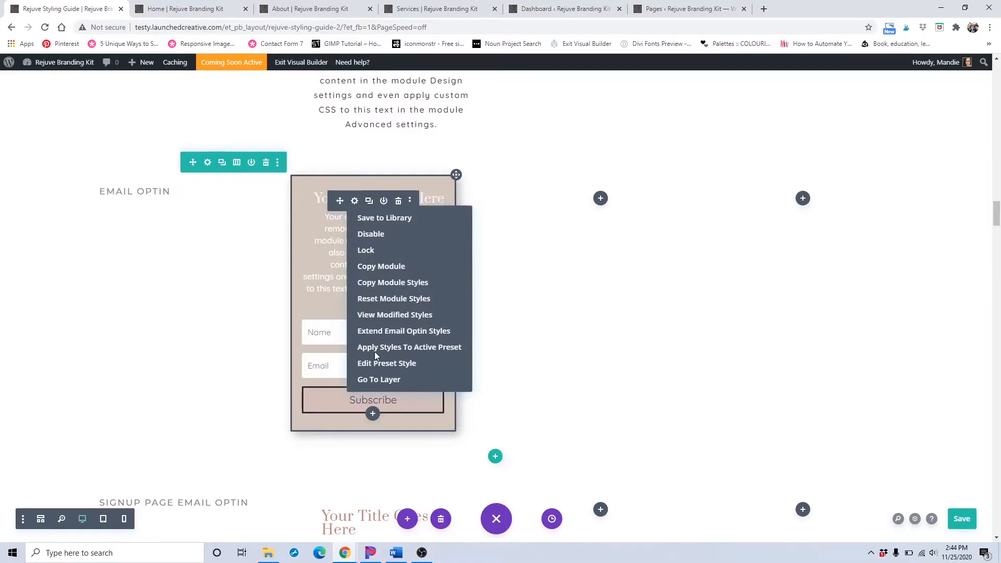
{"action": "left_click", "coordinate": [377, 362]}
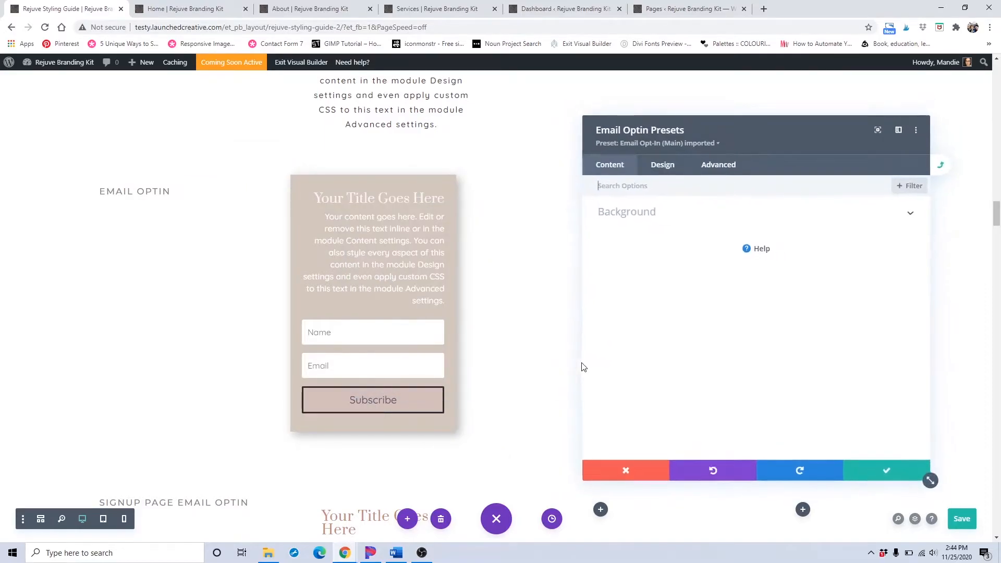
{"action": "left_click", "coordinate": [665, 214]}
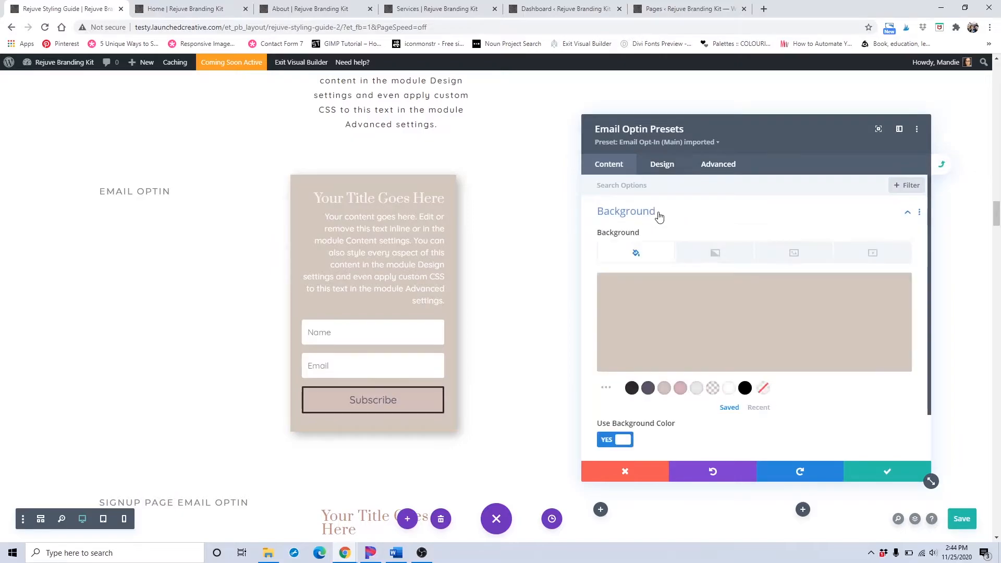
Step: Try #575366 as the Email Optin preset's background color, and settle on #d3c1c3
{"action": "scroll", "coordinate": [650, 250], "scroll_direction": "down", "scroll_amount": 1}
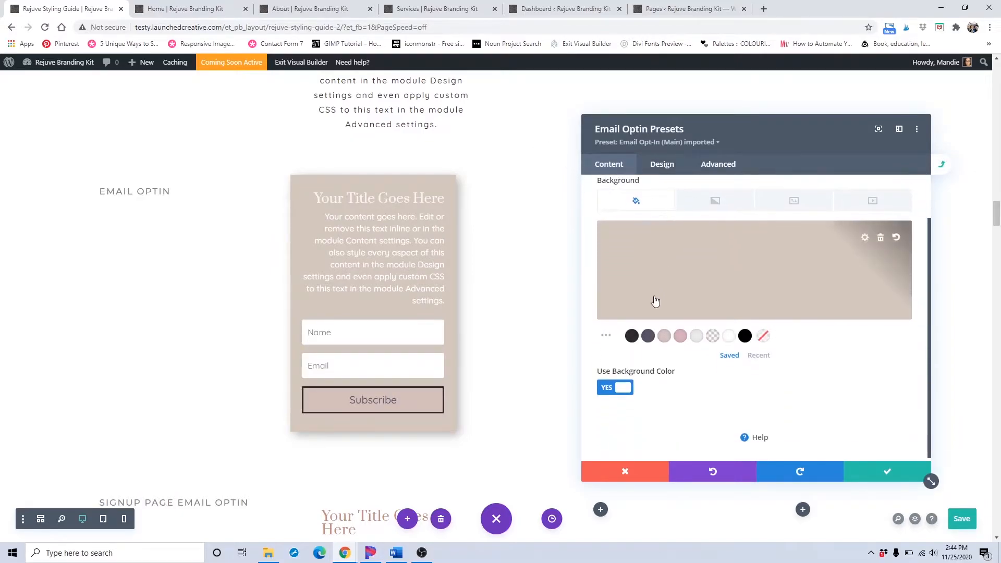
{"action": "left_click", "coordinate": [649, 338]}
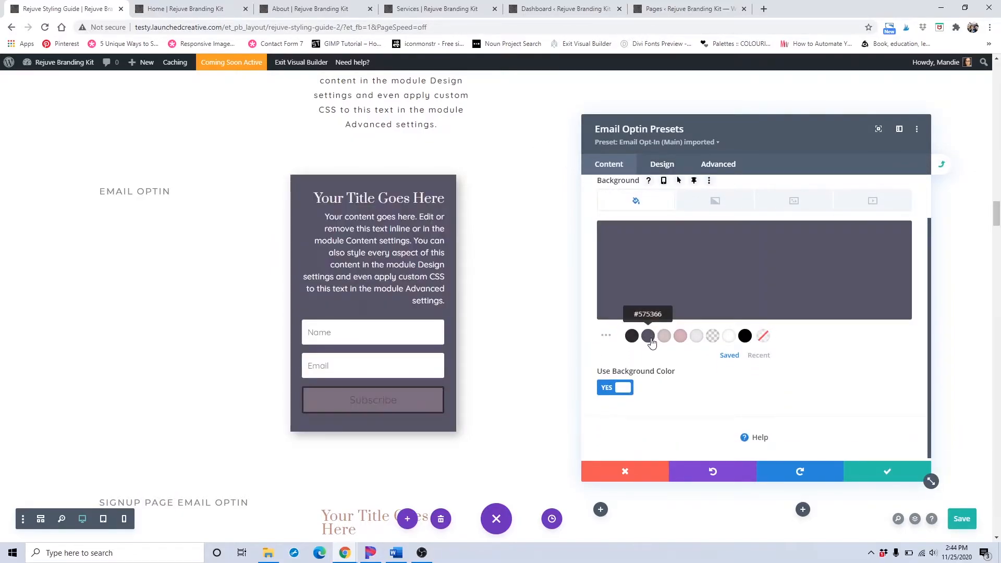
{"action": "left_click", "coordinate": [666, 338]}
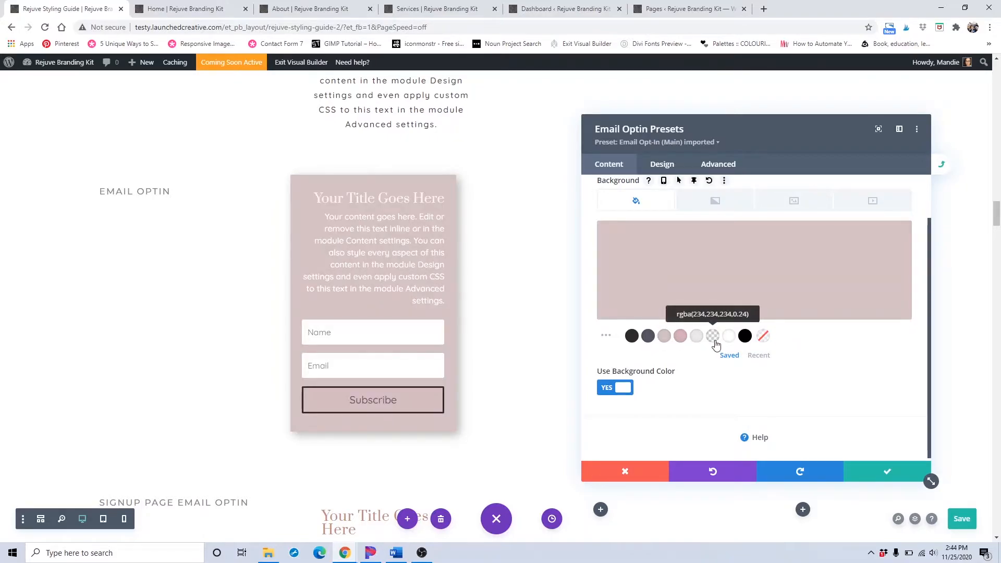
Step: Look through the Email Optin preset's Layout and Fields design options, ending with the Layout options expanded
{"action": "left_click", "coordinate": [672, 172]}
{"action": "left_click", "coordinate": [637, 219]}
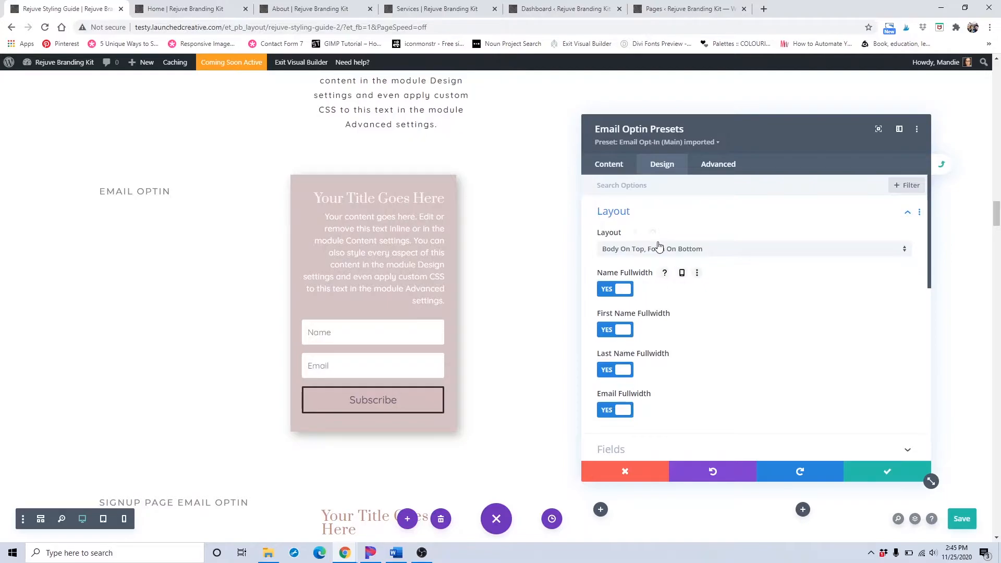
{"action": "scroll", "coordinate": [652, 292], "scroll_direction": "down", "scroll_amount": 2}
{"action": "left_click", "coordinate": [647, 346]}
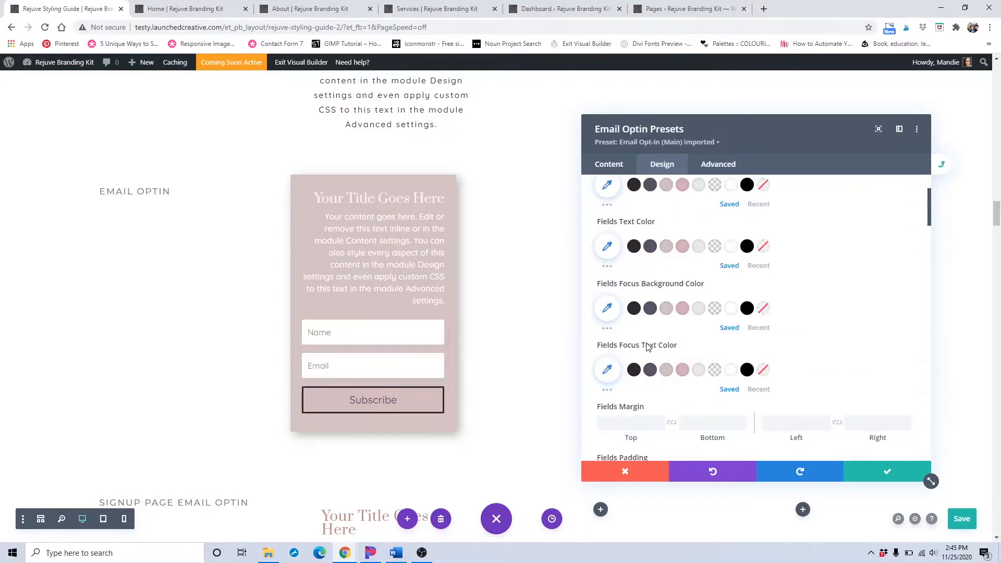
{"action": "scroll", "coordinate": [649, 334], "scroll_direction": "up", "scroll_amount": 3}
{"action": "left_click", "coordinate": [651, 211]}
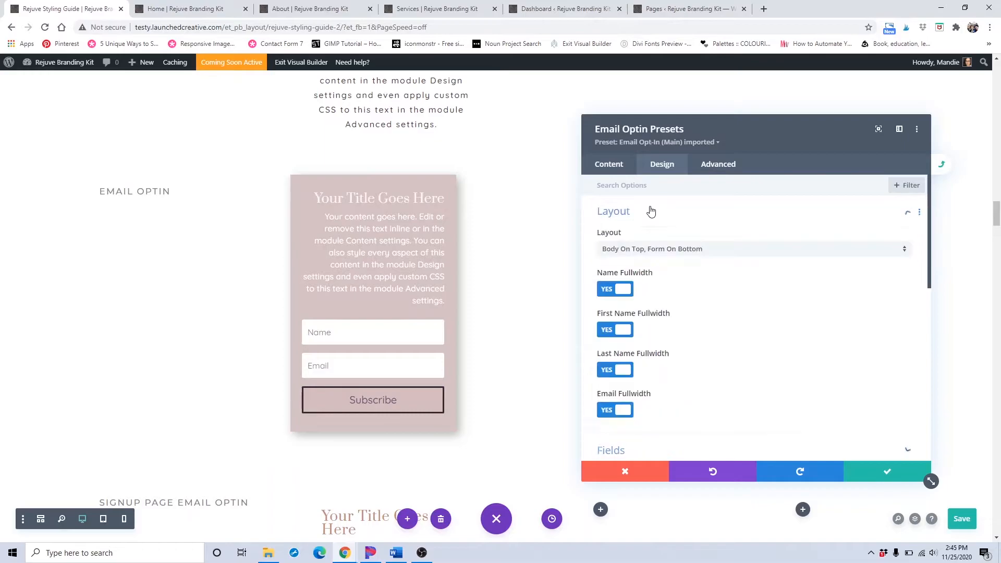
{"action": "scroll", "coordinate": [660, 280], "scroll_direction": "down", "scroll_amount": 1}
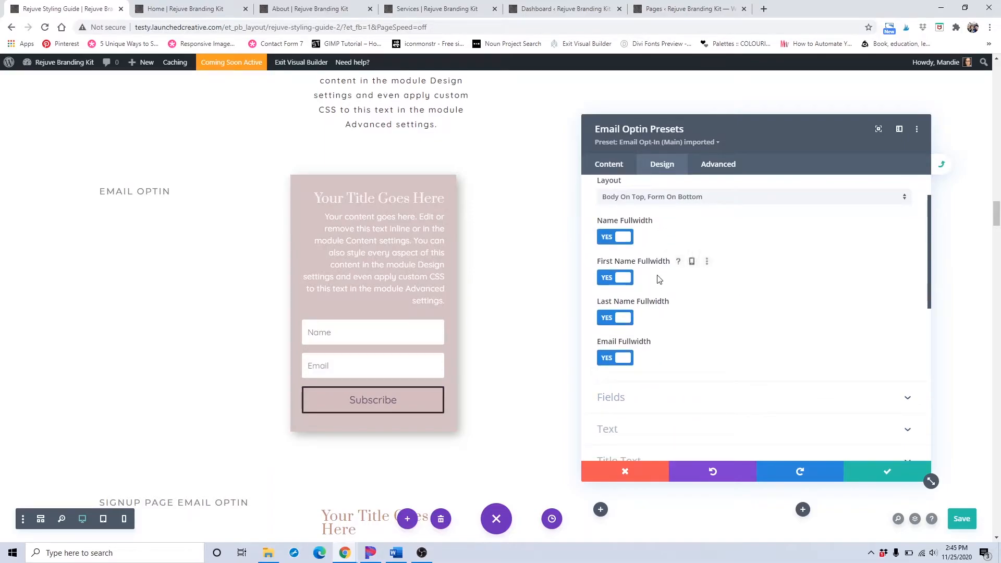
Step: Try switching Email, Last Name and Name Fullwidth off in the Layout options, restoring each one to Yes
{"action": "left_click", "coordinate": [618, 361]}
{"action": "left_click", "coordinate": [618, 360]}
{"action": "left_click", "coordinate": [621, 171]}
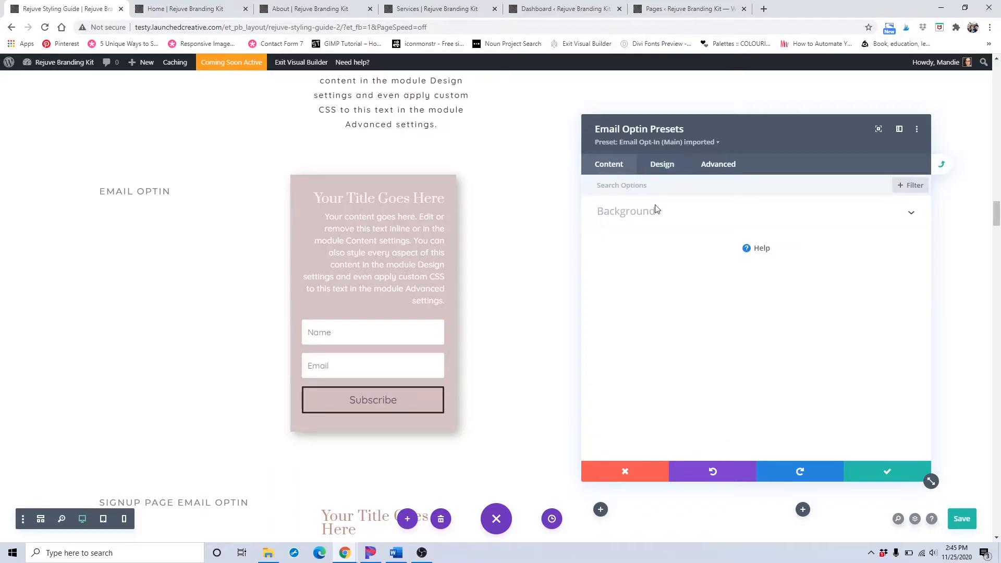
{"action": "left_click", "coordinate": [664, 165]}
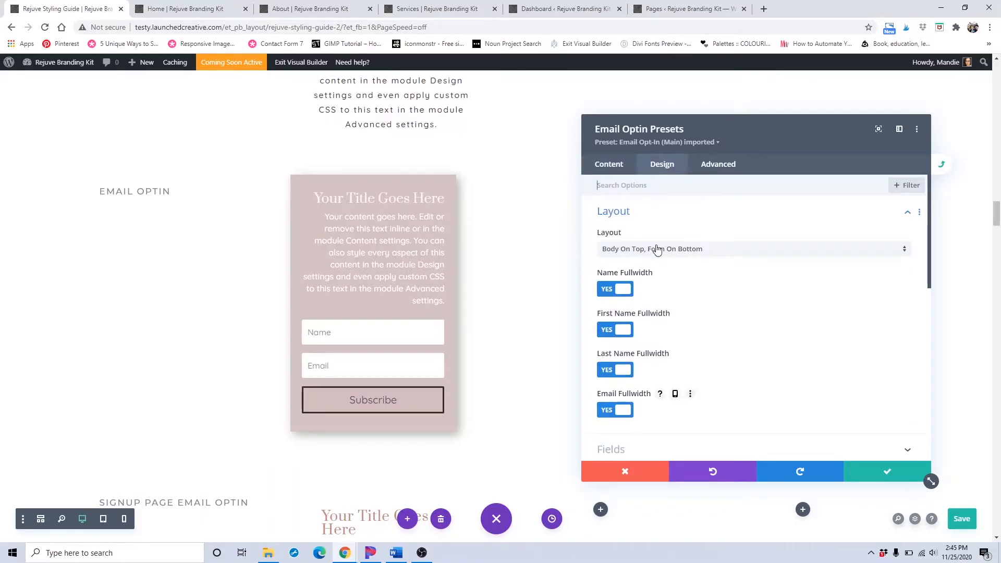
{"action": "scroll", "coordinate": [654, 248], "scroll_direction": "down", "scroll_amount": 1}
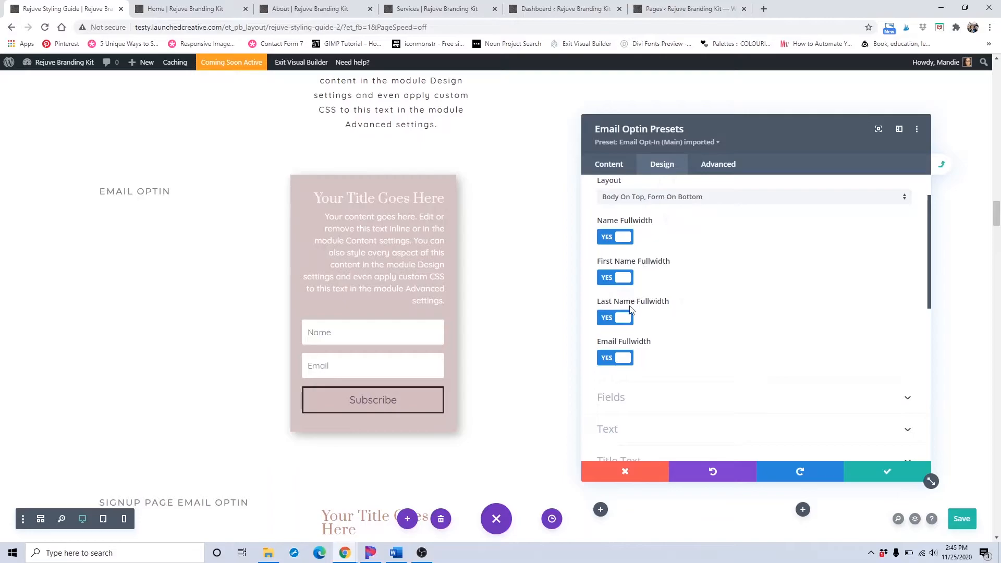
{"action": "left_click", "coordinate": [626, 318]}
{"action": "left_click", "coordinate": [626, 318]}
{"action": "left_click", "coordinate": [623, 238]}
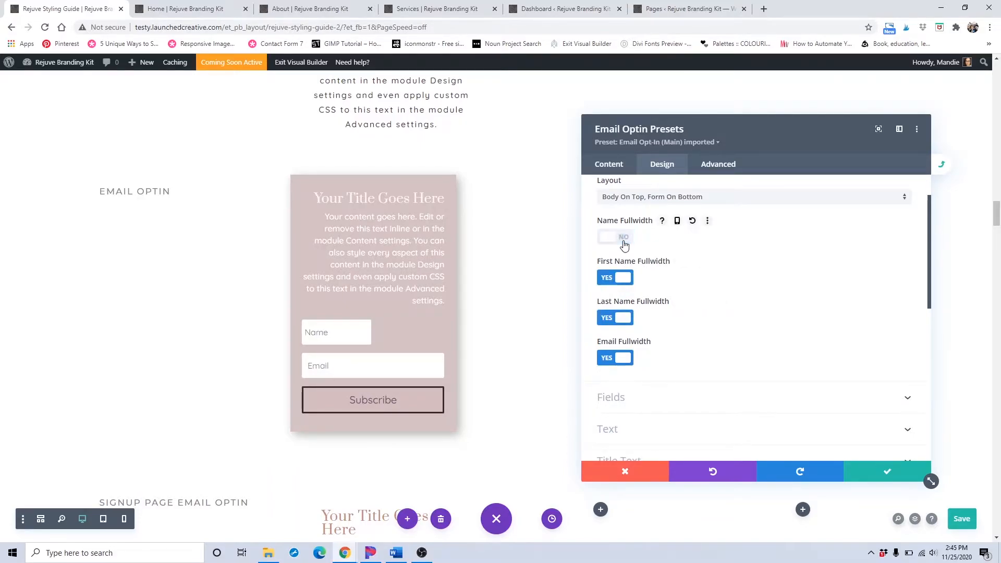
{"action": "left_click", "coordinate": [623, 238]}
Step: Expand the preset's Fields options and set the fields text color to the saved dark charcoal color
{"action": "scroll", "coordinate": [619, 346], "scroll_direction": "down", "scroll_amount": 1}
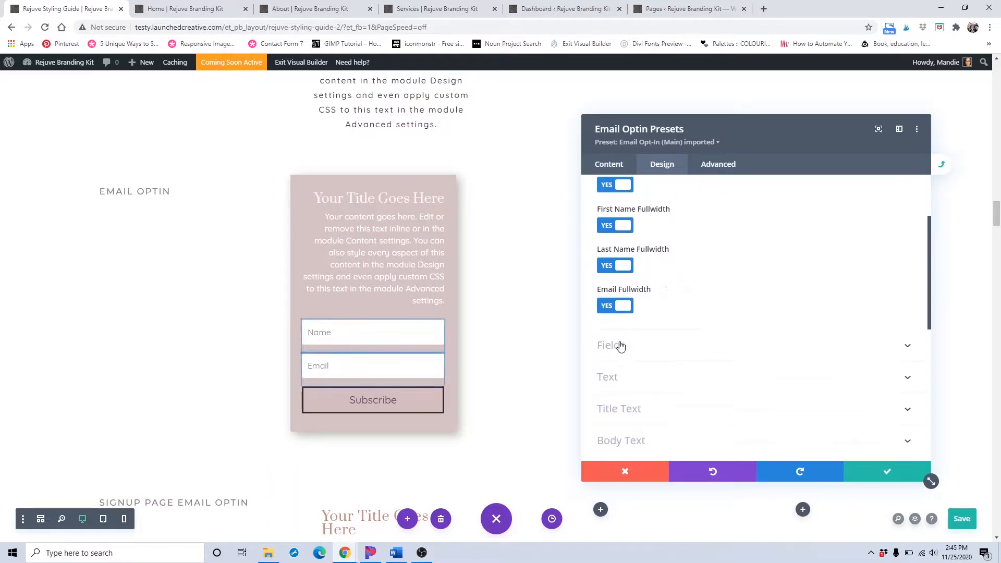
{"action": "left_click", "coordinate": [619, 347]}
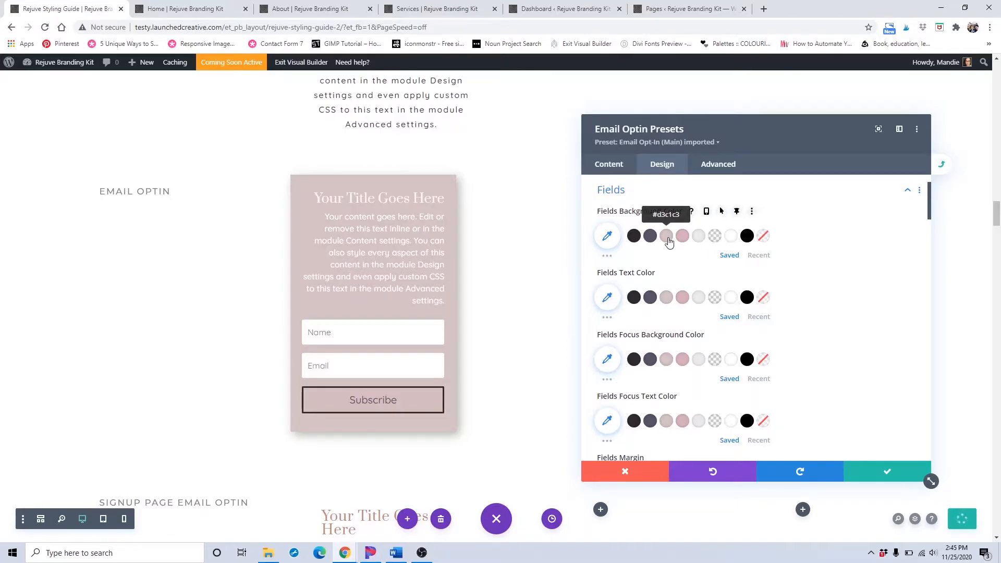
{"action": "left_click", "coordinate": [635, 301]}
Step: Try #d3c1c3 and #575366 as the fields focus background color, testing each on the Name field, and reset it
{"action": "scroll", "coordinate": [636, 305], "scroll_direction": "down", "scroll_amount": 1}
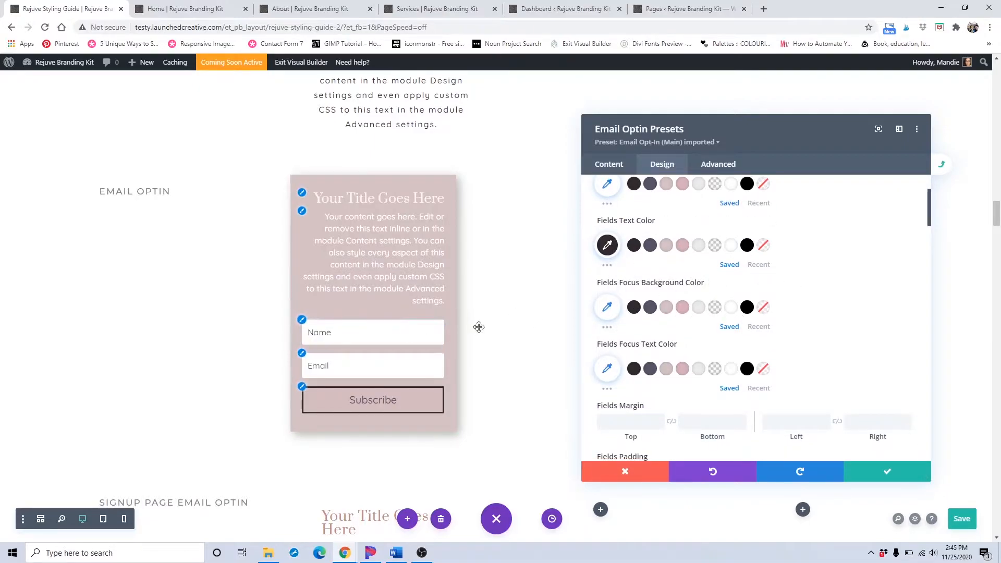
{"action": "left_click", "coordinate": [355, 340]}
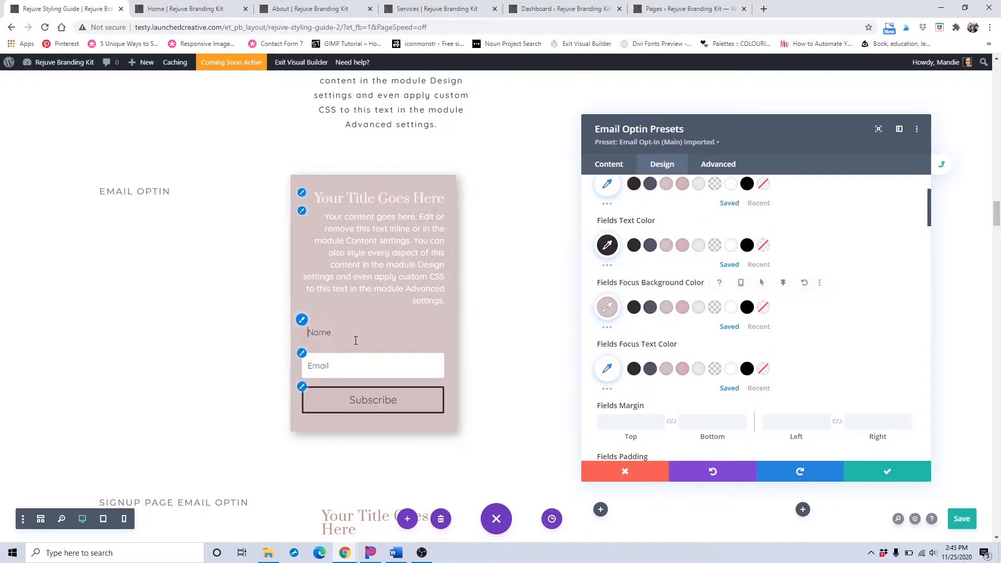
{"action": "left_click", "coordinate": [650, 308]}
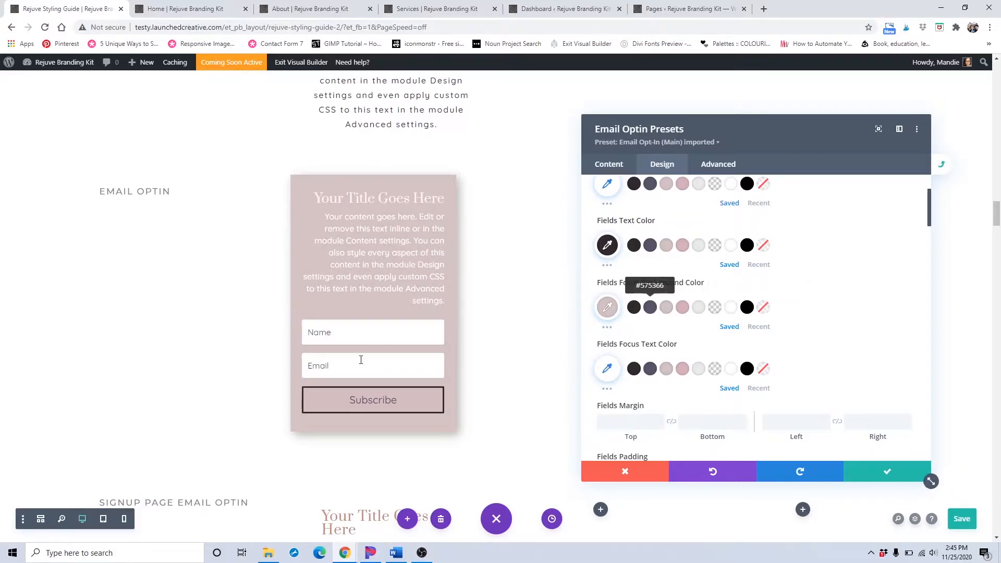
{"action": "left_click", "coordinate": [380, 332]}
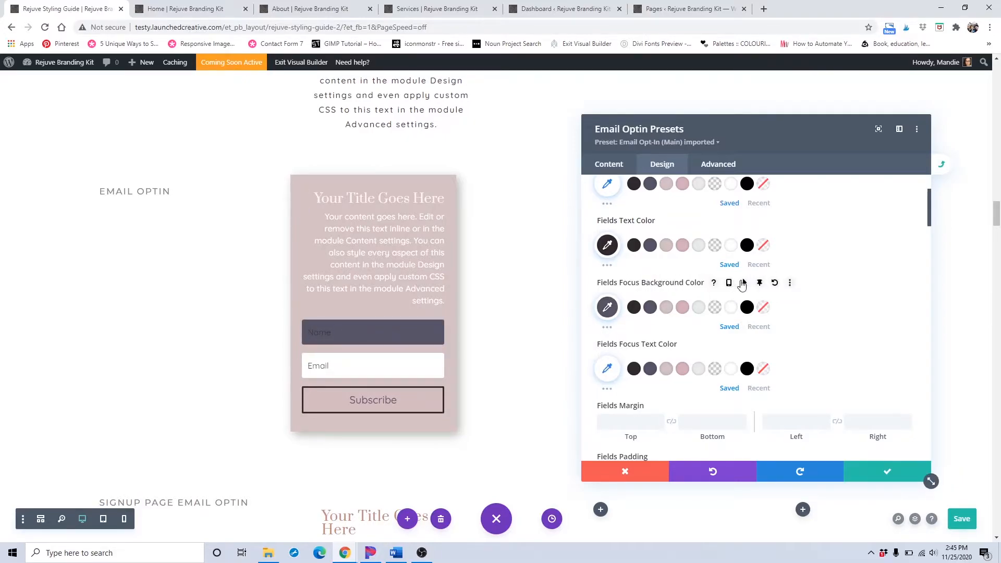
{"action": "left_click", "coordinate": [772, 284]}
Step: Try #d4afb9 and dark charcoal as focus text colors with a #d4afb9 focus background, test them in the form fields, and reset both
{"action": "scroll", "coordinate": [715, 321], "scroll_direction": "down", "scroll_amount": 1}
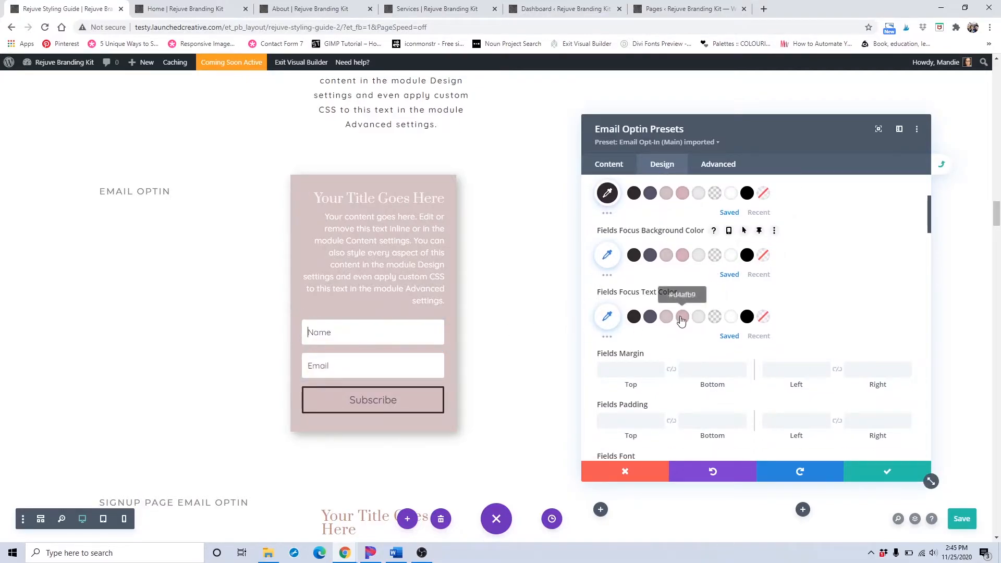
{"action": "left_click", "coordinate": [682, 318]}
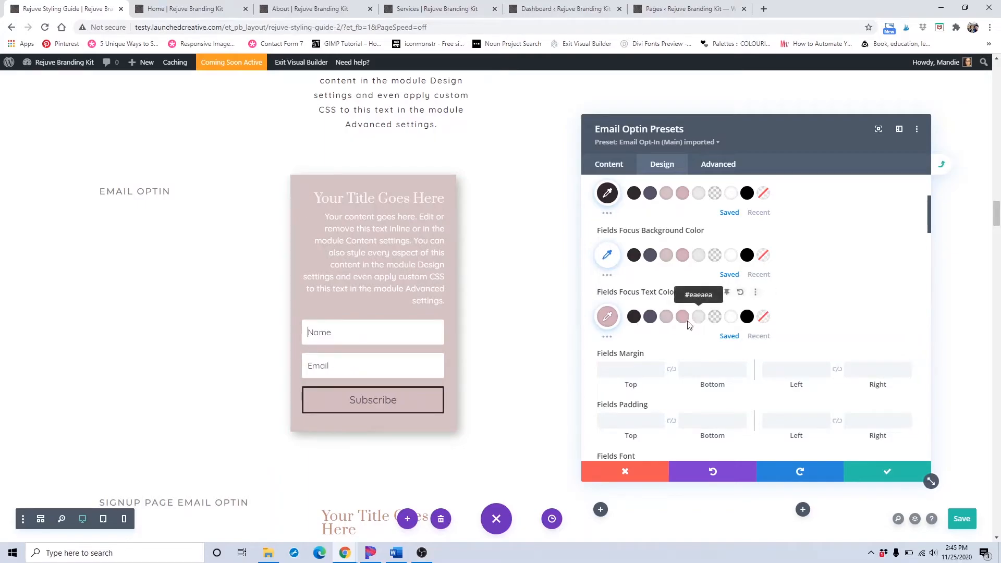
{"action": "left_click", "coordinate": [392, 362]}
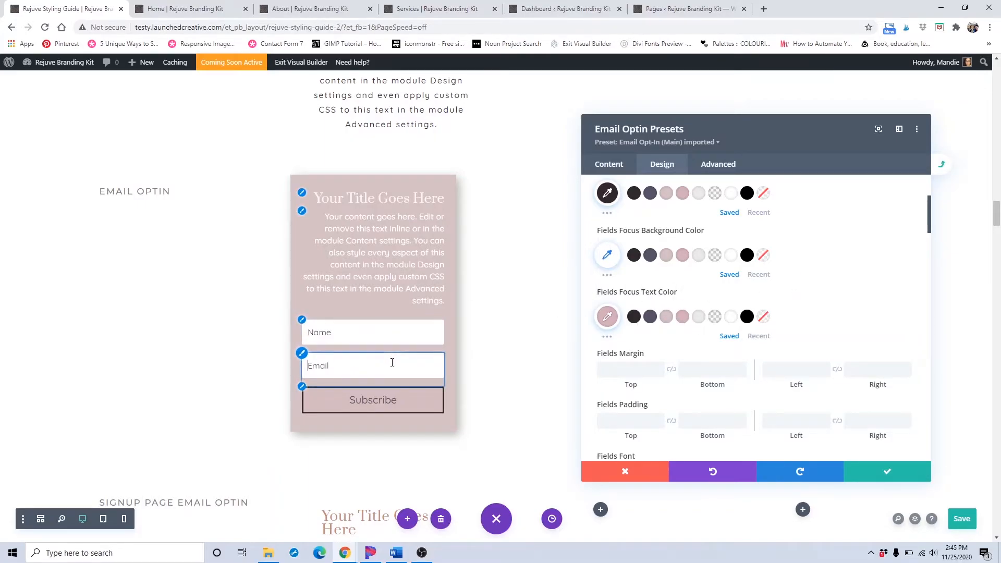
{"action": "left_click", "coordinate": [683, 255]}
{"action": "left_click", "coordinate": [367, 324]}
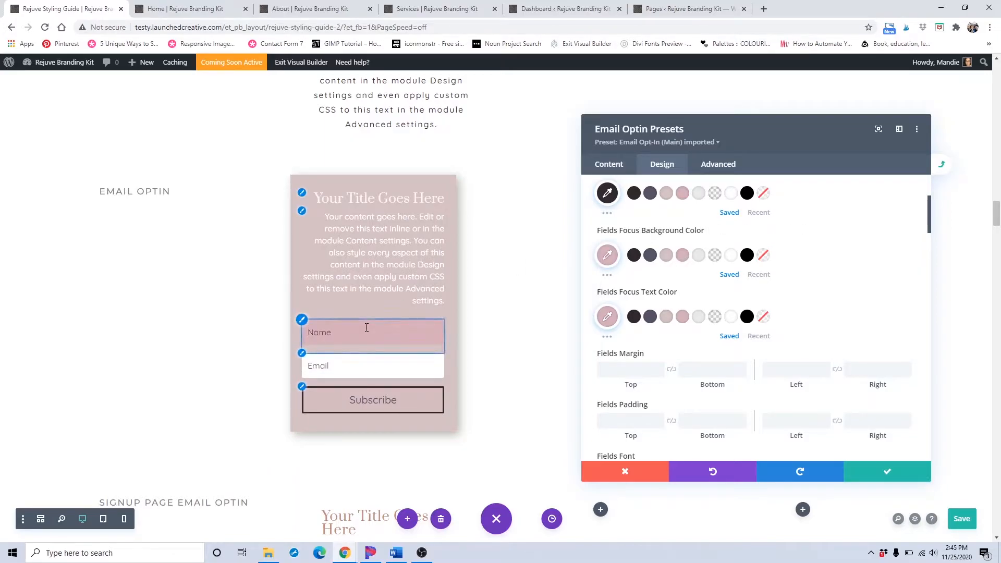
{"action": "left_click", "coordinate": [634, 318]}
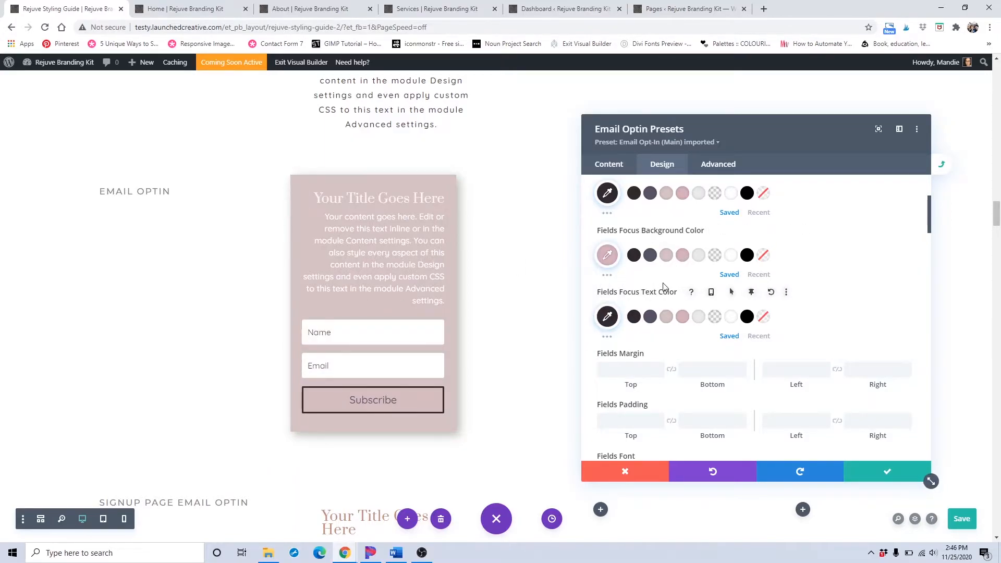
{"action": "left_click", "coordinate": [414, 339]}
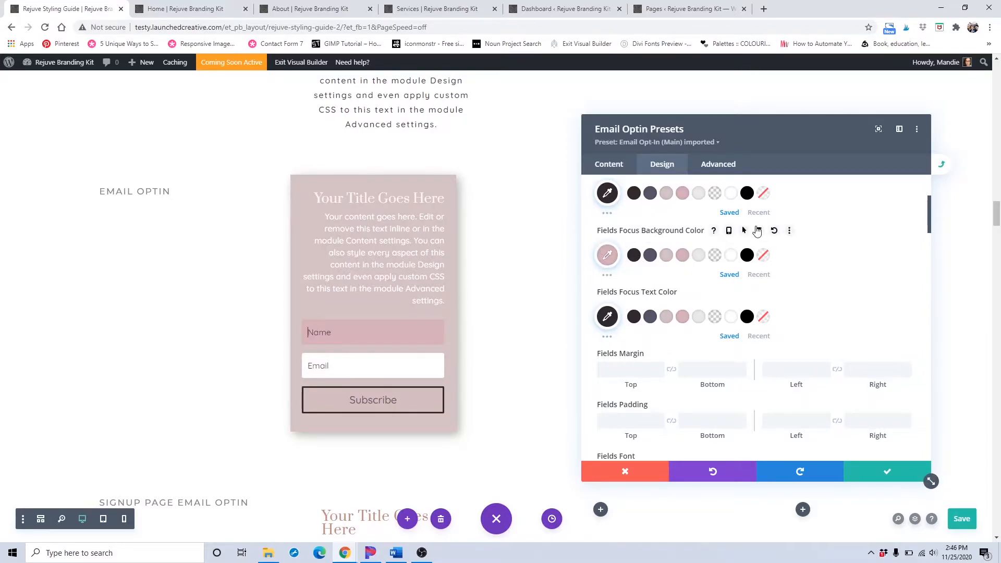
{"action": "left_click", "coordinate": [775, 232]}
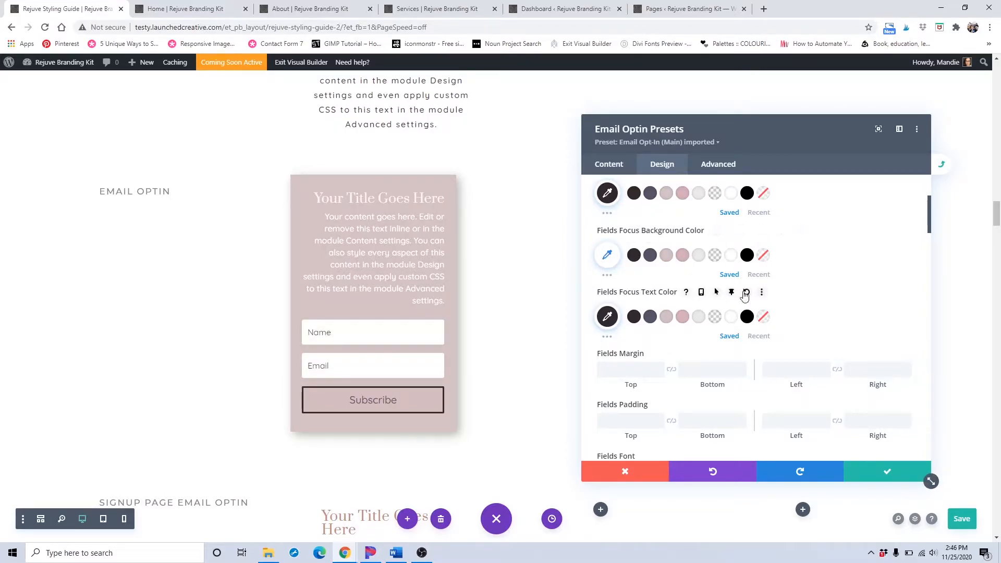
{"action": "left_click", "coordinate": [746, 295]}
Step: Examine the fields' margin, padding, font, text shadow, rounded corner and border options in the Email Optin preset
{"action": "scroll", "coordinate": [578, 280], "scroll_direction": "down", "scroll_amount": 2}
{"action": "scroll", "coordinate": [650, 338], "scroll_direction": "down", "scroll_amount": 2}
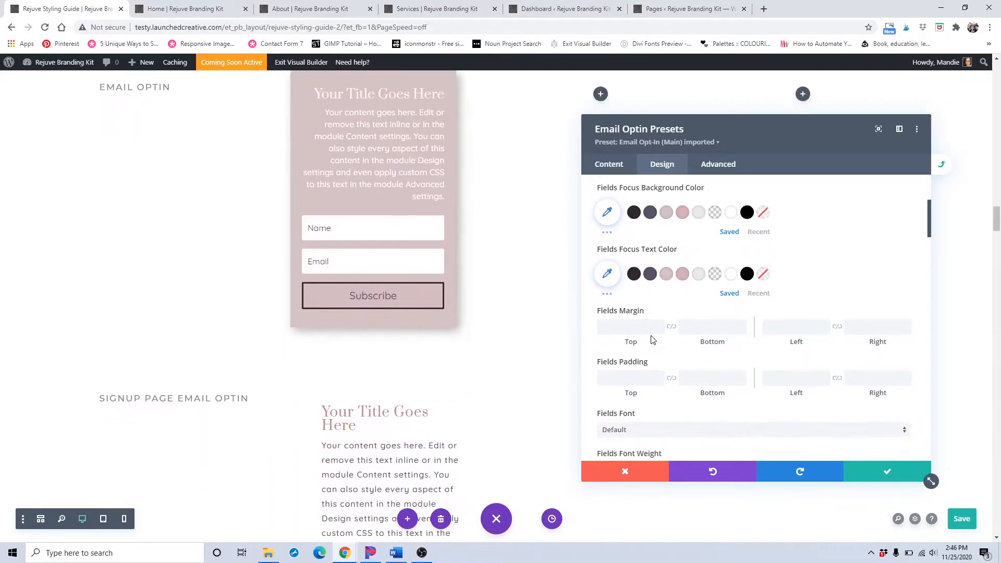
{"action": "scroll", "coordinate": [652, 336], "scroll_direction": "down", "scroll_amount": 2}
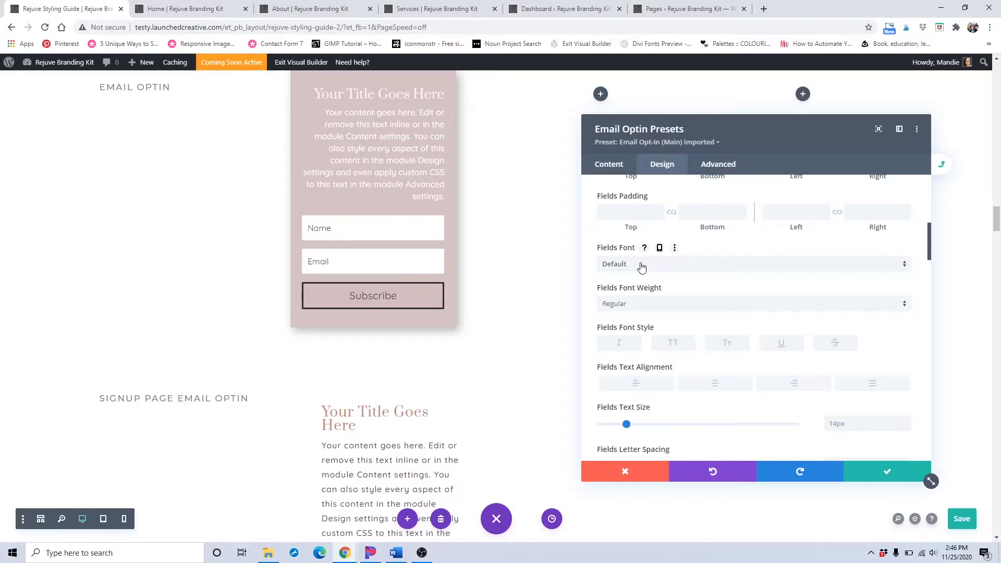
{"action": "scroll", "coordinate": [643, 276], "scroll_direction": "down", "scroll_amount": 5}
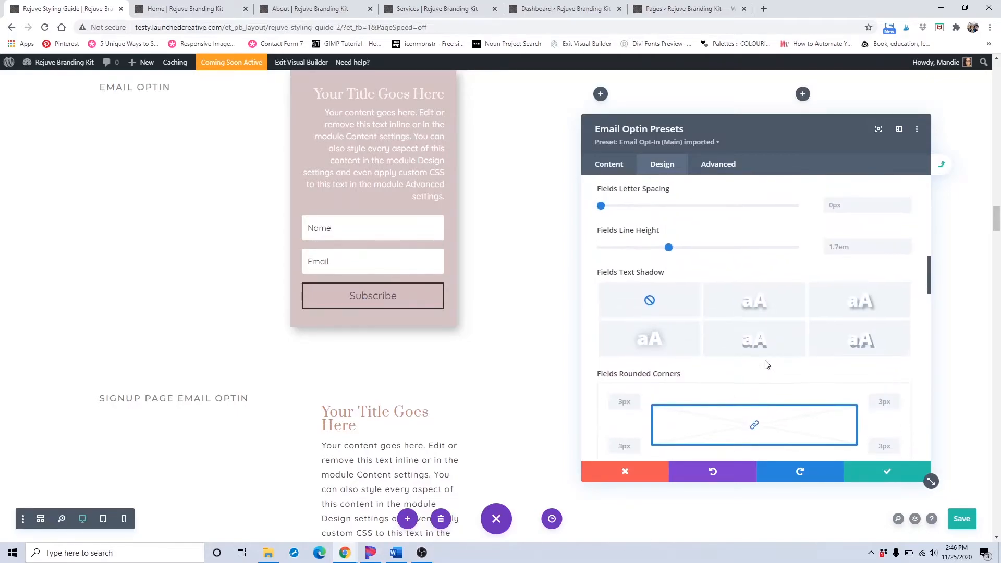
{"action": "scroll", "coordinate": [741, 364], "scroll_direction": "down", "scroll_amount": 2}
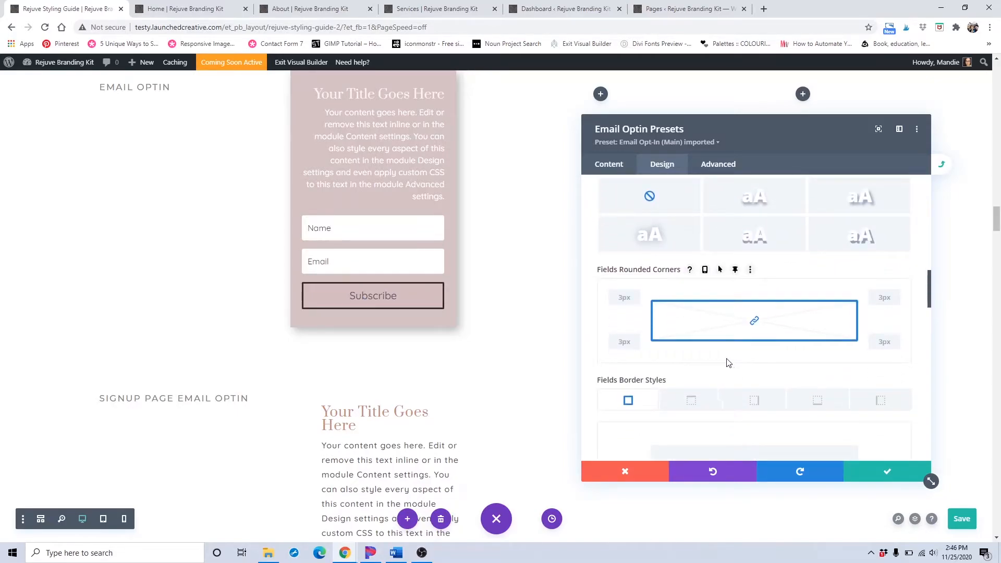
{"action": "scroll", "coordinate": [723, 363], "scroll_direction": "down", "scroll_amount": 2}
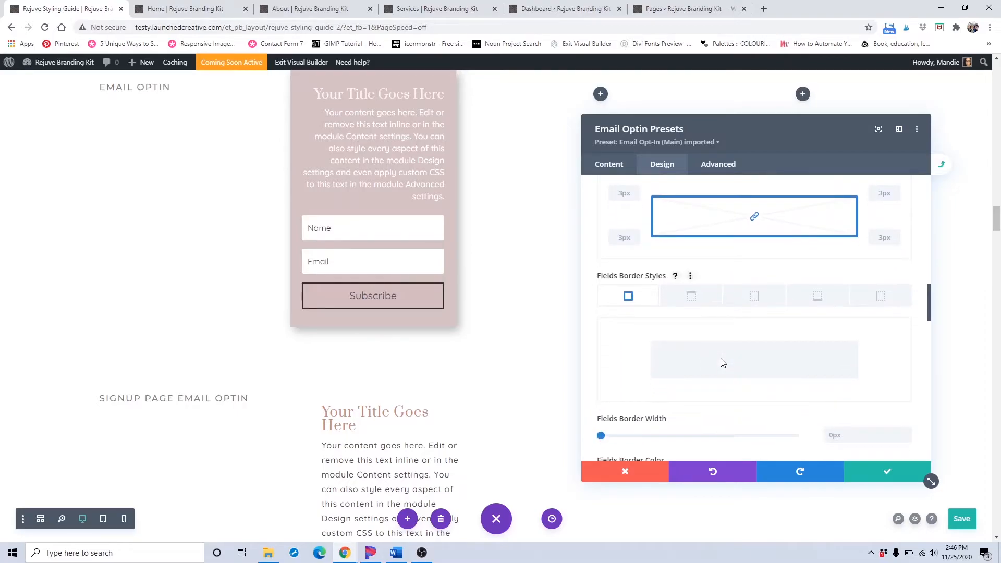
{"action": "scroll", "coordinate": [723, 363], "scroll_direction": "down", "scroll_amount": 1}
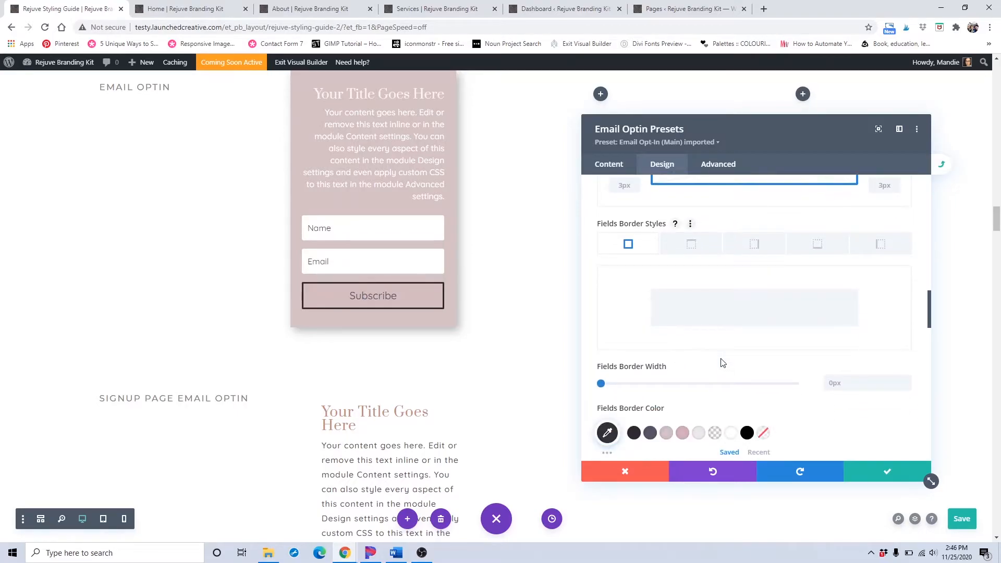
{"action": "scroll", "coordinate": [723, 364], "scroll_direction": "down", "scroll_amount": 2}
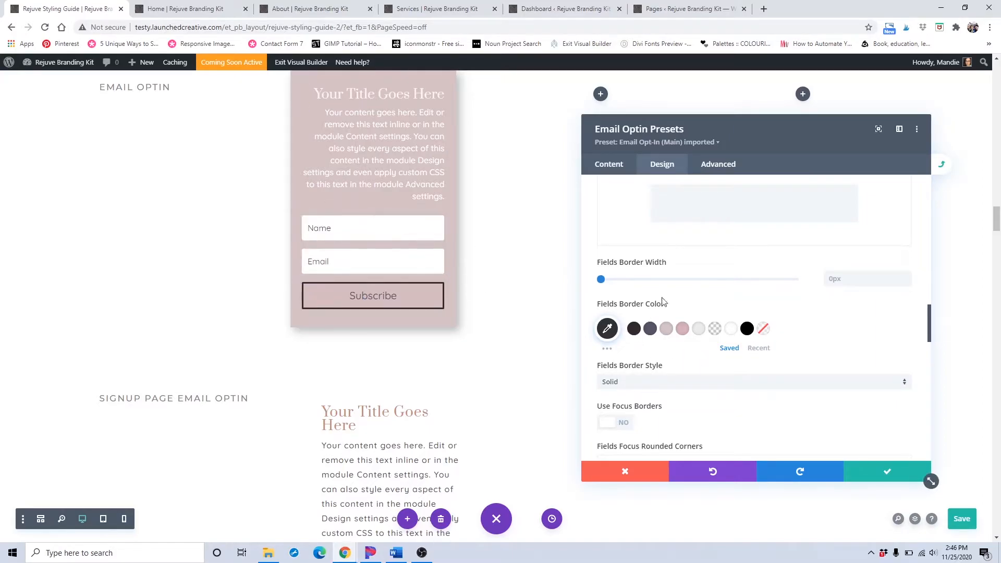
Step: Try a 2px border width on the form fields and return it to 0px
{"action": "left_click", "coordinate": [907, 276]}
{"action": "left_click", "coordinate": [907, 277]}
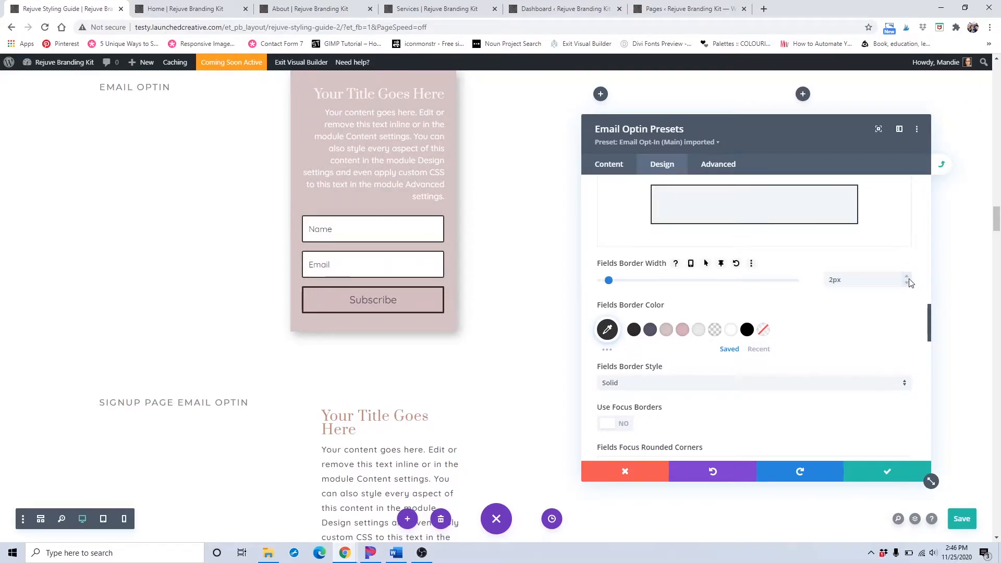
{"action": "left_click", "coordinate": [907, 287]}
{"action": "left_click", "coordinate": [908, 287]}
Step: Expand the Email Optin preset's Title Text options and choose H3 as the title heading level
{"action": "scroll", "coordinate": [807, 320], "scroll_direction": "down", "scroll_amount": 6}
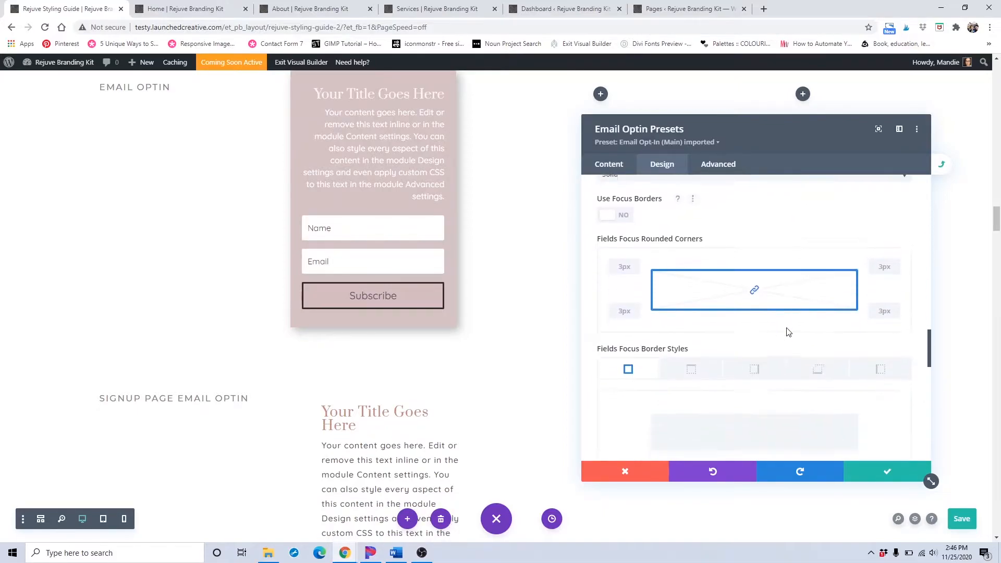
{"action": "scroll", "coordinate": [788, 333], "scroll_direction": "down", "scroll_amount": 5}
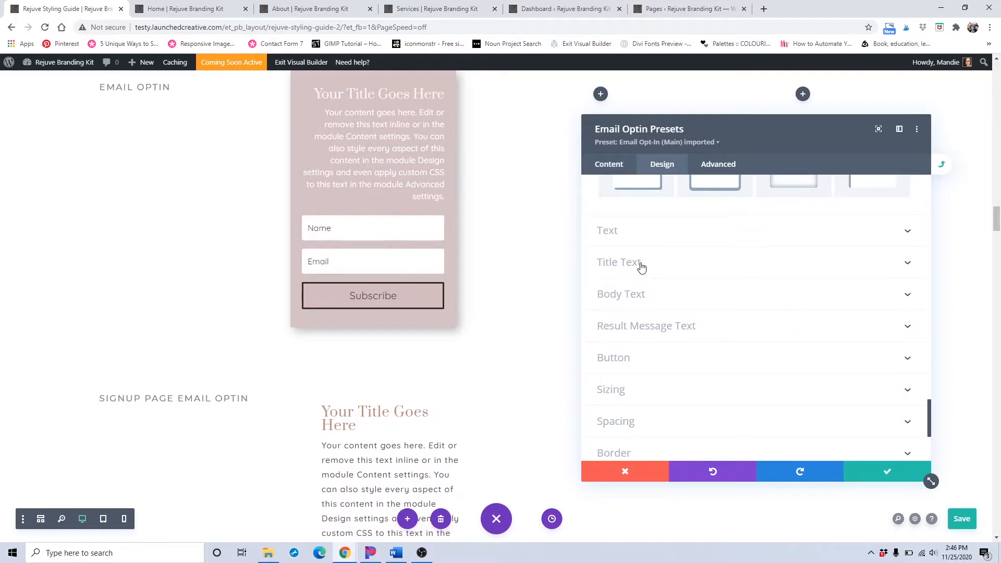
{"action": "left_click", "coordinate": [642, 266]}
{"action": "left_click", "coordinate": [722, 238]}
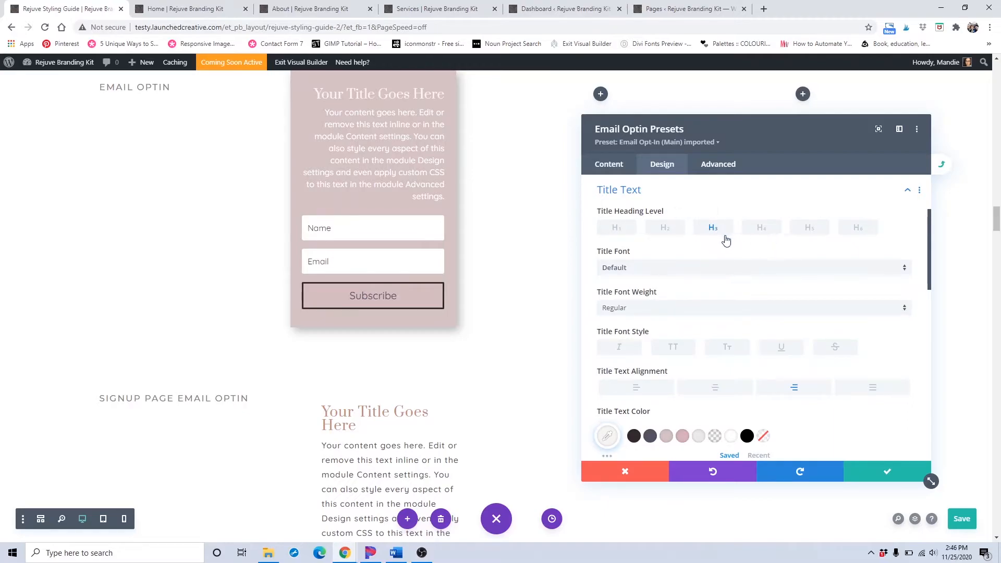
Step: Set the Email Optin preset's title text color to #575366 and review the Body Text font, alignment, color and shadow options
{"action": "scroll", "coordinate": [720, 238], "scroll_direction": "down", "scroll_amount": 2}
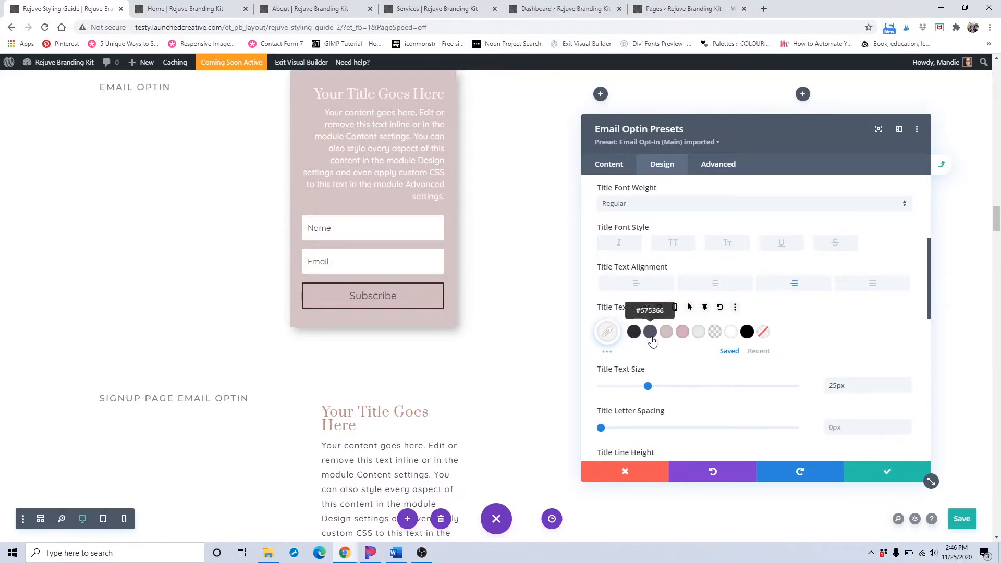
{"action": "left_click", "coordinate": [652, 338]}
{"action": "scroll", "coordinate": [651, 338], "scroll_direction": "down", "scroll_amount": 2}
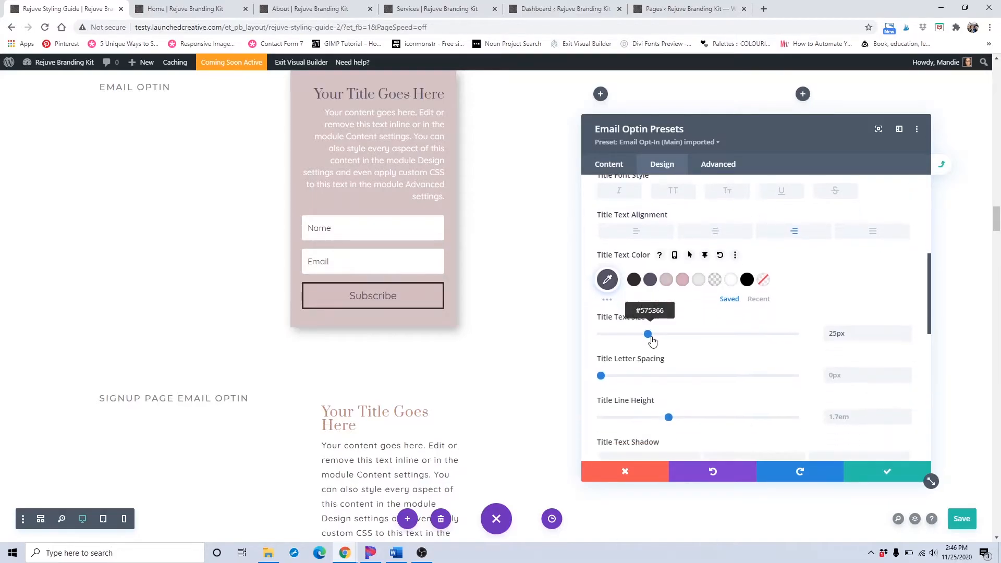
{"action": "scroll", "coordinate": [871, 315], "scroll_direction": "down", "scroll_amount": 5}
{"action": "left_click", "coordinate": [732, 260]}
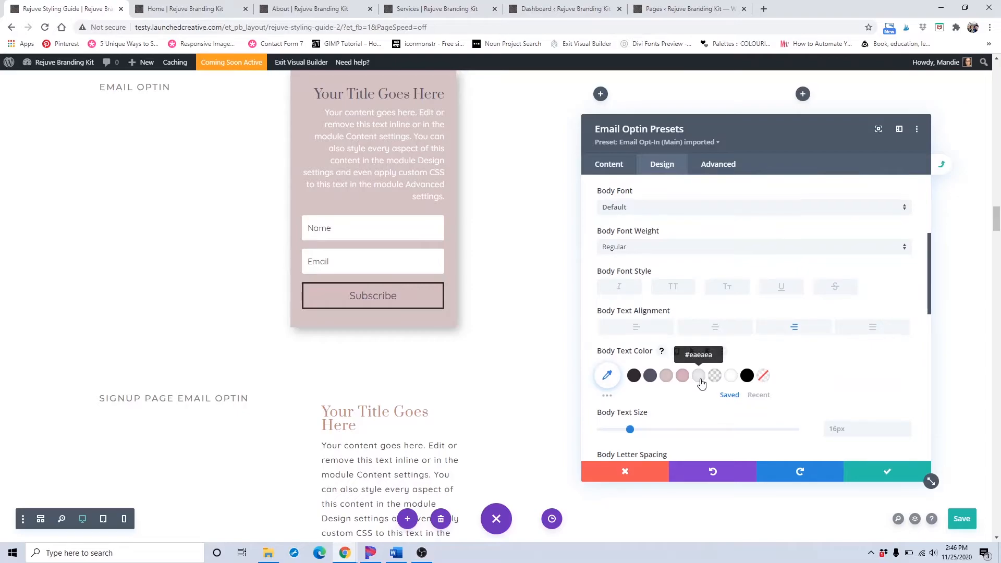
{"action": "scroll", "coordinate": [702, 383], "scroll_direction": "down", "scroll_amount": 6}
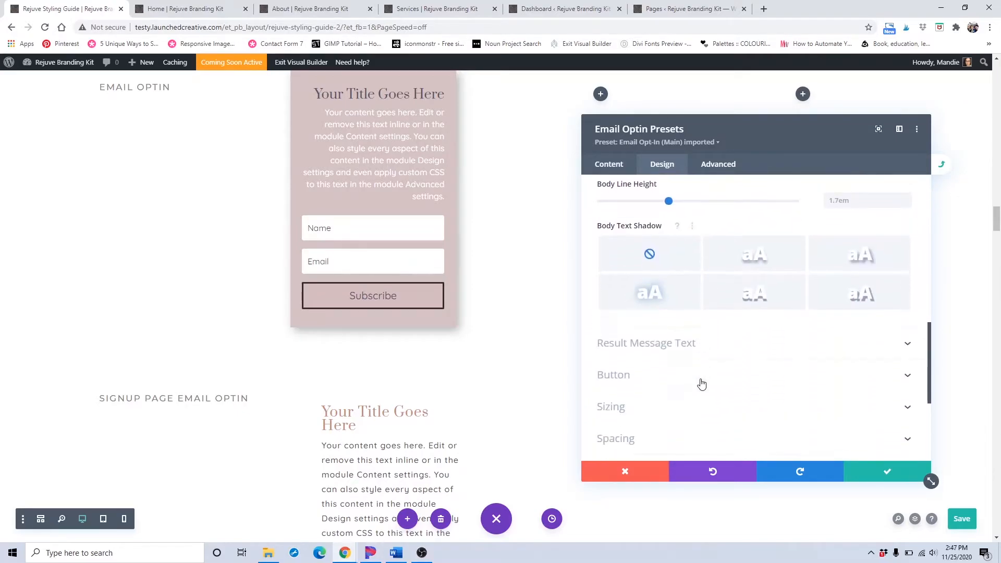
Step: Expand the Result Message Text options and set the result message text color to the saved dark charcoal swatch
{"action": "left_click", "coordinate": [712, 354]}
{"action": "scroll", "coordinate": [712, 353], "scroll_direction": "down", "scroll_amount": 1}
{"action": "scroll", "coordinate": [711, 353], "scroll_direction": "up", "scroll_amount": 1}
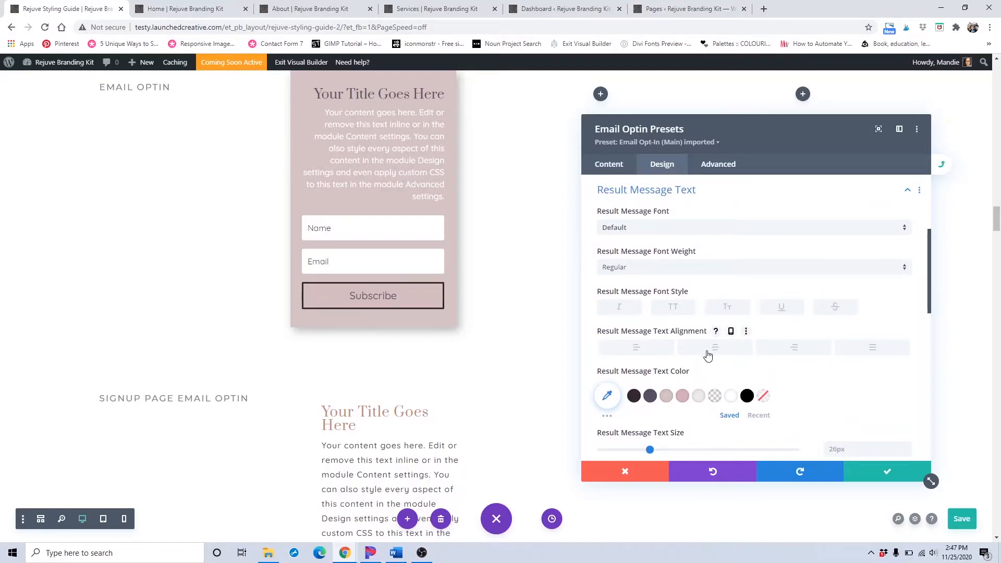
{"action": "scroll", "coordinate": [772, 260], "scroll_direction": "down", "scroll_amount": 1}
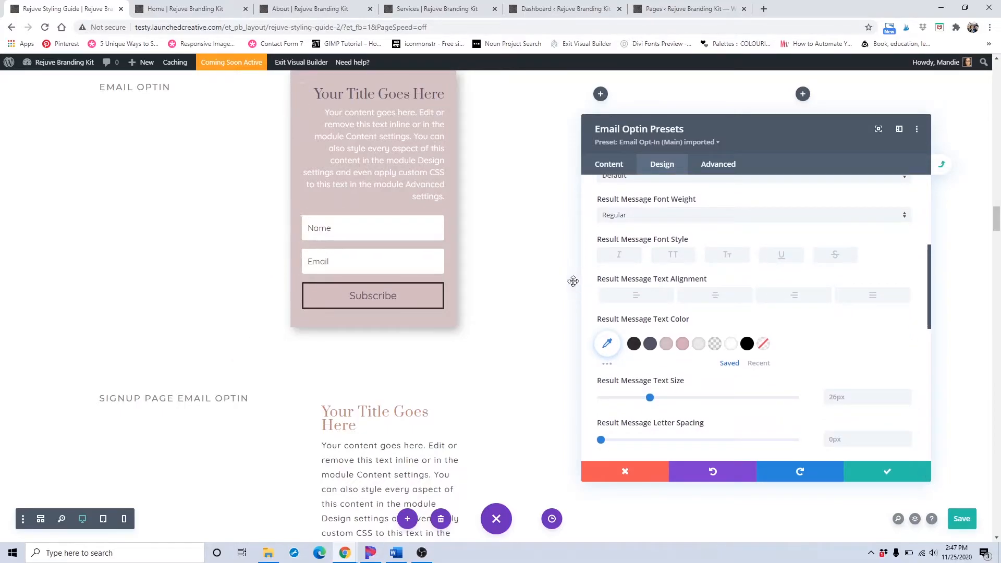
{"action": "mouse_move", "coordinate": [705, 321]}
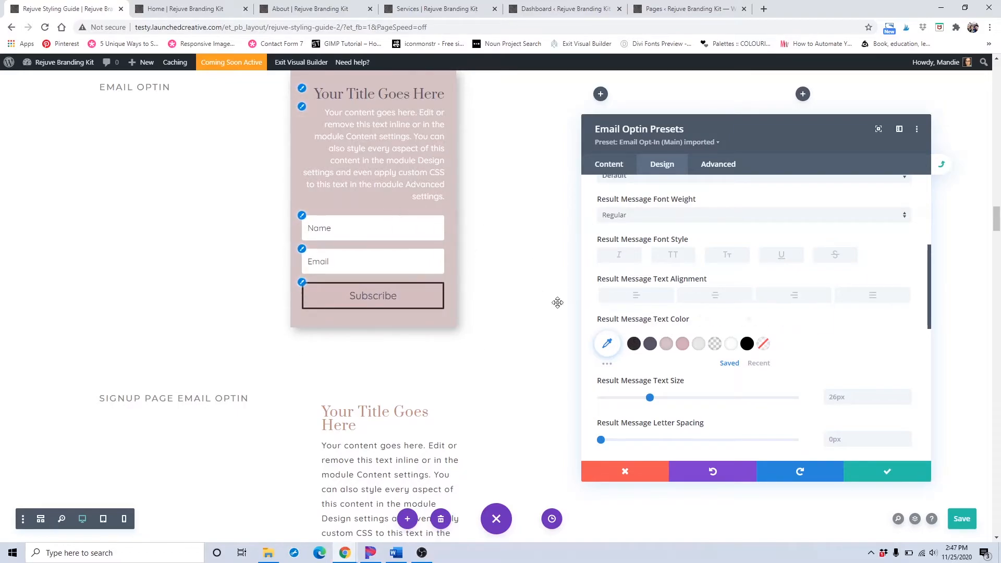
{"action": "left_click", "coordinate": [634, 343]}
{"action": "scroll", "coordinate": [849, 353], "scroll_direction": "down", "scroll_amount": 2}
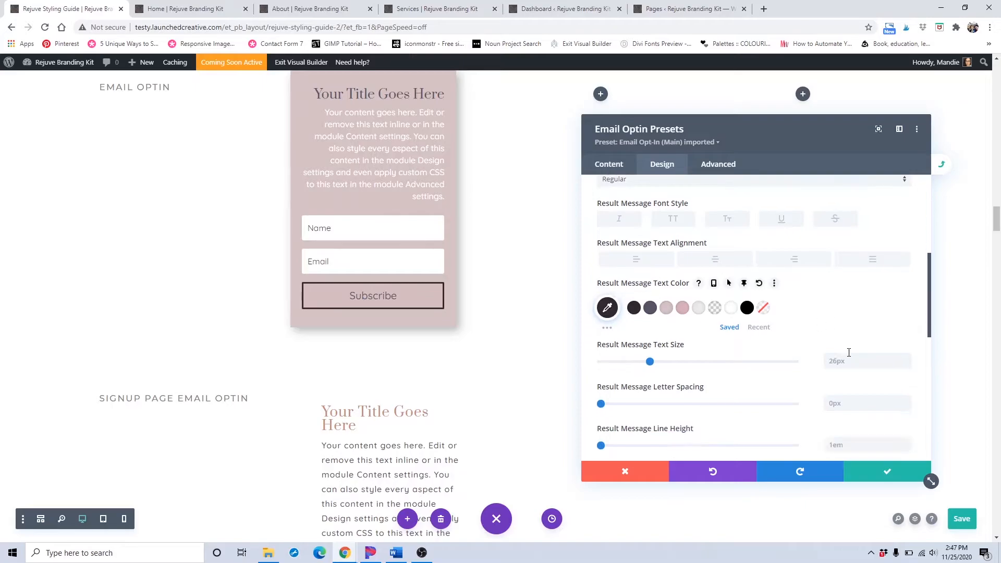
Step: Expand the Email Optin preset's Button options and enable custom styles for the button
{"action": "scroll", "coordinate": [846, 353], "scroll_direction": "down", "scroll_amount": 3}
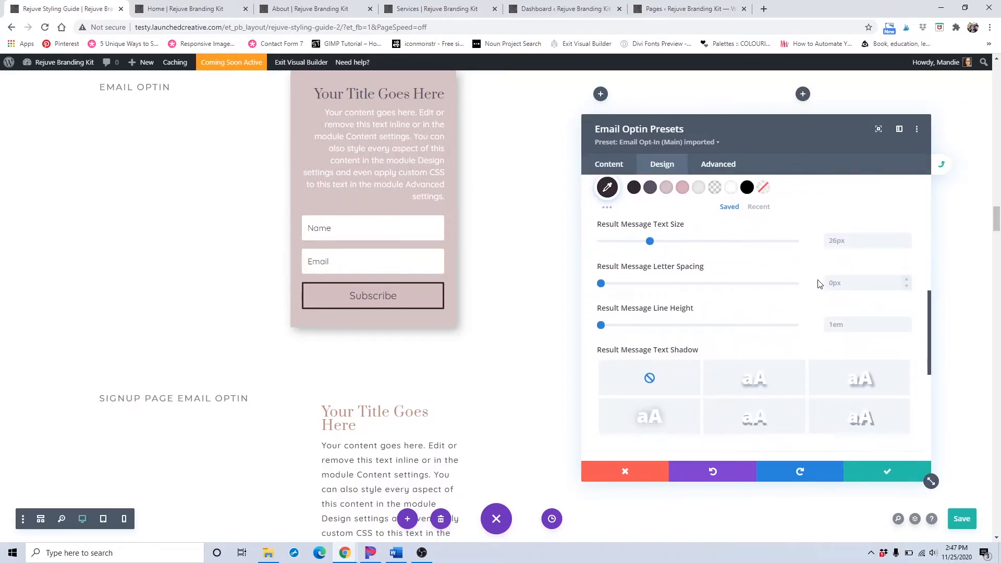
{"action": "scroll", "coordinate": [817, 283], "scroll_direction": "down", "scroll_amount": 3}
{"action": "left_click", "coordinate": [671, 315]}
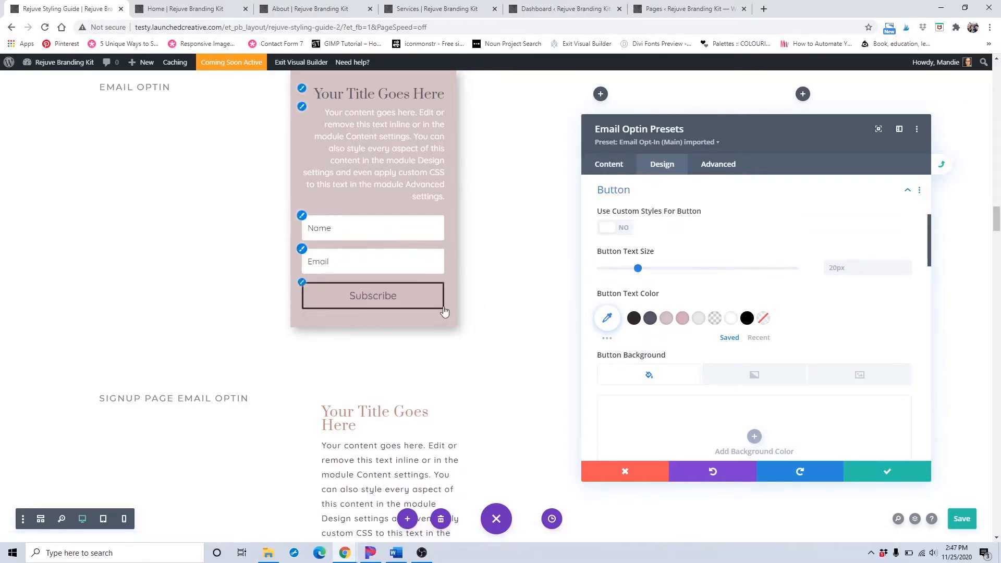
{"action": "left_click", "coordinate": [628, 230]}
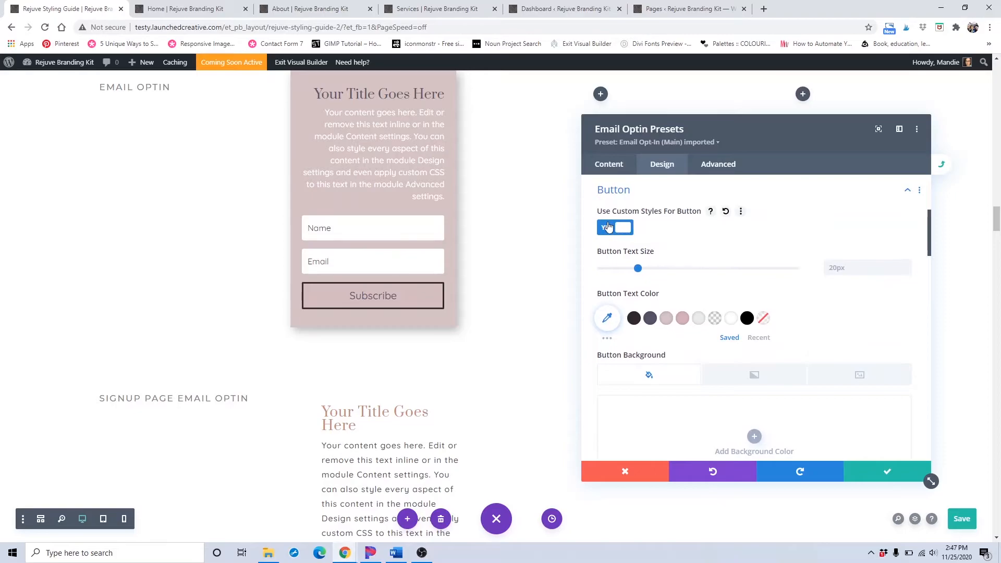
Step: Set the email optin preset's button background to #32292f and its button text color to #eaeaea
{"action": "scroll", "coordinate": [661, 292], "scroll_direction": "down", "scroll_amount": 1}
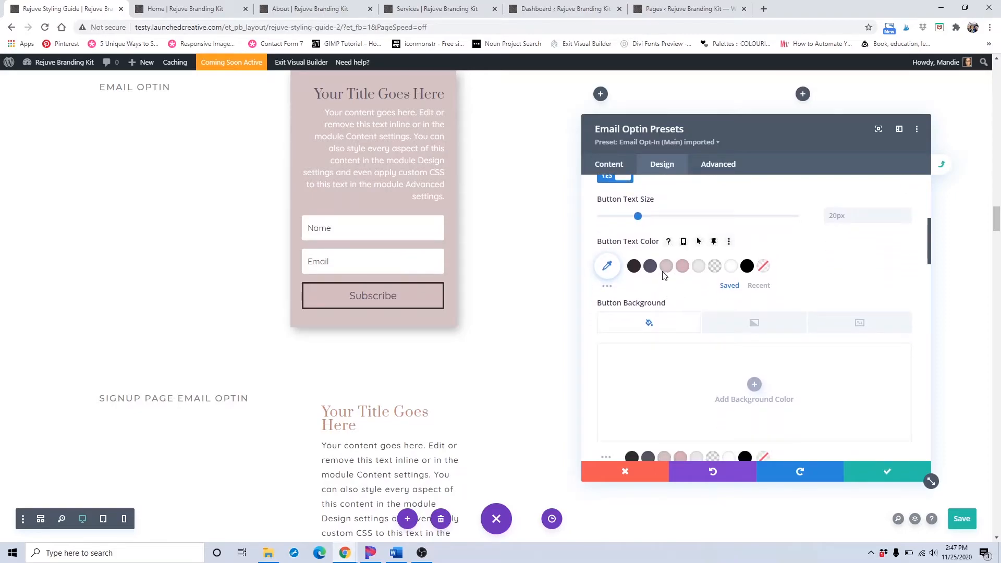
{"action": "scroll", "coordinate": [691, 293], "scroll_direction": "down", "scroll_amount": 1}
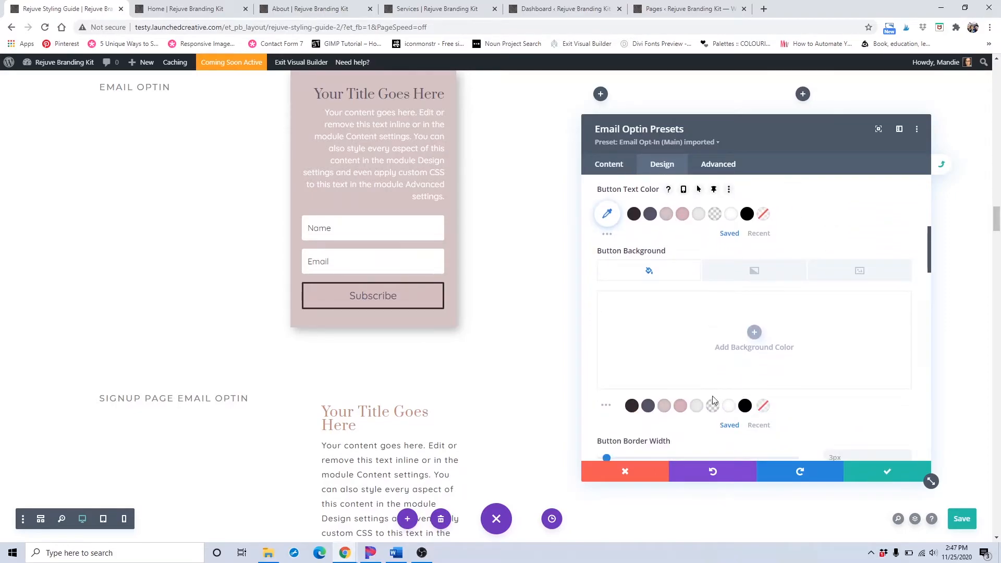
{"action": "left_click", "coordinate": [633, 407]}
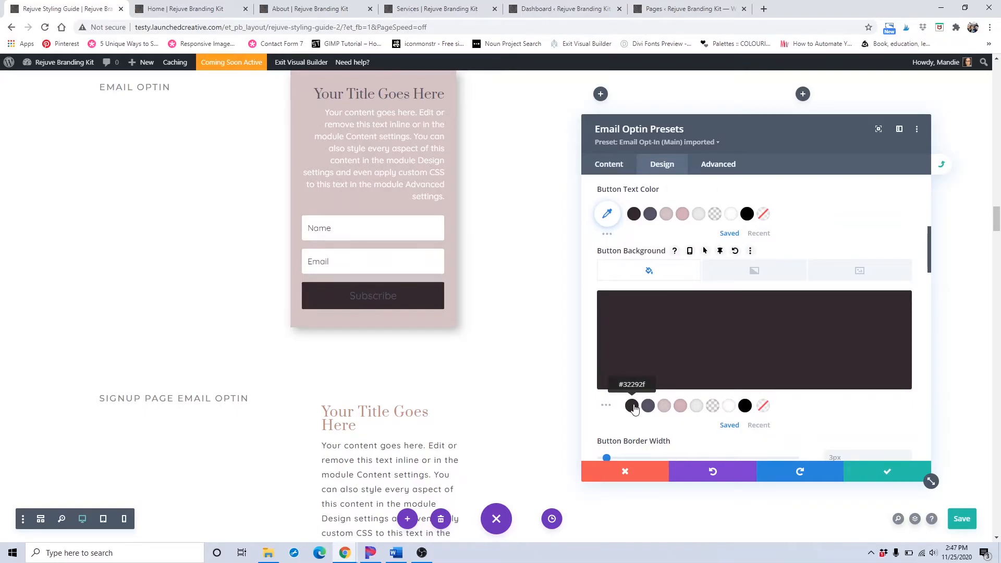
{"action": "scroll", "coordinate": [673, 272], "scroll_direction": "up", "scroll_amount": 1}
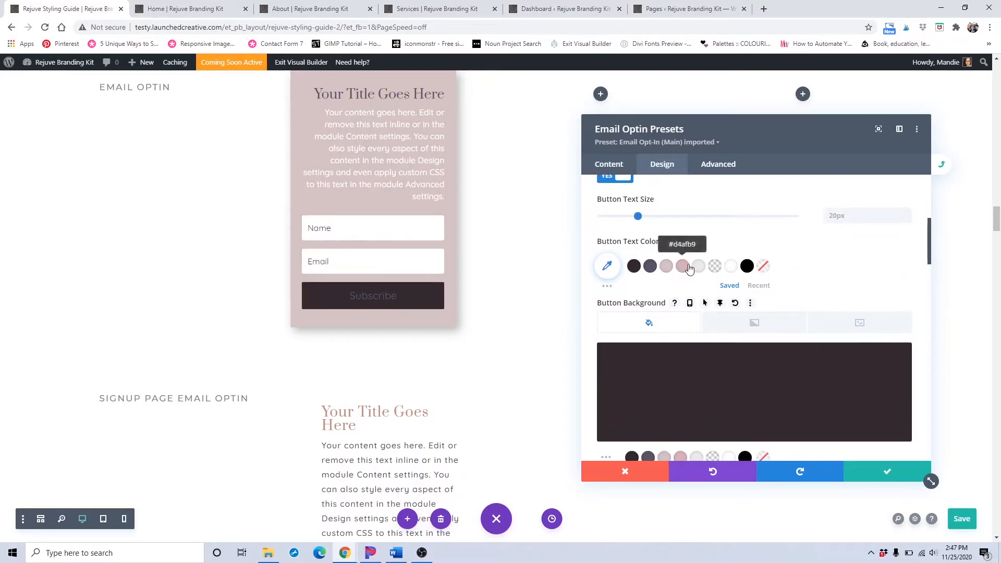
{"action": "left_click", "coordinate": [699, 270]}
Step: Try saved palette colors for the optin button's border and settle on #eaeaea
{"action": "scroll", "coordinate": [699, 273], "scroll_direction": "down", "scroll_amount": 4}
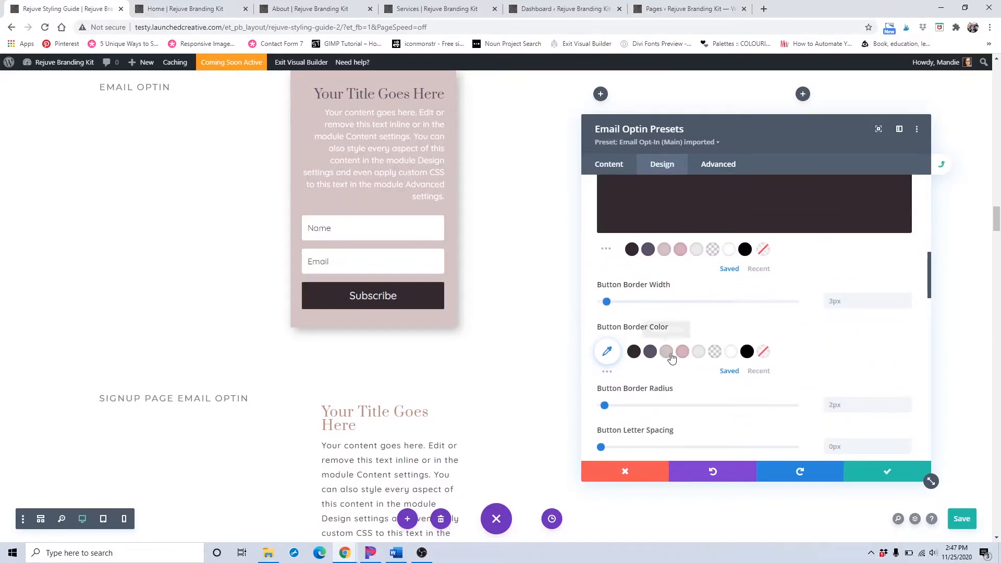
{"action": "left_click", "coordinate": [666, 352]}
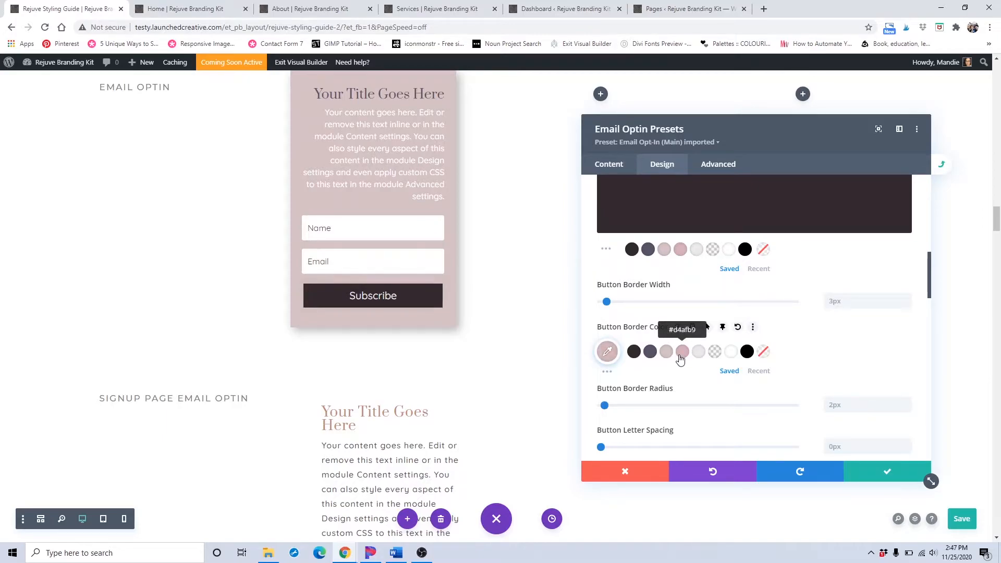
{"action": "left_click", "coordinate": [635, 355]}
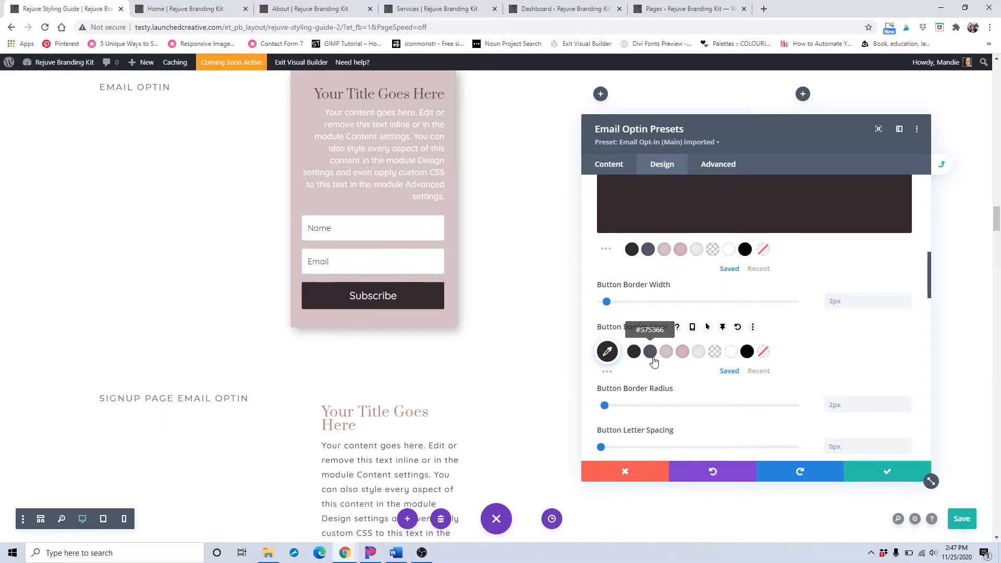
{"action": "left_click", "coordinate": [700, 358]}
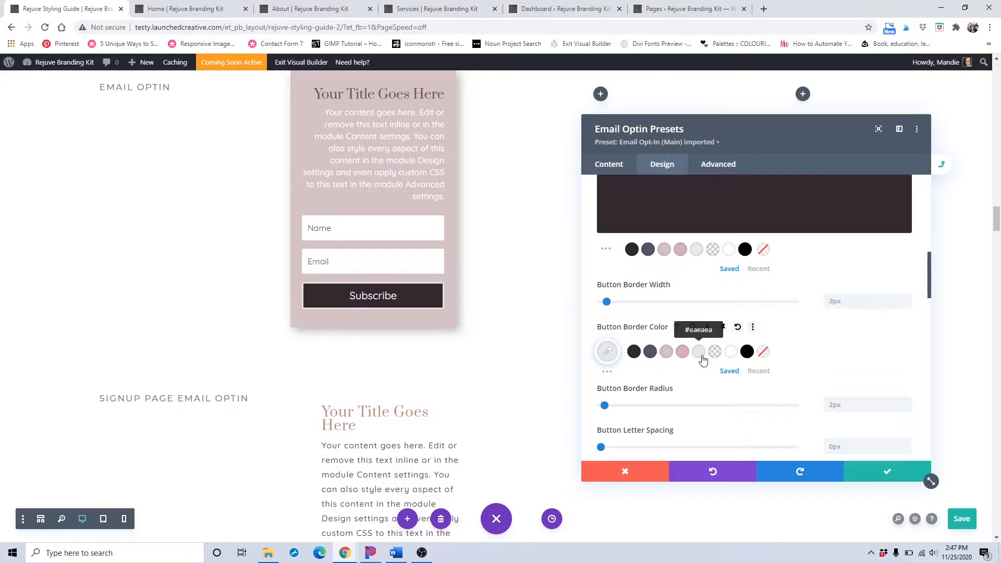
Step: Save the main email optin preset changes site-wide, close the module's settings and save the layout
{"action": "scroll", "coordinate": [700, 358], "scroll_direction": "down", "scroll_amount": 4}
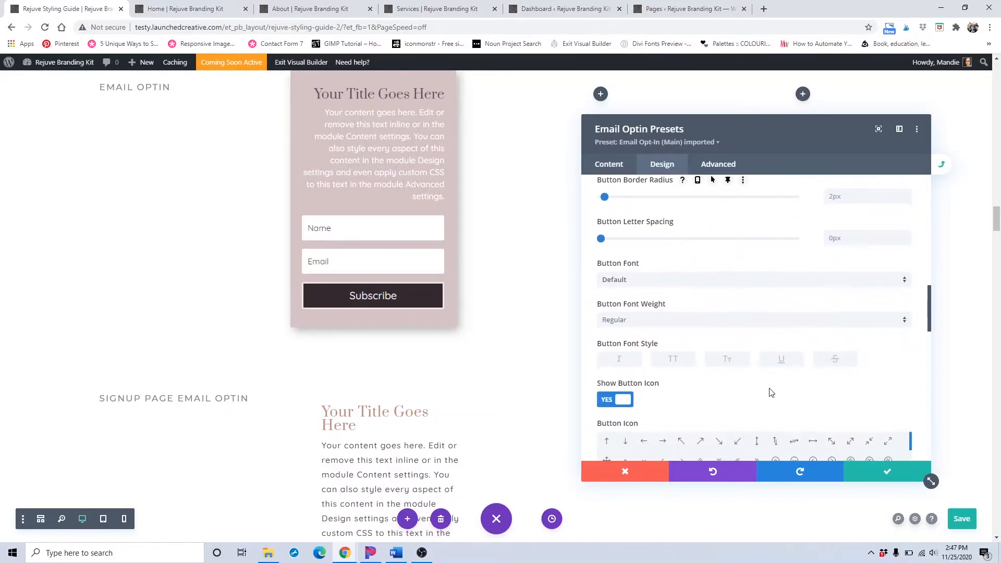
{"action": "scroll", "coordinate": [671, 336], "scroll_direction": "down", "scroll_amount": 3}
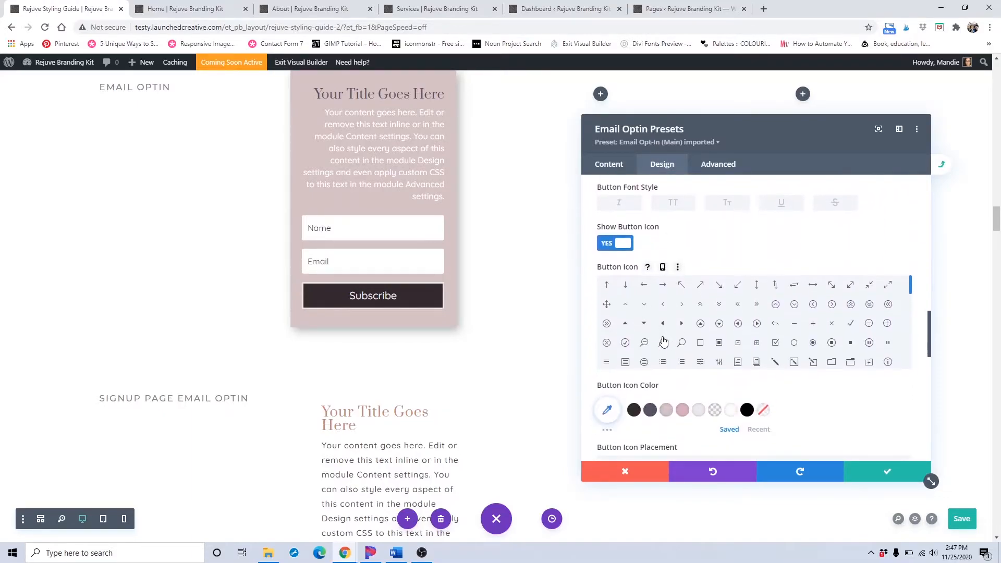
{"action": "scroll", "coordinate": [679, 374], "scroll_direction": "down", "scroll_amount": 3}
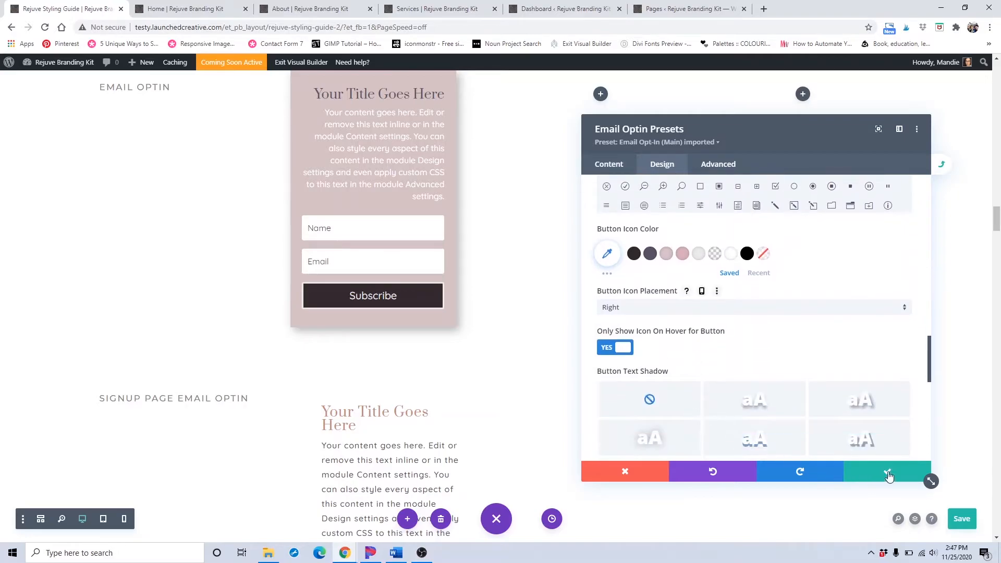
{"action": "left_click", "coordinate": [887, 471]}
{"action": "left_click", "coordinate": [880, 474]}
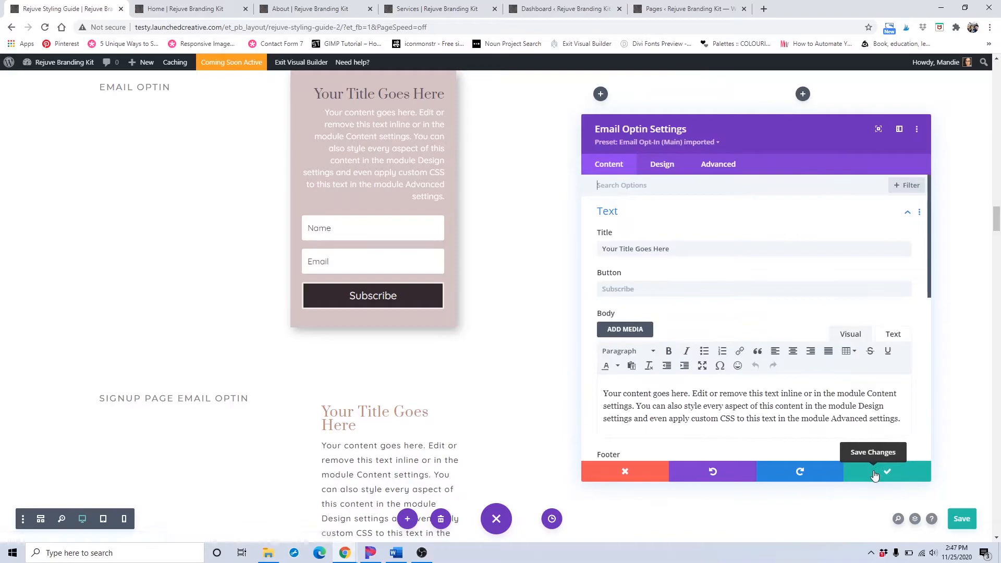
{"action": "left_click", "coordinate": [875, 472]}
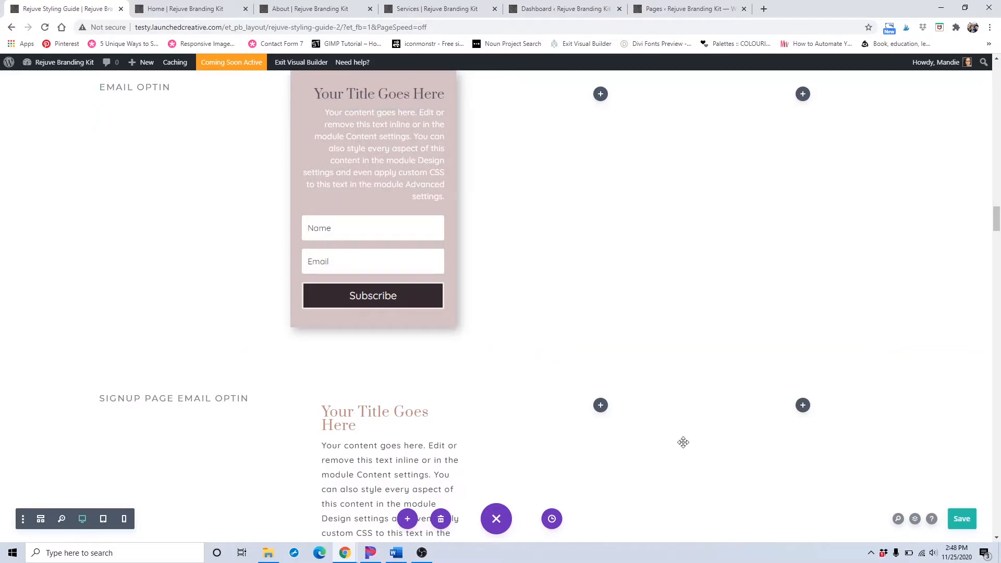
{"action": "scroll", "coordinate": [684, 442], "scroll_direction": "down", "scroll_amount": 2}
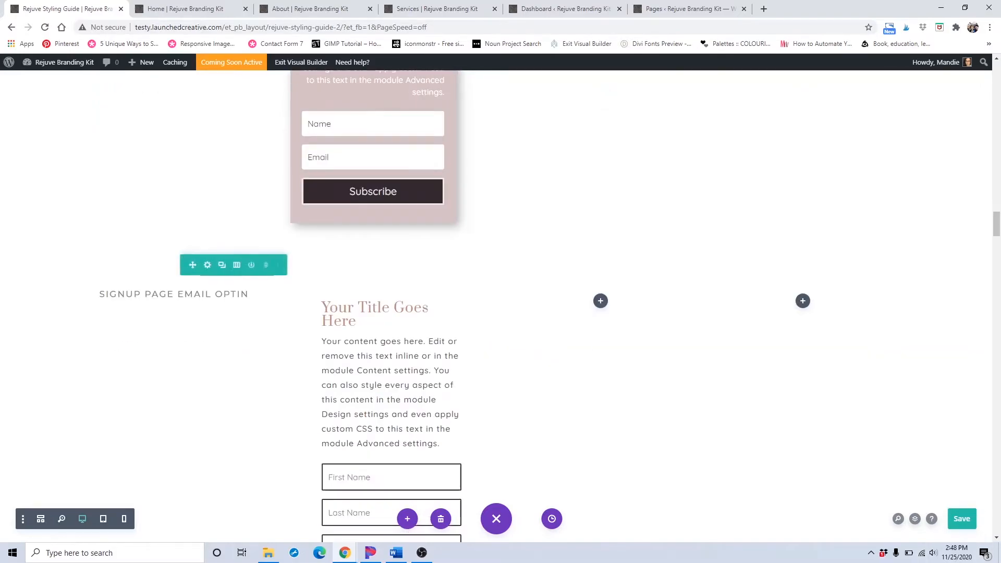
{"action": "left_click", "coordinate": [959, 521]}
Step: Open the preset style of the signup page email optin module for editing
{"action": "scroll", "coordinate": [462, 376], "scroll_direction": "up", "scroll_amount": 2}
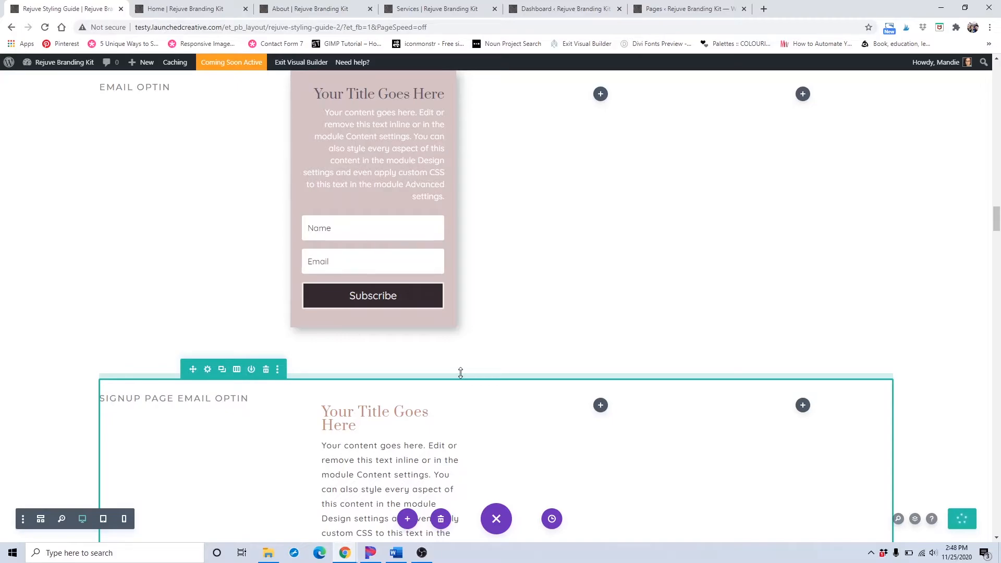
{"action": "scroll", "coordinate": [460, 372], "scroll_direction": "down", "scroll_amount": 3}
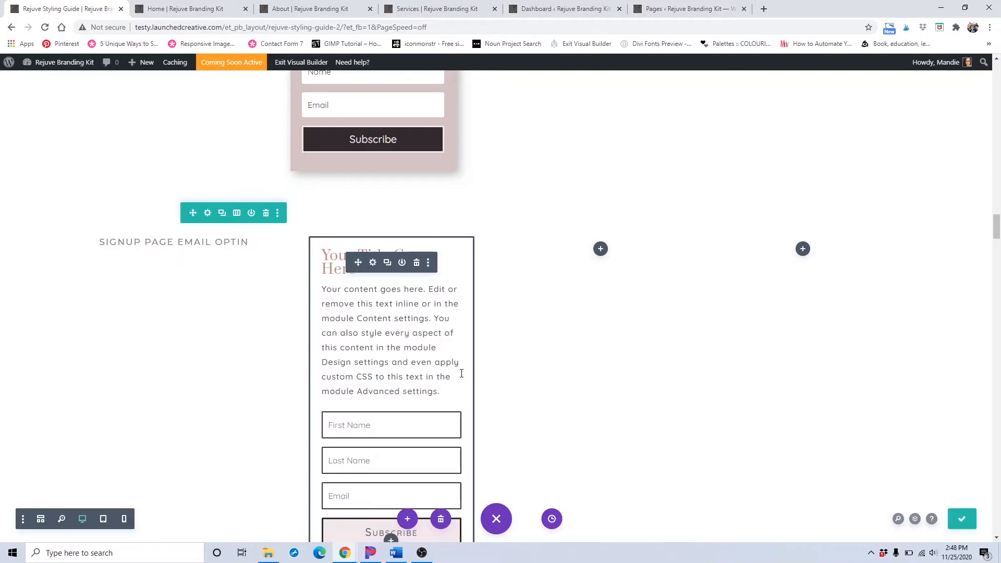
{"action": "scroll", "coordinate": [359, 329], "scroll_direction": "down", "scroll_amount": 1}
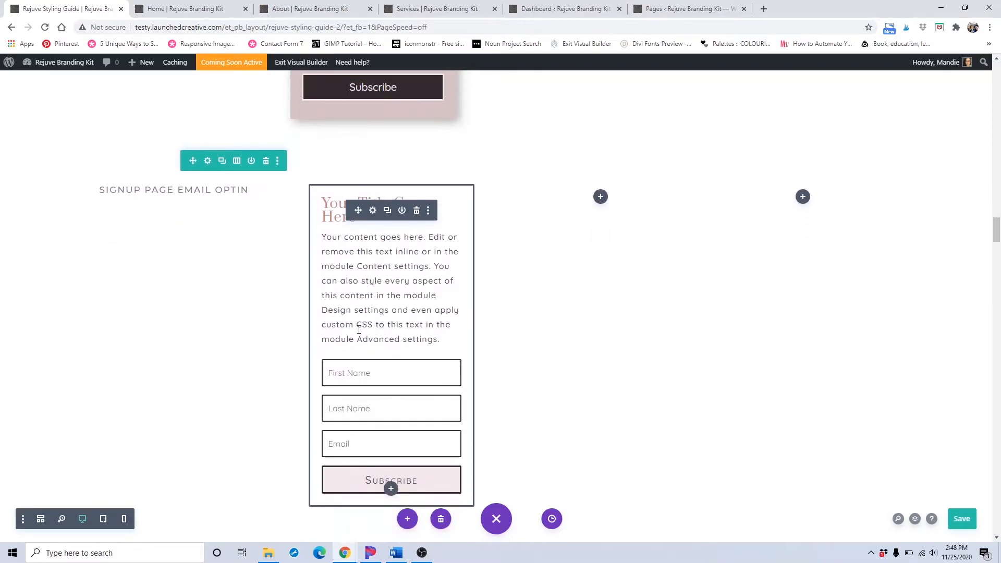
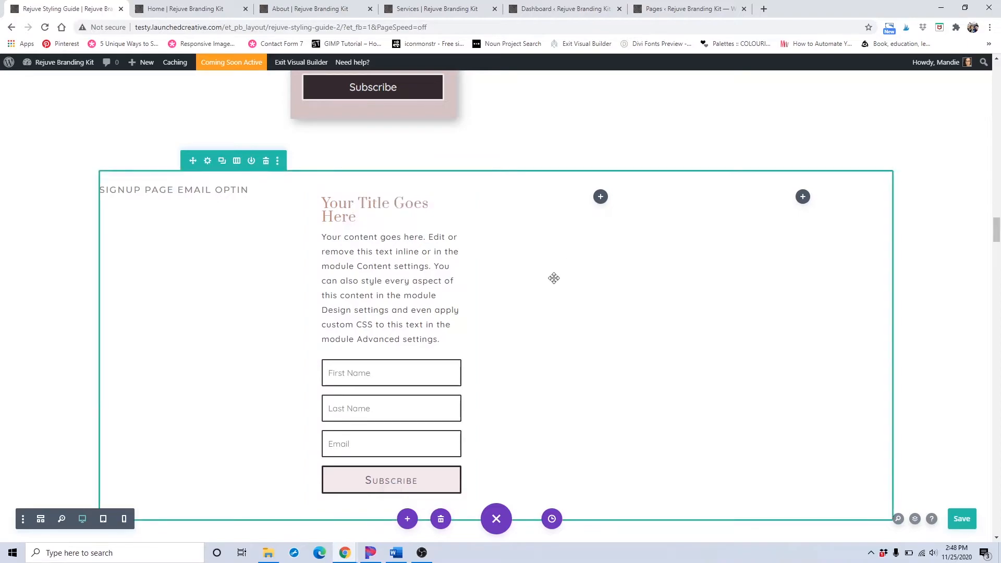
{"action": "mouse_move", "coordinate": [473, 292]}
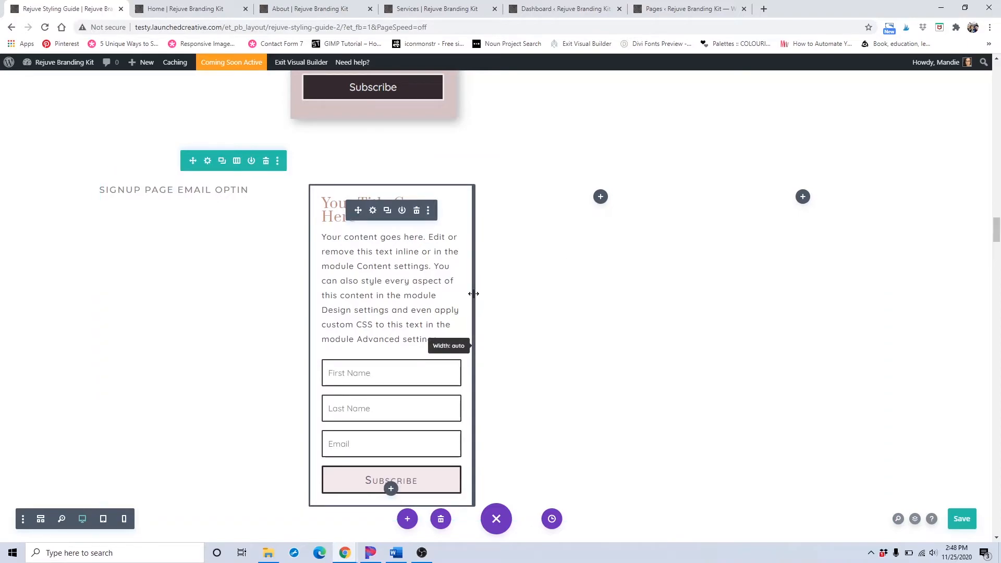
{"action": "left_click", "coordinate": [427, 211]}
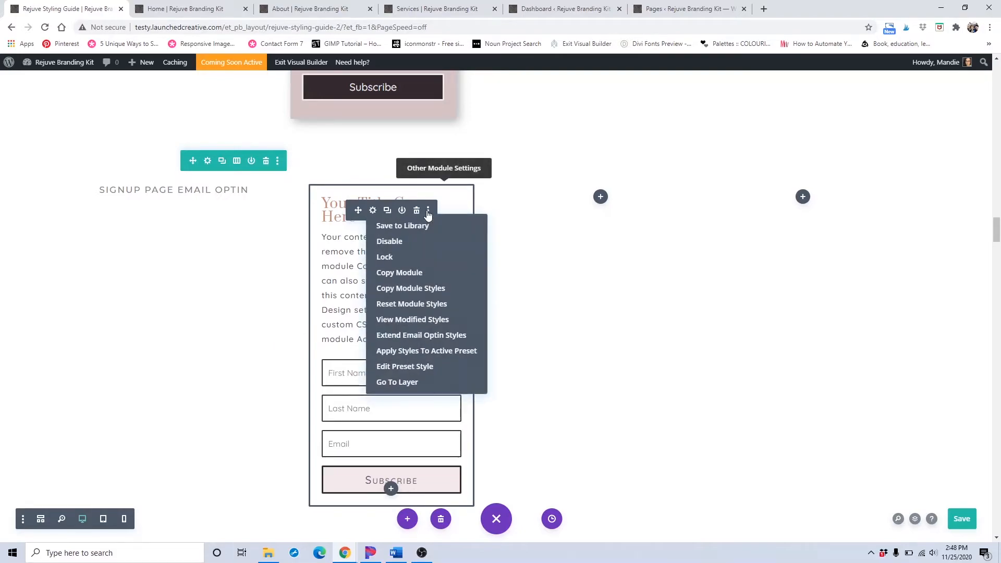
{"action": "left_click", "coordinate": [401, 365]}
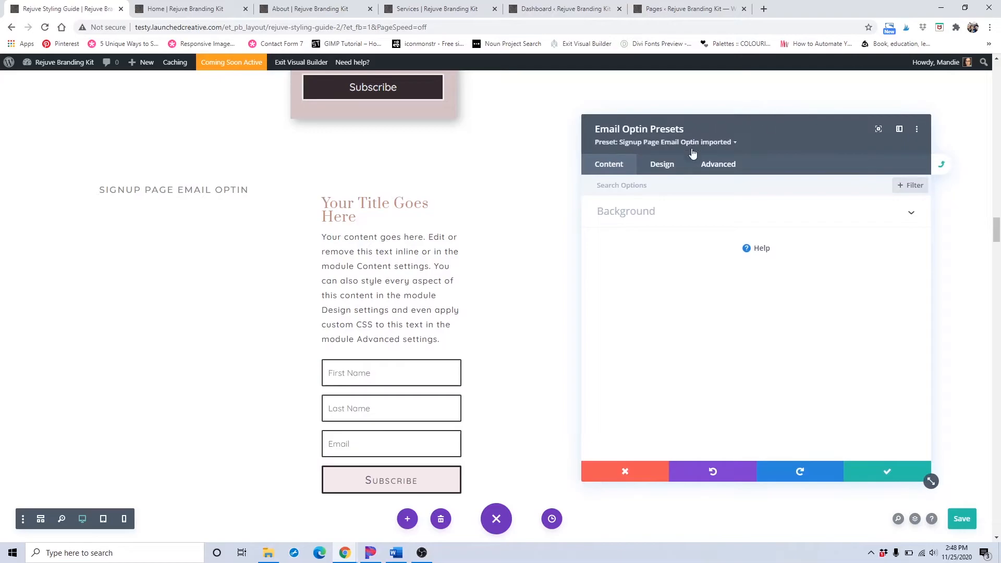
Step: Try #d4afb9 and #575366 as the signup optin preset's background color, then remove the background color
{"action": "left_click", "coordinate": [680, 164]}
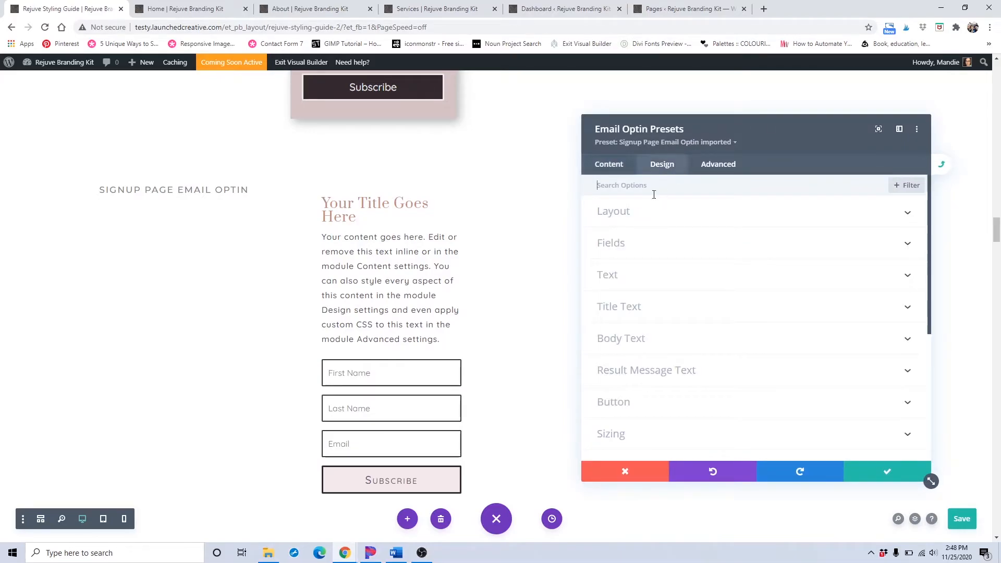
{"action": "left_click", "coordinate": [607, 165]}
{"action": "left_click", "coordinate": [626, 211]}
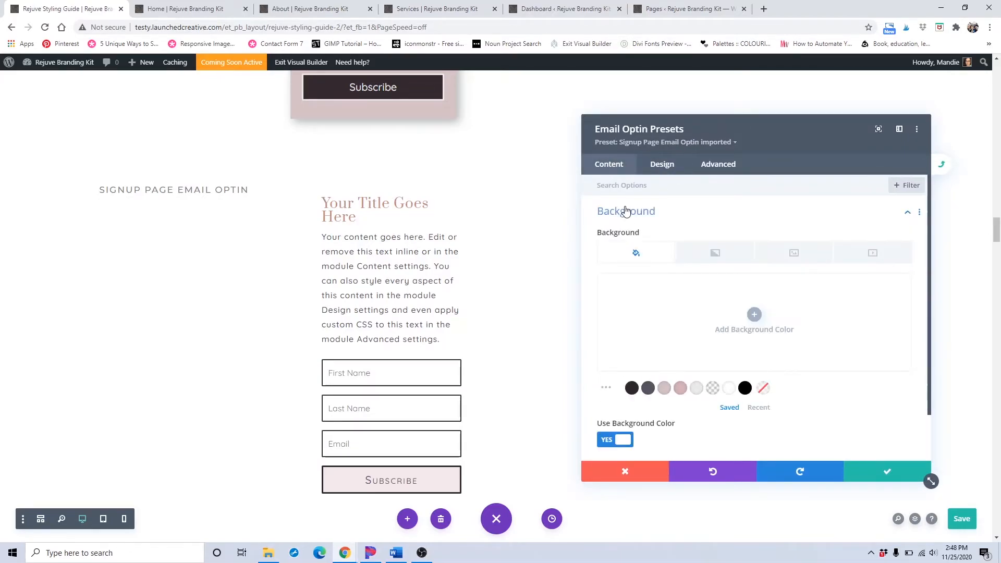
{"action": "left_click", "coordinate": [681, 388]}
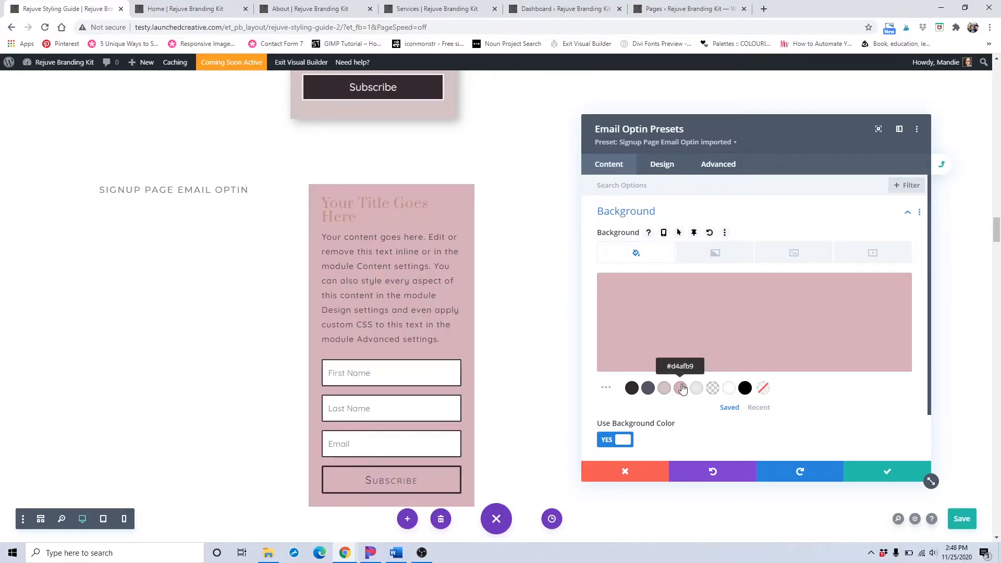
{"action": "left_click", "coordinate": [710, 233]}
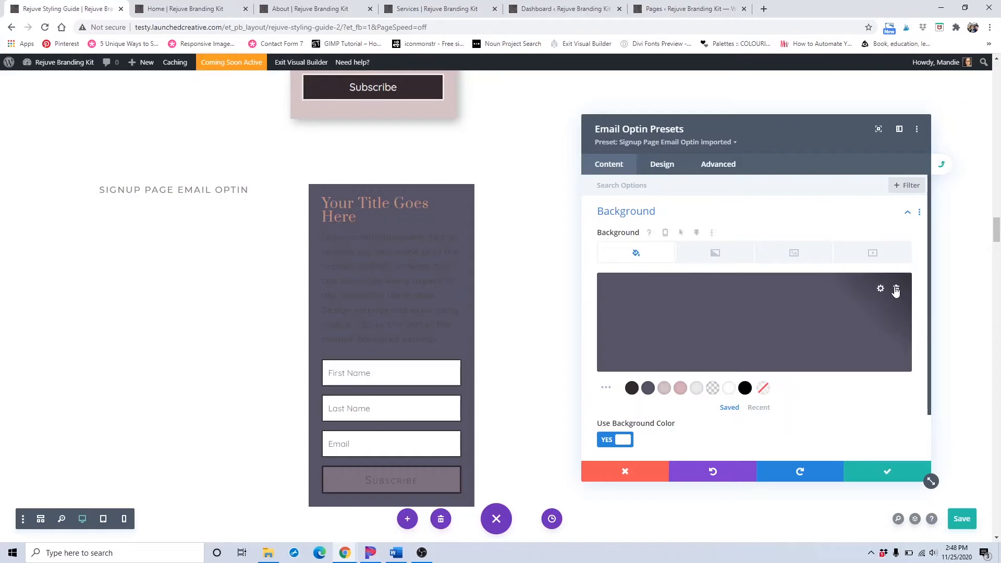
{"action": "left_click", "coordinate": [897, 282]}
Step: Try palette colors for the signup optin preset's title text and set it to #d4afb9
{"action": "left_click", "coordinate": [664, 167]}
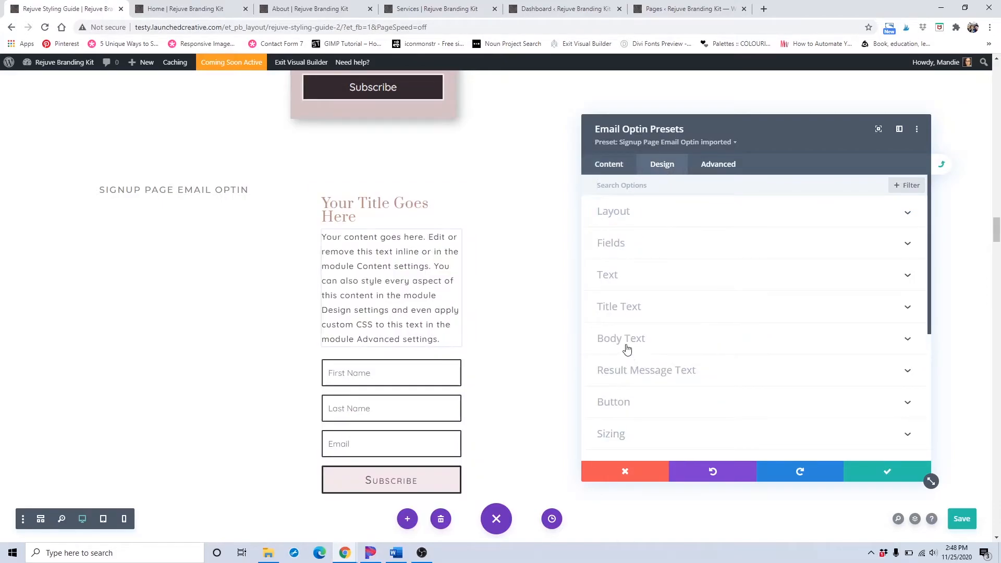
{"action": "left_click", "coordinate": [632, 313]}
{"action": "scroll", "coordinate": [643, 311], "scroll_direction": "down", "scroll_amount": 2}
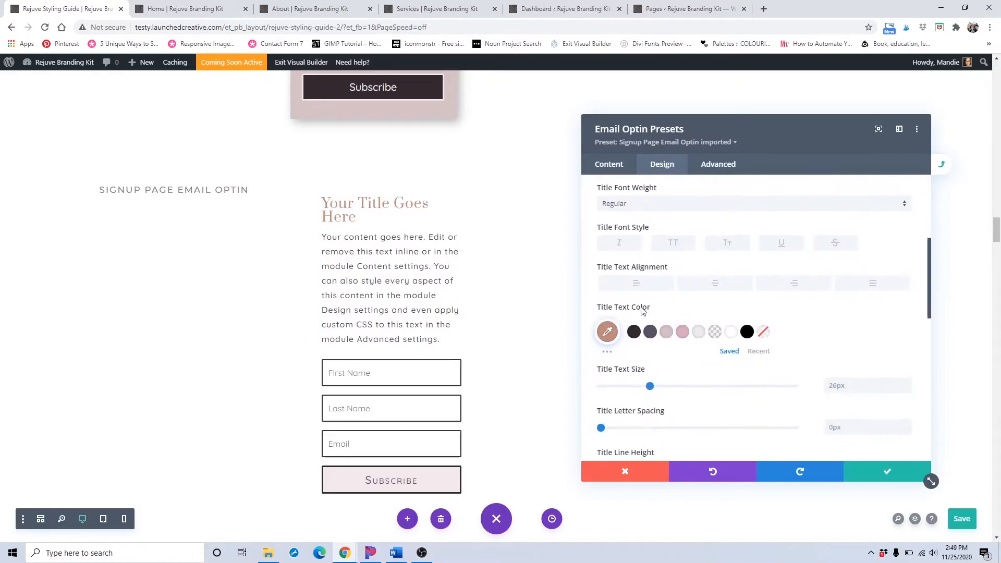
{"action": "left_click", "coordinate": [684, 333]}
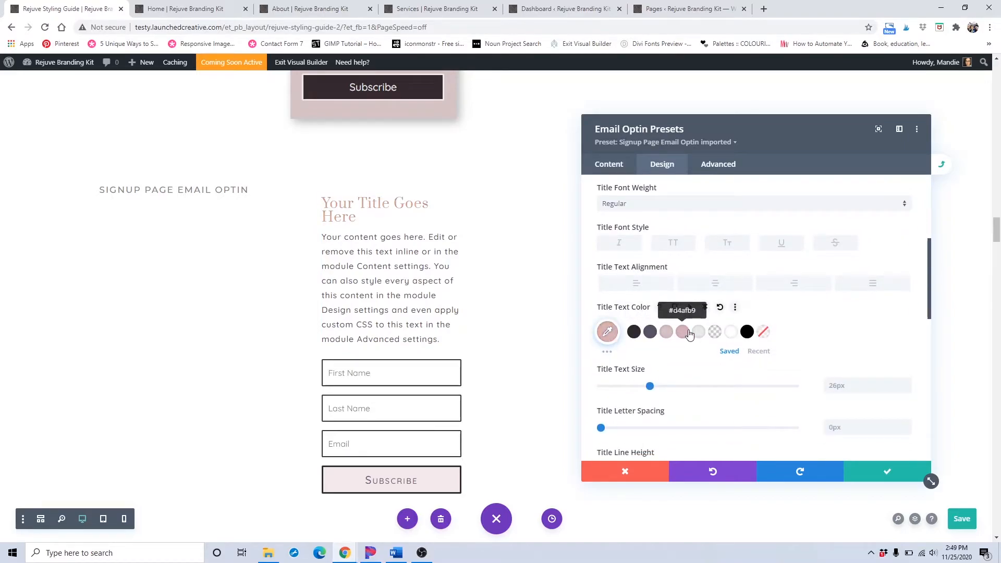
{"action": "left_click", "coordinate": [651, 332]}
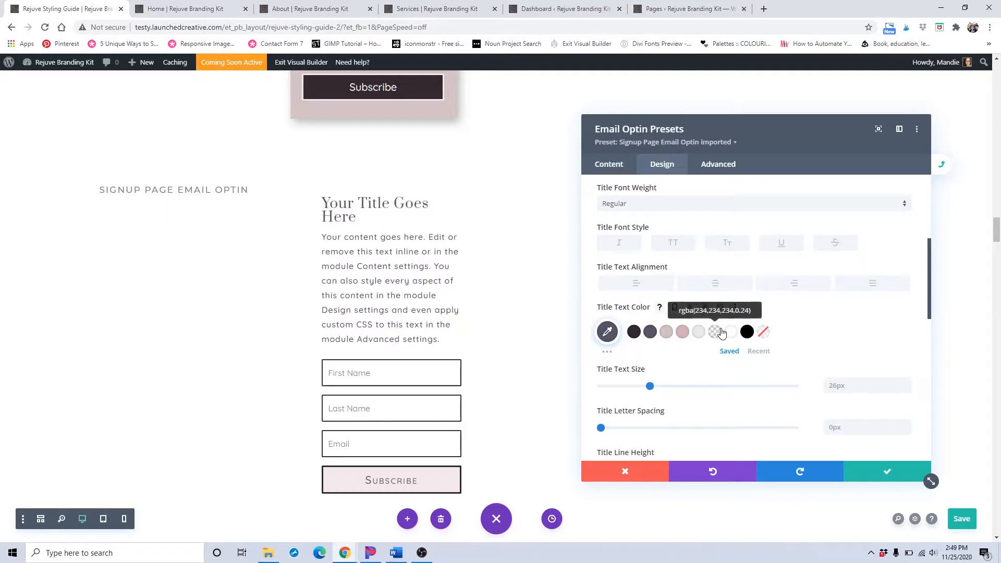
{"action": "scroll", "coordinate": [690, 295], "scroll_direction": "down", "scroll_amount": 1}
{"action": "left_click", "coordinate": [683, 281]}
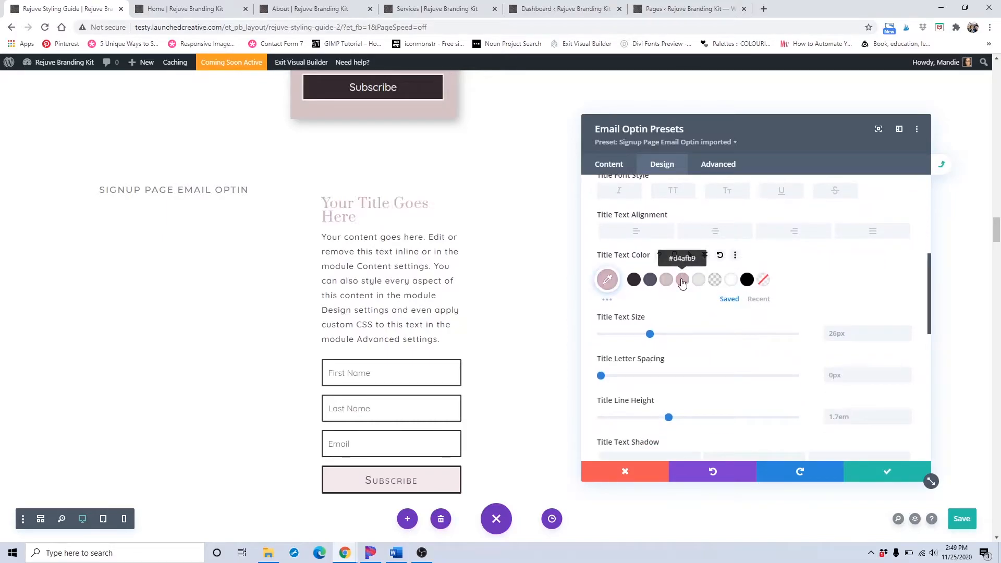
Step: Save the signup page email optin preset changes site-wide and close the module's settings
{"action": "scroll", "coordinate": [713, 301], "scroll_direction": "down", "scroll_amount": 1}
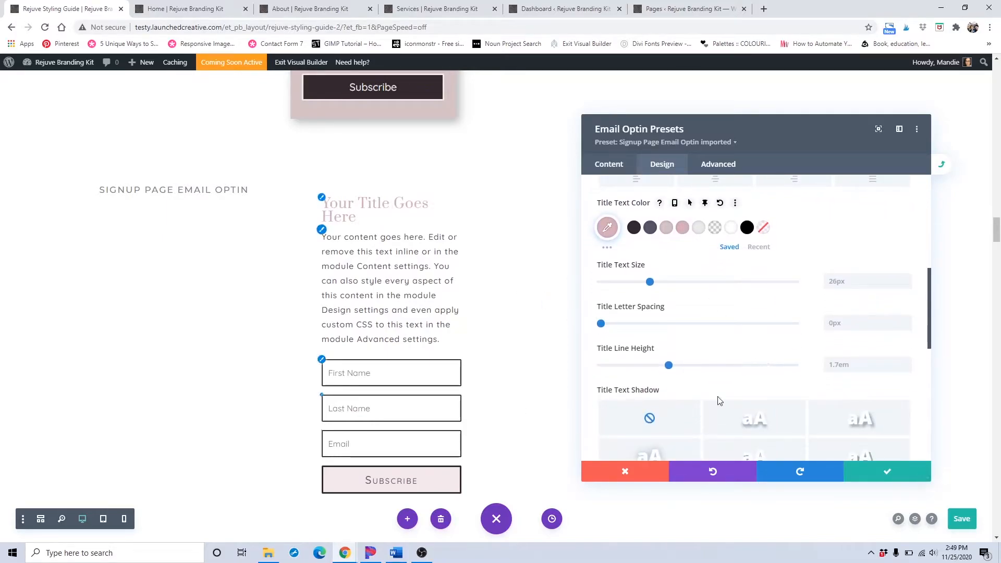
{"action": "scroll", "coordinate": [755, 311], "scroll_direction": "down", "scroll_amount": 2}
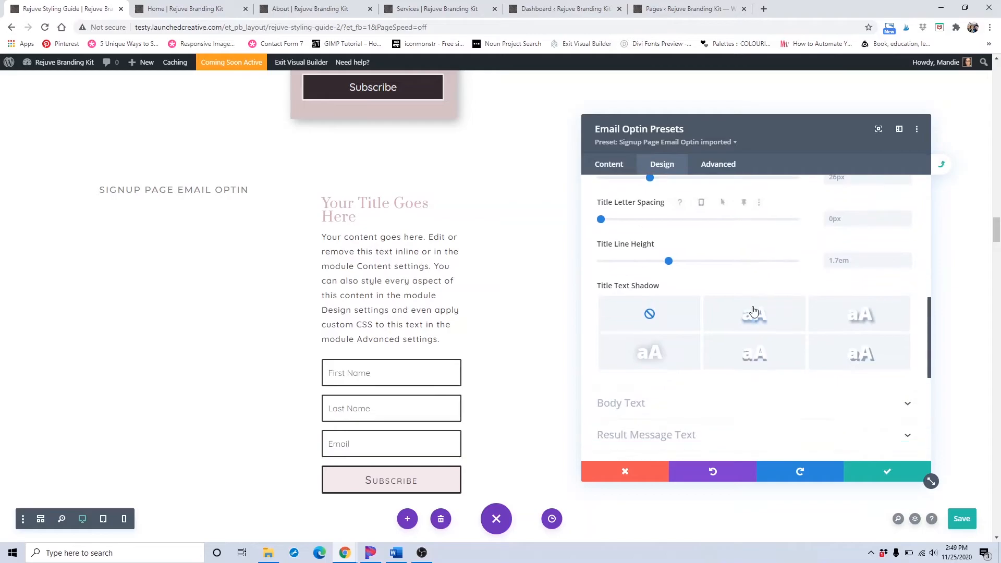
{"action": "left_click", "coordinate": [879, 479]}
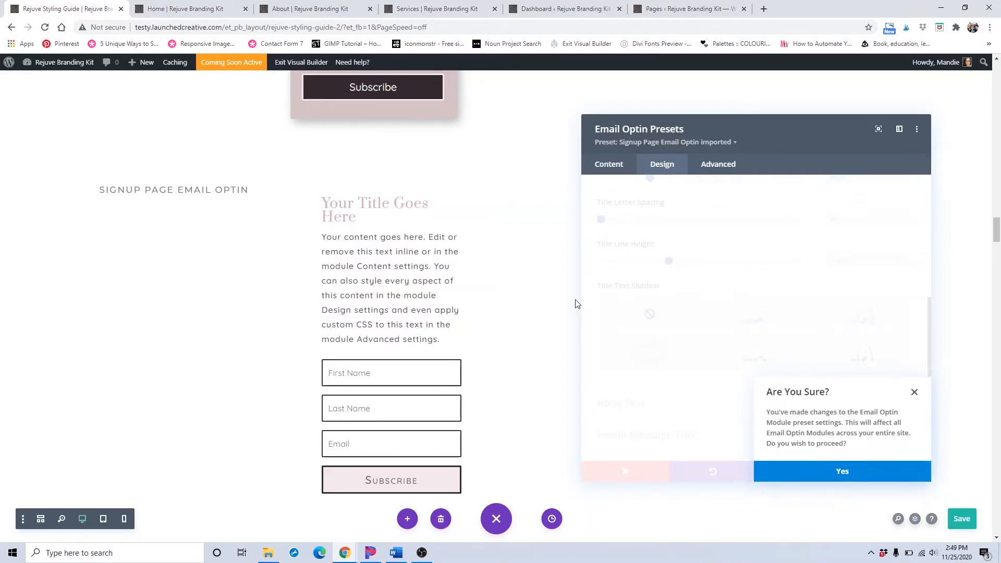
{"action": "left_click", "coordinate": [840, 476]}
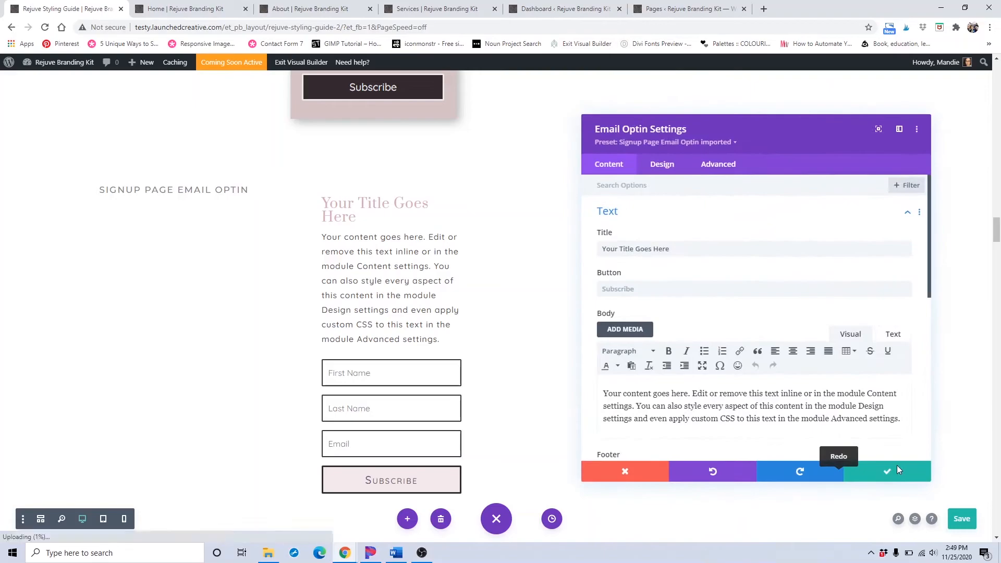
{"action": "left_click", "coordinate": [889, 475]}
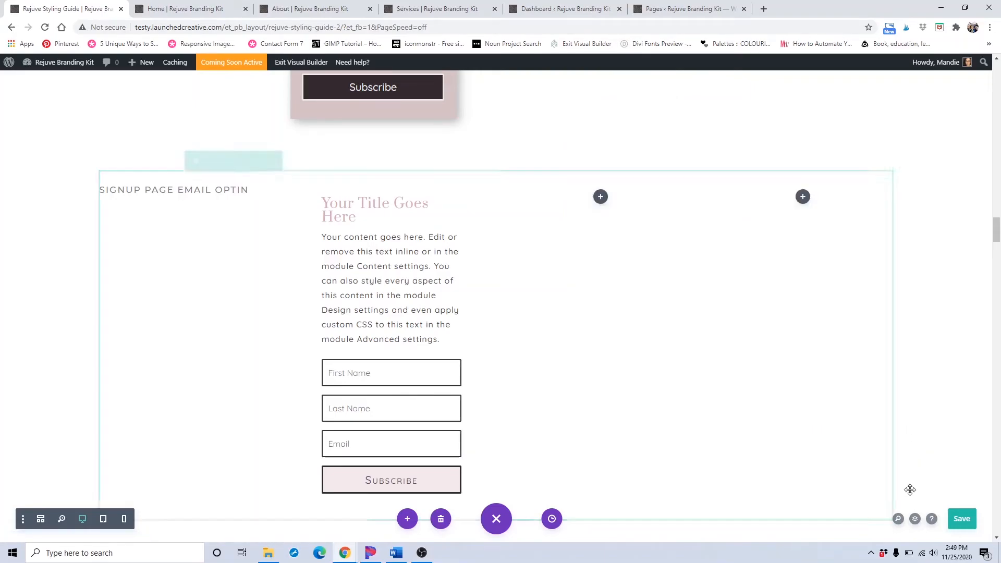
Step: Open the main Email Optin module's preset style for editing and review its title text design options
{"action": "scroll", "coordinate": [501, 328], "scroll_direction": "up", "scroll_amount": 6}
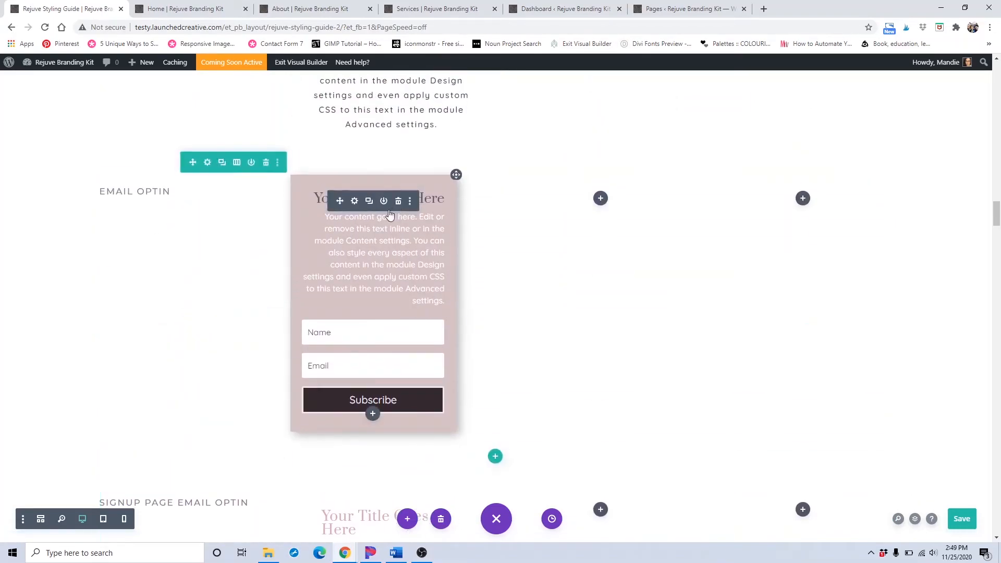
{"action": "left_click", "coordinate": [410, 204]}
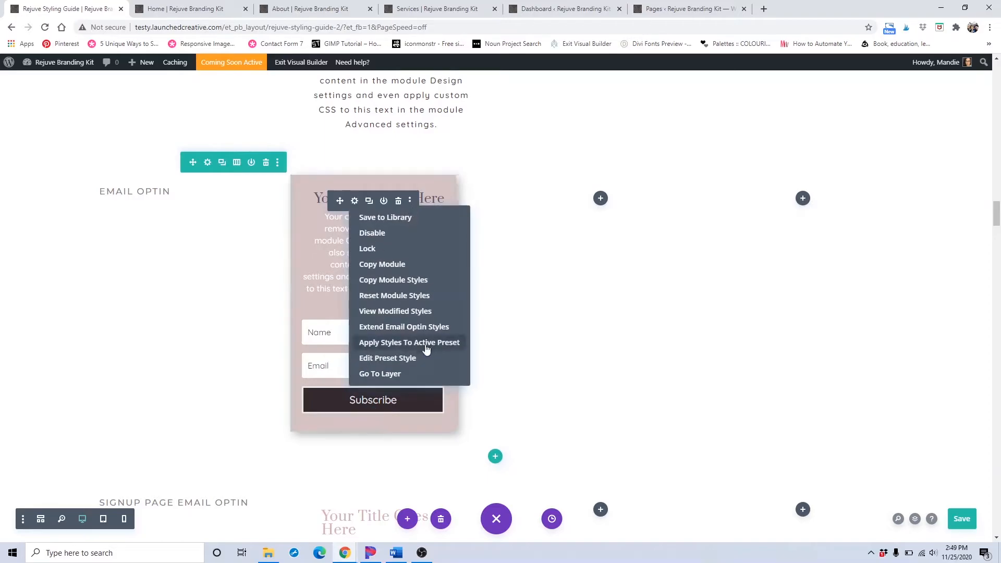
{"action": "left_click", "coordinate": [658, 166]}
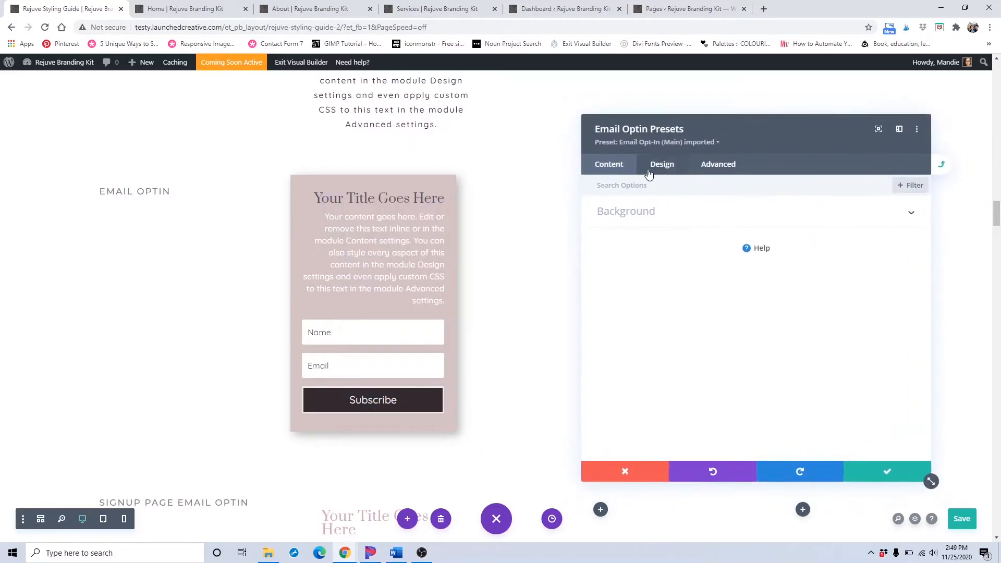
{"action": "left_click", "coordinate": [612, 312]}
{"action": "scroll", "coordinate": [637, 323], "scroll_direction": "down", "scroll_amount": 10}
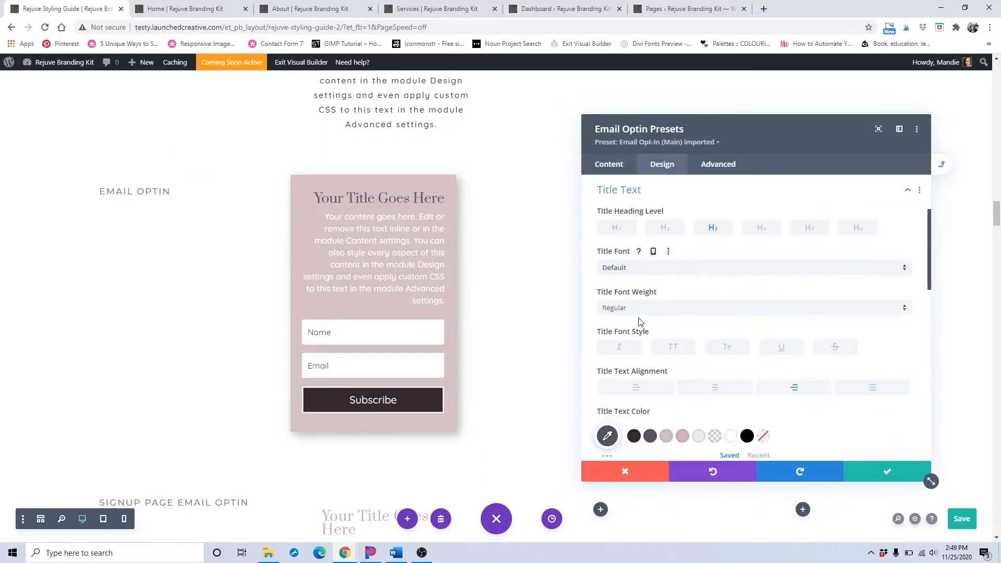
{"action": "scroll", "coordinate": [639, 320], "scroll_direction": "up", "scroll_amount": 4}
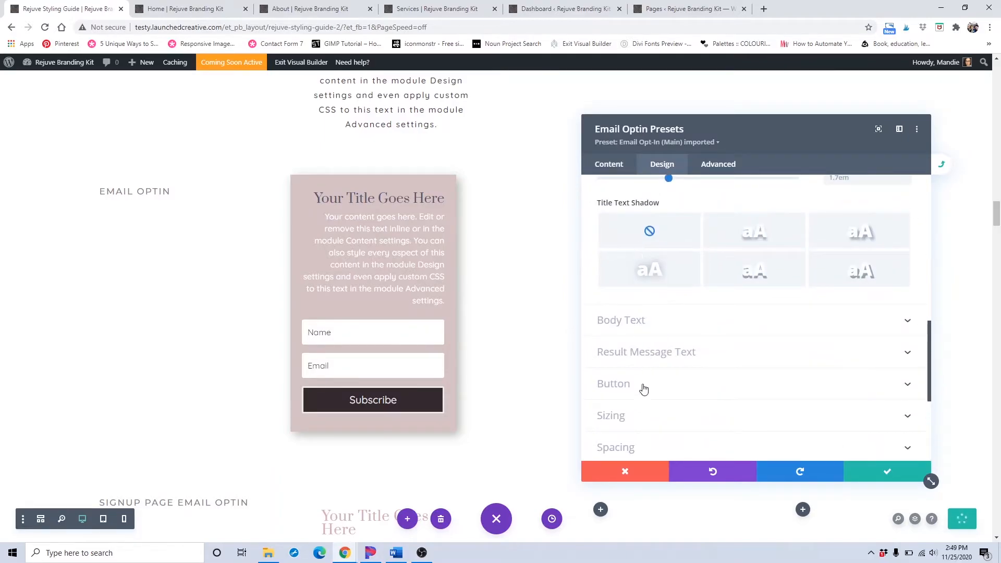
Step: Set the main email optin preset's button font style to small caps
{"action": "left_click", "coordinate": [651, 386]}
{"action": "scroll", "coordinate": [726, 344], "scroll_direction": "down", "scroll_amount": 6}
{"action": "scroll", "coordinate": [727, 344], "scroll_direction": "down", "scroll_amount": 8}
{"action": "scroll", "coordinate": [726, 345], "scroll_direction": "up", "scroll_amount": 5}
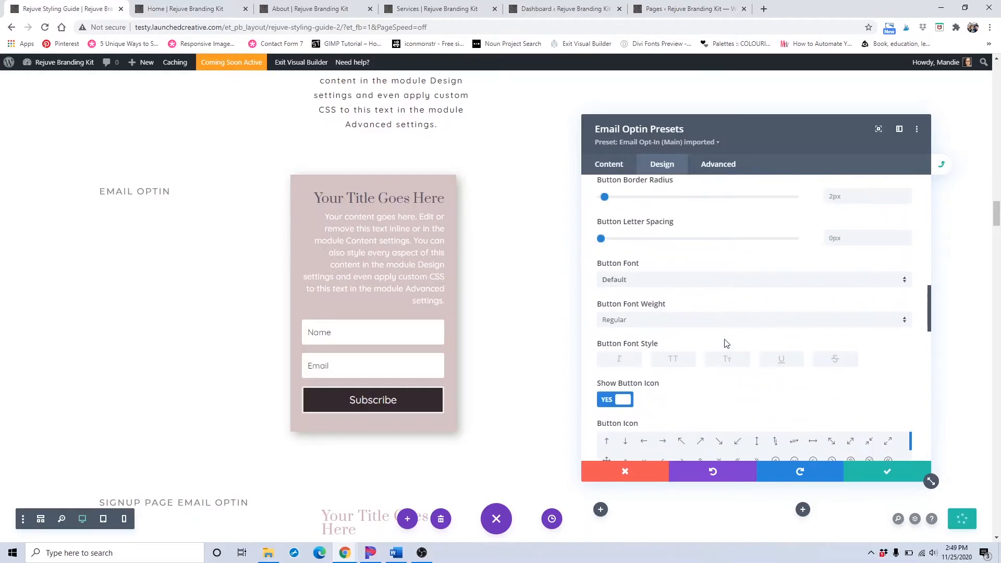
{"action": "left_click", "coordinate": [728, 359]}
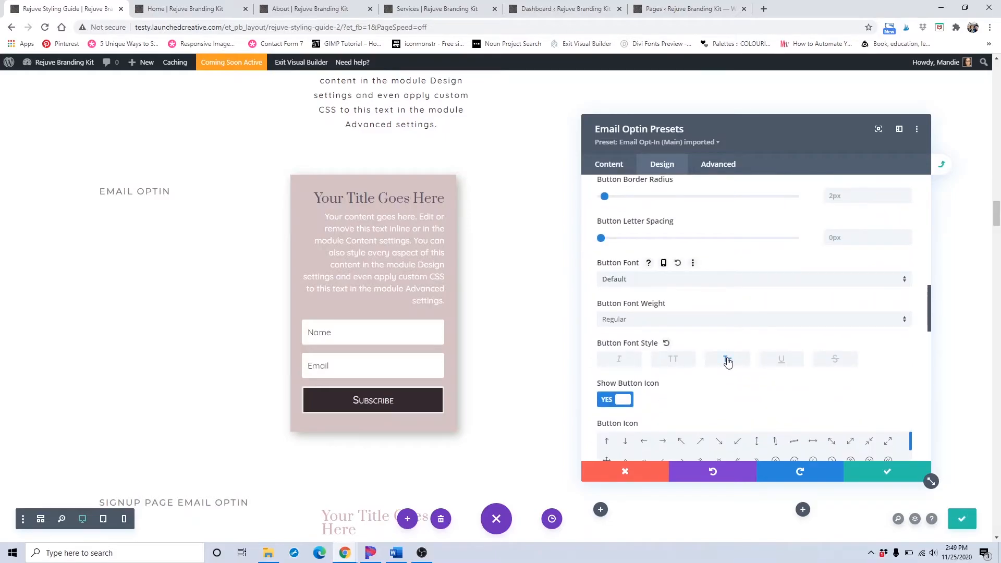
Step: Save the main email optin preset changes site-wide and close the module's settings
{"action": "left_click", "coordinate": [892, 477]}
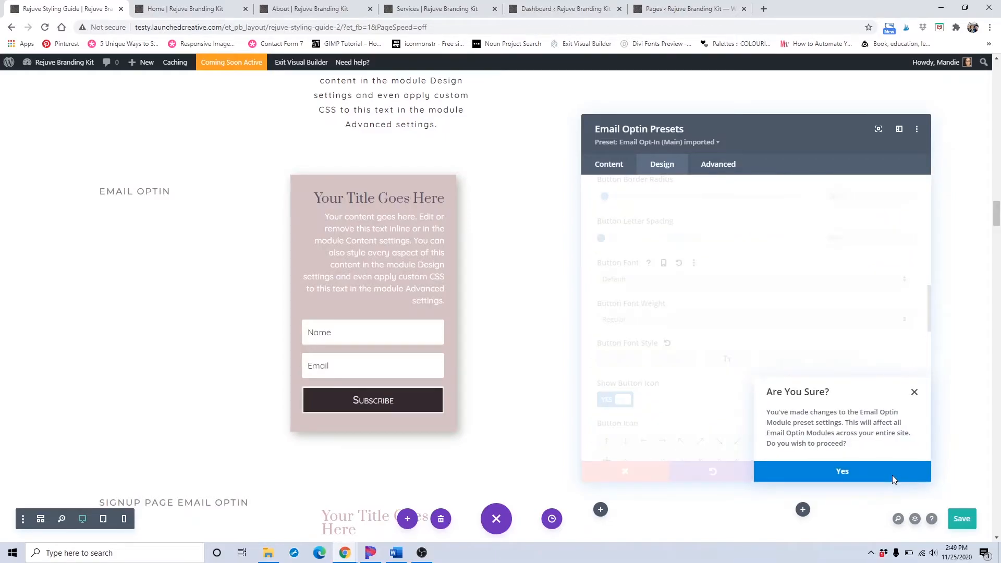
{"action": "left_click", "coordinate": [845, 472]}
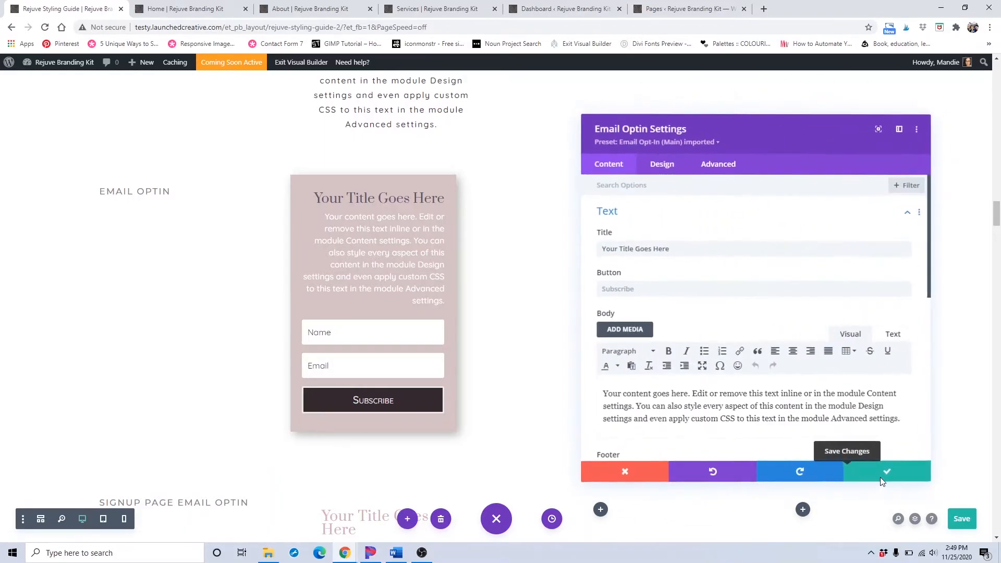
{"action": "left_click", "coordinate": [886, 476]}
Step: Open the contact form module's preset style for editing and show its design options
{"action": "scroll", "coordinate": [585, 361], "scroll_direction": "down", "scroll_amount": 11}
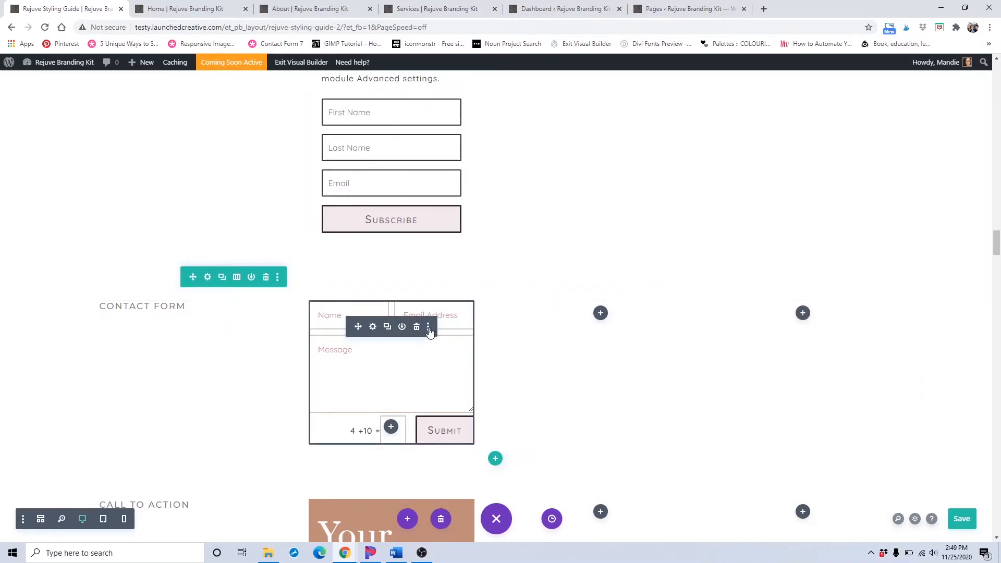
{"action": "left_click", "coordinate": [428, 329]}
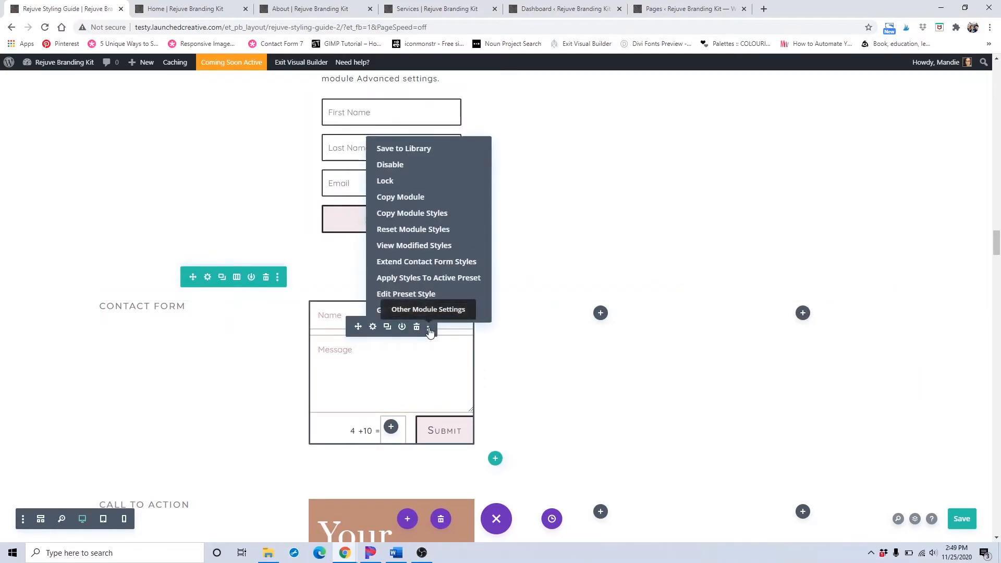
{"action": "left_click", "coordinate": [426, 293]}
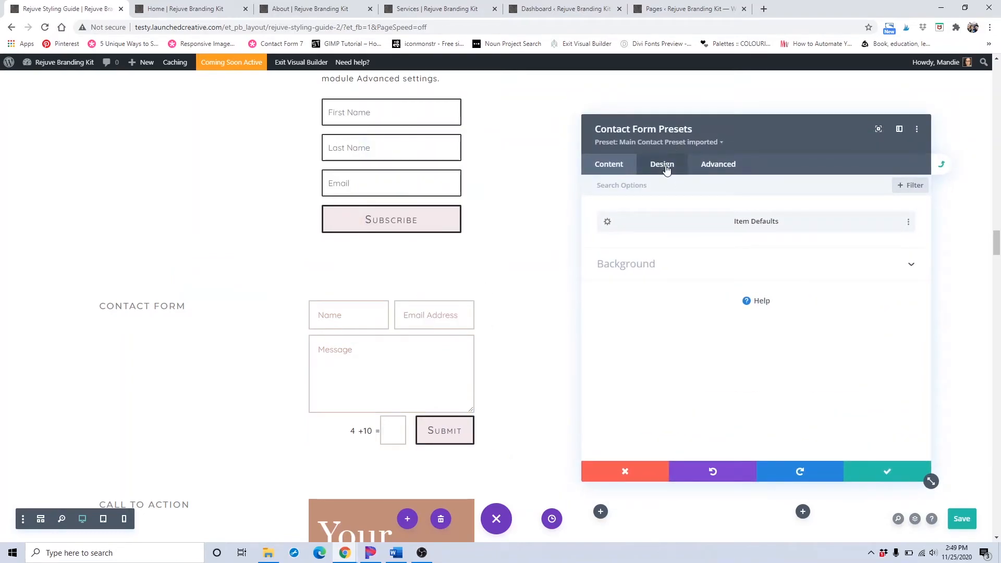
{"action": "left_click", "coordinate": [666, 170]}
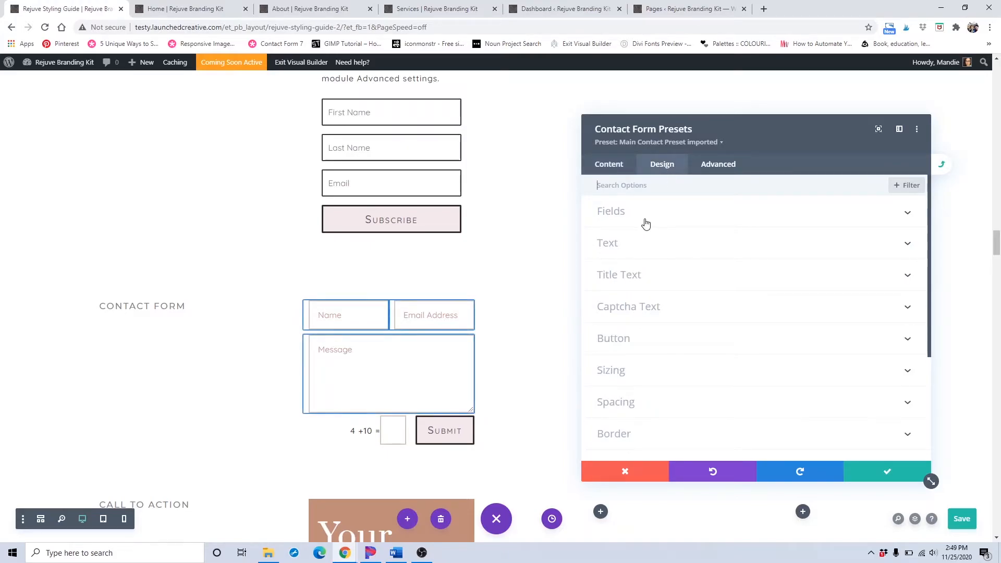
Step: Try #d4afb9 for the contact form preset's fields text color and set it to #575366
{"action": "left_click", "coordinate": [666, 222]}
{"action": "scroll", "coordinate": [666, 222], "scroll_direction": "down", "scroll_amount": 1}
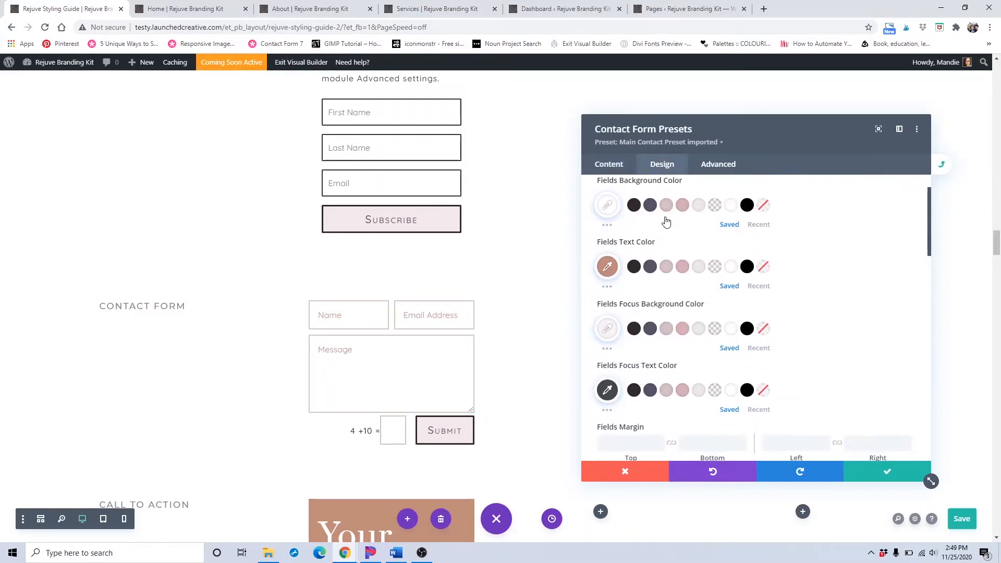
{"action": "left_click", "coordinate": [650, 267]}
{"action": "left_click", "coordinate": [687, 268]}
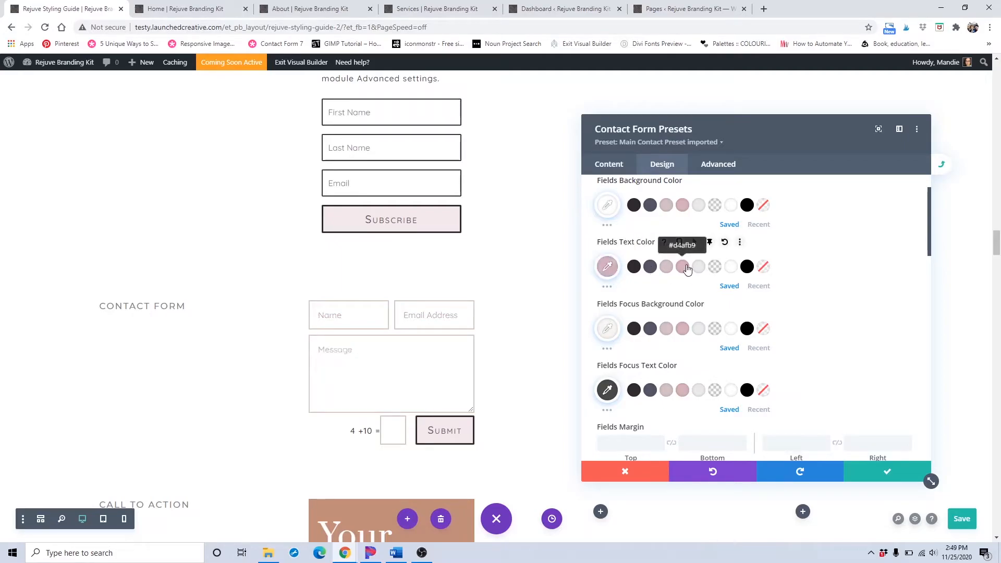
{"action": "left_click", "coordinate": [650, 267]}
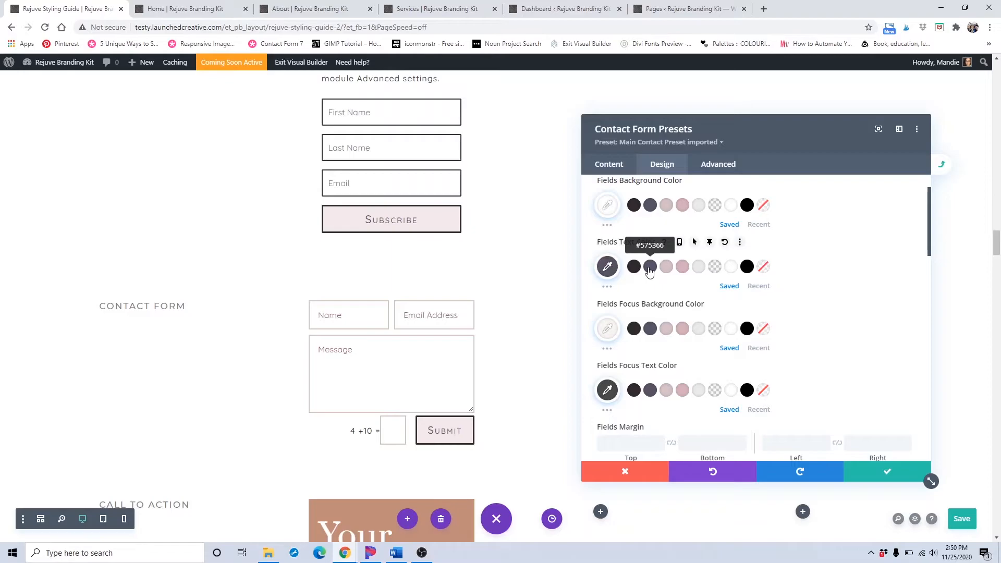
{"action": "scroll", "coordinate": [609, 266], "scroll_direction": "up", "scroll_amount": 1}
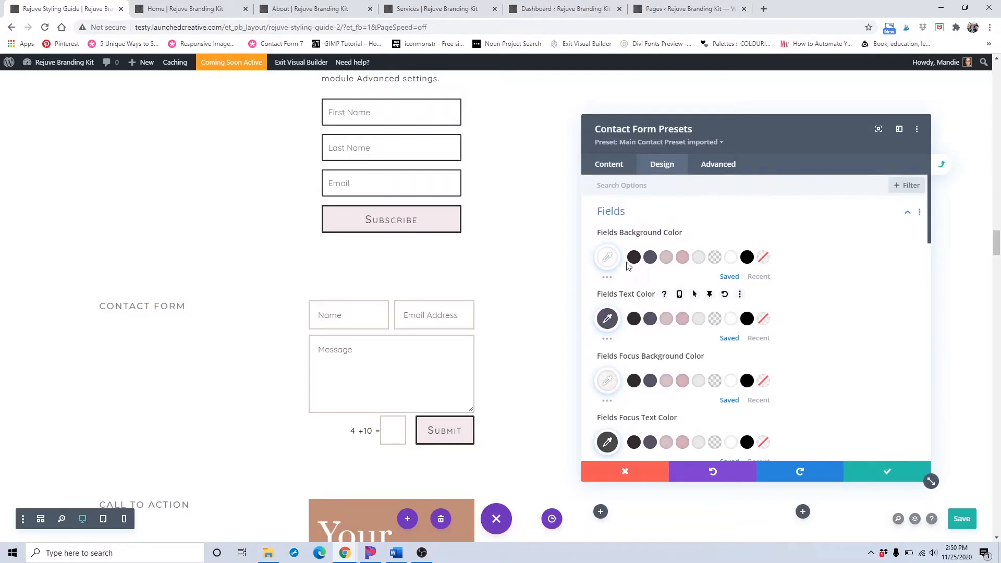
{"action": "scroll", "coordinate": [650, 282], "scroll_direction": "down", "scroll_amount": 1}
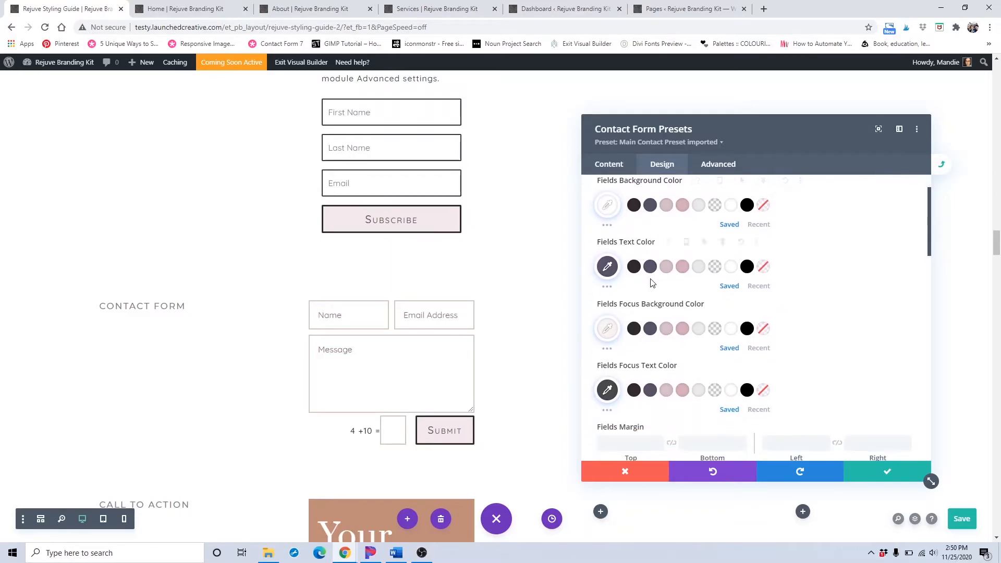
Step: Set the contact form preset's fields focus background color to the saved greyish pink, previewing it on the Email Address field
{"action": "left_click", "coordinate": [442, 316]}
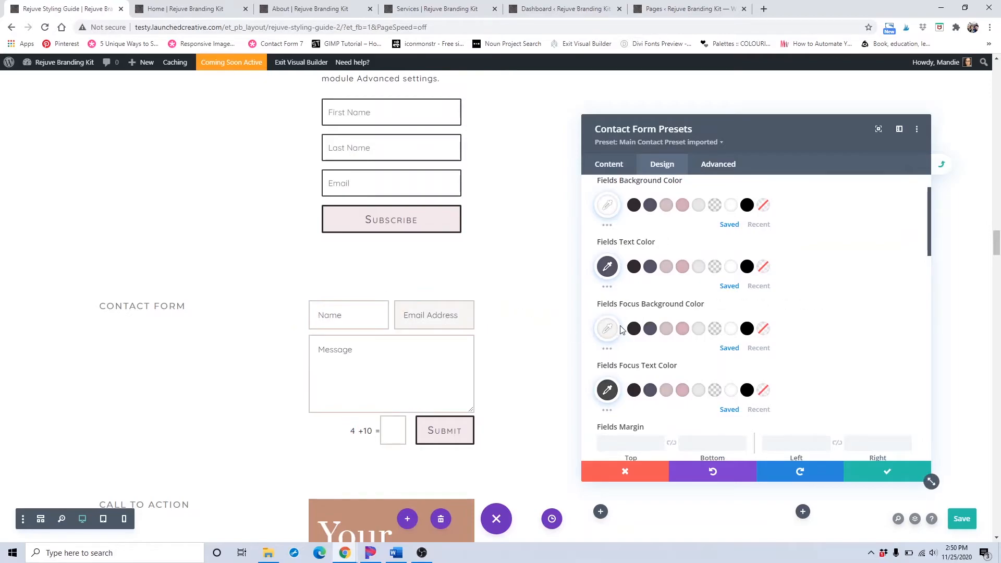
{"action": "left_click", "coordinate": [665, 330]}
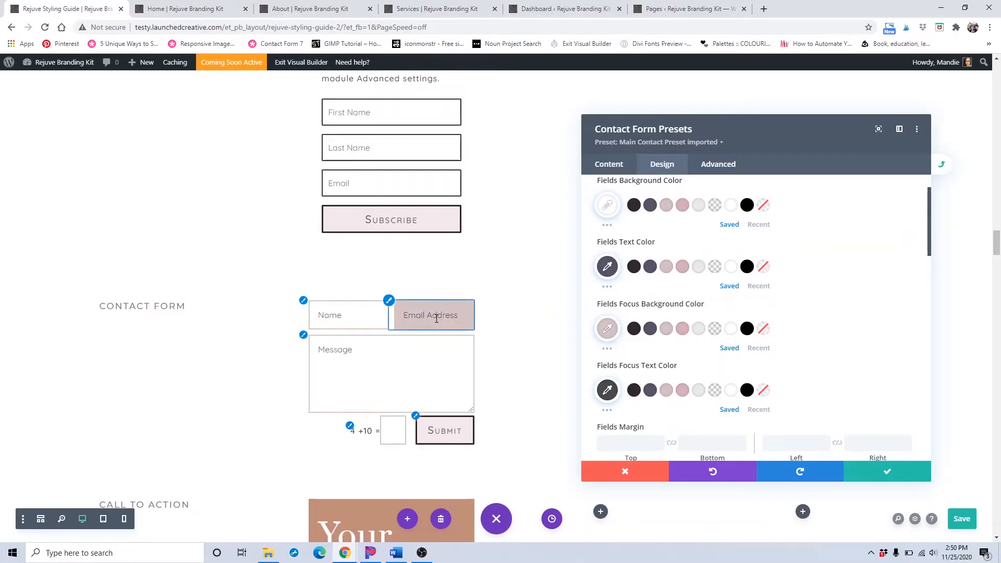
{"action": "scroll", "coordinate": [660, 356], "scroll_direction": "down", "scroll_amount": 1}
{"action": "scroll", "coordinate": [658, 355], "scroll_direction": "down", "scroll_amount": 1}
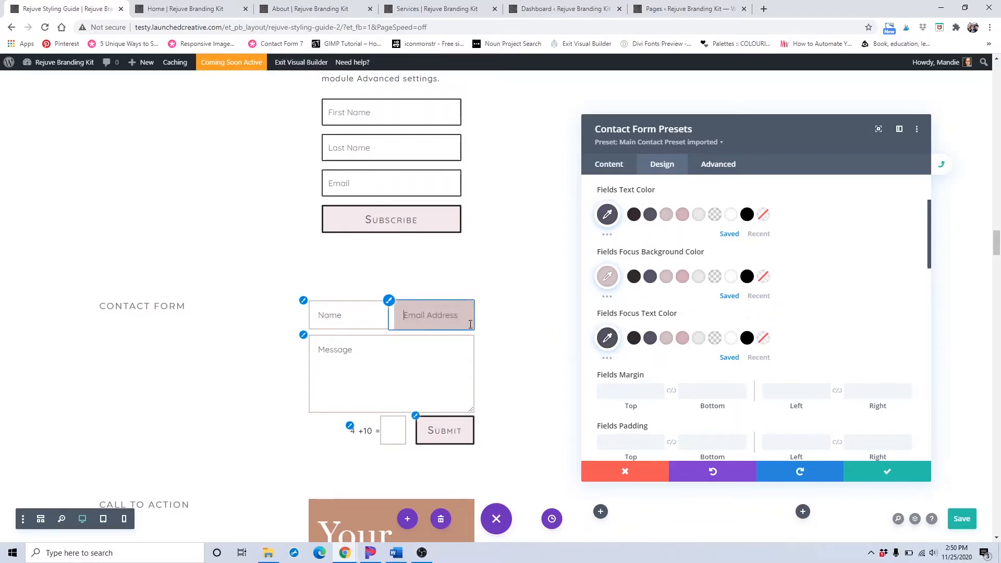
Step: Set the contact form preset's captcha text color to #575366
{"action": "scroll", "coordinate": [645, 334], "scroll_direction": "down", "scroll_amount": 5}
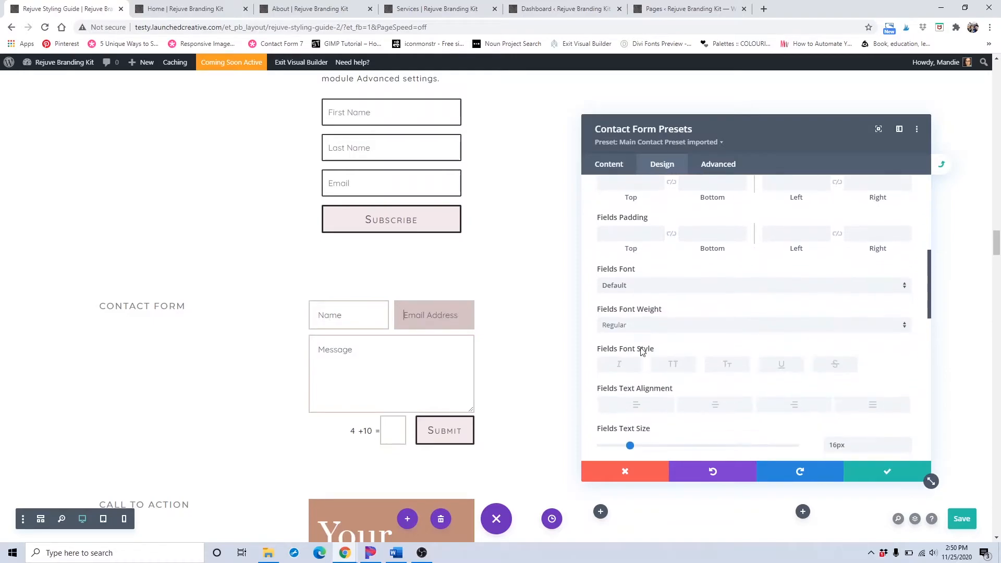
{"action": "scroll", "coordinate": [646, 316], "scroll_direction": "down", "scroll_amount": 7}
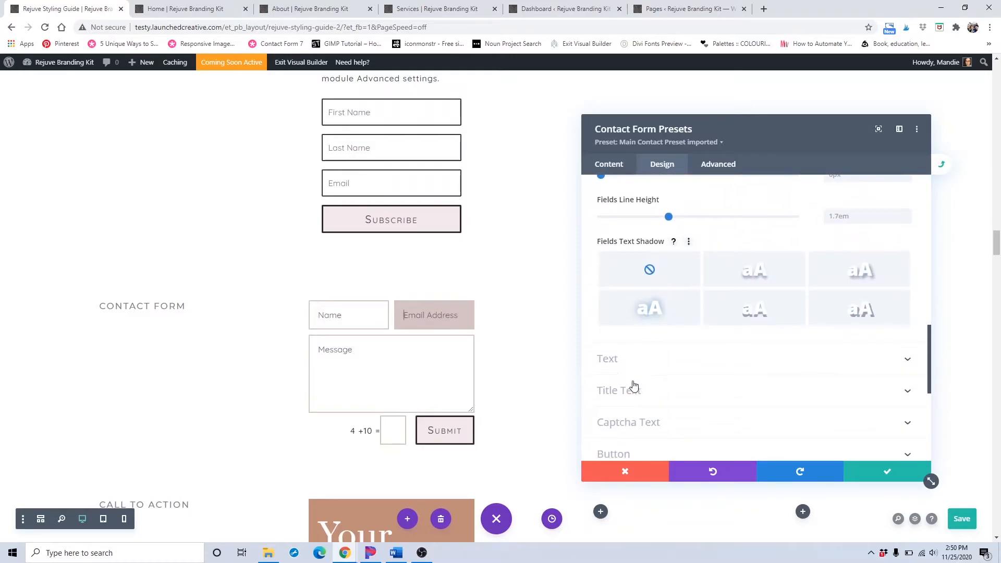
{"action": "left_click", "coordinate": [641, 360]}
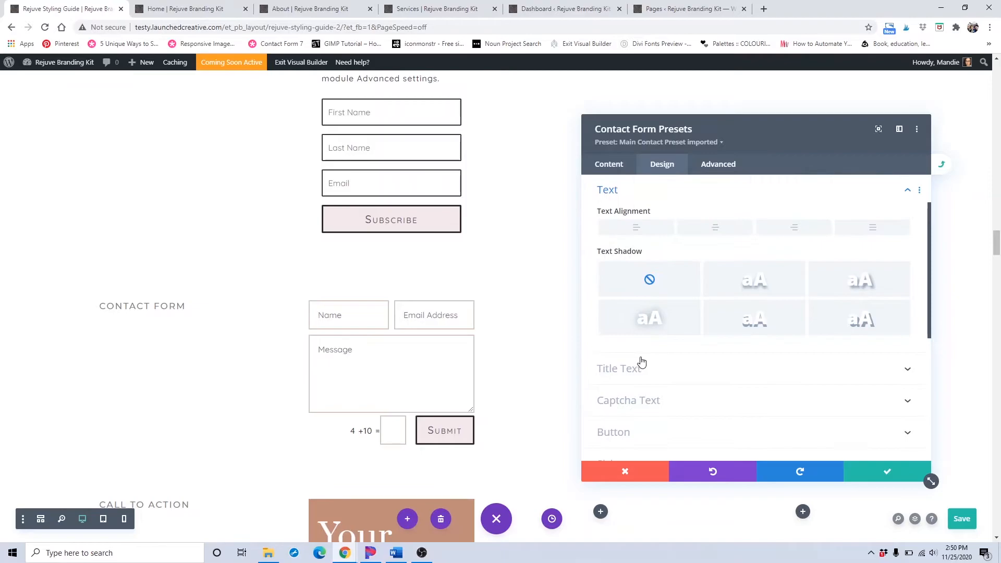
{"action": "scroll", "coordinate": [641, 363], "scroll_direction": "down", "scroll_amount": 2}
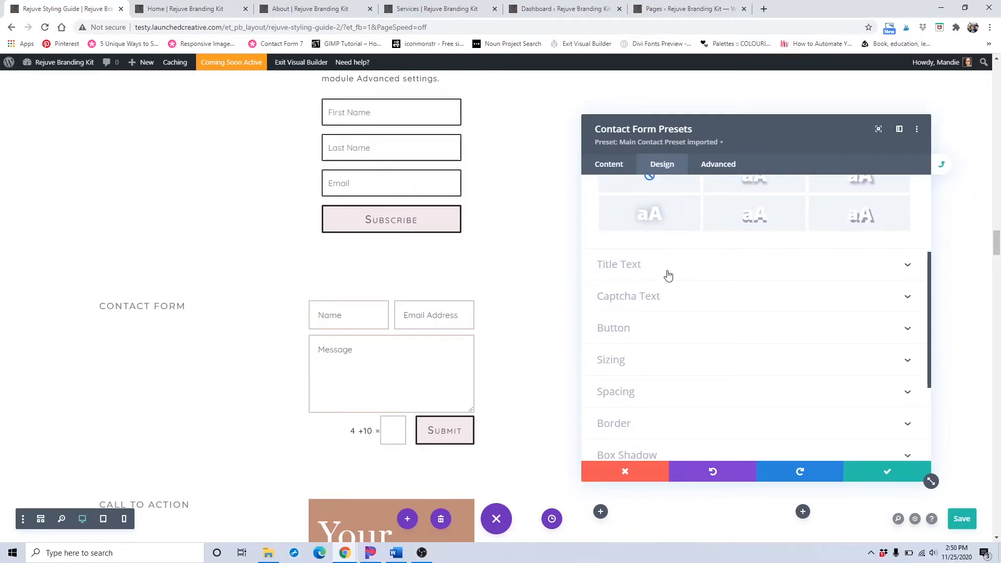
{"action": "left_click", "coordinate": [658, 296]}
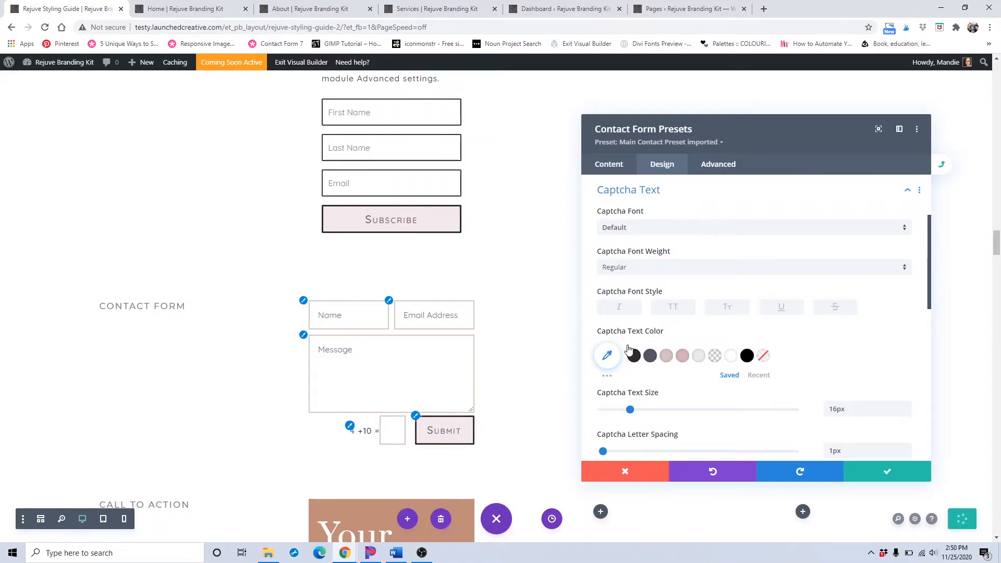
{"action": "scroll", "coordinate": [720, 298], "scroll_direction": "down", "scroll_amount": 1}
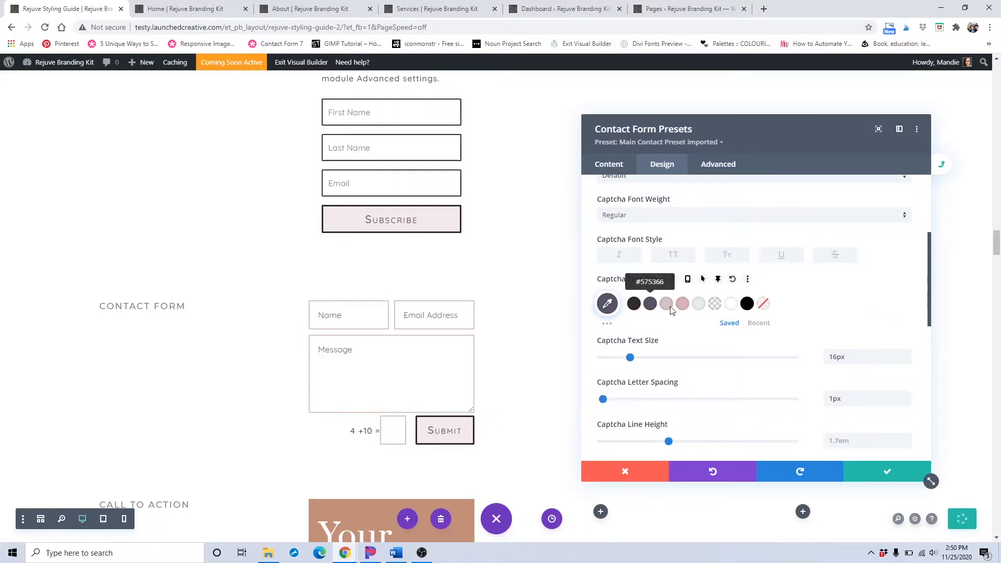
Step: Examine the contact form preset's button options, including text color, background, font style and icon settings
{"action": "scroll", "coordinate": [730, 302], "scroll_direction": "down", "scroll_amount": 3}
{"action": "scroll", "coordinate": [730, 308], "scroll_direction": "down", "scroll_amount": 2}
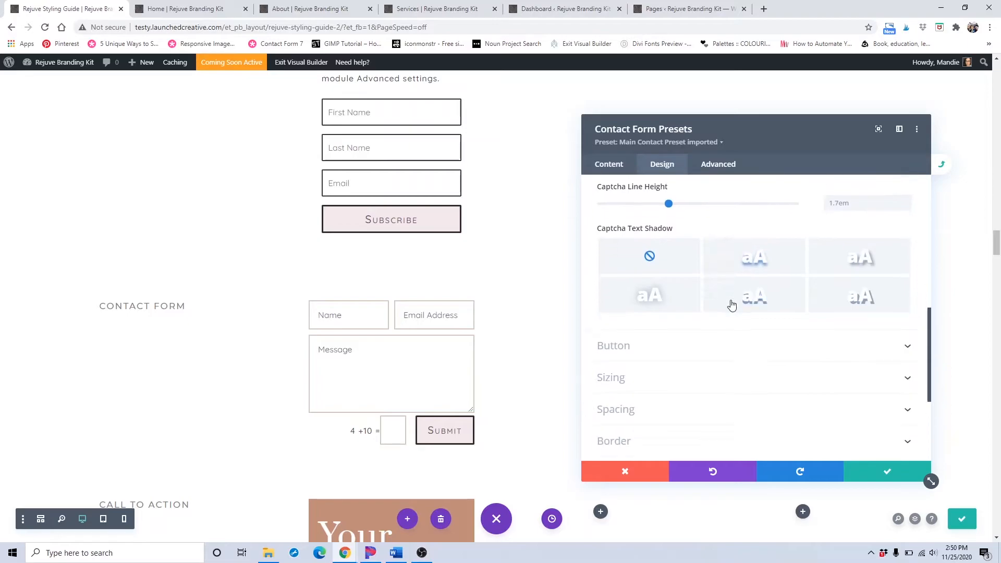
{"action": "left_click", "coordinate": [664, 324]}
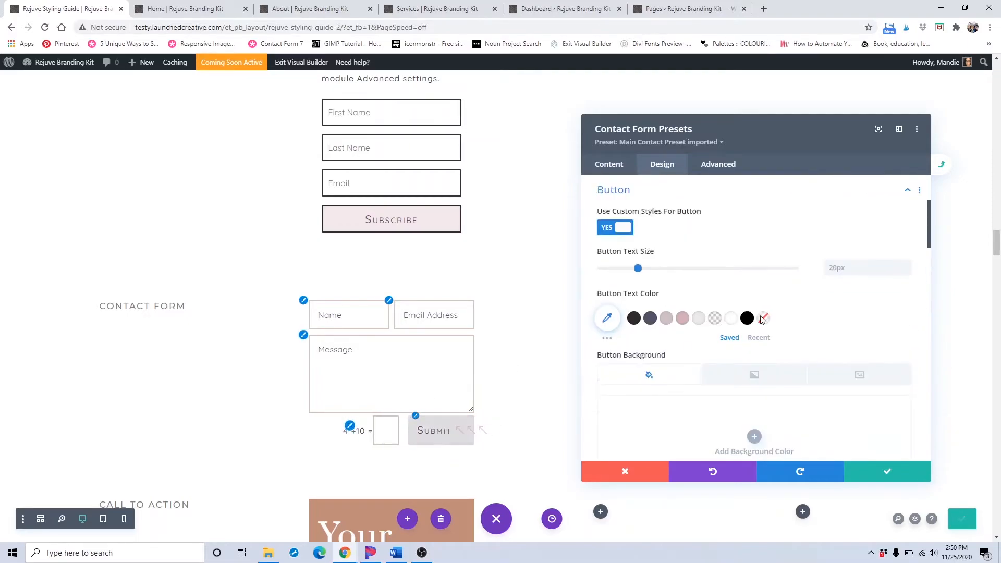
{"action": "scroll", "coordinate": [772, 312], "scroll_direction": "down", "scroll_amount": 1}
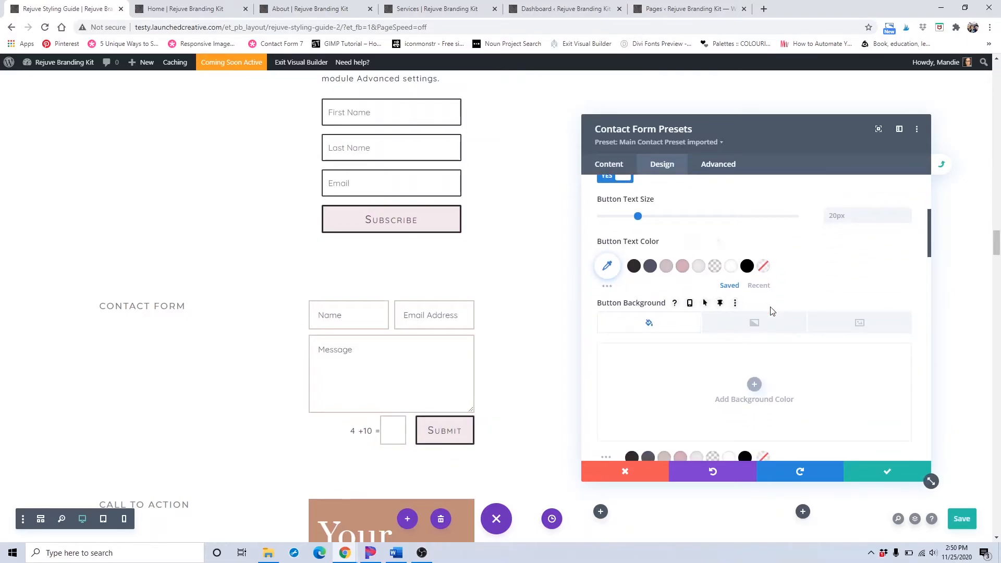
{"action": "scroll", "coordinate": [772, 312], "scroll_direction": "down", "scroll_amount": 1}
{"action": "scroll", "coordinate": [652, 240], "scroll_direction": "up", "scroll_amount": 3}
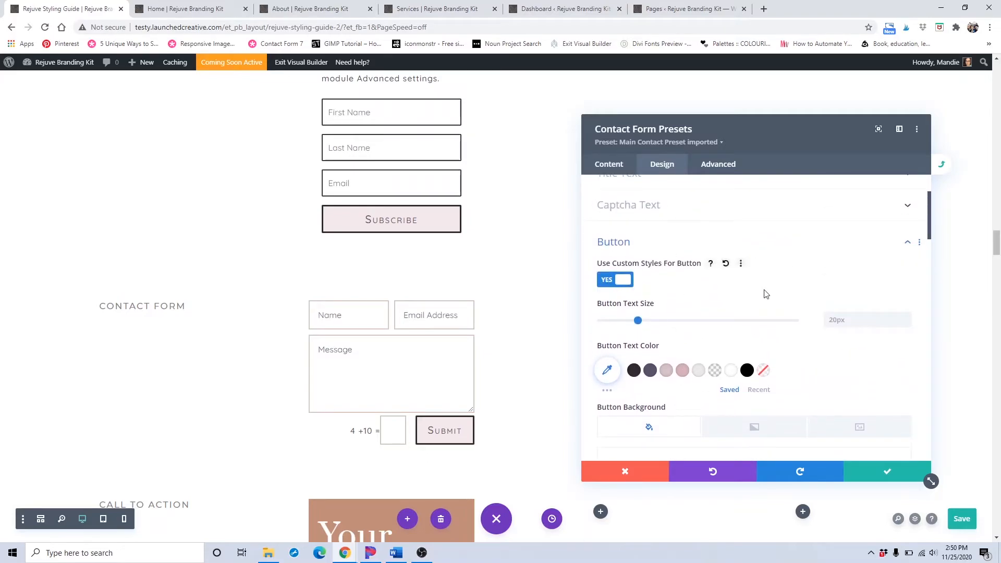
{"action": "scroll", "coordinate": [765, 294], "scroll_direction": "down", "scroll_amount": 4}
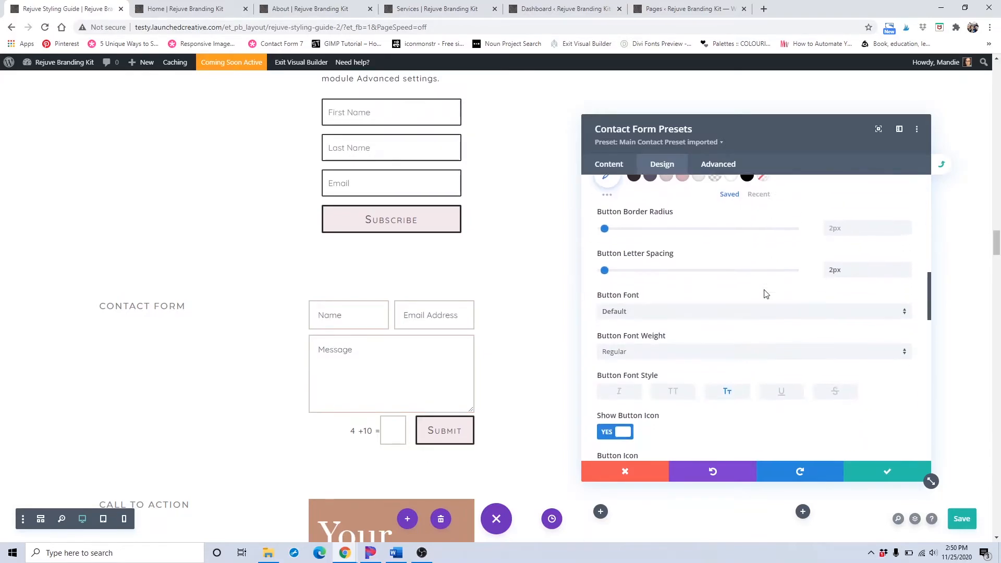
{"action": "scroll", "coordinate": [766, 293], "scroll_direction": "down", "scroll_amount": 2}
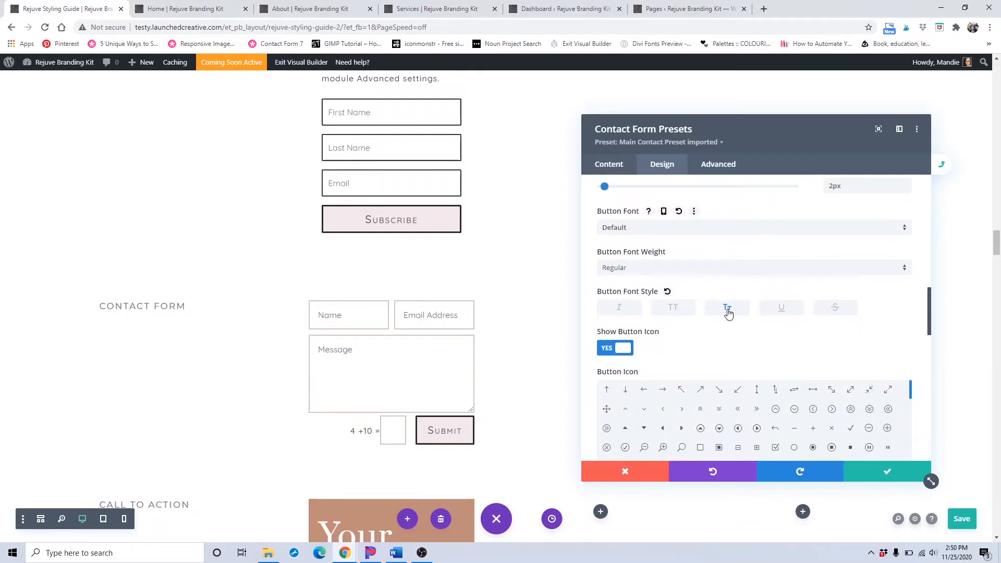
{"action": "scroll", "coordinate": [728, 313], "scroll_direction": "down", "scroll_amount": 1}
{"action": "scroll", "coordinate": [735, 264], "scroll_direction": "down", "scroll_amount": 7}
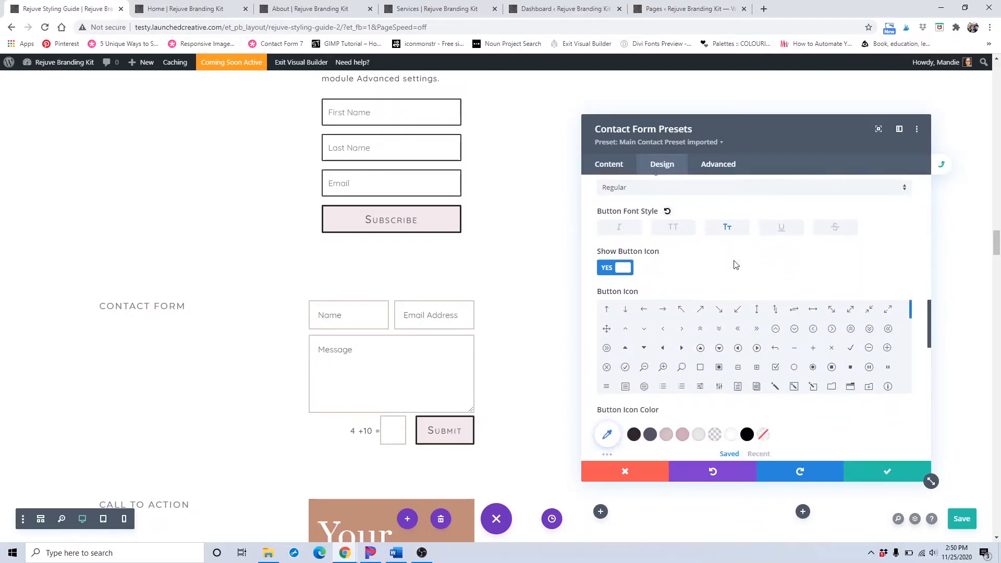
{"action": "scroll", "coordinate": [733, 267], "scroll_direction": "down", "scroll_amount": 4}
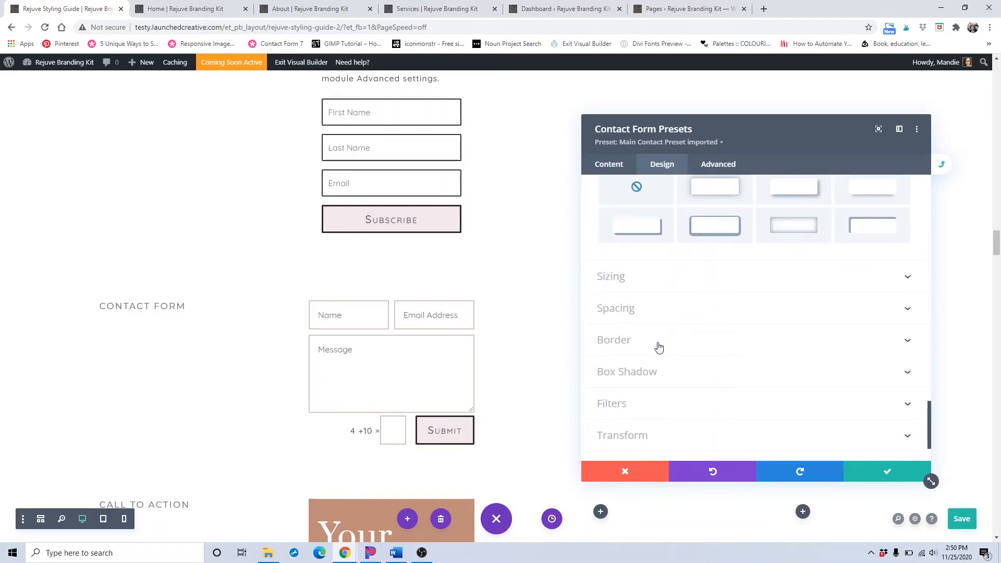
Step: Try #575366 for the contact form preset's inputs border color, set it to the saved greyish pink, and save the preset
{"action": "left_click", "coordinate": [659, 347]}
{"action": "scroll", "coordinate": [719, 338], "scroll_direction": "down", "scroll_amount": 3}
{"action": "scroll", "coordinate": [720, 337], "scroll_direction": "up", "scroll_amount": 2}
{"action": "scroll", "coordinate": [844, 330], "scroll_direction": "down", "scroll_amount": 1}
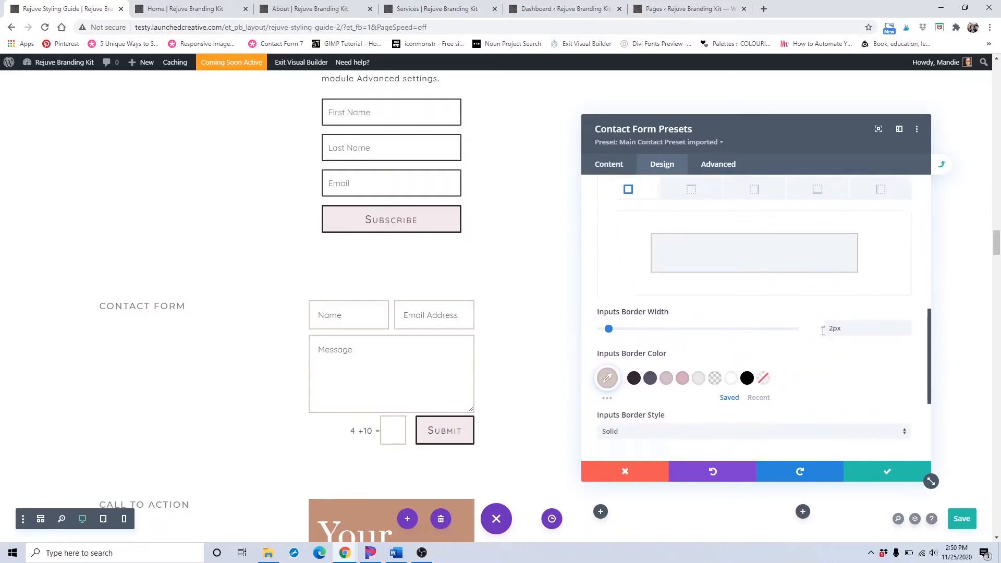
{"action": "left_click", "coordinate": [651, 378]}
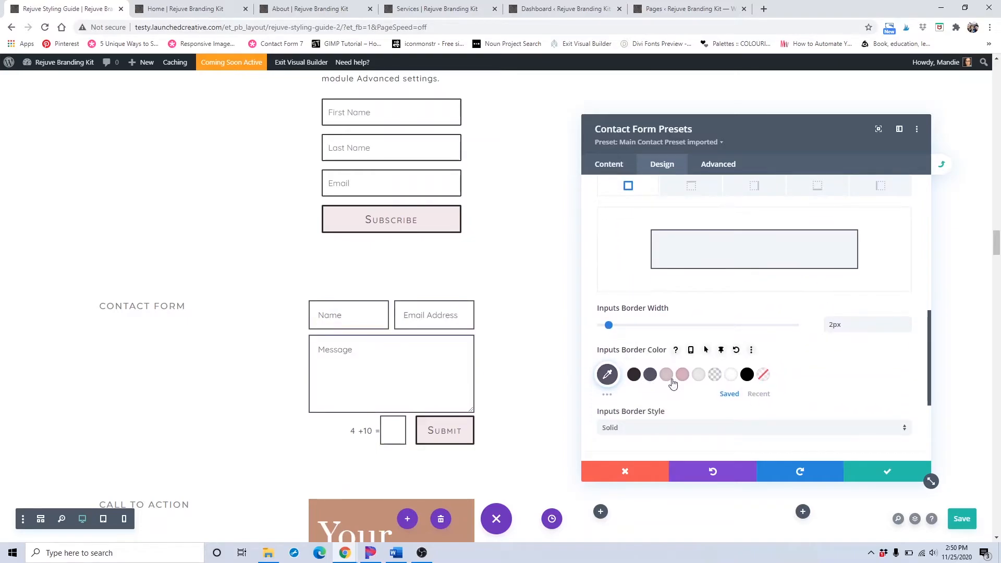
{"action": "left_click", "coordinate": [667, 377]}
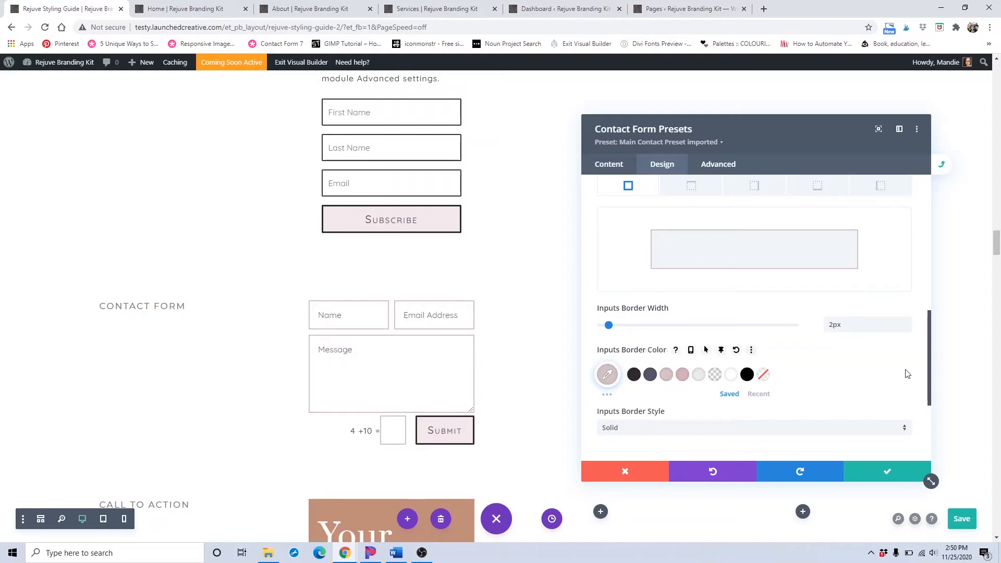
{"action": "scroll", "coordinate": [903, 376], "scroll_direction": "down", "scroll_amount": 3}
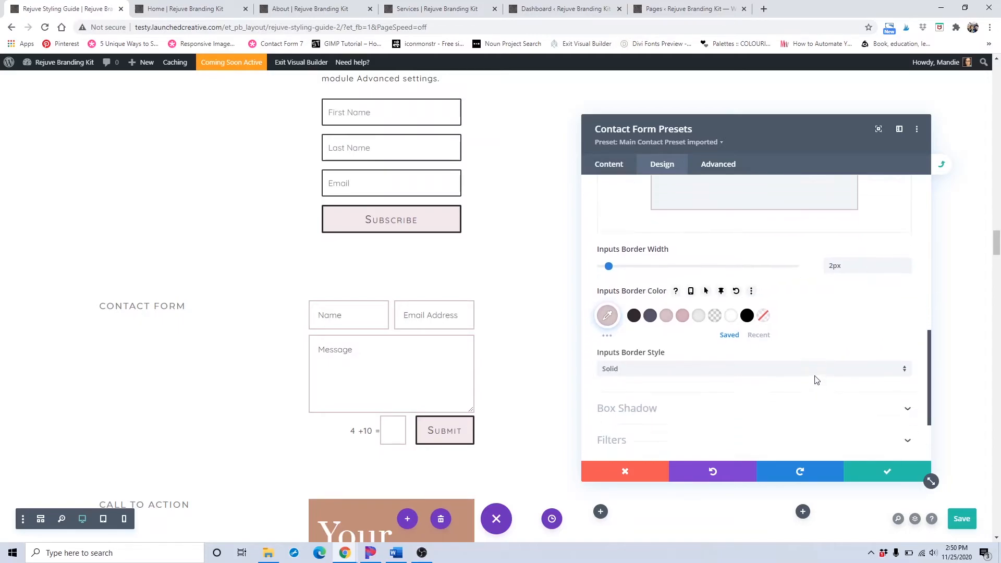
{"action": "left_click", "coordinate": [895, 476]}
{"action": "left_click", "coordinate": [892, 474]}
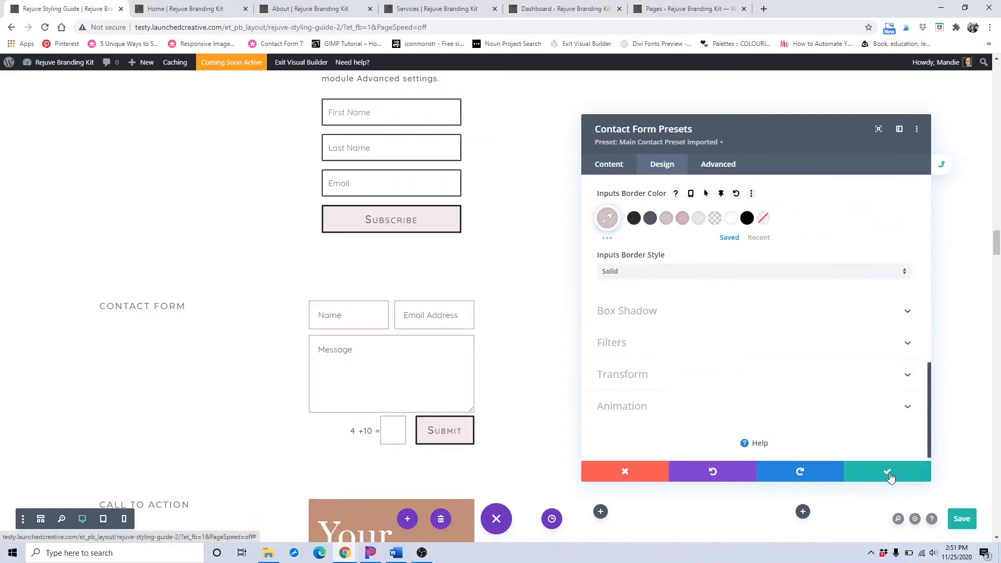
{"action": "left_click", "coordinate": [889, 473]}
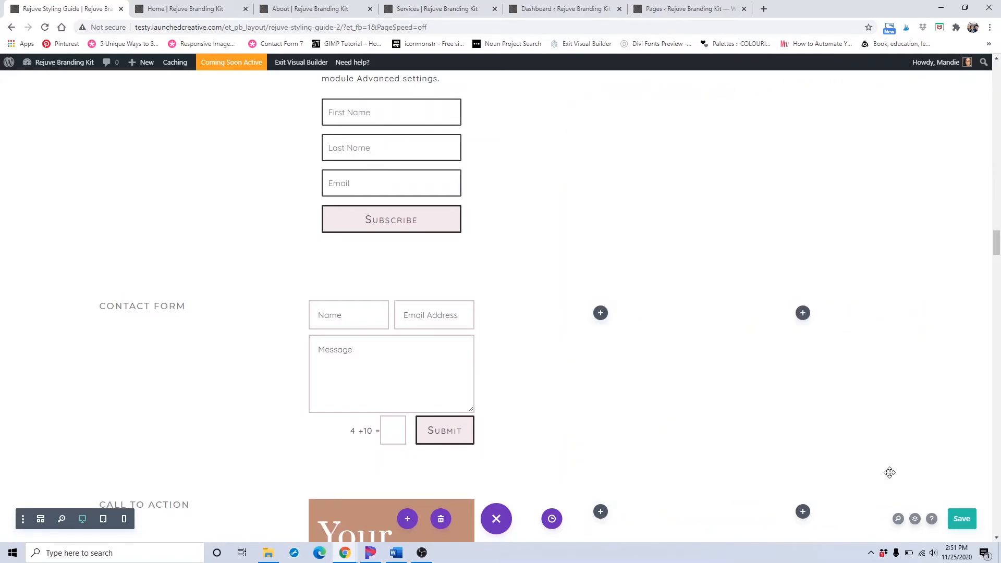
Step: Examine how the Membership Perks and Package Pricing call to action sections are styled on the Home page
{"action": "scroll", "coordinate": [417, 374], "scroll_direction": "down", "scroll_amount": 5}
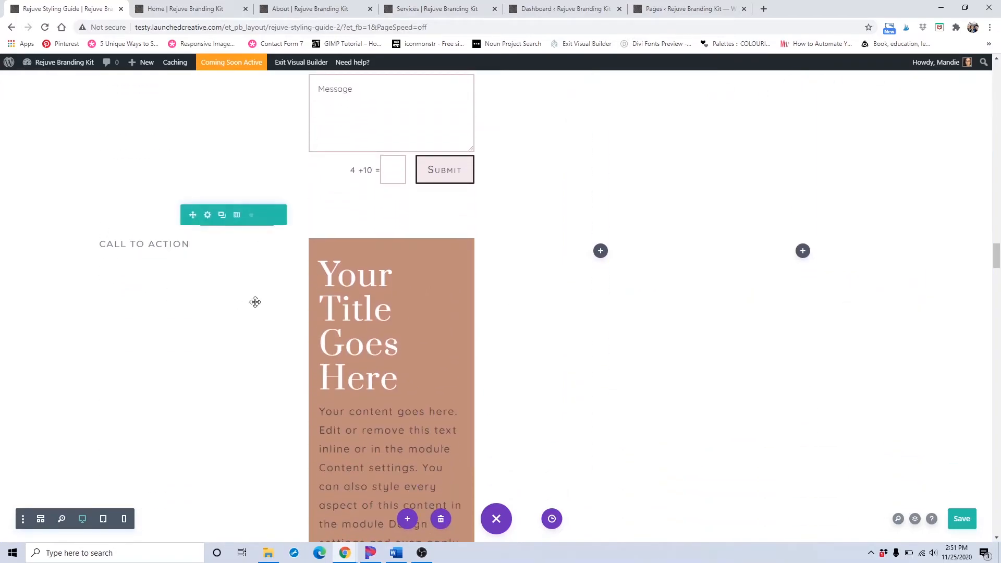
{"action": "left_click", "coordinate": [185, 9]}
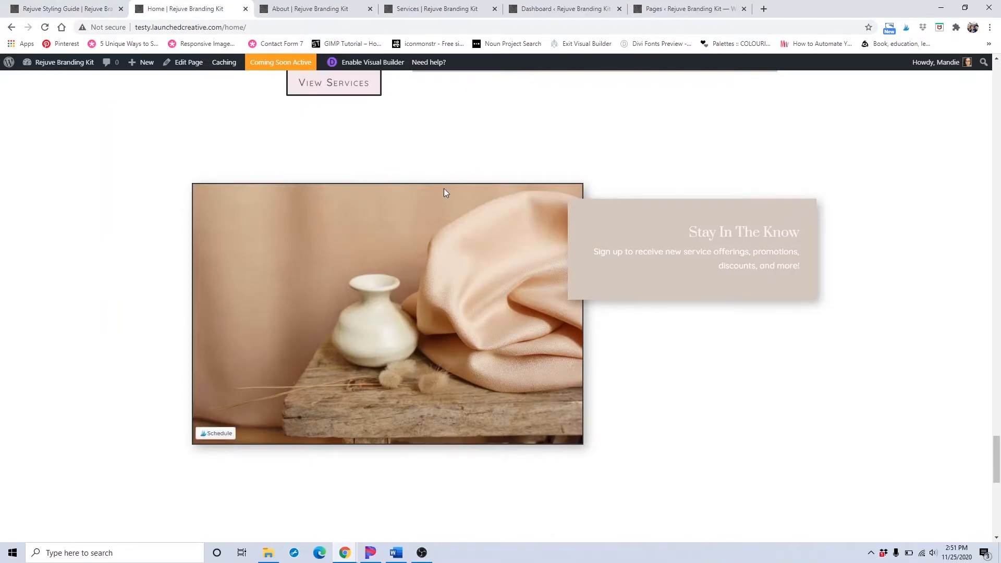
{"action": "scroll", "coordinate": [443, 191], "scroll_direction": "up", "scroll_amount": 7}
{"action": "scroll", "coordinate": [446, 193], "scroll_direction": "up", "scroll_amount": 15}
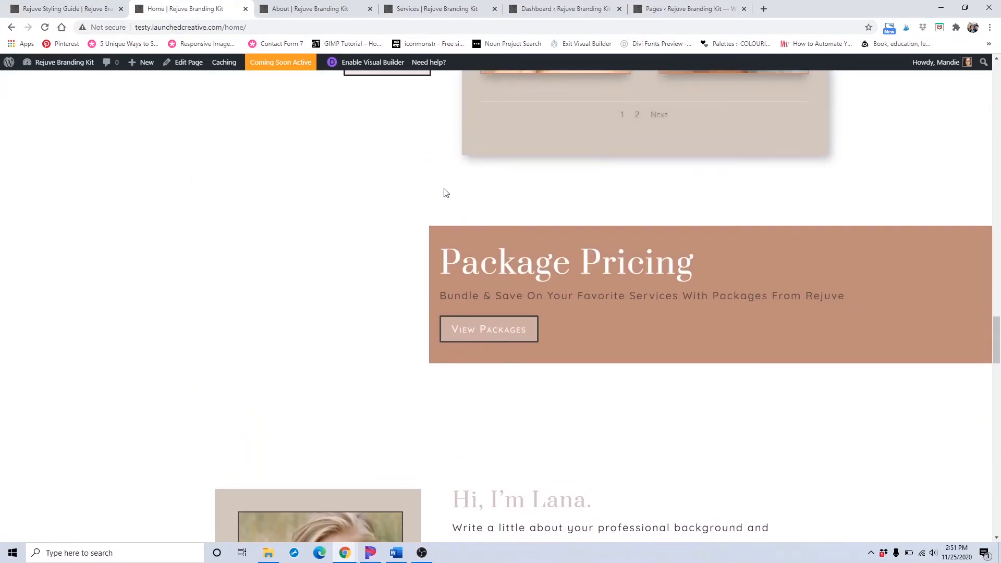
{"action": "scroll", "coordinate": [446, 193], "scroll_direction": "up", "scroll_amount": 3}
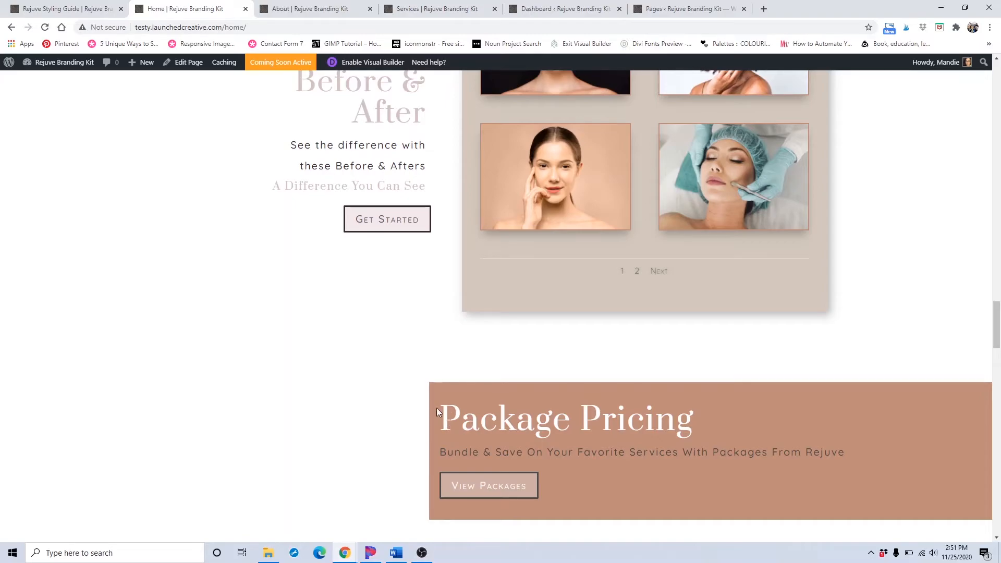
{"action": "scroll", "coordinate": [442, 412], "scroll_direction": "up", "scroll_amount": 10}
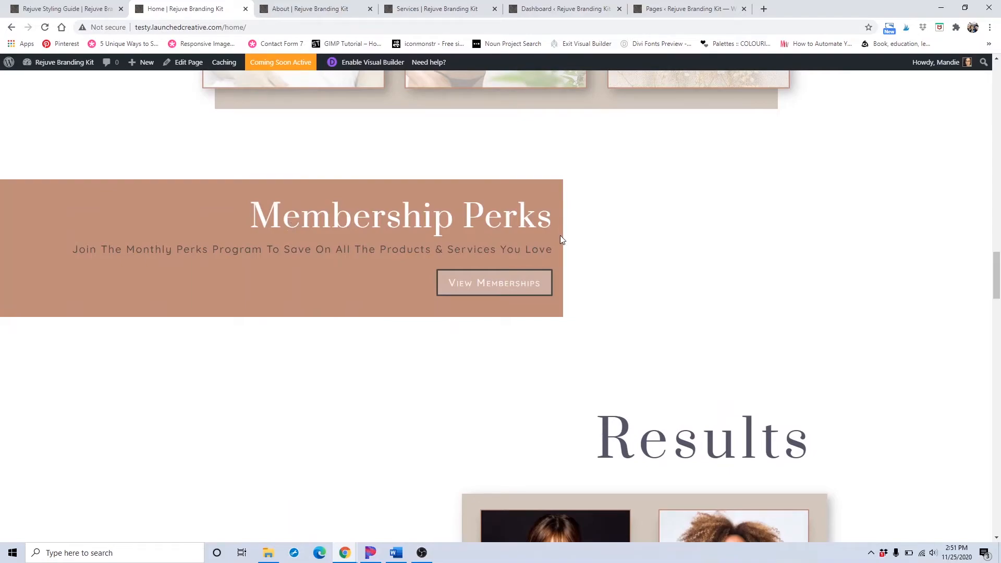
{"action": "scroll", "coordinate": [561, 239], "scroll_direction": "down", "scroll_amount": 10}
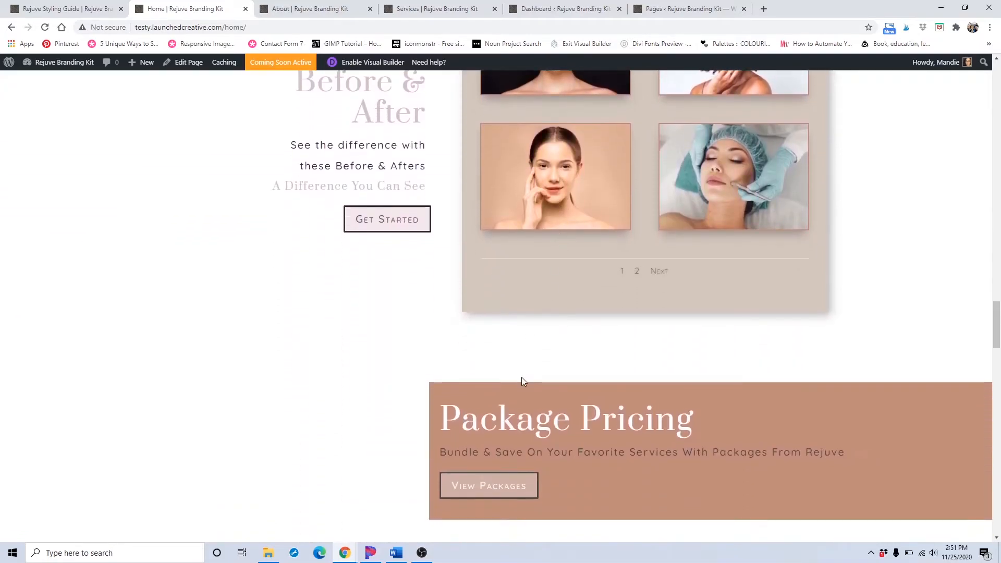
{"action": "scroll", "coordinate": [523, 379], "scroll_direction": "up", "scroll_amount": 9}
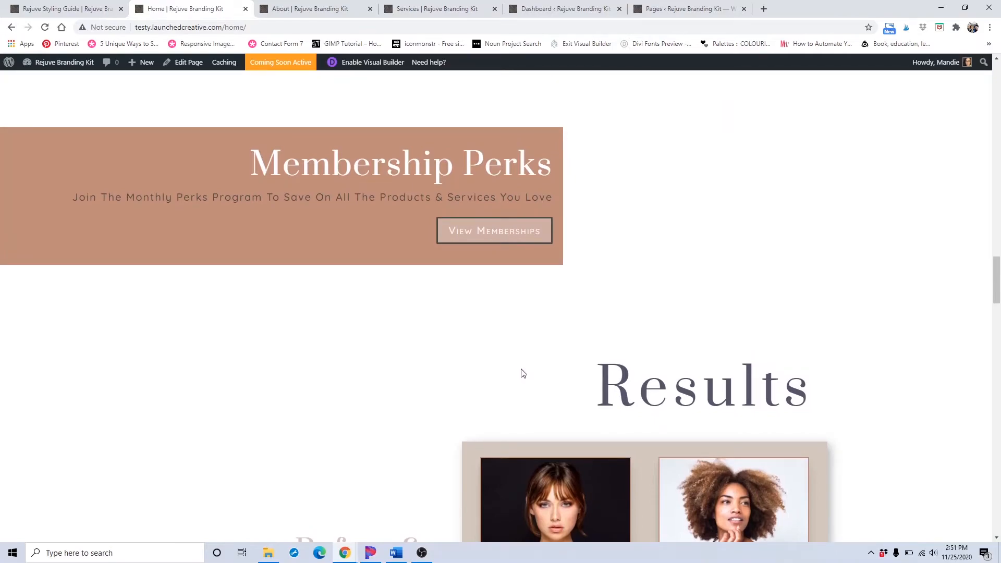
{"action": "scroll", "coordinate": [523, 374], "scroll_direction": "down", "scroll_amount": 5}
{"action": "scroll", "coordinate": [522, 374], "scroll_direction": "up", "scroll_amount": 3}
{"action": "scroll", "coordinate": [478, 192], "scroll_direction": "up", "scroll_amount": 2}
{"action": "scroll", "coordinate": [496, 193], "scroll_direction": "down", "scroll_amount": 10}
{"action": "scroll", "coordinate": [598, 344], "scroll_direction": "up", "scroll_amount": 1}
{"action": "scroll", "coordinate": [597, 339], "scroll_direction": "up", "scroll_amount": 10}
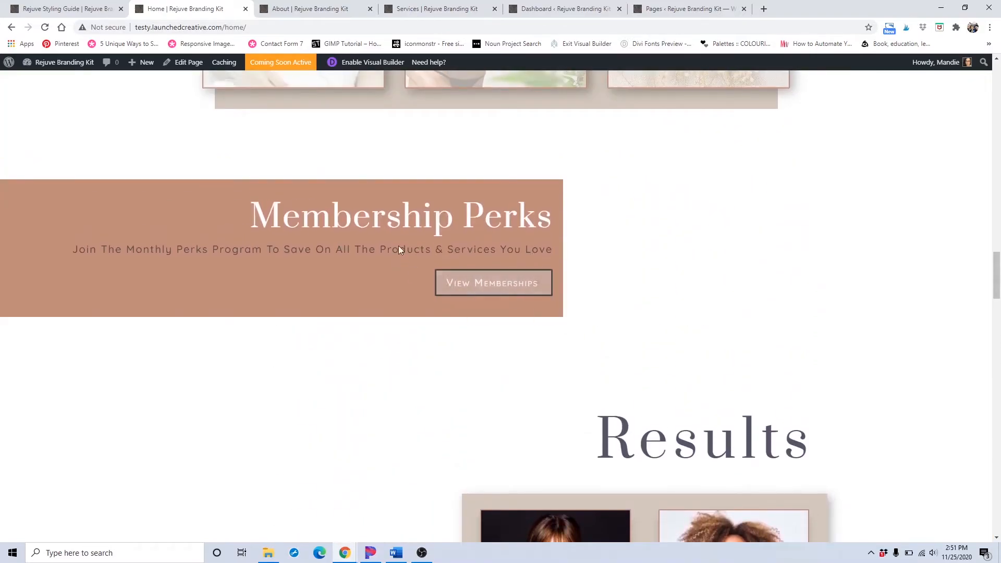
{"action": "scroll", "coordinate": [644, 297], "scroll_direction": "down", "scroll_amount": 3}
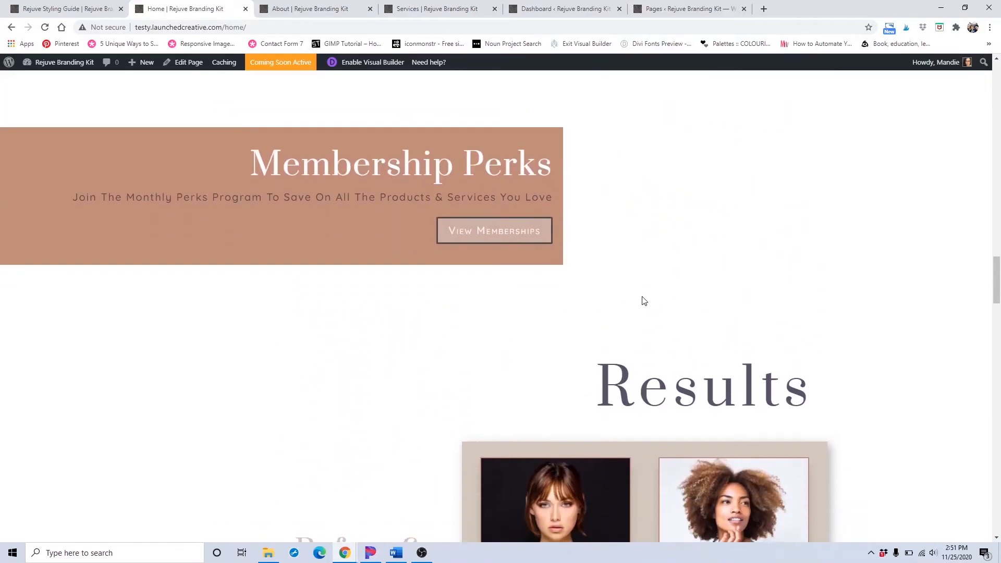
{"action": "scroll", "coordinate": [625, 308], "scroll_direction": "up", "scroll_amount": 3}
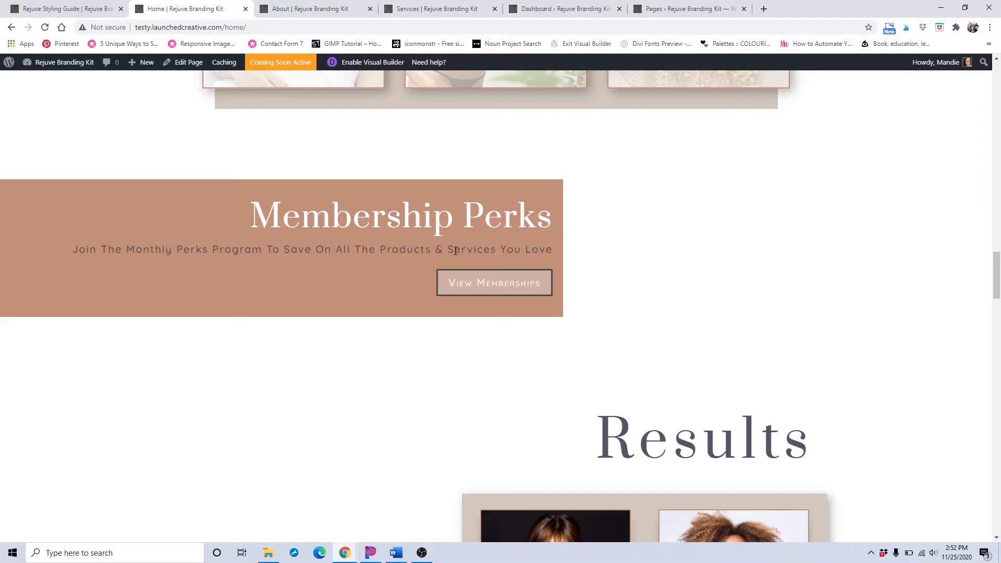
Step: In the styling guide, open the Main CTA imported preset of the Call To Action module and set its background to the saved greyish pink
{"action": "left_click", "coordinate": [103, 8]}
{"action": "scroll", "coordinate": [404, 346], "scroll_direction": "down", "scroll_amount": 2}
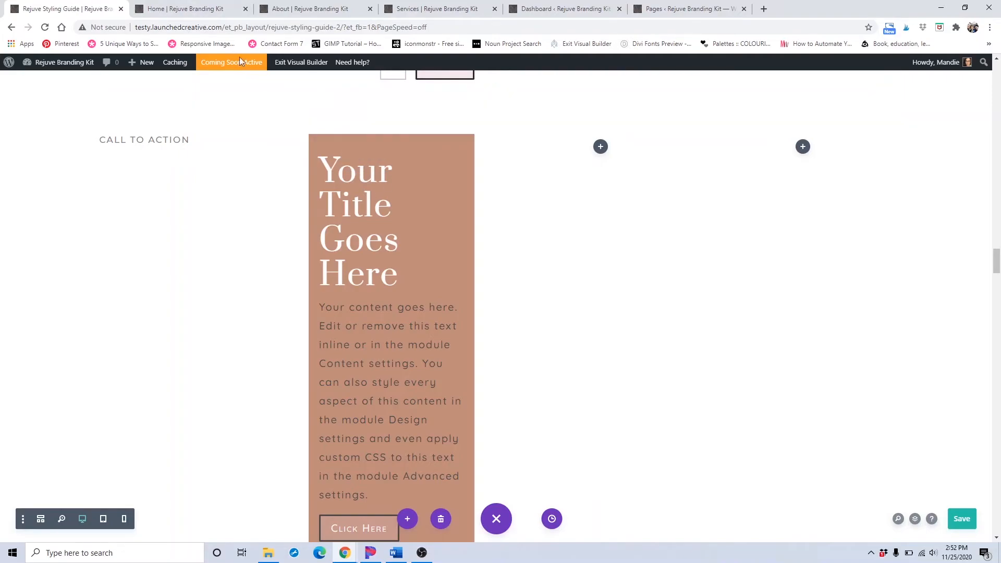
{"action": "mouse_move", "coordinate": [459, 162]}
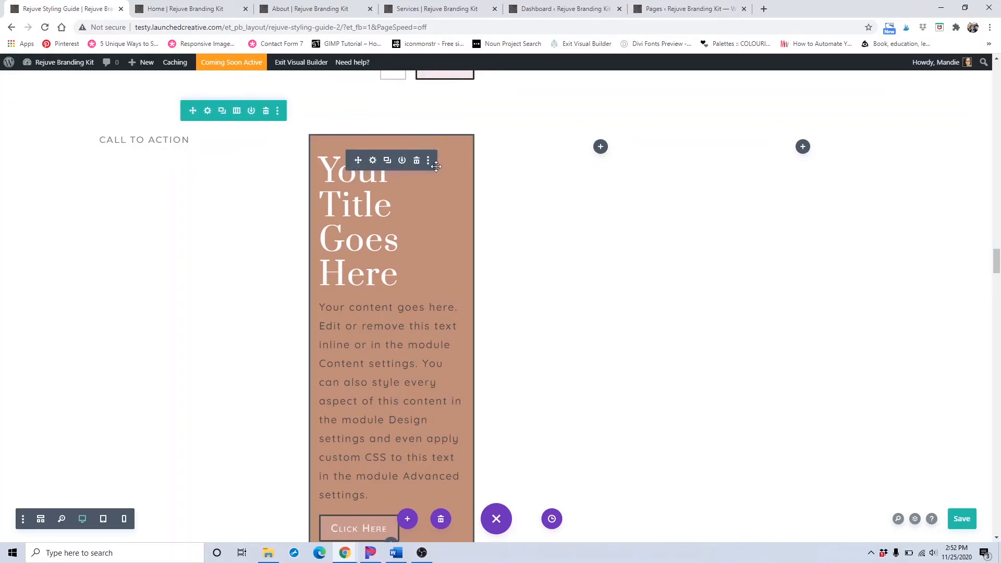
{"action": "left_click", "coordinate": [428, 163]}
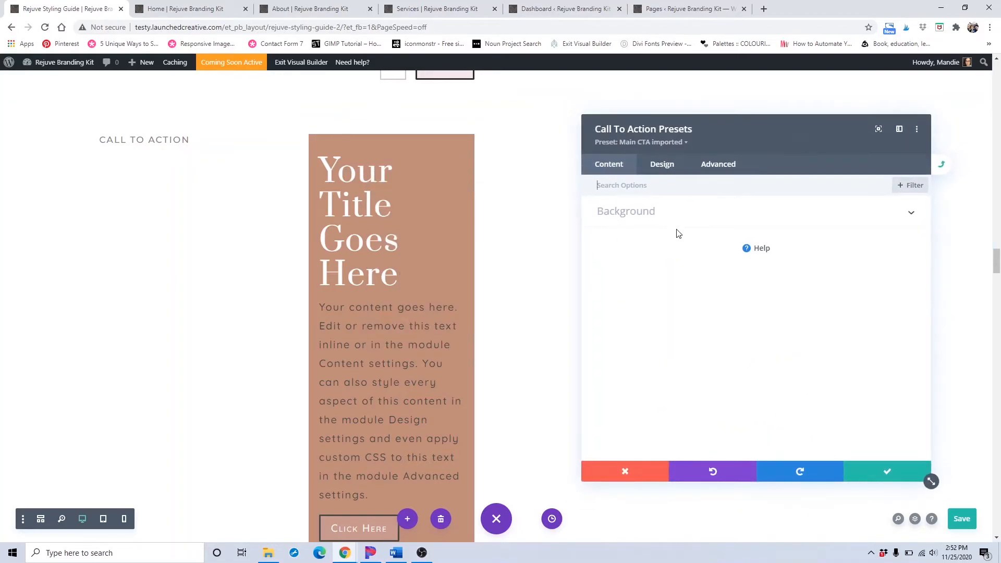
{"action": "left_click", "coordinate": [673, 214]}
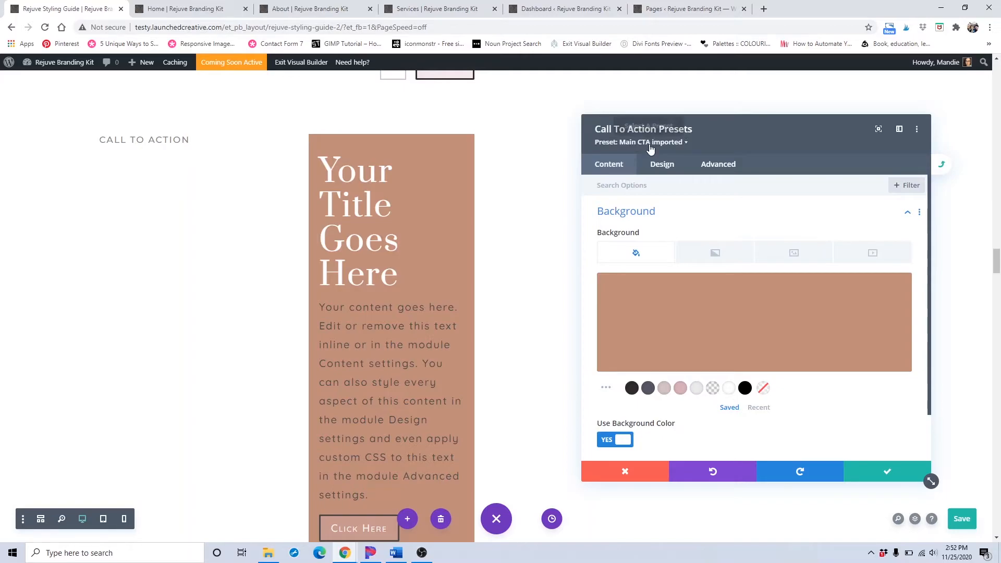
{"action": "scroll", "coordinate": [644, 179], "scroll_direction": "down", "scroll_amount": 1}
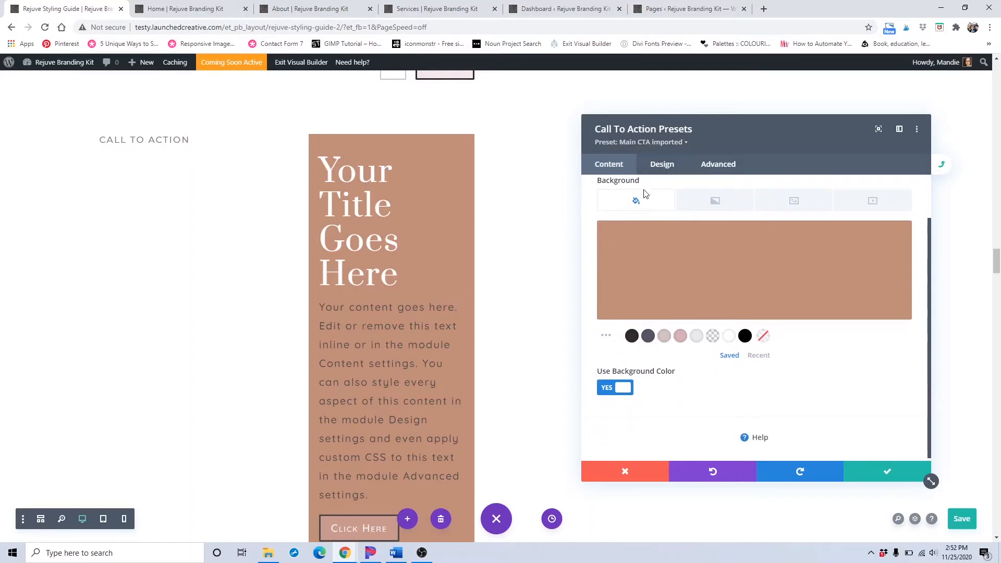
{"action": "left_click", "coordinate": [681, 335]}
{"action": "left_click", "coordinate": [664, 336]}
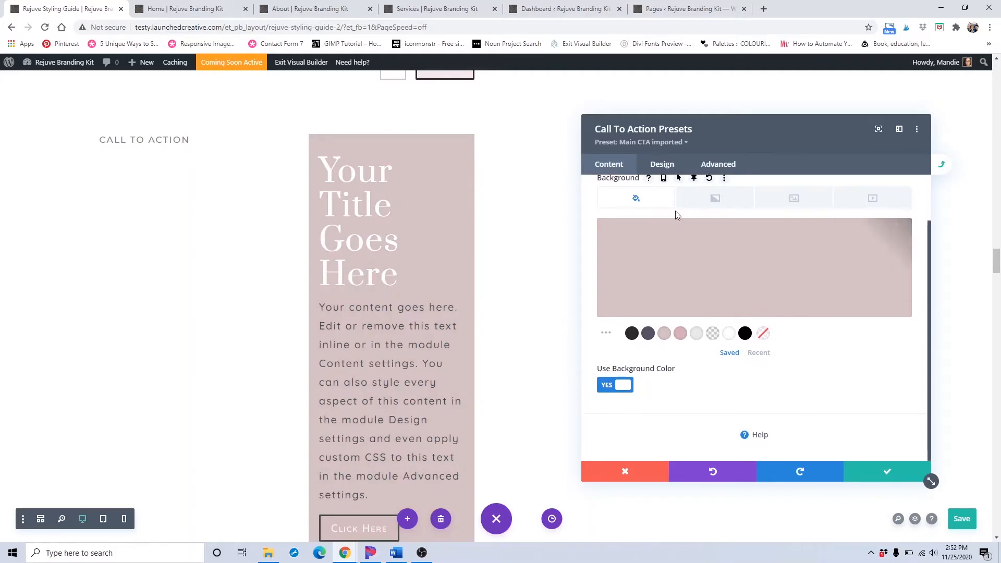
Step: Set the call to action preset's title text color to #575366
{"action": "left_click", "coordinate": [662, 164]}
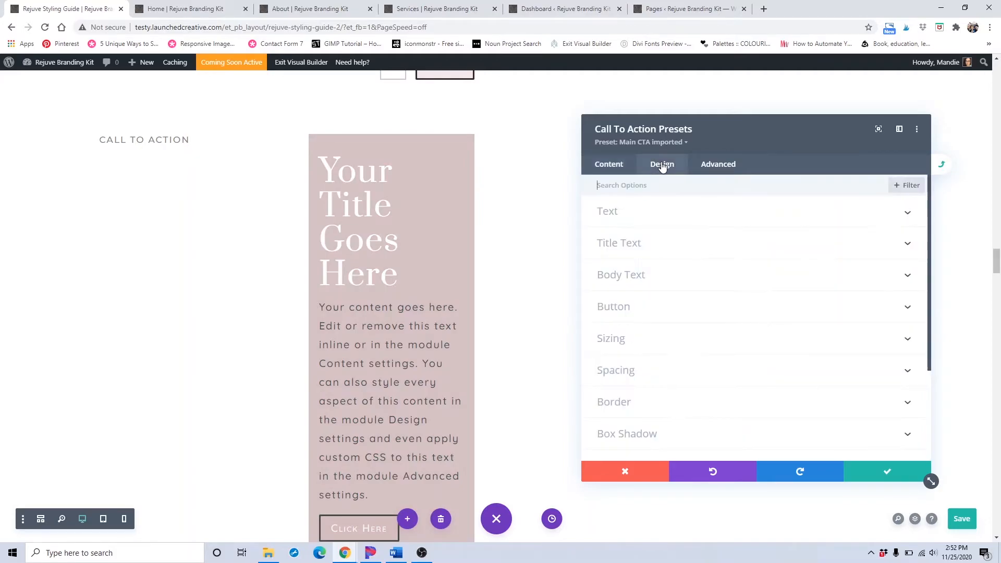
{"action": "left_click", "coordinate": [649, 245]}
{"action": "scroll", "coordinate": [649, 246], "scroll_direction": "down", "scroll_amount": 3}
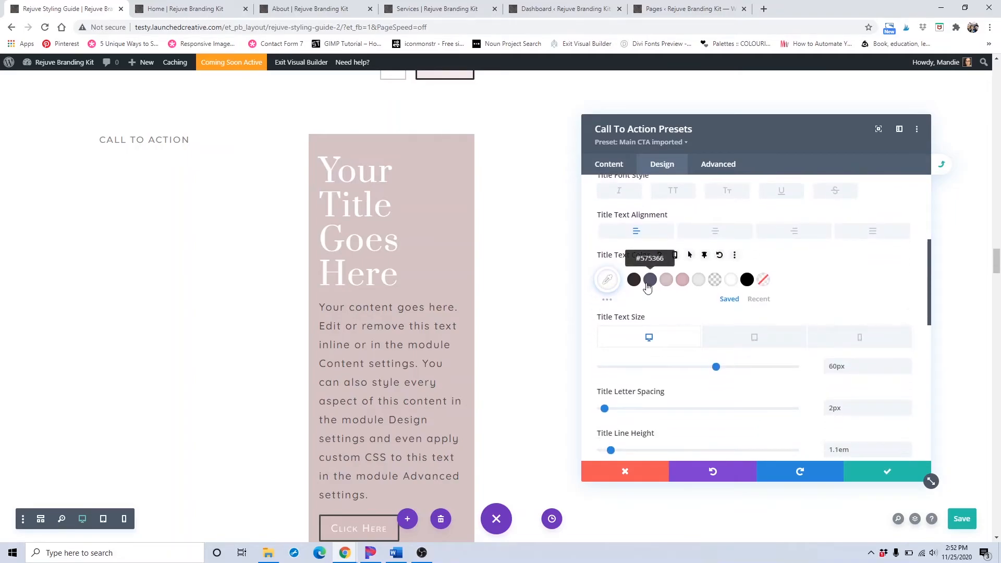
{"action": "left_click", "coordinate": [650, 280]}
{"action": "scroll", "coordinate": [723, 301], "scroll_direction": "down", "scroll_amount": 2}
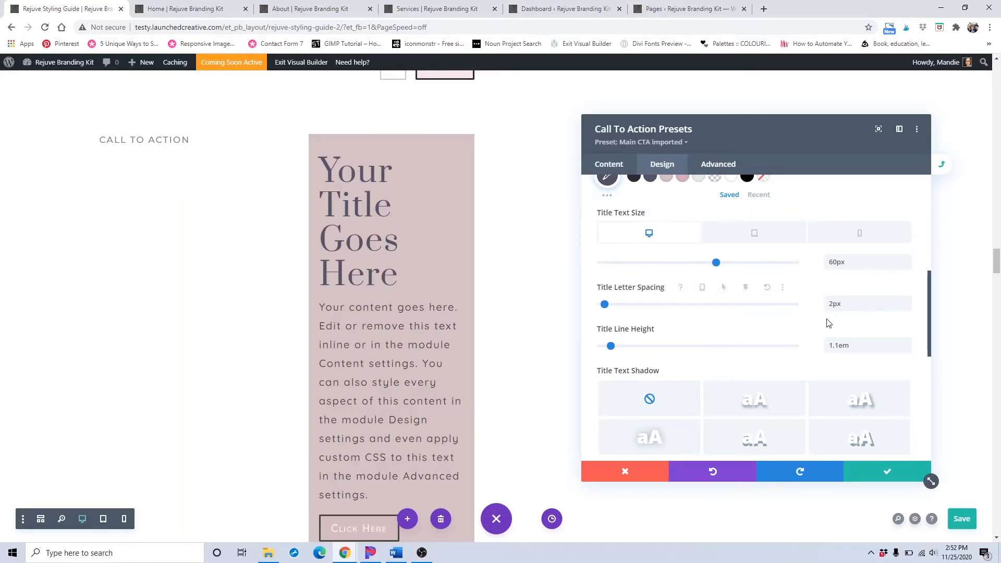
Step: Try the saved light grey for the call to action preset's body text color and set it to the darkest saved brand color
{"action": "scroll", "coordinate": [827, 322], "scroll_direction": "down", "scroll_amount": 5}
{"action": "left_click", "coordinate": [729, 238]}
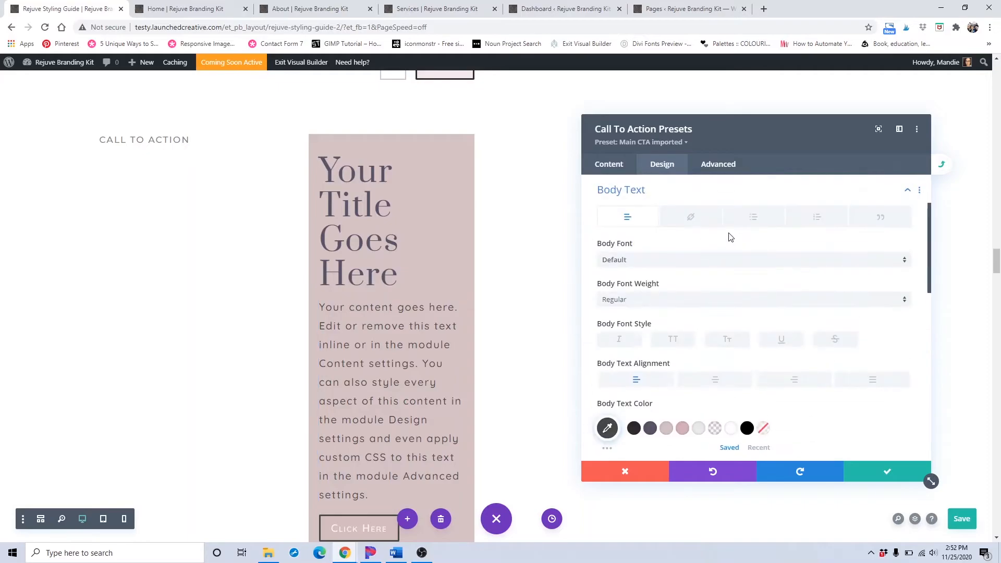
{"action": "scroll", "coordinate": [727, 242], "scroll_direction": "down", "scroll_amount": 1}
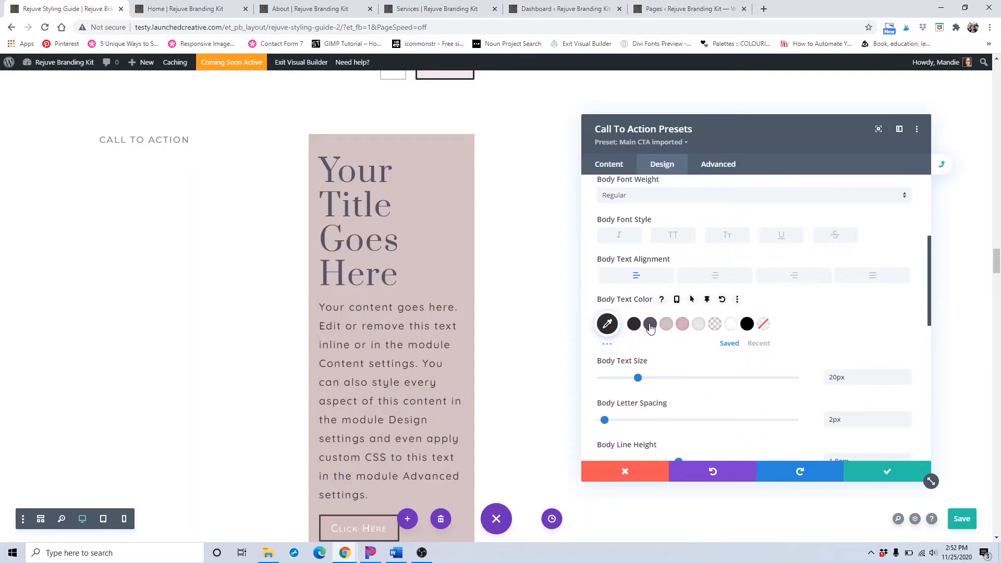
{"action": "scroll", "coordinate": [657, 326], "scroll_direction": "down", "scroll_amount": 1}
{"action": "left_click", "coordinate": [700, 273]}
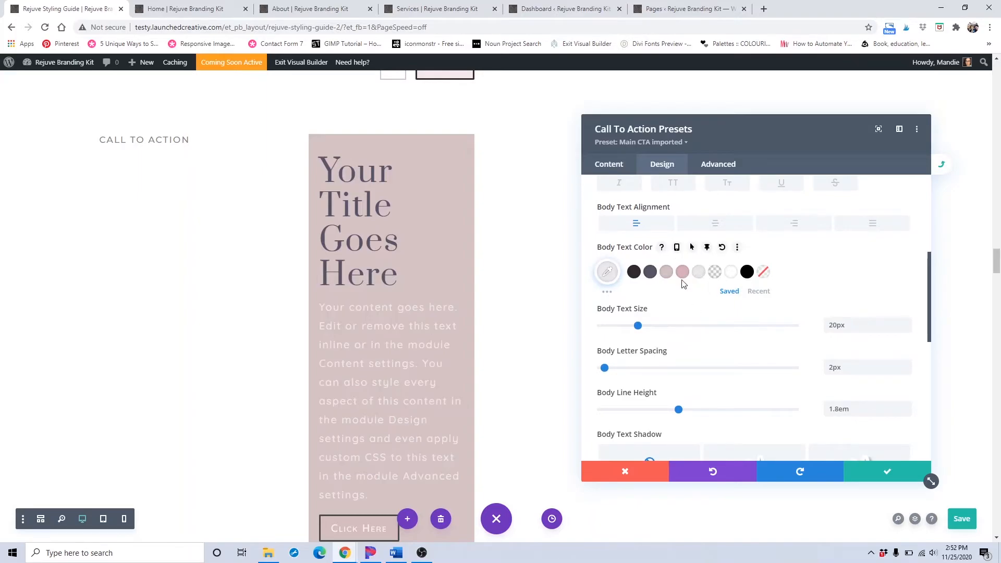
{"action": "left_click", "coordinate": [634, 272]}
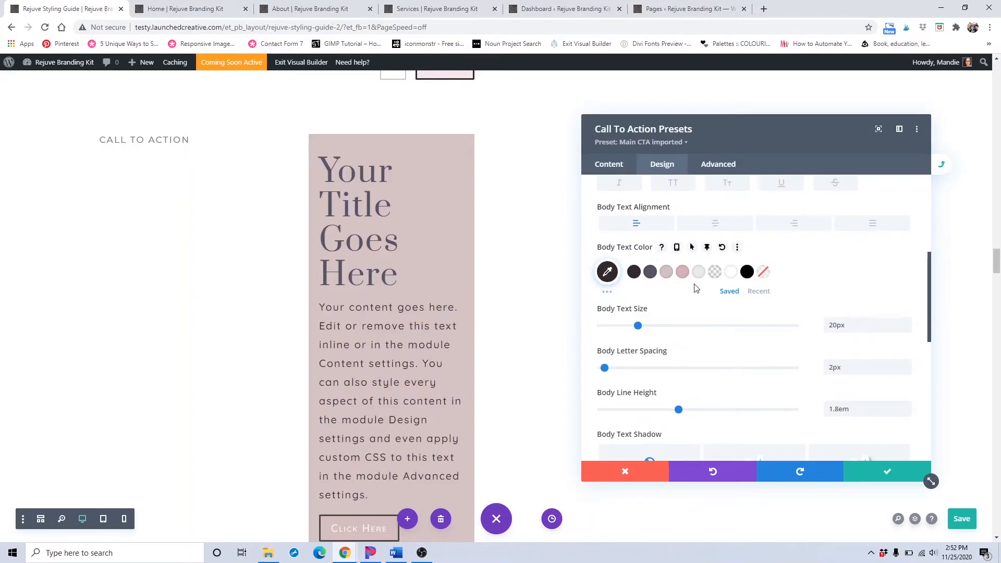
Step: In the call to action preset's button settings, try #575366 as the button text color and set it to the saved light grey
{"action": "scroll", "coordinate": [696, 289], "scroll_direction": "down", "scroll_amount": 2}
{"action": "scroll", "coordinate": [689, 333], "scroll_direction": "down", "scroll_amount": 3}
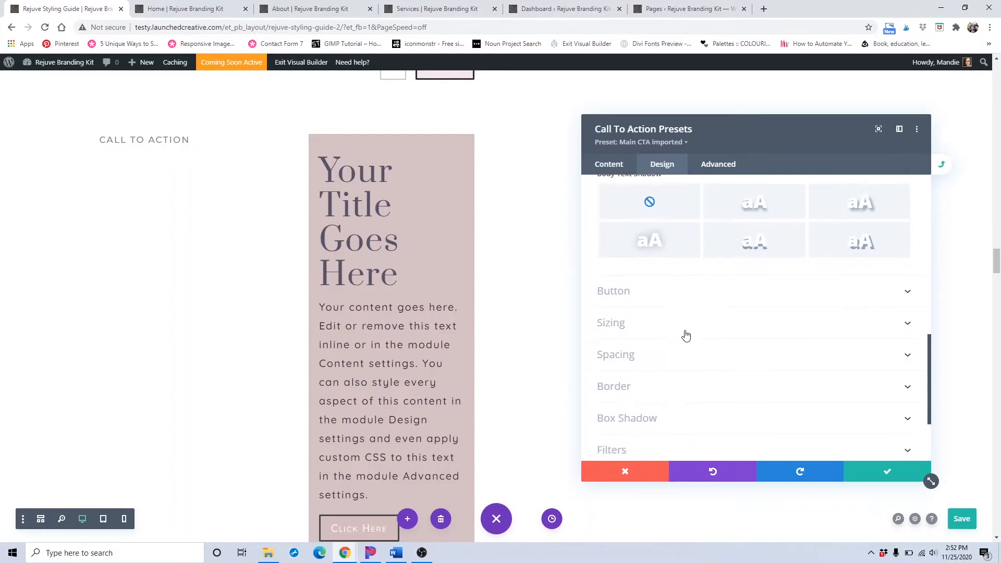
{"action": "left_click", "coordinate": [696, 299]}
{"action": "scroll", "coordinate": [558, 343], "scroll_direction": "down", "scroll_amount": 1}
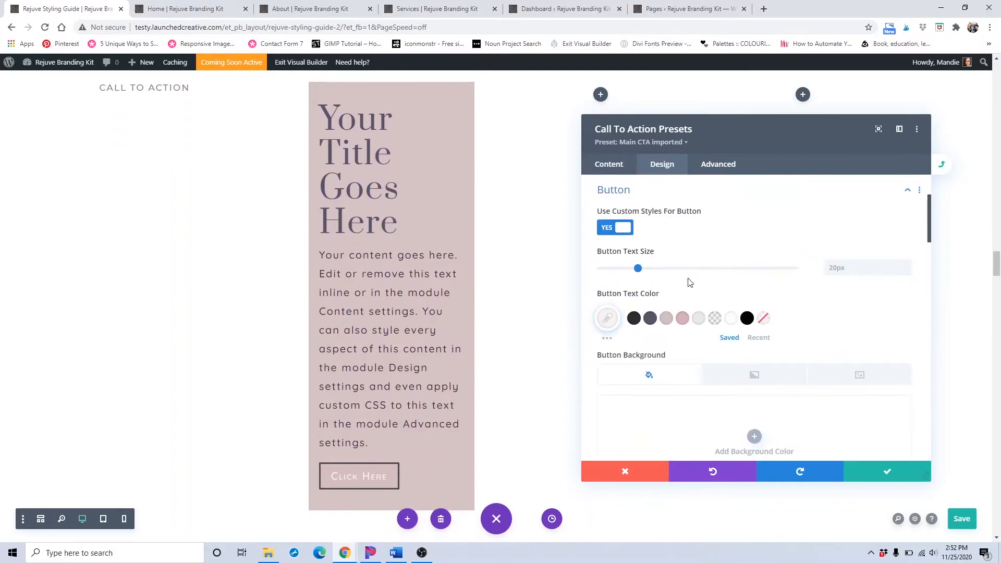
{"action": "scroll", "coordinate": [715, 271], "scroll_direction": "up", "scroll_amount": 2}
{"action": "scroll", "coordinate": [715, 271], "scroll_direction": "down", "scroll_amount": 2}
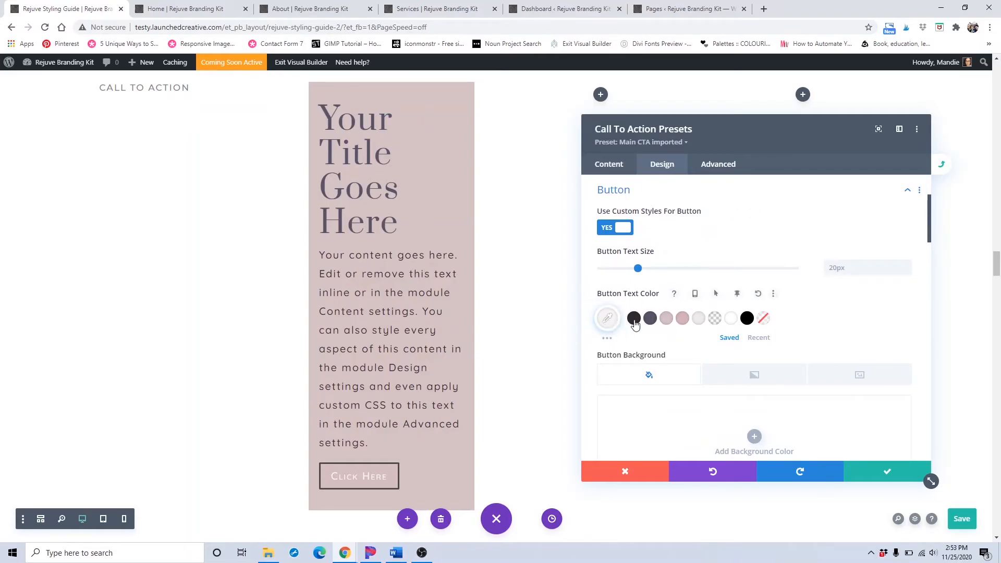
{"action": "left_click", "coordinate": [649, 319]}
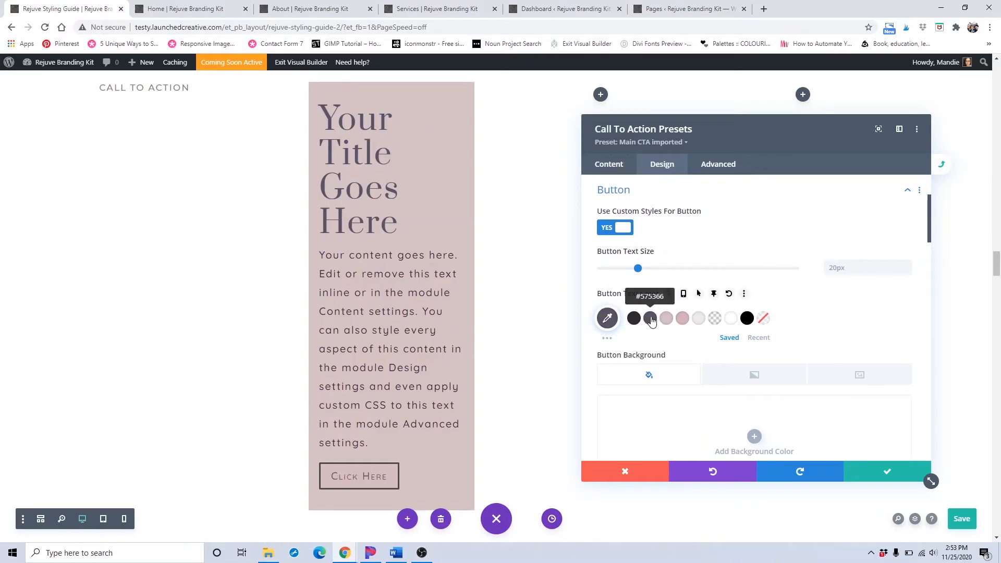
{"action": "left_click", "coordinate": [698, 319]}
Step: Set the call to action preset's button background to #575366
{"action": "scroll", "coordinate": [699, 321], "scroll_direction": "down", "scroll_amount": 4}
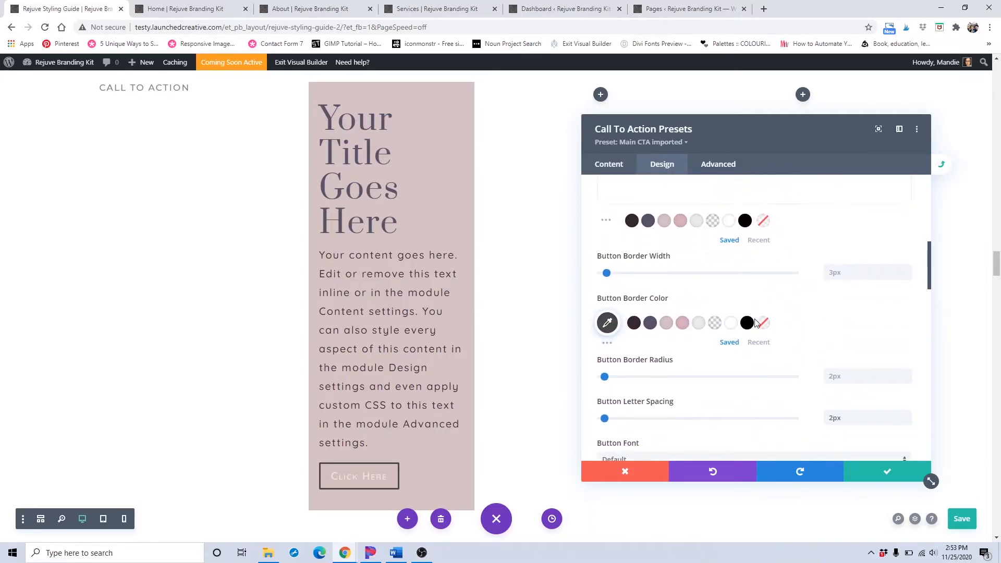
{"action": "scroll", "coordinate": [757, 313], "scroll_direction": "down", "scroll_amount": 1}
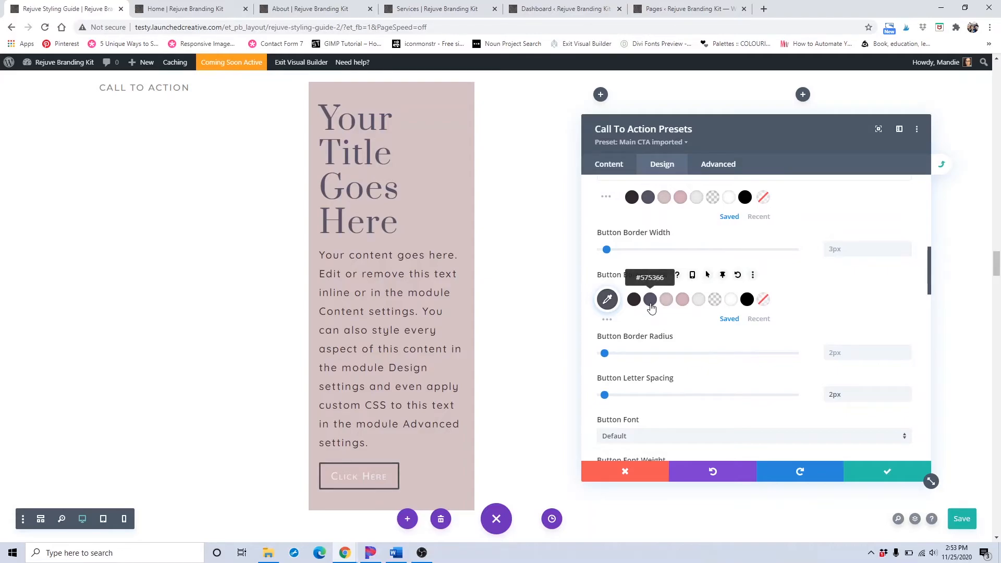
{"action": "scroll", "coordinate": [730, 312], "scroll_direction": "down", "scroll_amount": 1}
{"action": "scroll", "coordinate": [732, 316], "scroll_direction": "up", "scroll_amount": 4}
{"action": "scroll", "coordinate": [731, 313], "scroll_direction": "up", "scroll_amount": 2}
{"action": "scroll", "coordinate": [733, 323], "scroll_direction": "down", "scroll_amount": 2}
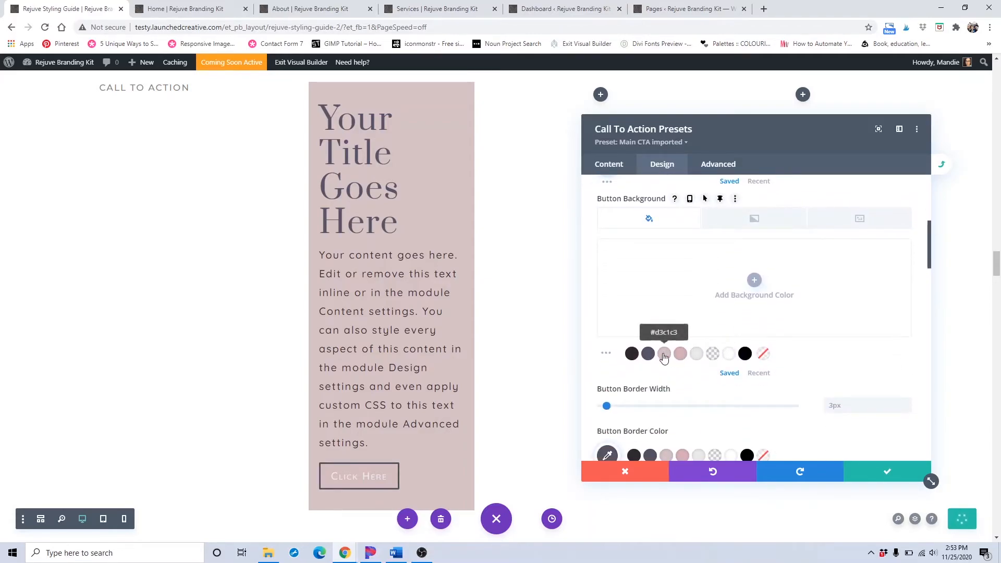
{"action": "left_click", "coordinate": [648, 354]}
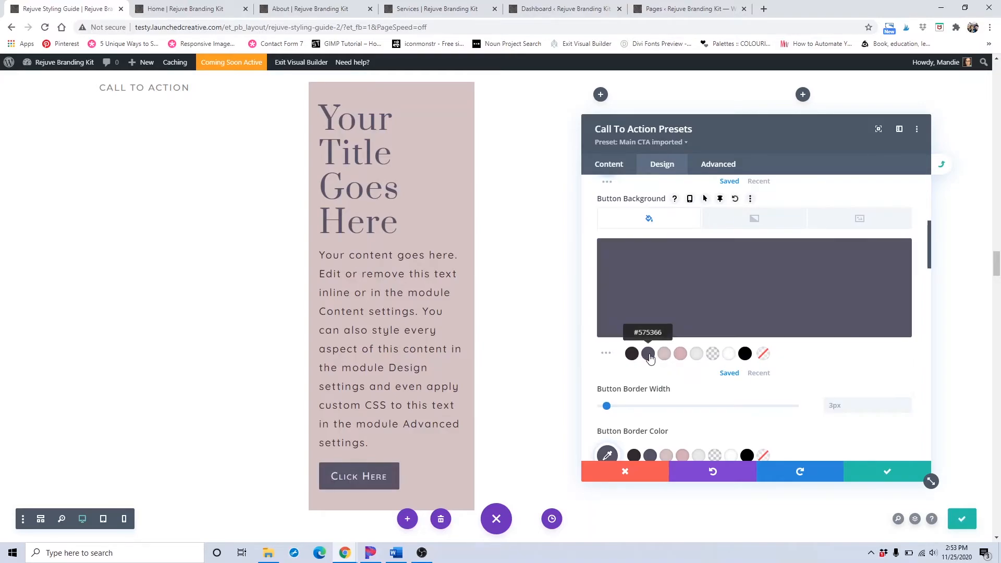
Step: Try #d3c1c3 and the saved pink for the call to action button's border and set it to the darkest saved brand color
{"action": "scroll", "coordinate": [704, 351], "scroll_direction": "down", "scroll_amount": 2}
{"action": "scroll", "coordinate": [707, 352], "scroll_direction": "down", "scroll_amount": 2}
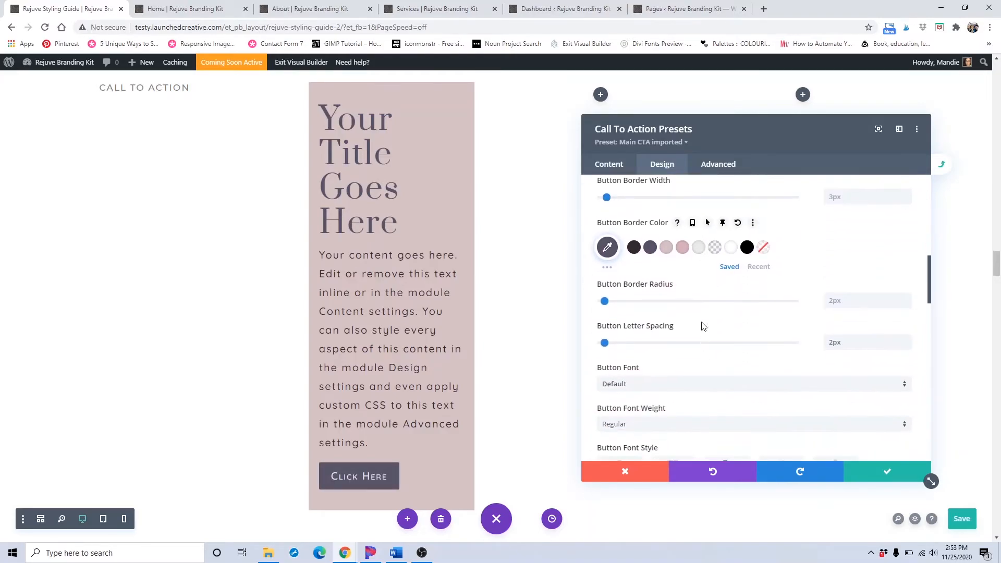
{"action": "left_click", "coordinate": [668, 251]}
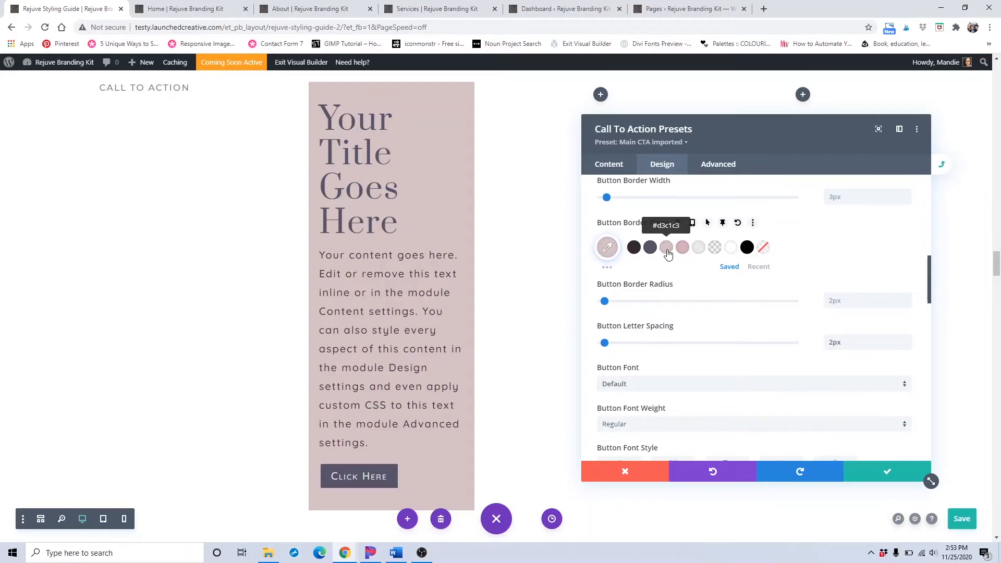
{"action": "left_click", "coordinate": [683, 251]}
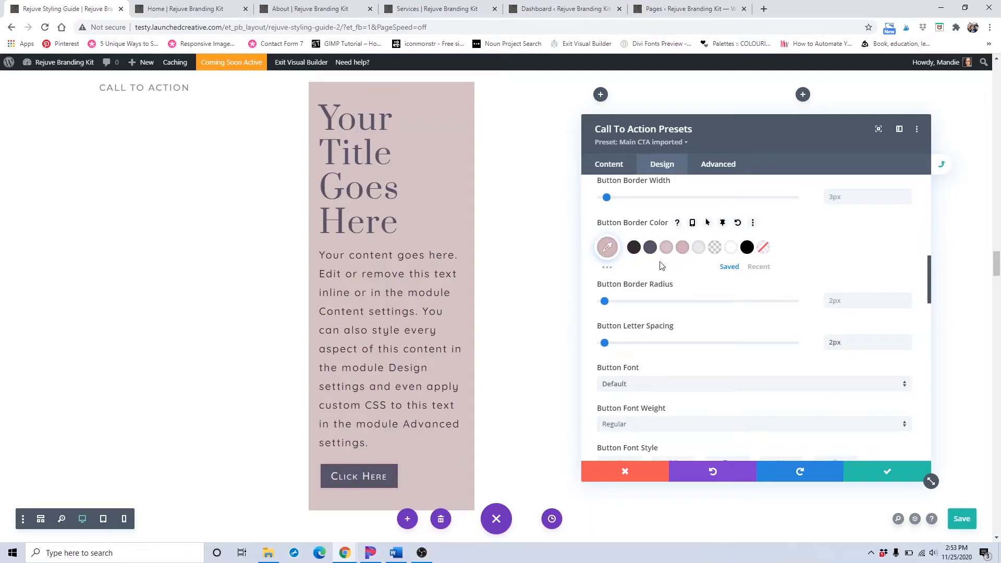
{"action": "scroll", "coordinate": [667, 271], "scroll_direction": "down", "scroll_amount": 3}
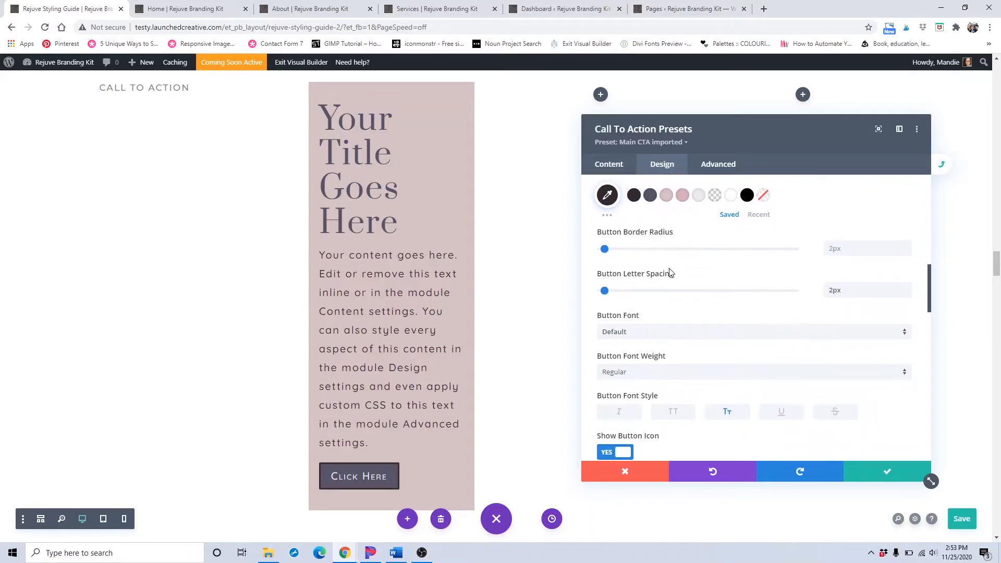
Step: Check the remaining button options and save the Main CTA imported preset and the Call To Action module settings
{"action": "scroll", "coordinate": [670, 274], "scroll_direction": "down", "scroll_amount": 1}
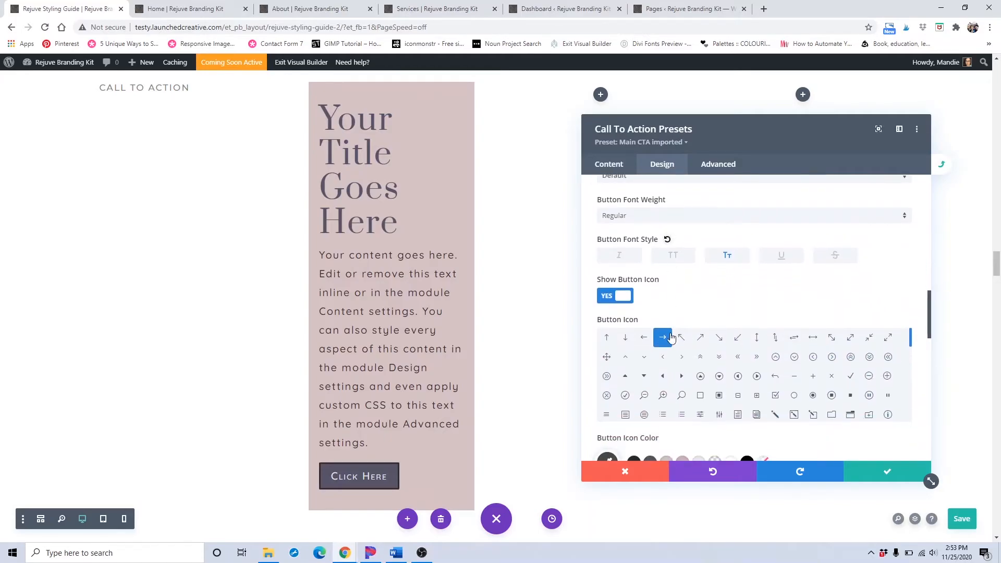
{"action": "scroll", "coordinate": [701, 285], "scroll_direction": "down", "scroll_amount": 3}
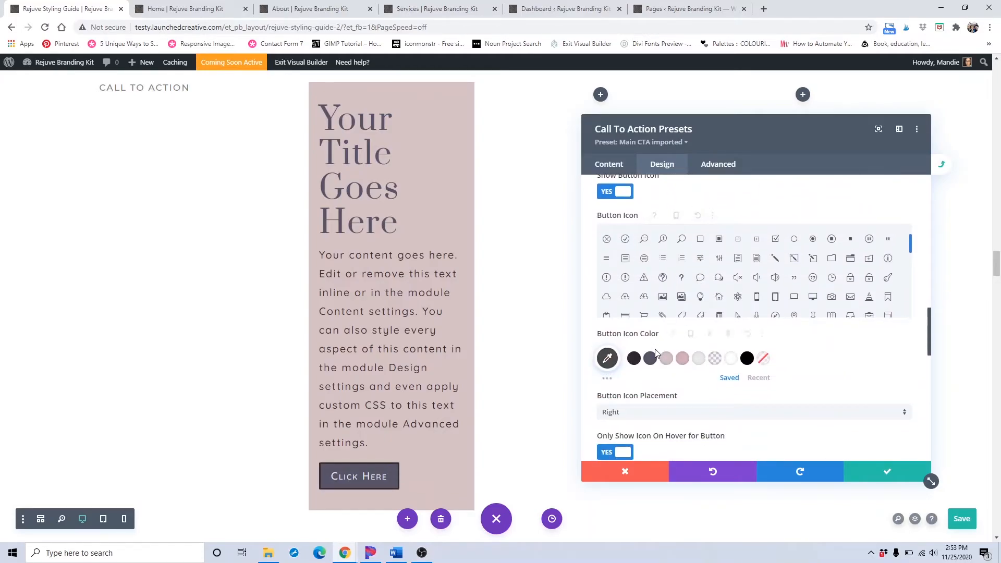
{"action": "scroll", "coordinate": [686, 309], "scroll_direction": "down", "scroll_amount": 3}
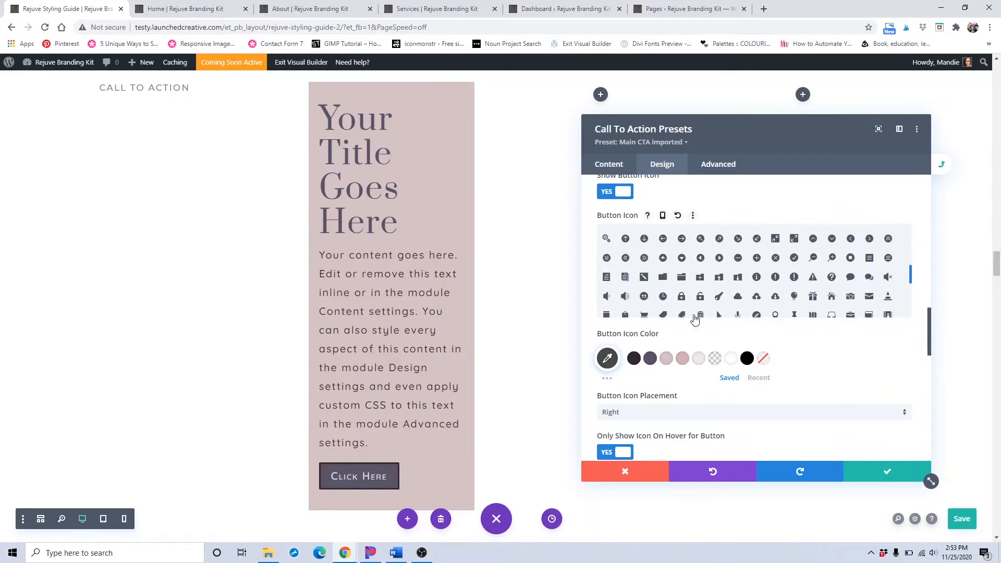
{"action": "scroll", "coordinate": [685, 309], "scroll_direction": "down", "scroll_amount": 4}
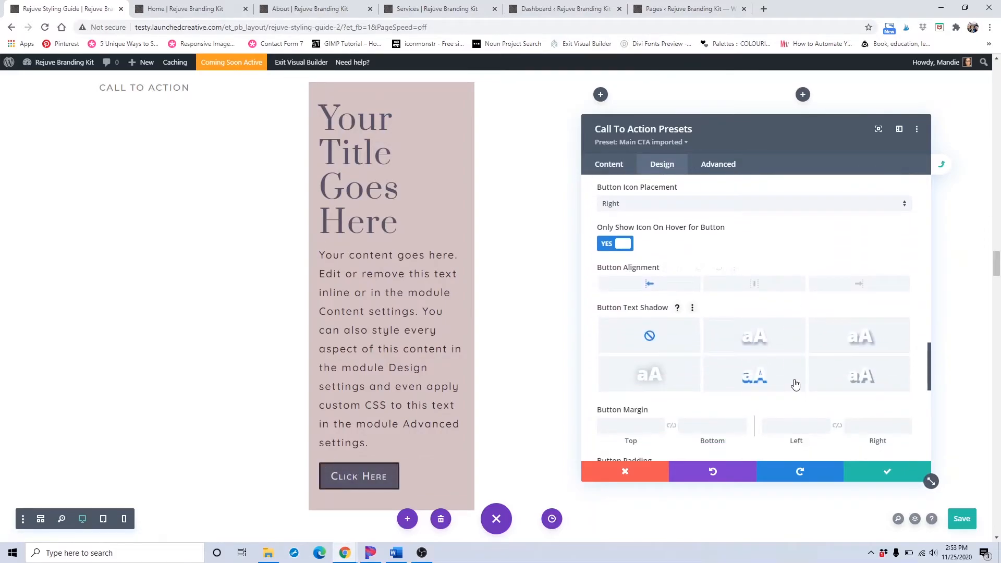
{"action": "scroll", "coordinate": [793, 385], "scroll_direction": "down", "scroll_amount": 3}
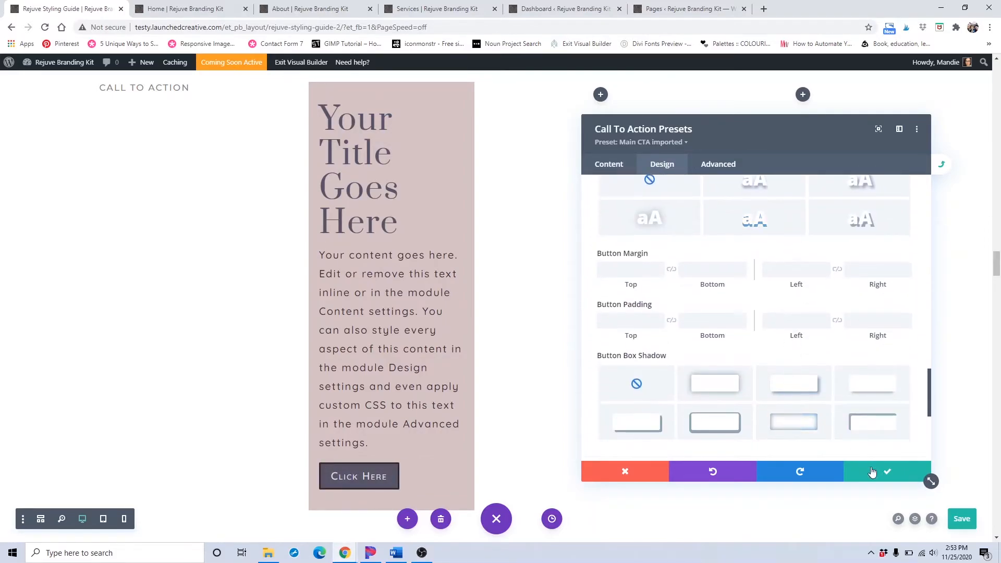
{"action": "left_click", "coordinate": [881, 481]}
{"action": "left_click", "coordinate": [879, 476]}
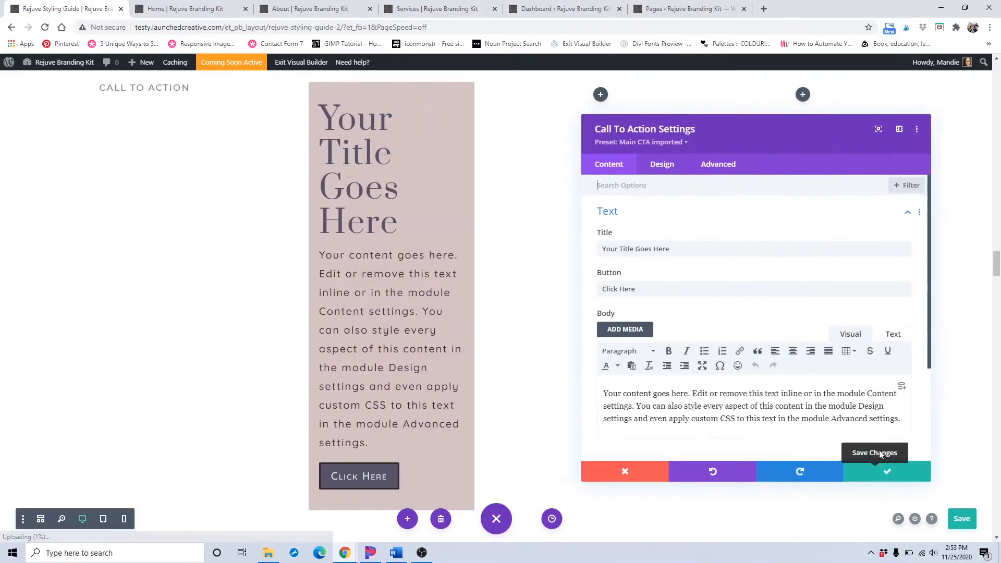
{"action": "left_click", "coordinate": [885, 475]}
Step: Look through the About and Services pages and examine how the Frequently Asked toggles are used and styled
{"action": "scroll", "coordinate": [390, 286], "scroll_direction": "down", "scroll_amount": 6}
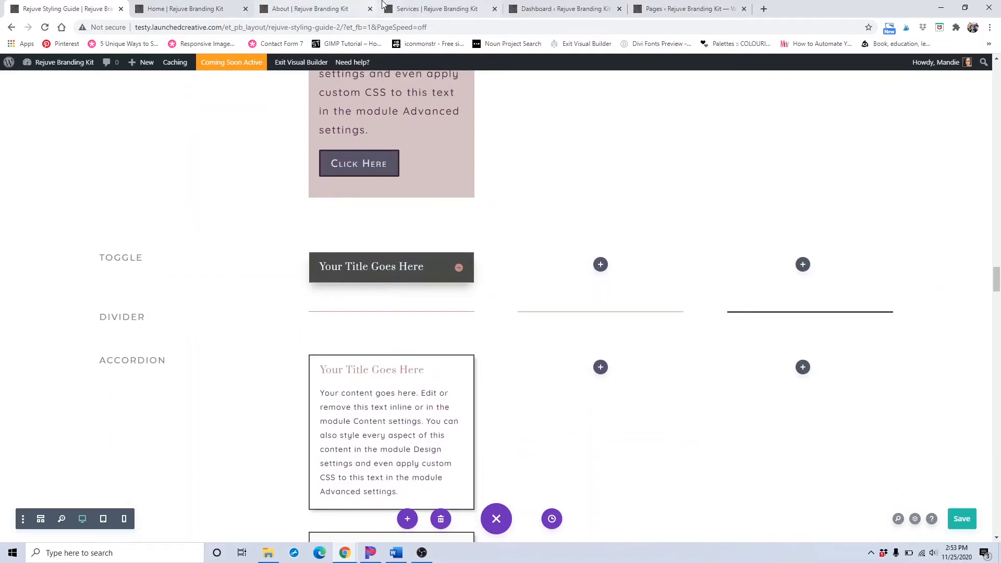
{"action": "left_click", "coordinate": [327, 5]}
{"action": "scroll", "coordinate": [581, 308], "scroll_direction": "down", "scroll_amount": 20}
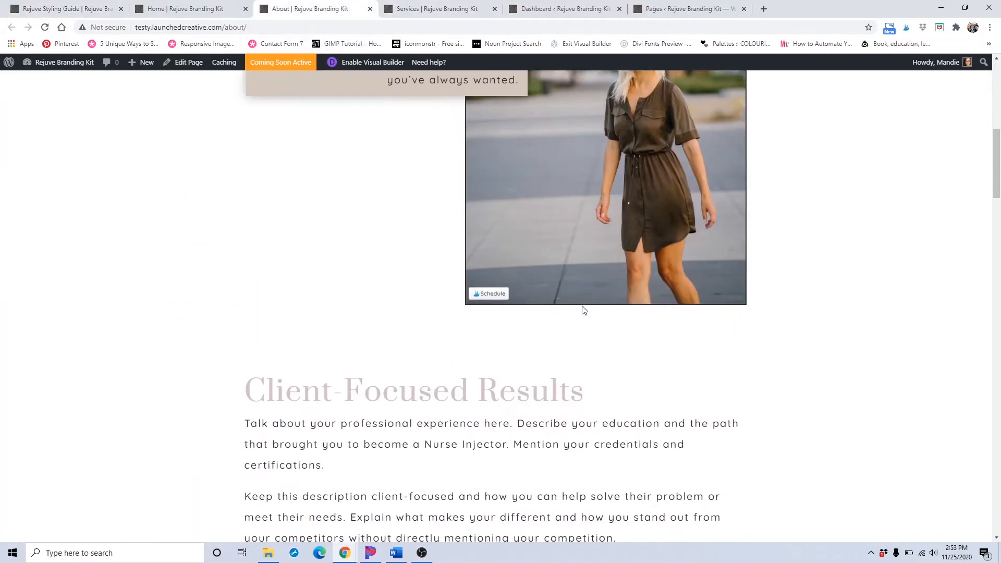
{"action": "scroll", "coordinate": [584, 311], "scroll_direction": "down", "scroll_amount": 15}
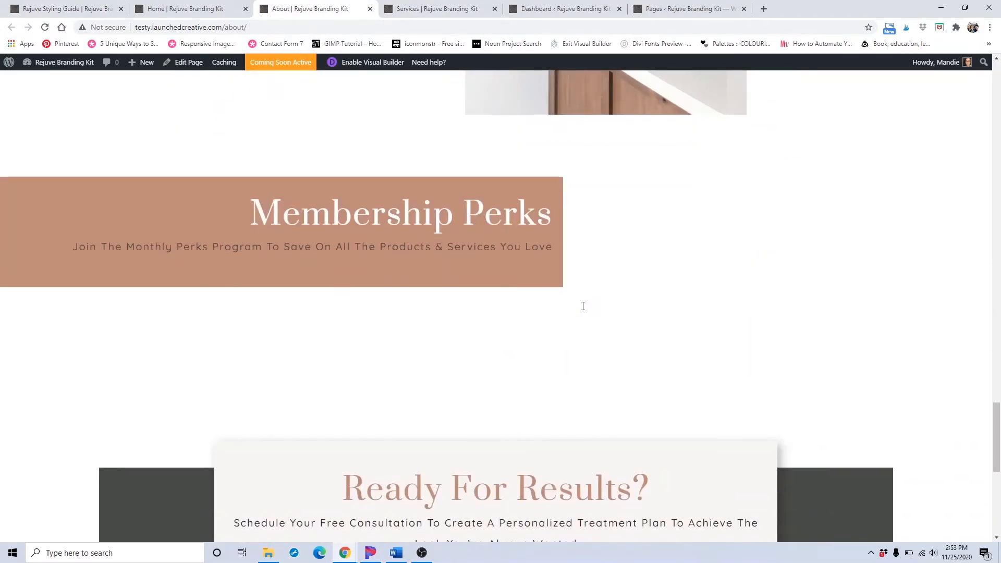
{"action": "left_click", "coordinate": [432, 4]}
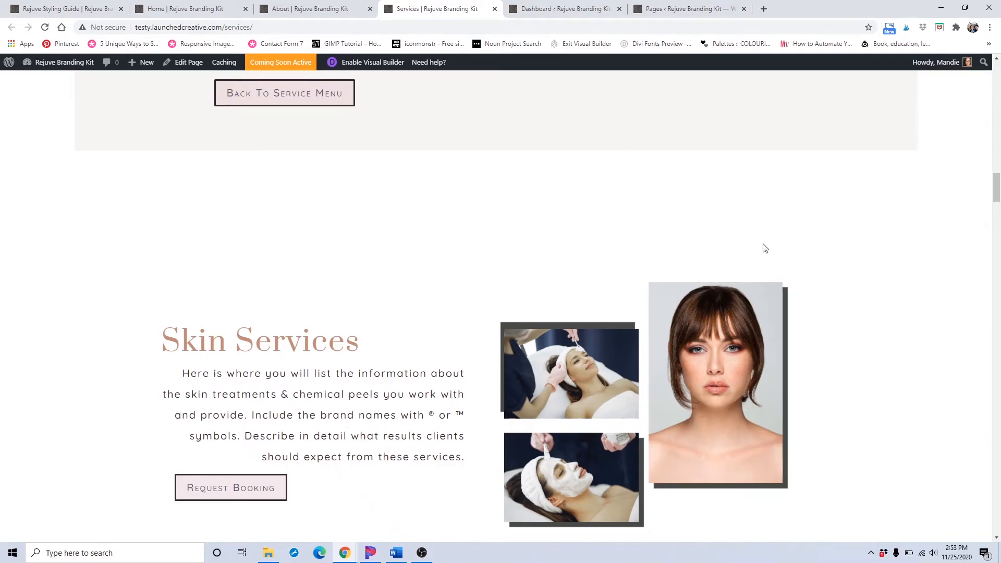
{"action": "scroll", "coordinate": [673, 252], "scroll_direction": "down", "scroll_amount": 10}
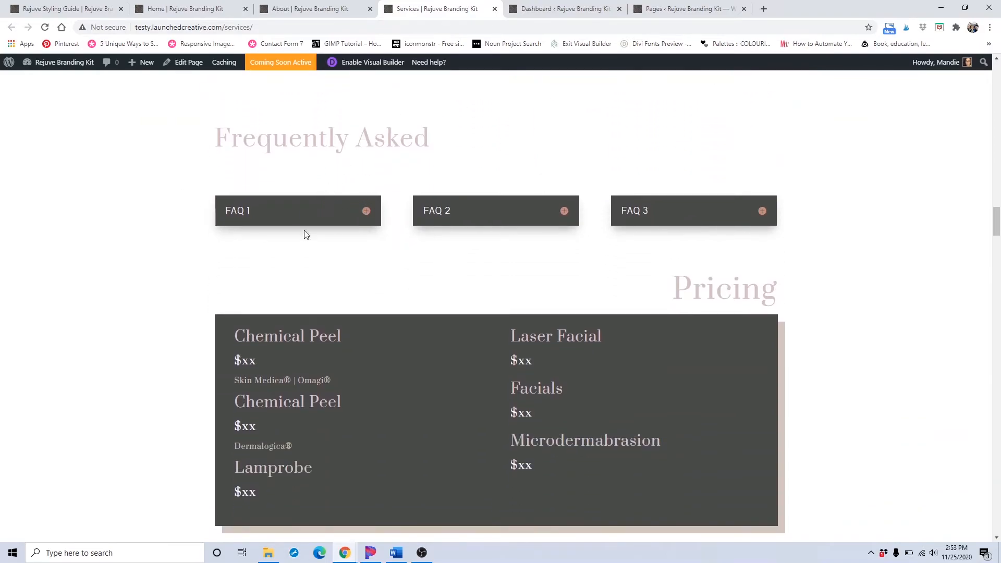
{"action": "scroll", "coordinate": [552, 197], "scroll_direction": "down", "scroll_amount": 2}
{"action": "scroll", "coordinate": [548, 200], "scroll_direction": "up", "scroll_amount": 4}
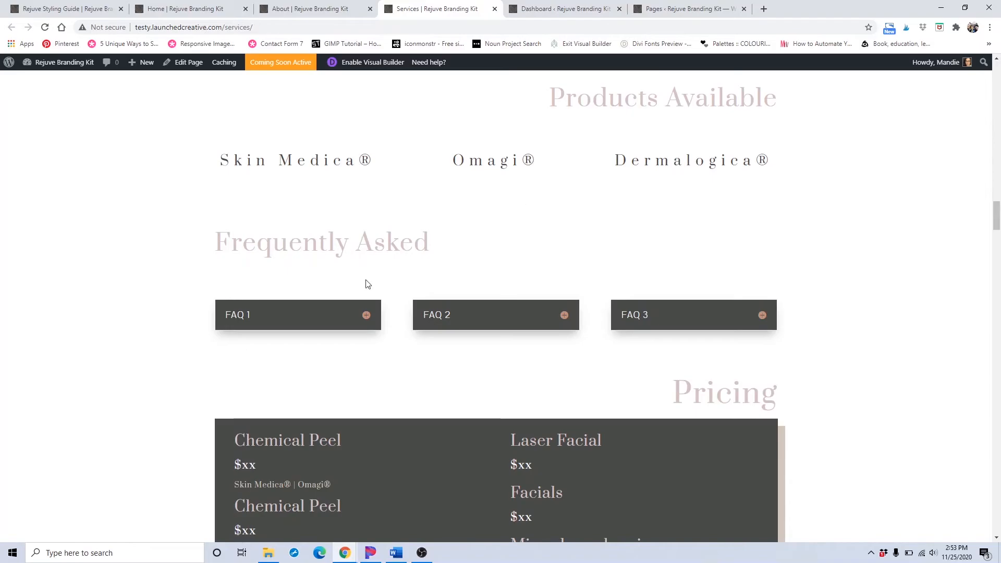
{"action": "scroll", "coordinate": [454, 299], "scroll_direction": "down", "scroll_amount": 15}
{"action": "scroll", "coordinate": [455, 299], "scroll_direction": "down", "scroll_amount": 15}
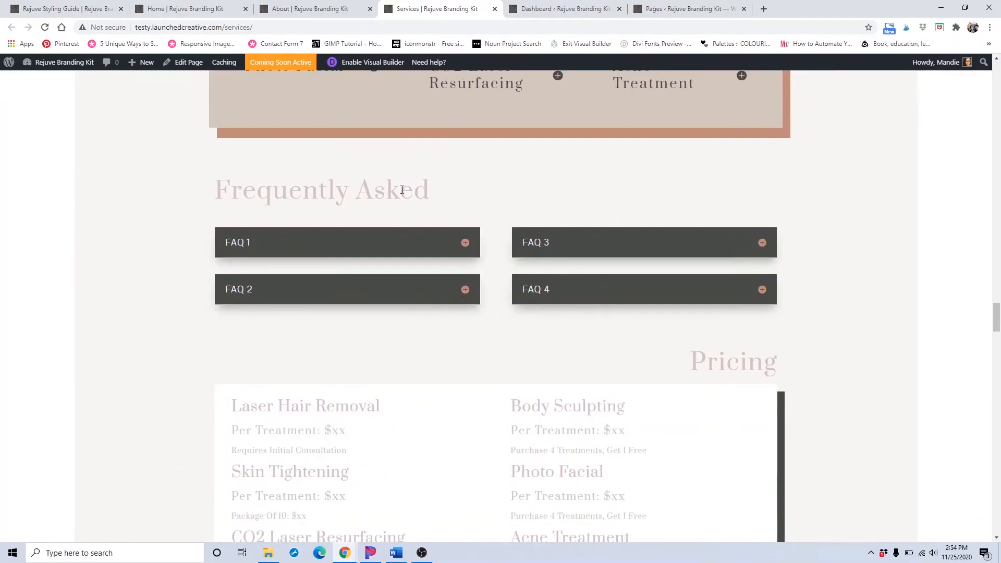
Step: In the styling guide, open the Toggle module's Main Toggle Preset imported and set its icon color to the saved greyish pink
{"action": "left_click", "coordinate": [84, 5]}
{"action": "mouse_move", "coordinate": [390, 269]}
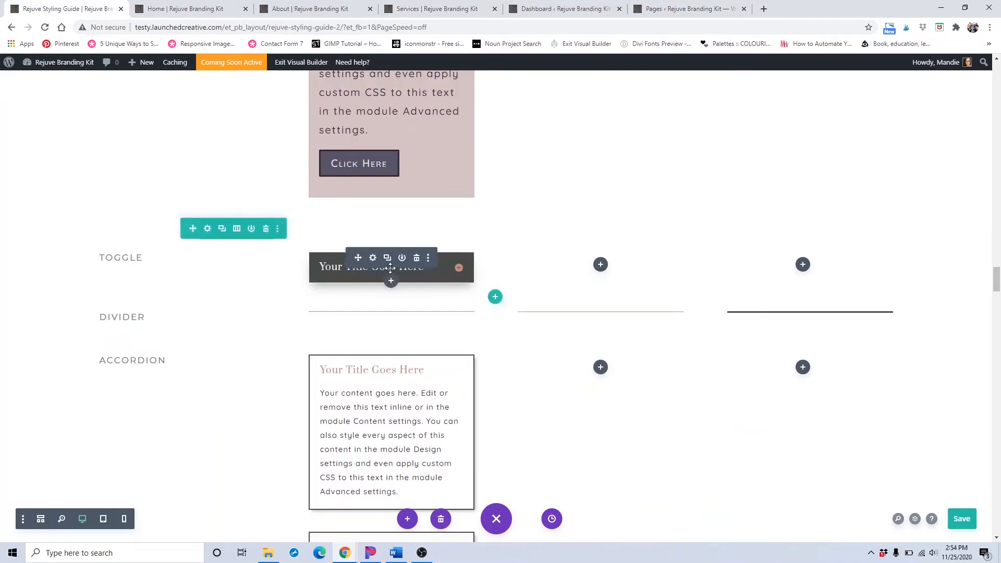
{"action": "left_click", "coordinate": [428, 259]}
{"action": "left_click", "coordinate": [407, 223]}
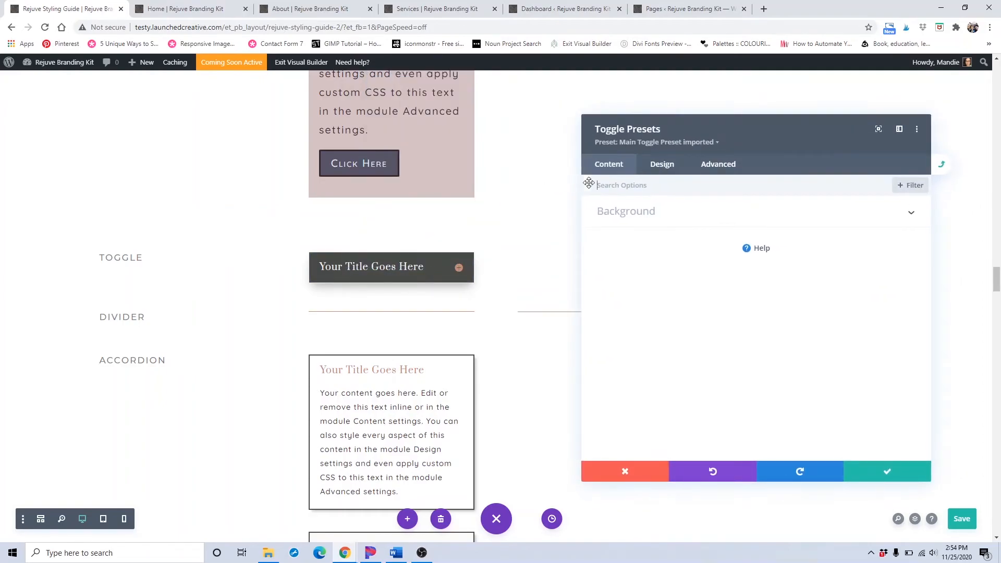
{"action": "left_click", "coordinate": [661, 172]}
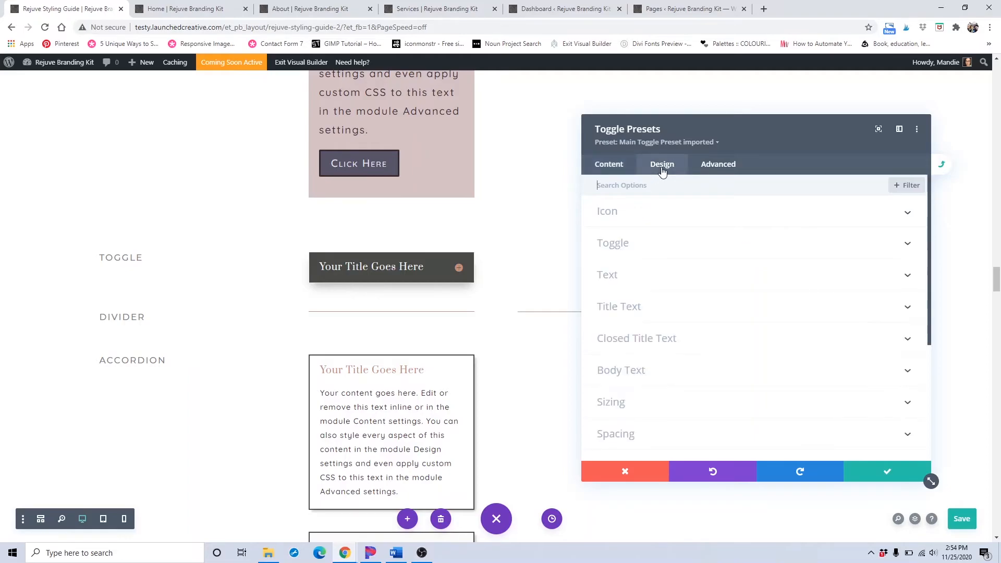
{"action": "left_click", "coordinate": [631, 218]}
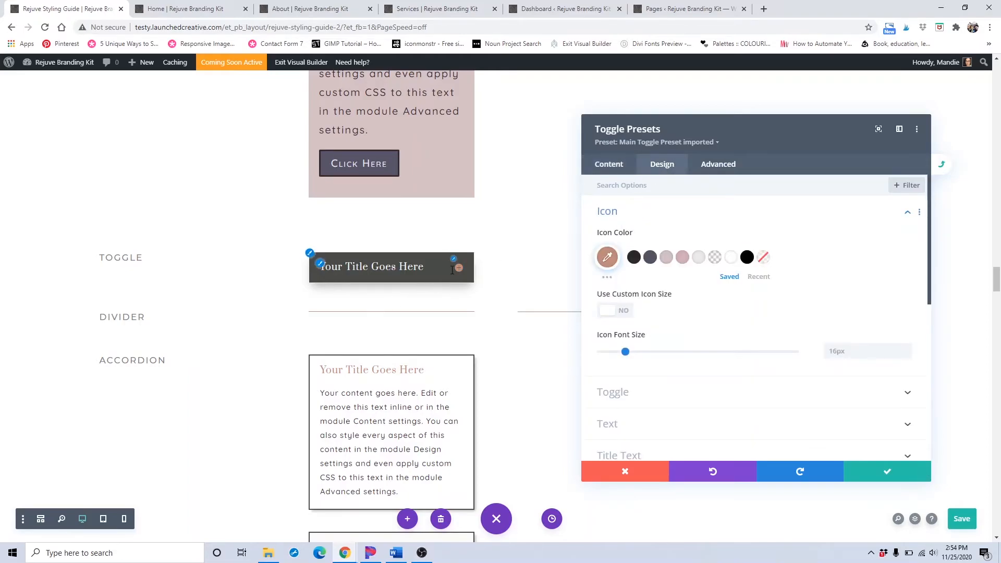
{"action": "left_click", "coordinate": [667, 258]}
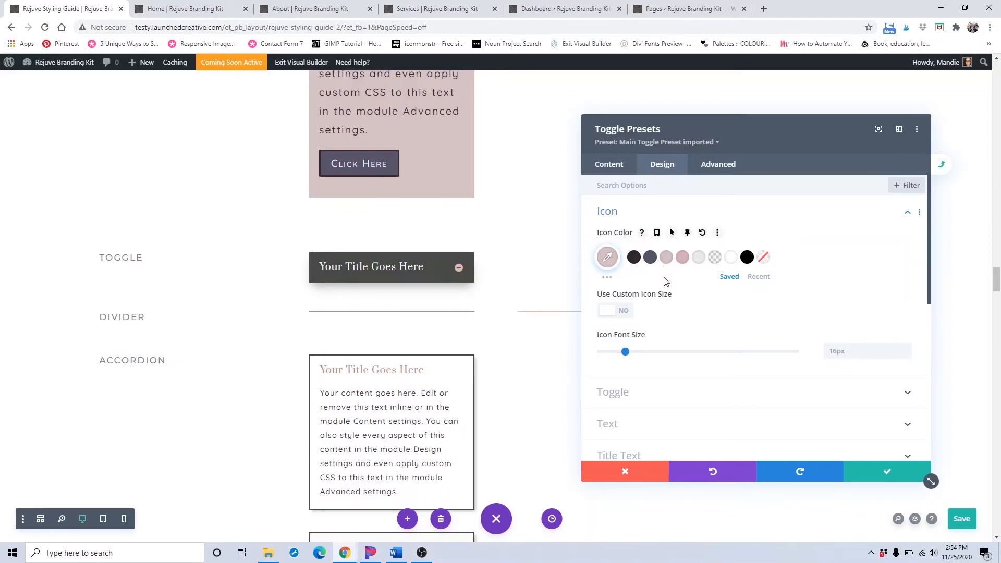
Step: Turn on the custom icon size for the toggle preset and raise the icon font size slightly
{"action": "scroll", "coordinate": [659, 282], "scroll_direction": "down", "scroll_amount": 1}
{"action": "left_click", "coordinate": [626, 268]}
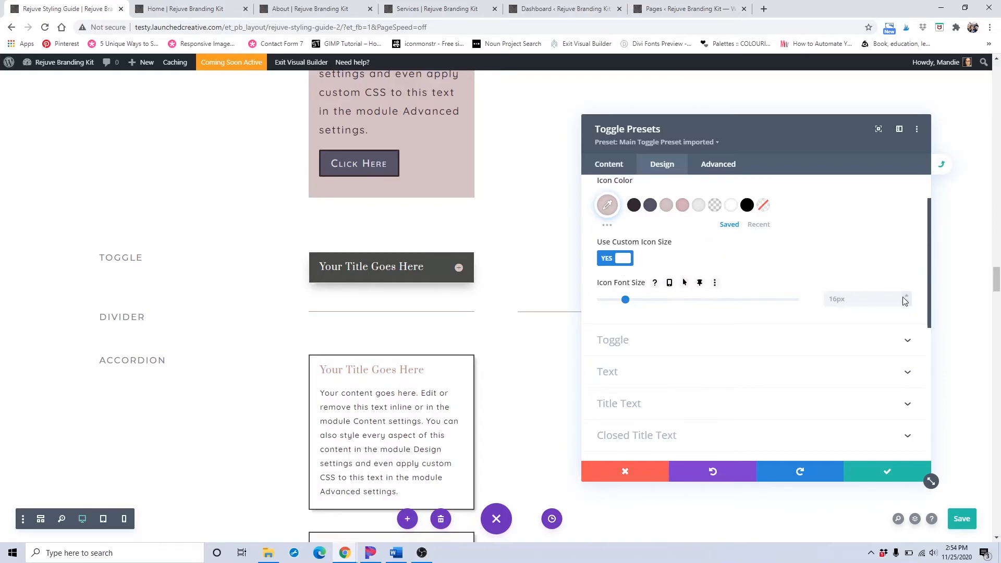
{"action": "double_click", "coordinate": [906, 295]}
Step: In the toggle preset, set the closed toggle background color to the saved slate #575366
{"action": "scroll", "coordinate": [691, 302], "scroll_direction": "down", "scroll_amount": 1}
{"action": "left_click", "coordinate": [615, 207]}
{"action": "left_click", "coordinate": [651, 298]}
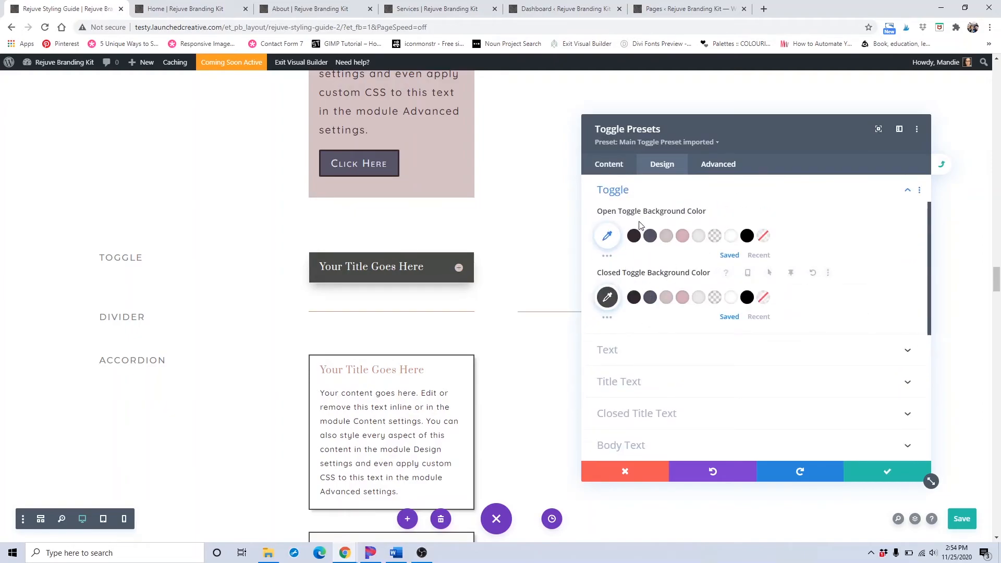
{"action": "left_click", "coordinate": [455, 268]}
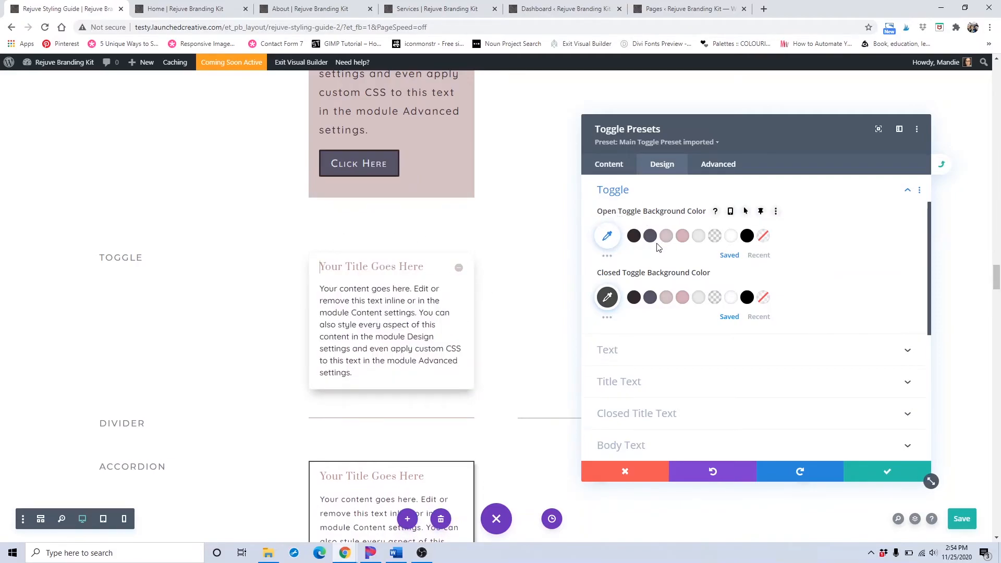
{"action": "scroll", "coordinate": [712, 269], "scroll_direction": "down", "scroll_amount": 1}
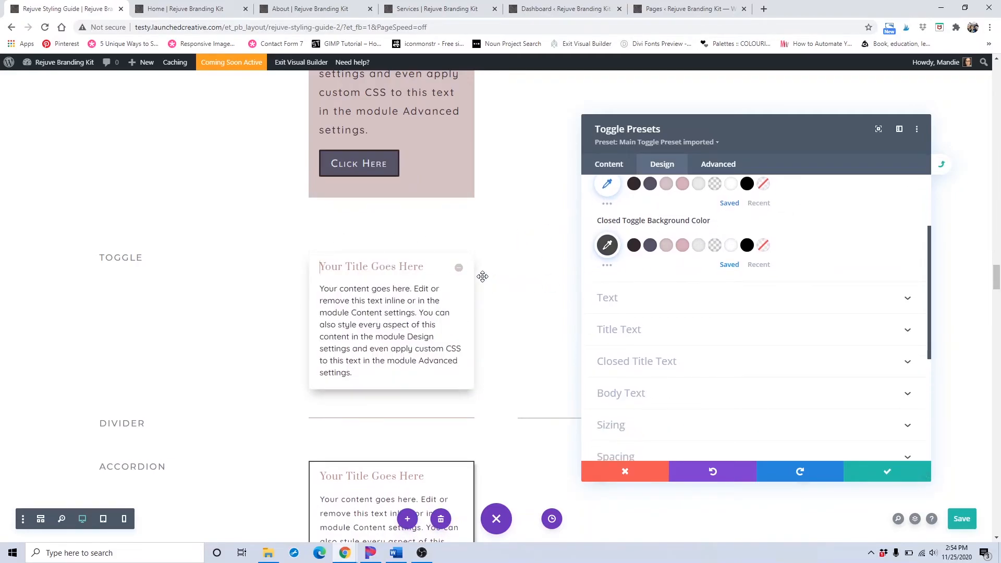
{"action": "left_click", "coordinate": [459, 270]}
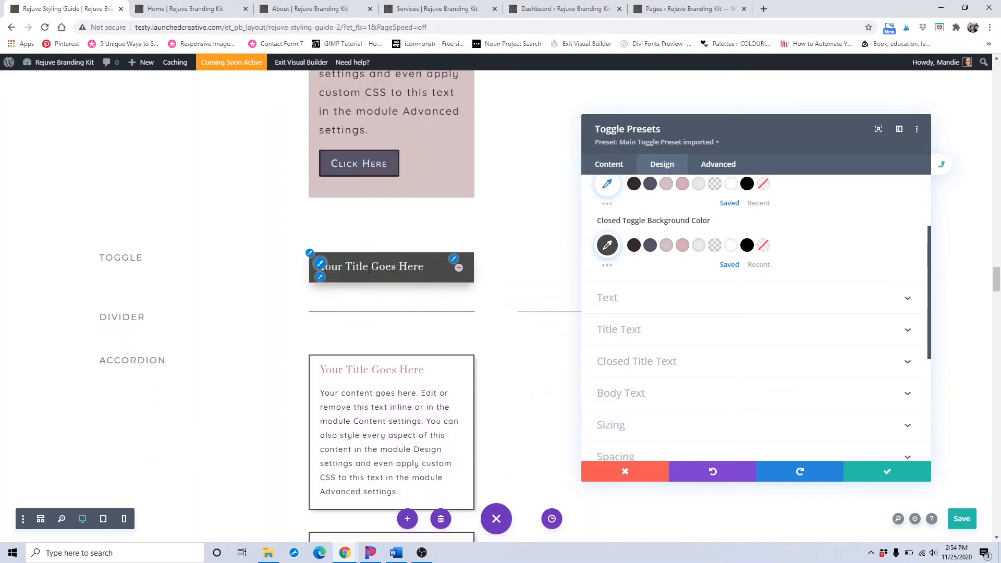
{"action": "left_click", "coordinate": [649, 246]}
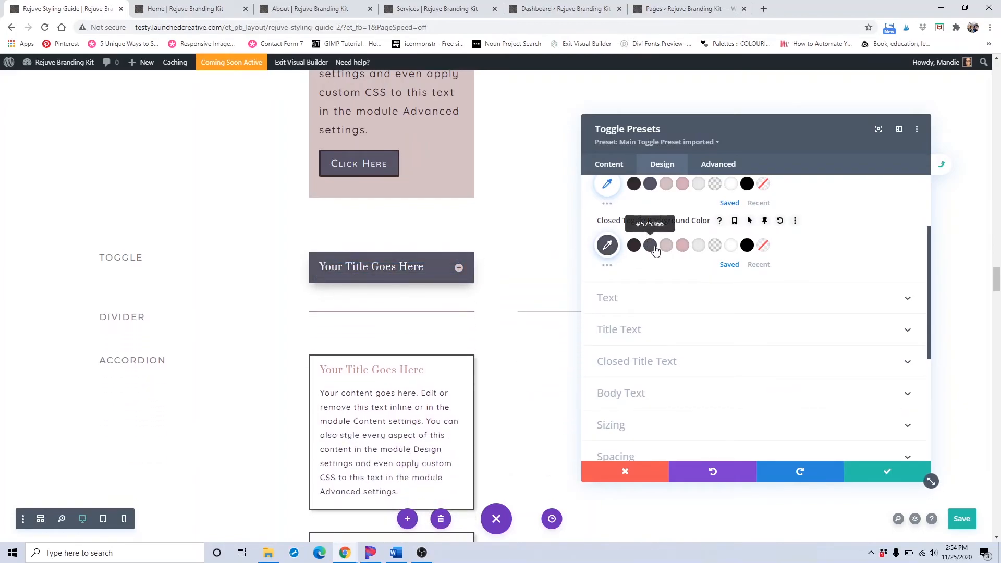
{"action": "scroll", "coordinate": [728, 300], "scroll_direction": "down", "scroll_amount": 1}
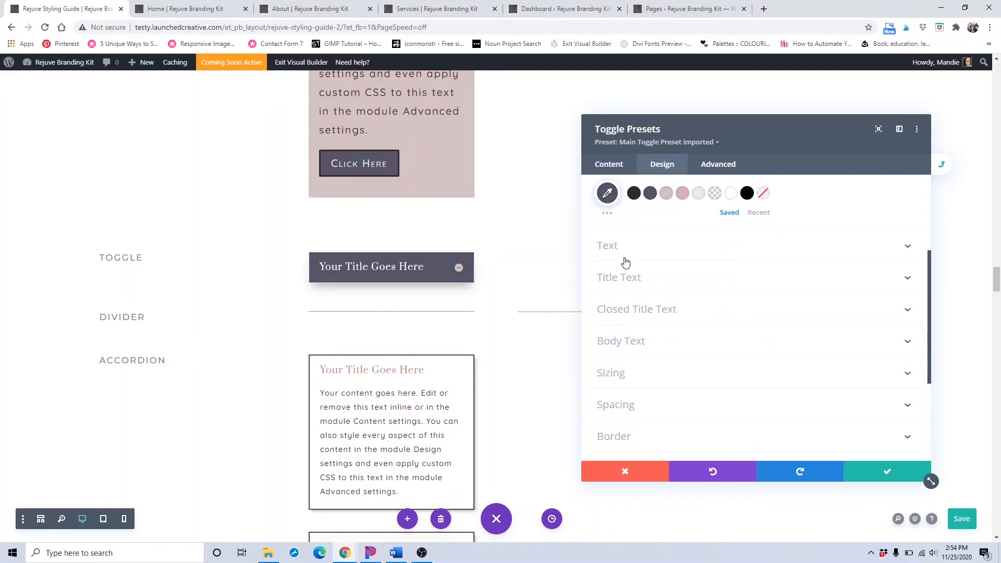
Step: Set the toggle preset's open title text color to the saved pink #d4afb9 and reset the general title text color
{"action": "scroll", "coordinate": [625, 262], "scroll_direction": "up", "scroll_amount": 1}
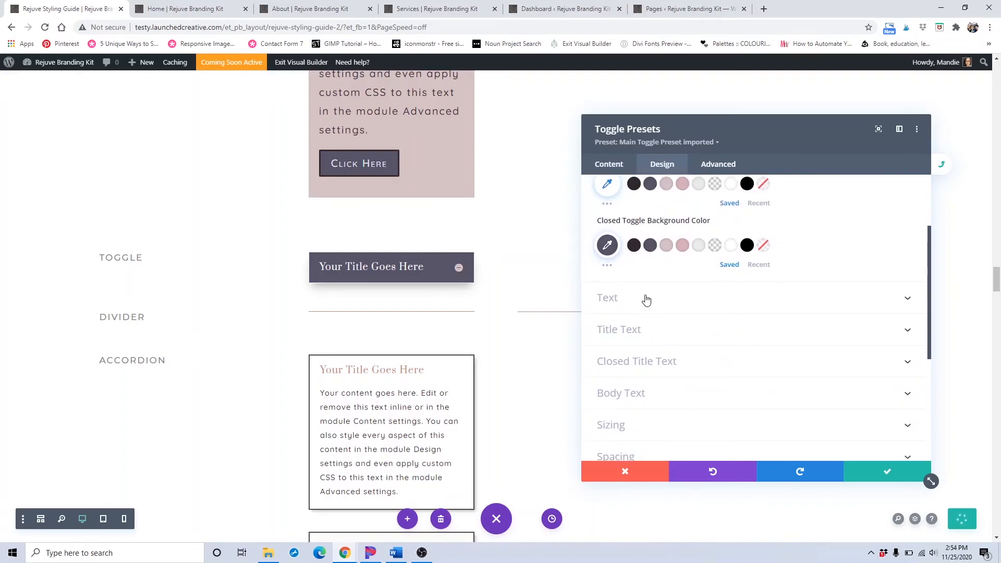
{"action": "left_click", "coordinate": [640, 329]}
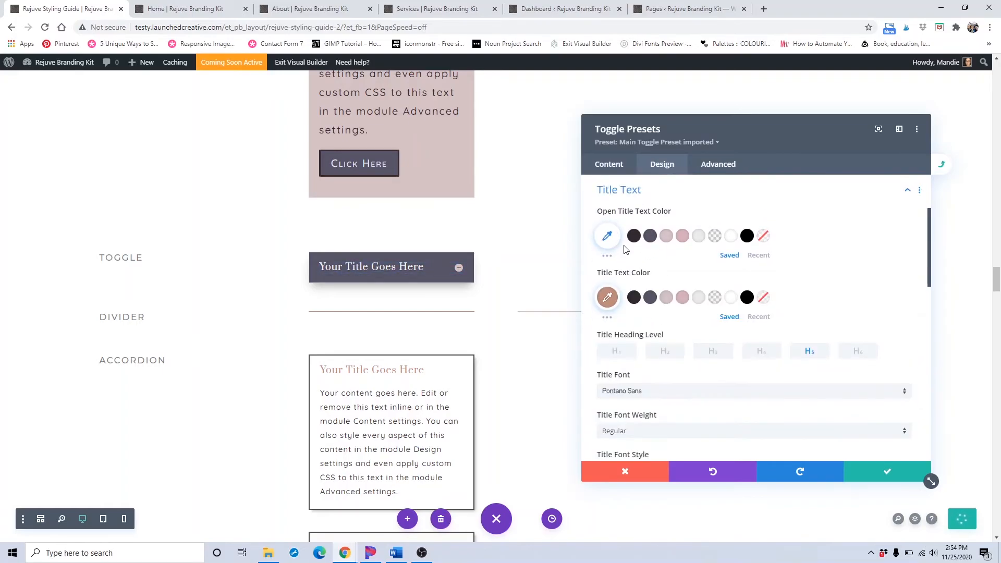
{"action": "scroll", "coordinate": [625, 249], "scroll_direction": "up", "scroll_amount": 1}
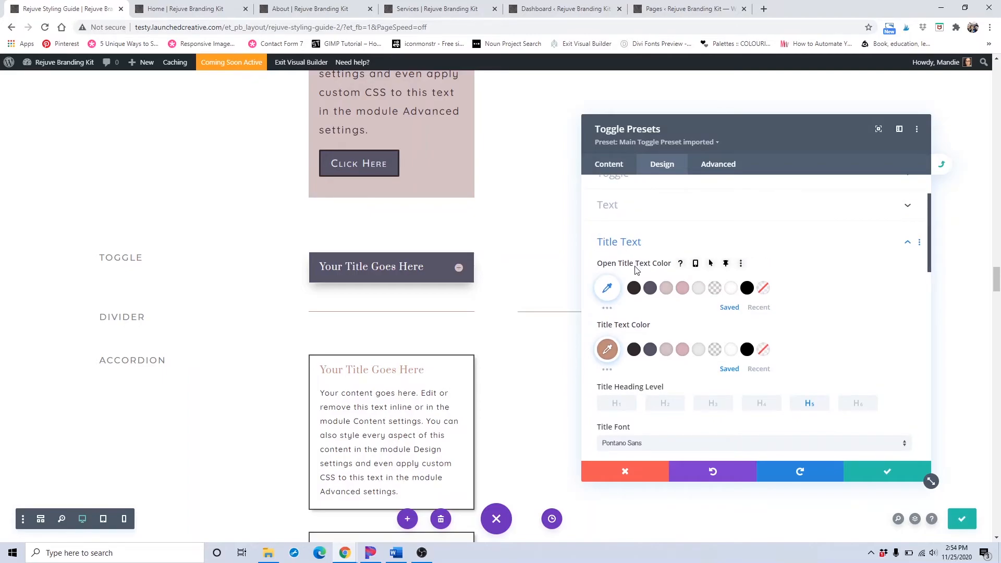
{"action": "left_click", "coordinate": [319, 266]}
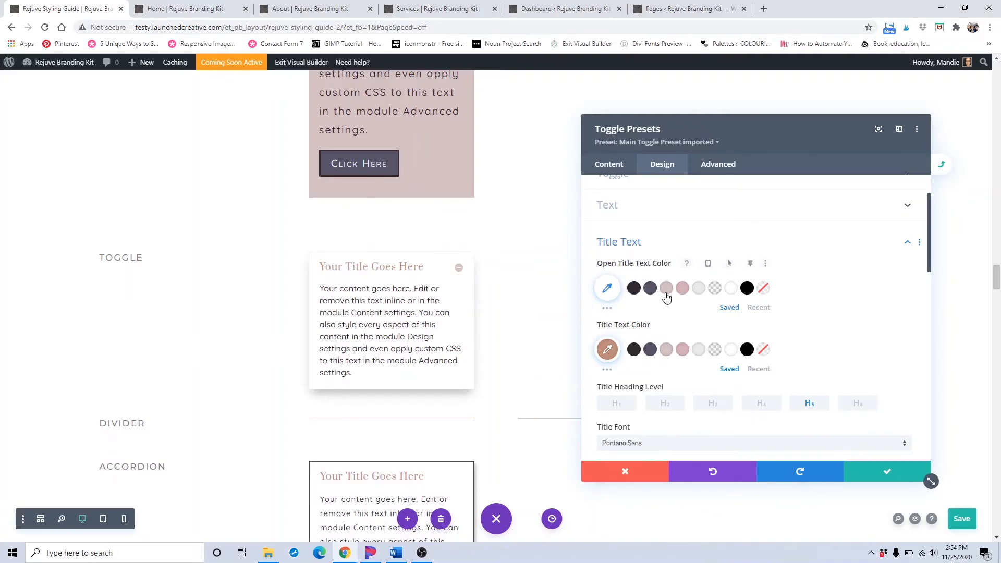
{"action": "left_click", "coordinate": [683, 288]}
{"action": "scroll", "coordinate": [683, 290], "scroll_direction": "down", "scroll_amount": 1}
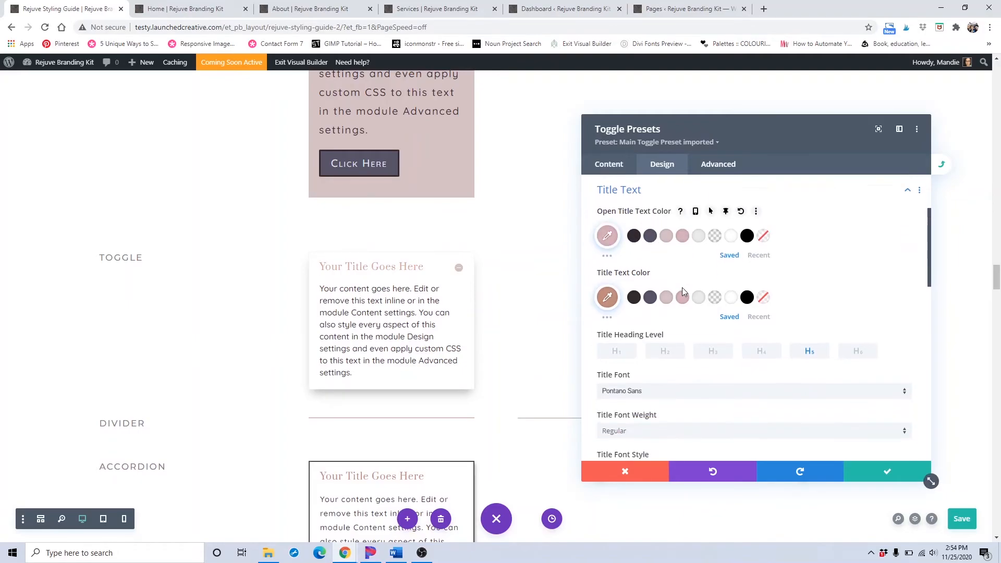
{"action": "left_click", "coordinate": [720, 275]}
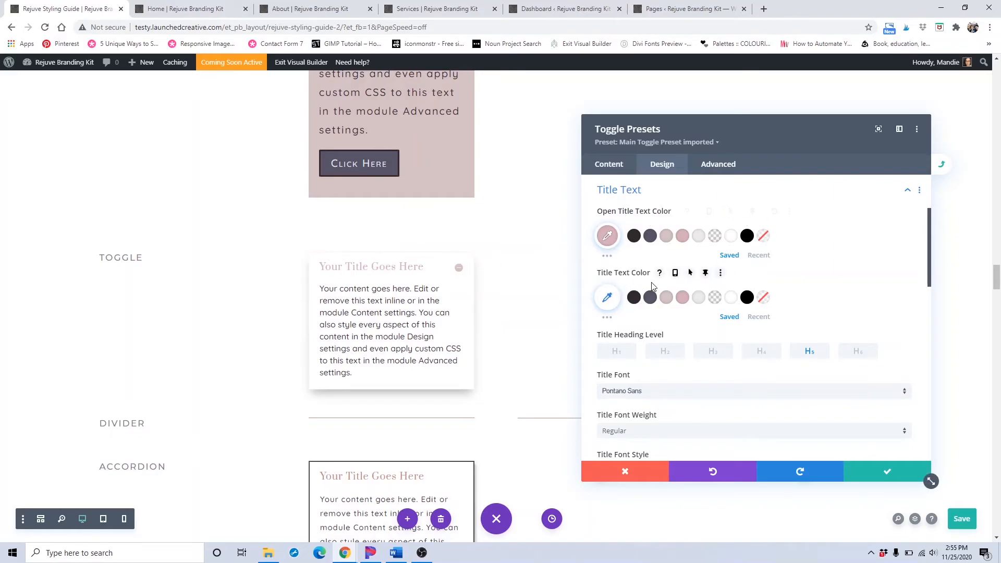
Step: Reset the toggle preset's title font to default and check the remaining title text options
{"action": "scroll", "coordinate": [696, 216], "scroll_direction": "down", "scroll_amount": 3}
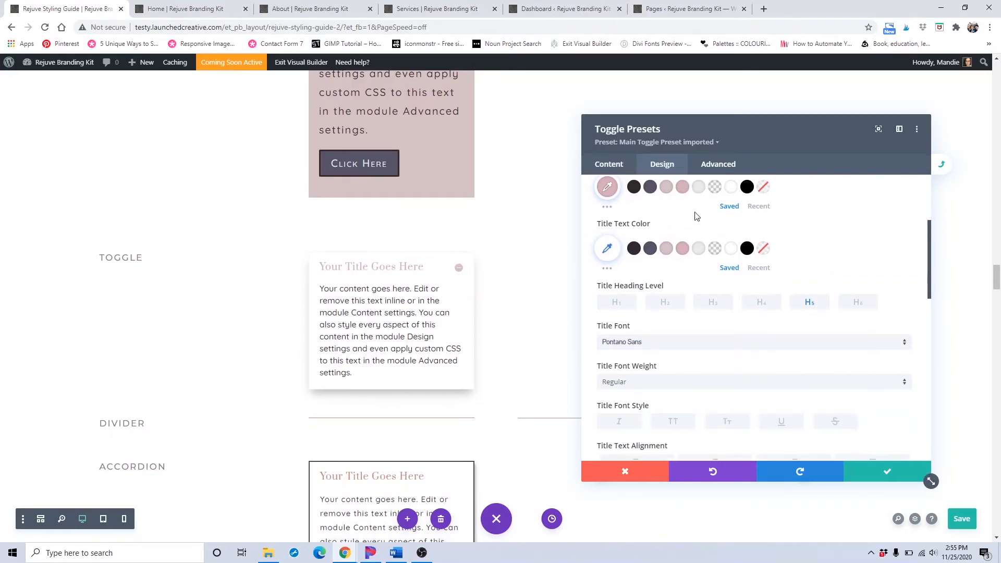
{"action": "scroll", "coordinate": [656, 298], "scroll_direction": "up", "scroll_amount": 1}
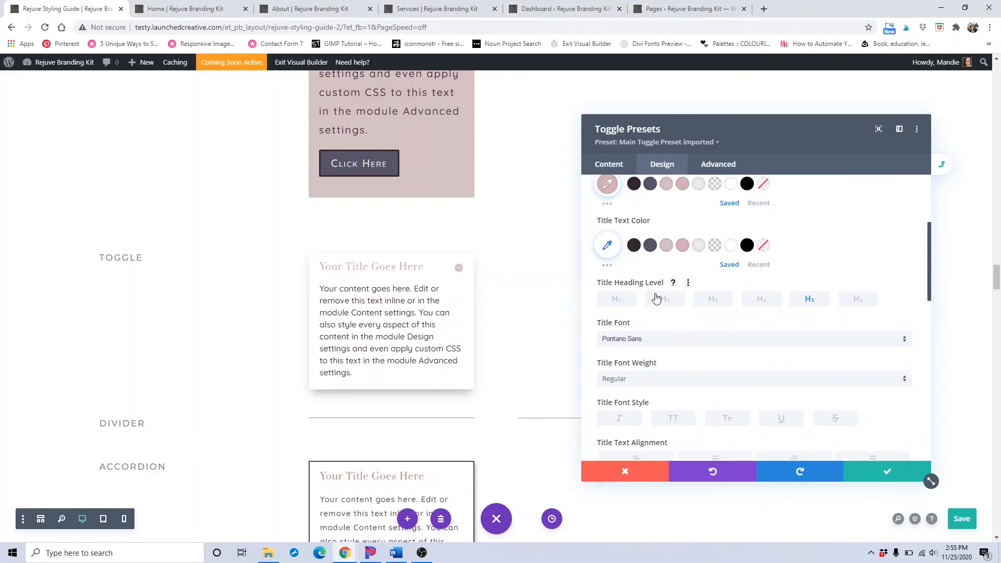
{"action": "left_click", "coordinate": [655, 343]}
{"action": "left_click", "coordinate": [664, 243]}
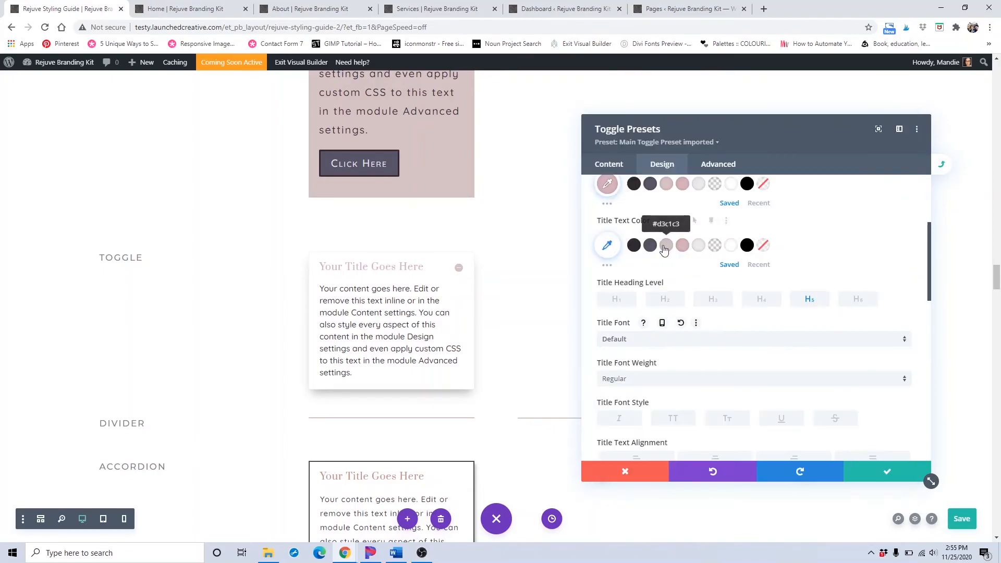
{"action": "scroll", "coordinate": [715, 315], "scroll_direction": "down", "scroll_amount": 1}
{"action": "scroll", "coordinate": [704, 313], "scroll_direction": "up", "scroll_amount": 2}
{"action": "scroll", "coordinate": [693, 307], "scroll_direction": "up", "scroll_amount": 2}
{"action": "scroll", "coordinate": [693, 308], "scroll_direction": "down", "scroll_amount": 5}
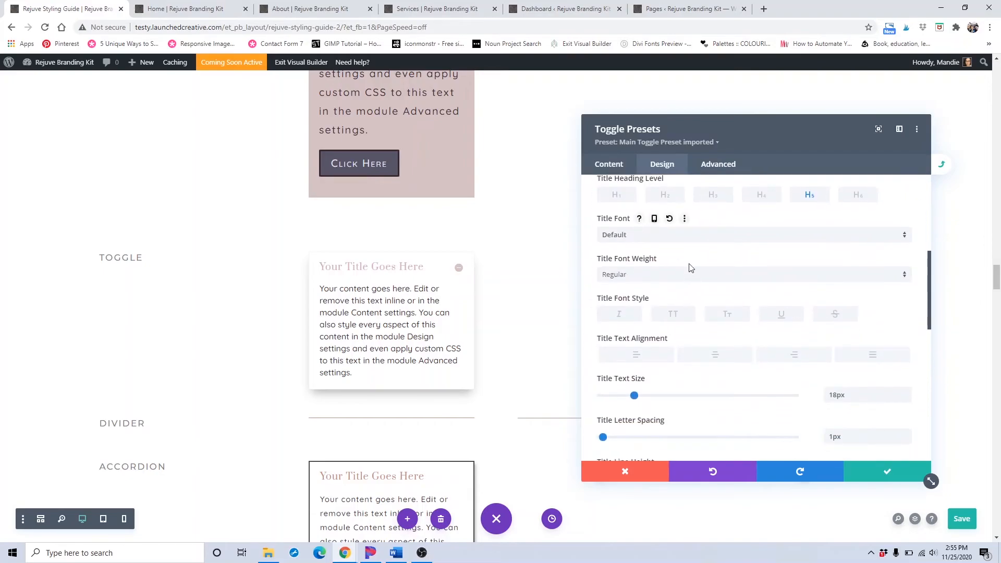
{"action": "scroll", "coordinate": [674, 251], "scroll_direction": "down", "scroll_amount": 1}
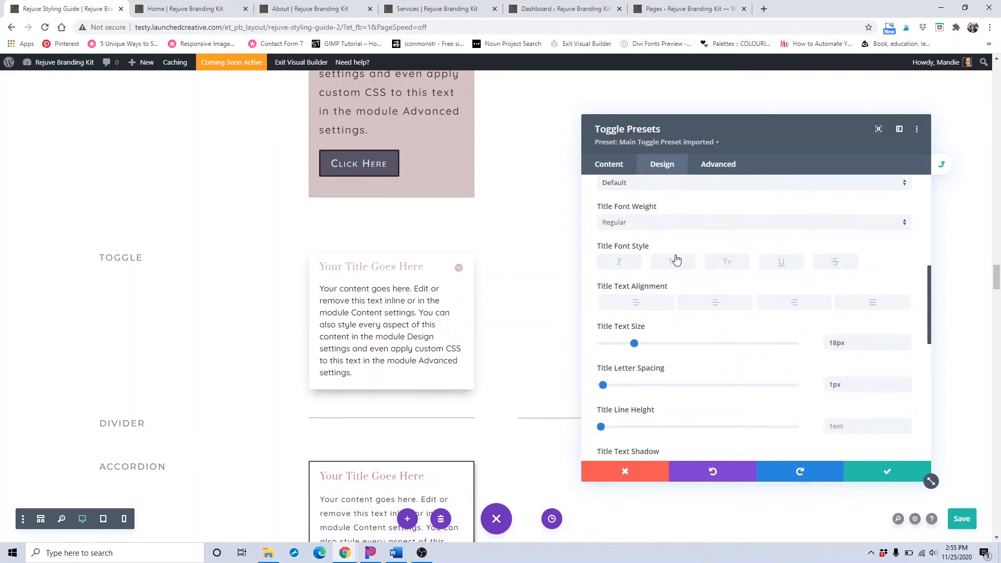
{"action": "scroll", "coordinate": [807, 351], "scroll_direction": "down", "scroll_amount": 4}
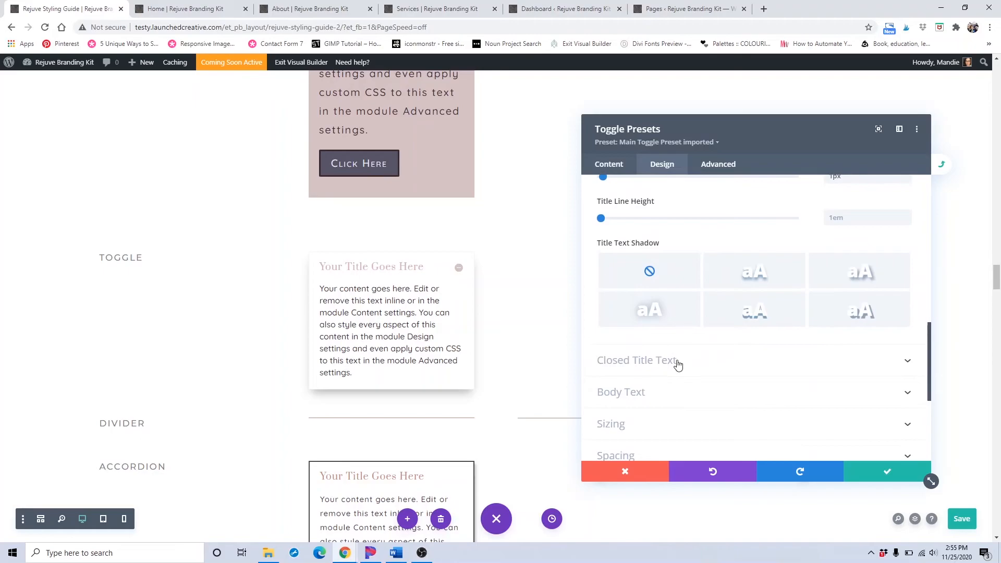
Step: Set the toggle's closed title text color to the saved light grey after trying #d3c1c3, with the toggle collapsed for preview
{"action": "left_click", "coordinate": [679, 360]}
{"action": "left_click", "coordinate": [458, 268]}
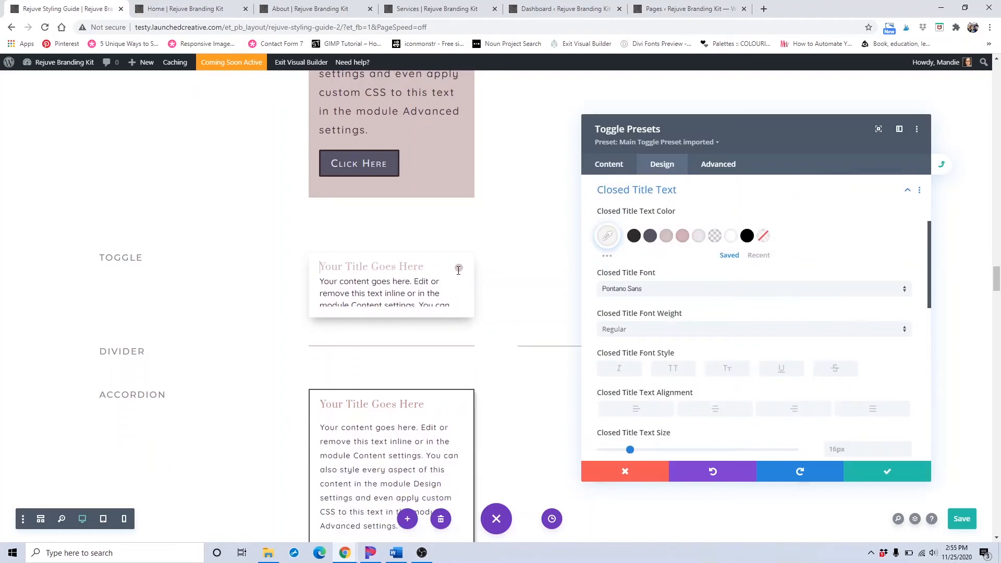
{"action": "scroll", "coordinate": [825, 326], "scroll_direction": "down", "scroll_amount": 3}
{"action": "scroll", "coordinate": [824, 326], "scroll_direction": "up", "scroll_amount": 3}
{"action": "scroll", "coordinate": [655, 209], "scroll_direction": "down", "scroll_amount": 1}
{"action": "scroll", "coordinate": [638, 225], "scroll_direction": "up", "scroll_amount": 1}
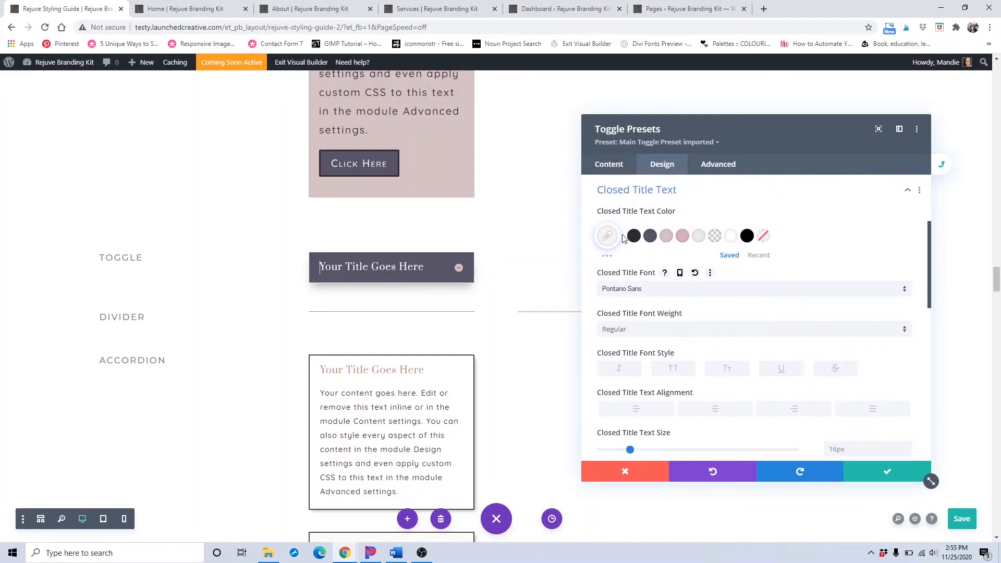
{"action": "left_click", "coordinate": [666, 236]}
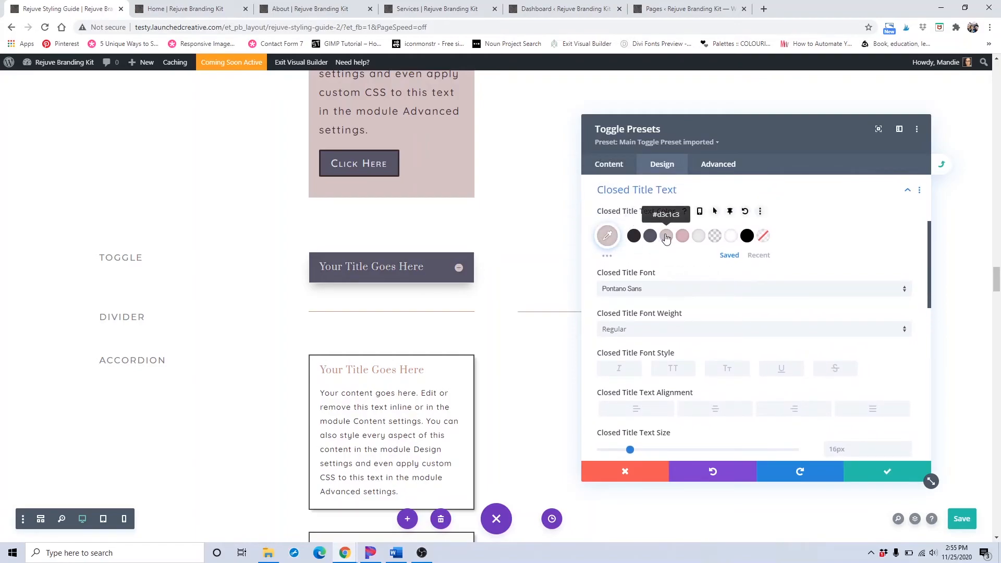
{"action": "left_click", "coordinate": [699, 241]}
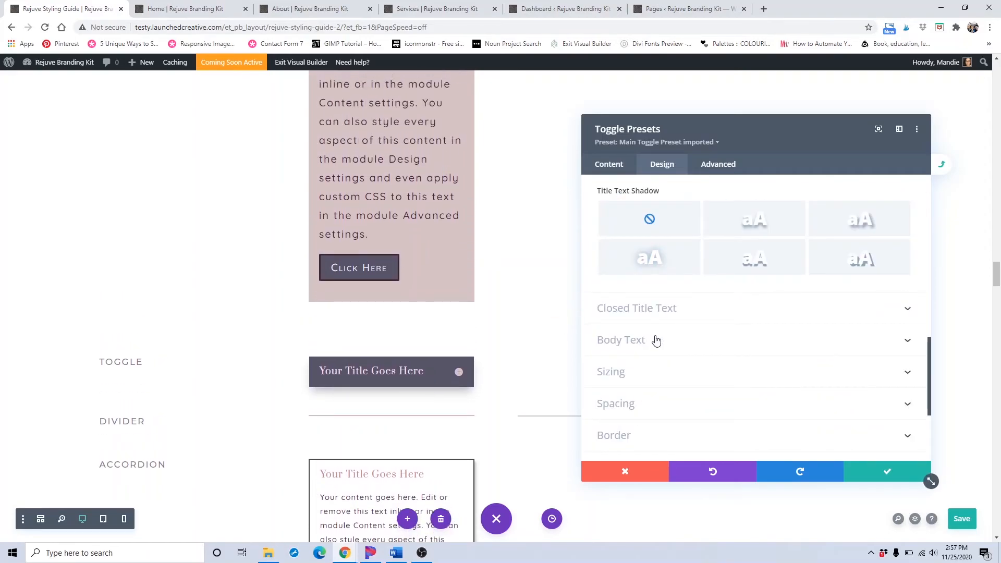
Step: Try the saved slate and pink tones as the toggle preset's border color, settling on the saved light grey
{"action": "scroll", "coordinate": [657, 340], "scroll_direction": "up", "scroll_amount": 5}
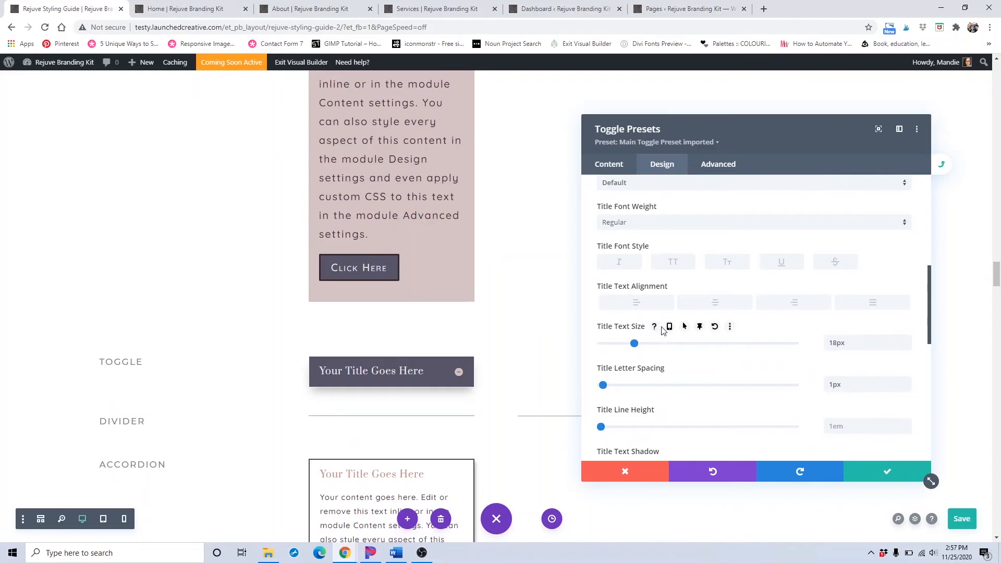
{"action": "scroll", "coordinate": [662, 330], "scroll_direction": "down", "scroll_amount": 7}
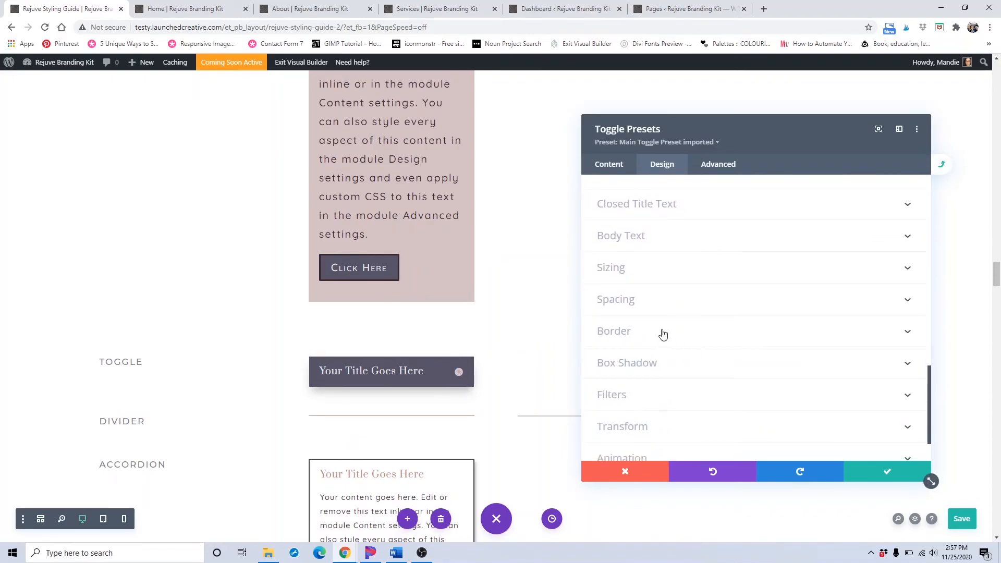
{"action": "left_click", "coordinate": [663, 334]}
{"action": "scroll", "coordinate": [641, 334], "scroll_direction": "down", "scroll_amount": 4}
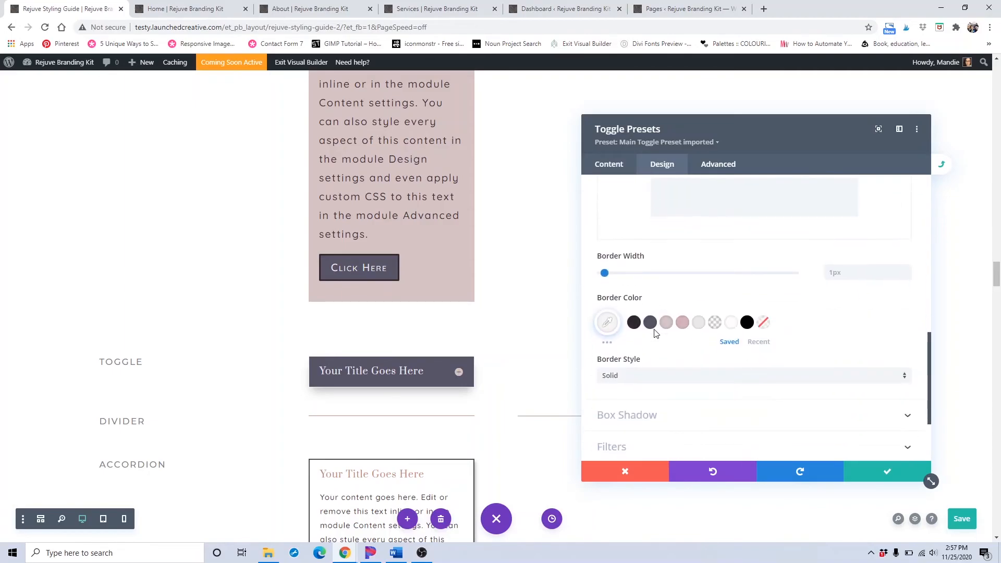
{"action": "left_click", "coordinate": [651, 322]}
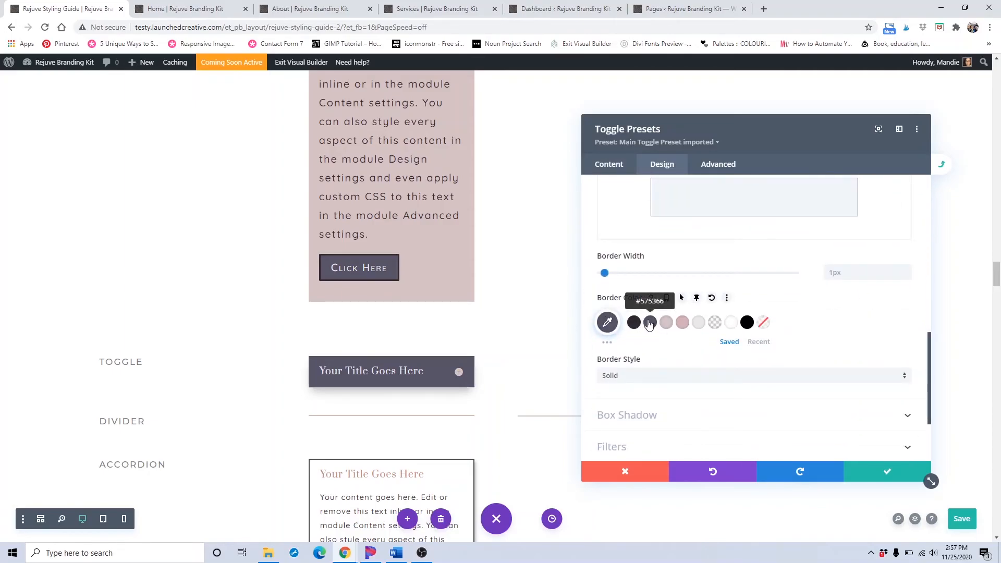
{"action": "left_click", "coordinate": [666, 323]}
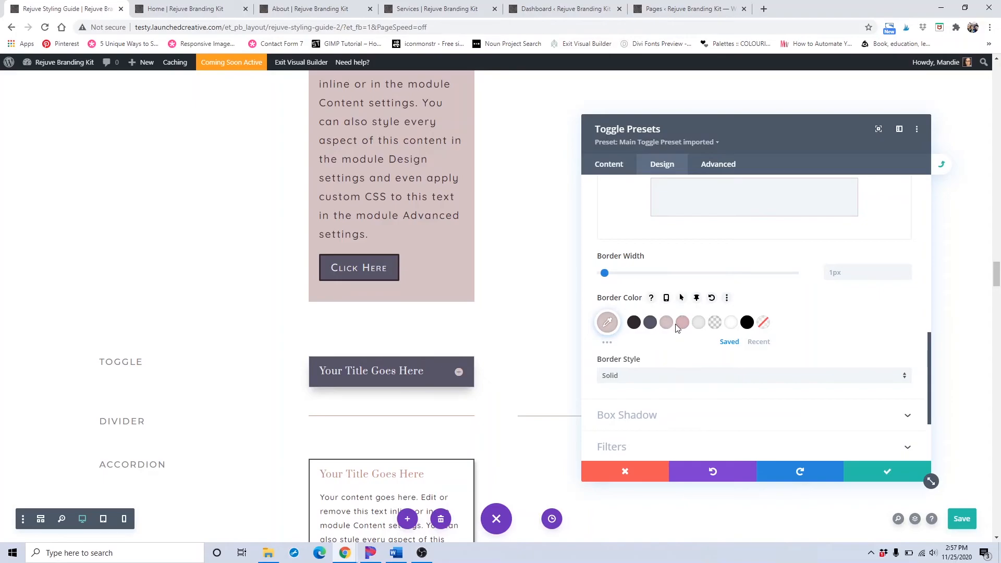
{"action": "left_click", "coordinate": [683, 324]}
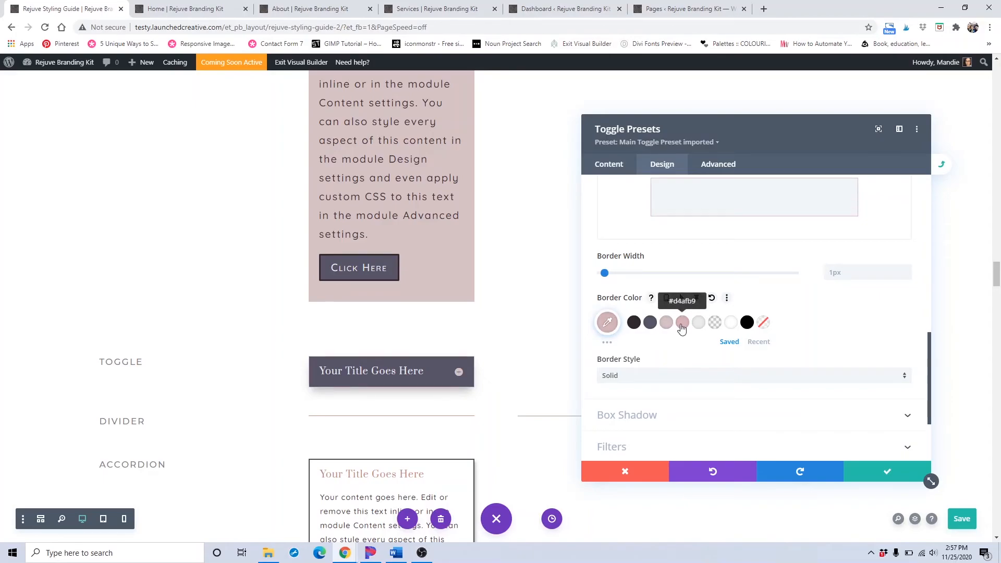
{"action": "left_click", "coordinate": [697, 326]}
{"action": "scroll", "coordinate": [696, 332], "scroll_direction": "down", "scroll_amount": 2}
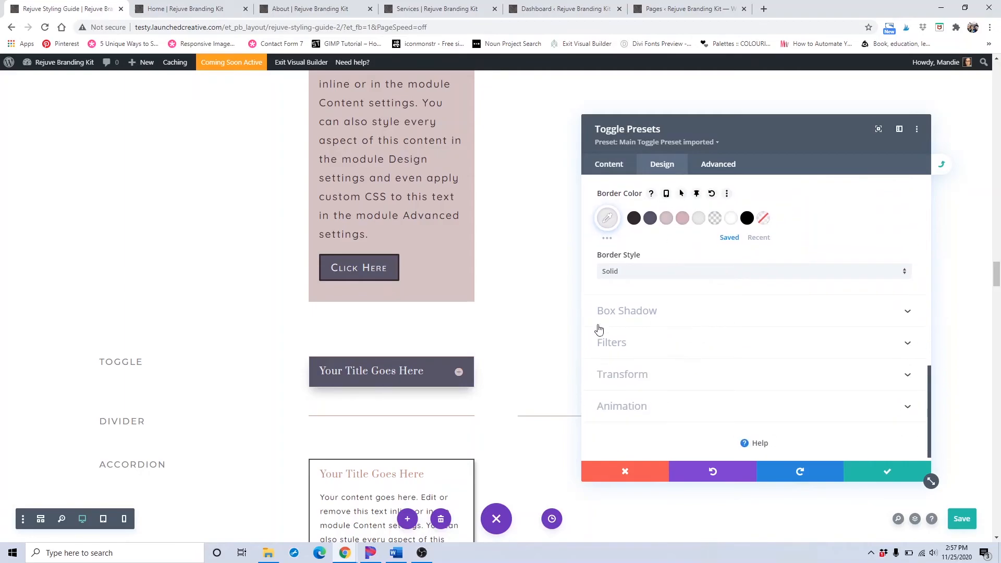
Step: Try the saved pink #d4afb9 as the toggle preset's box shadow color and reset it to the default
{"action": "left_click", "coordinate": [645, 312]}
{"action": "scroll", "coordinate": [646, 318], "scroll_direction": "down", "scroll_amount": 1}
{"action": "scroll", "coordinate": [645, 317], "scroll_direction": "up", "scroll_amount": 1}
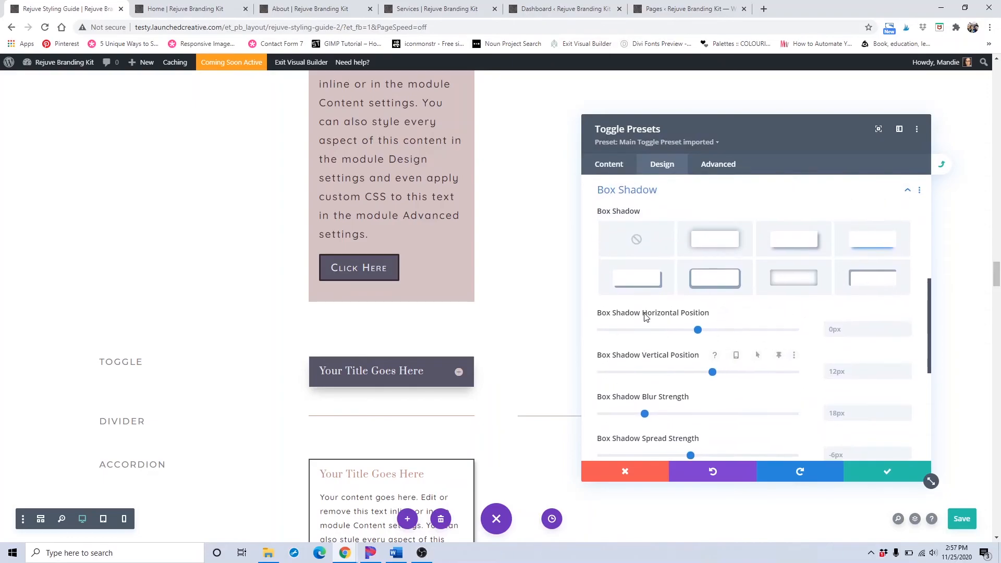
{"action": "scroll", "coordinate": [646, 317], "scroll_direction": "down", "scroll_amount": 3}
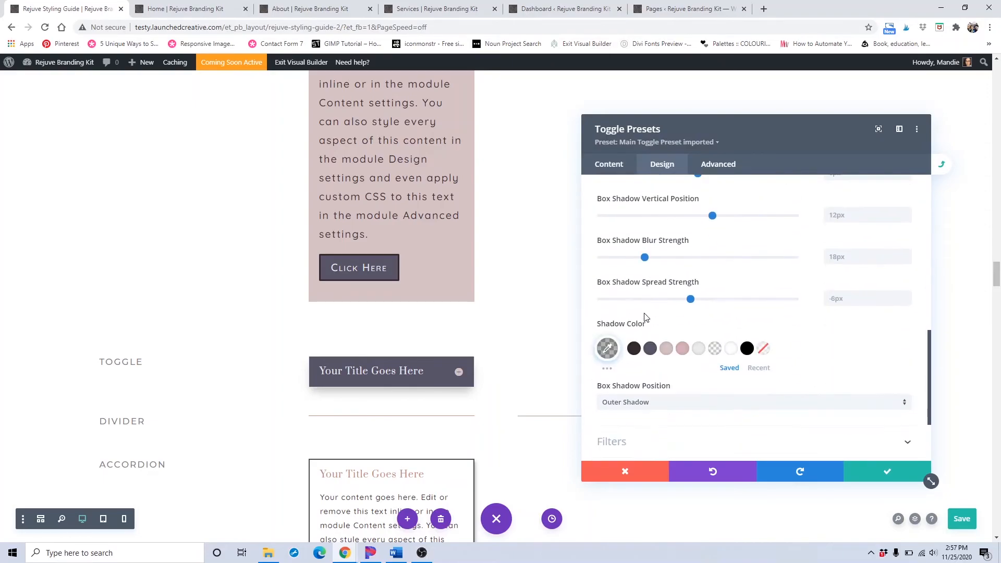
{"action": "left_click", "coordinate": [681, 349]}
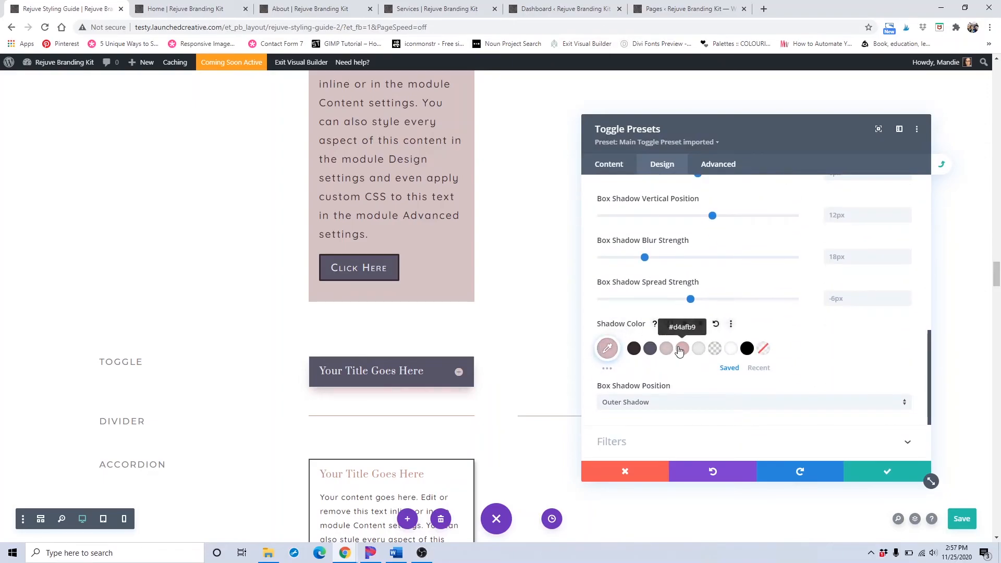
{"action": "left_click", "coordinate": [715, 325]}
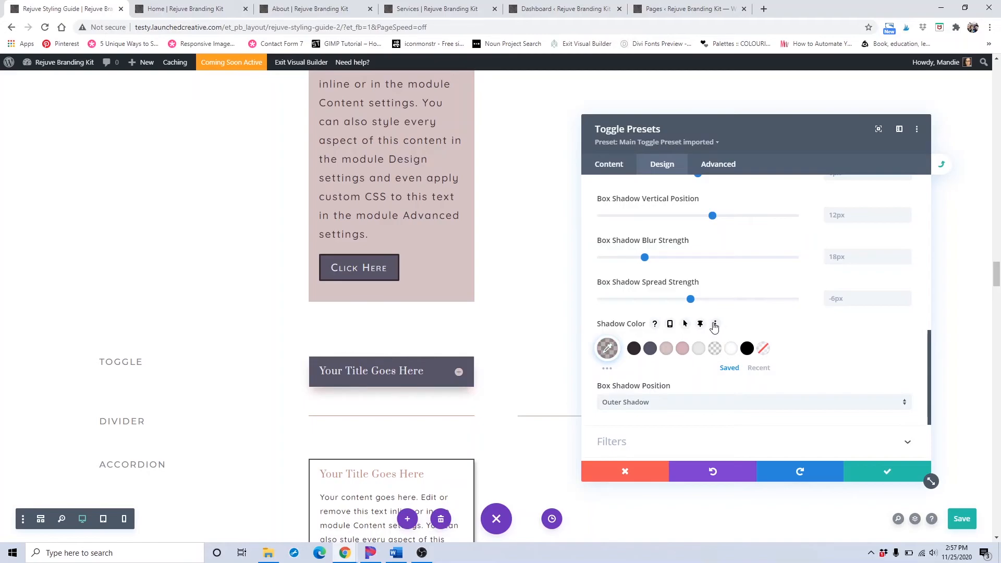
Step: Save the Main Toggle Preset imported and confirm applying its changes to all Toggle modules across the site
{"action": "left_click", "coordinate": [887, 474]}
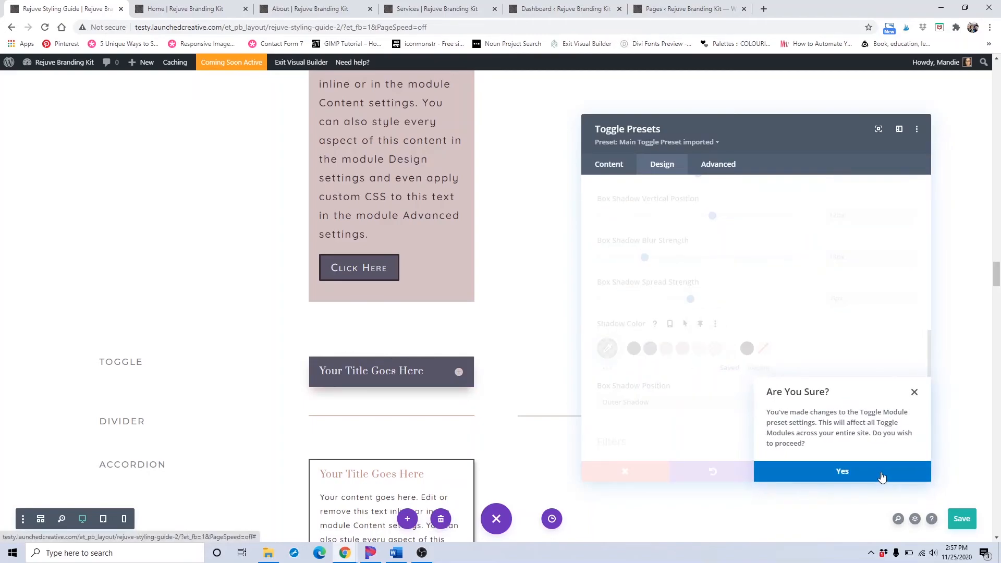
{"action": "left_click", "coordinate": [877, 473]}
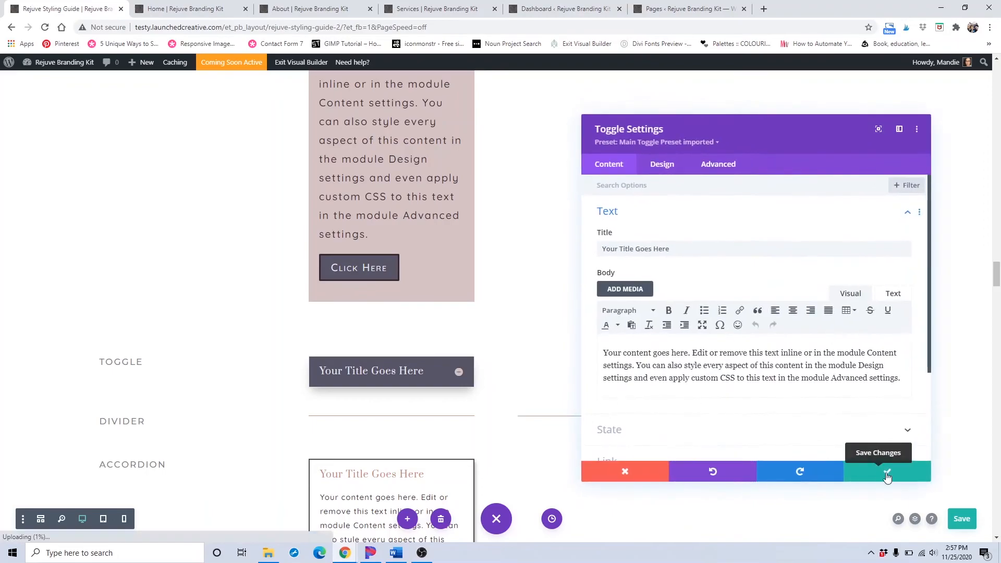
Step: Save the toggle module's settings, and check the first divider's Main Divider imported preset, saving it as is
{"action": "left_click", "coordinate": [885, 474]}
{"action": "scroll", "coordinate": [405, 351], "scroll_direction": "down", "scroll_amount": 2}
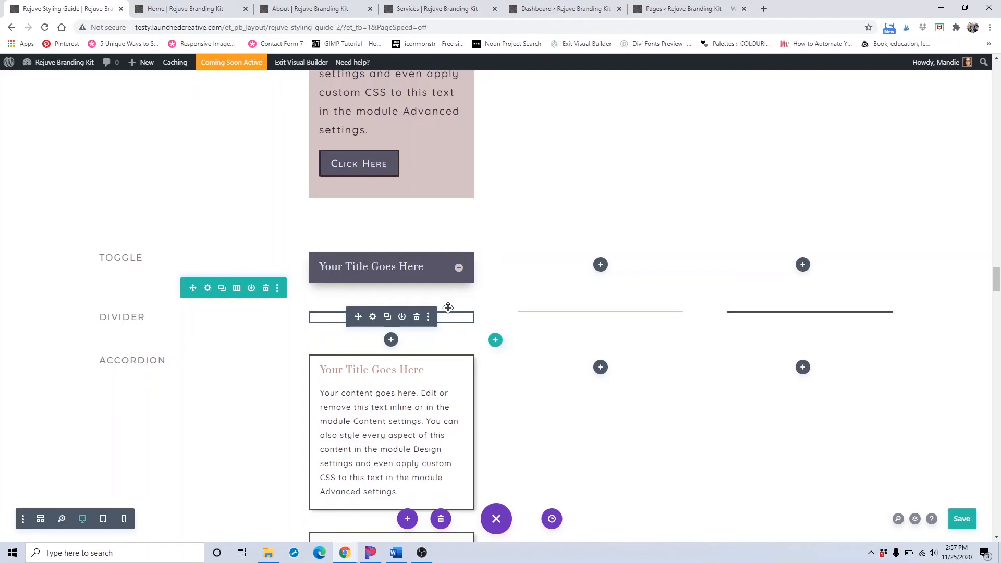
{"action": "left_click", "coordinate": [428, 317]}
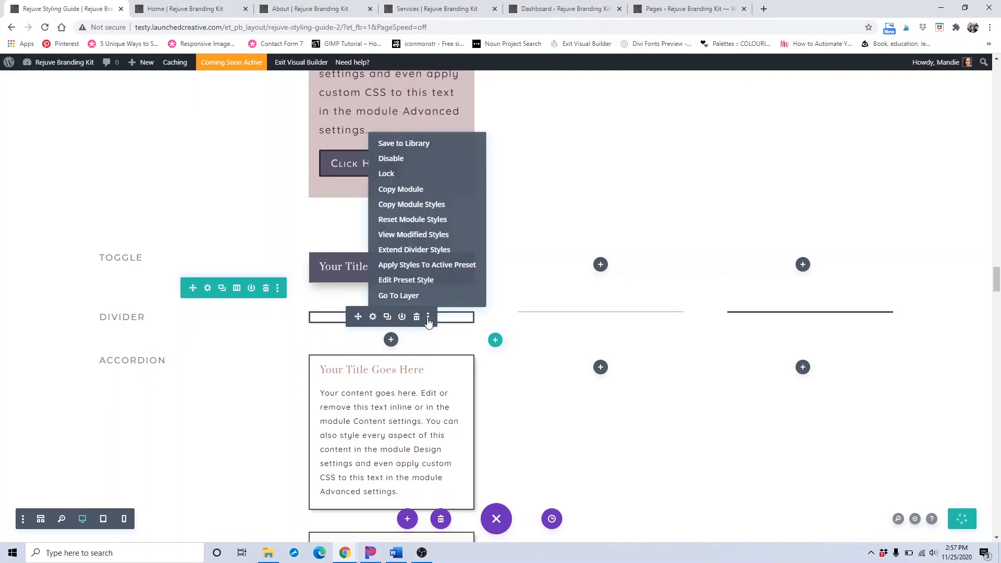
{"action": "left_click", "coordinate": [431, 282]}
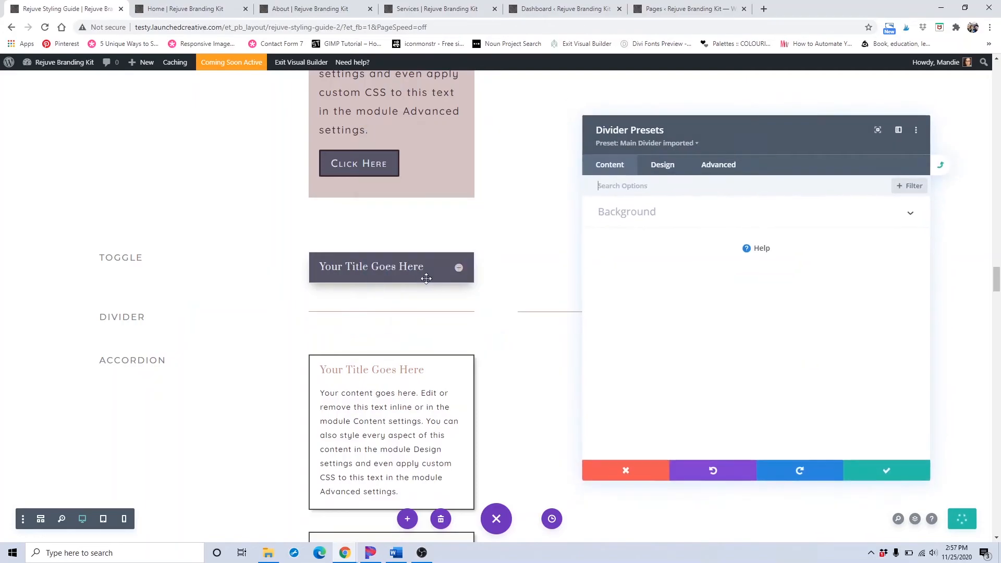
{"action": "left_click", "coordinate": [865, 476]}
{"action": "left_click", "coordinate": [867, 476]}
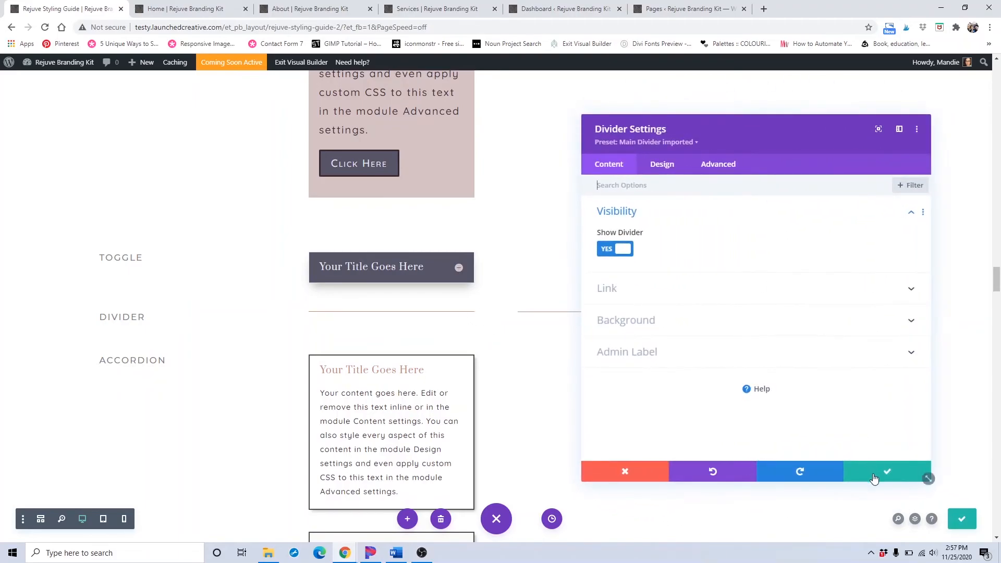
Step: Preview the accordion's open and closed items and check its Main Accordion Preset imported, discarding any changes
{"action": "scroll", "coordinate": [445, 334], "scroll_direction": "down", "scroll_amount": 2}
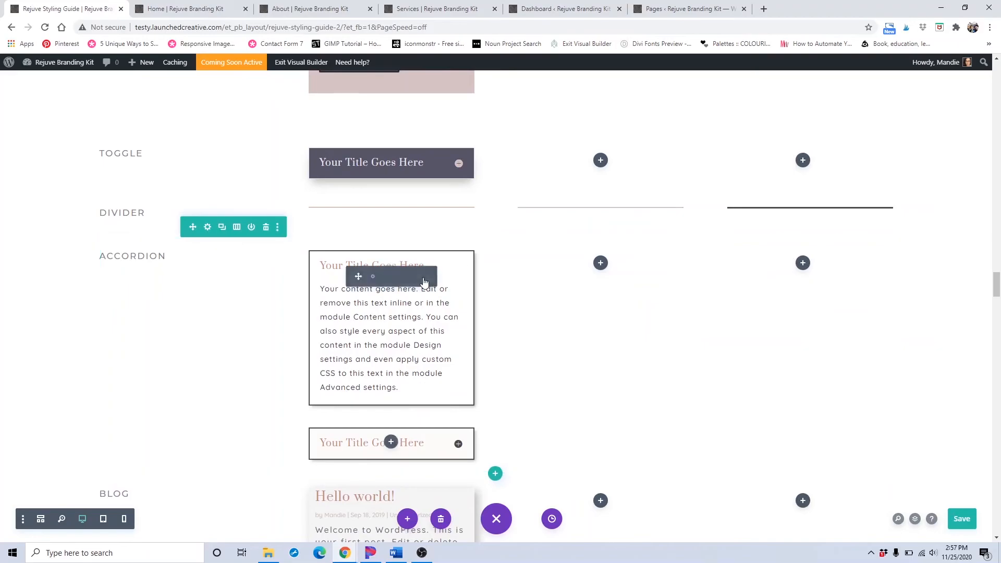
{"action": "scroll", "coordinate": [442, 315], "scroll_direction": "up", "scroll_amount": 2}
{"action": "scroll", "coordinate": [454, 397], "scroll_direction": "down", "scroll_amount": 2}
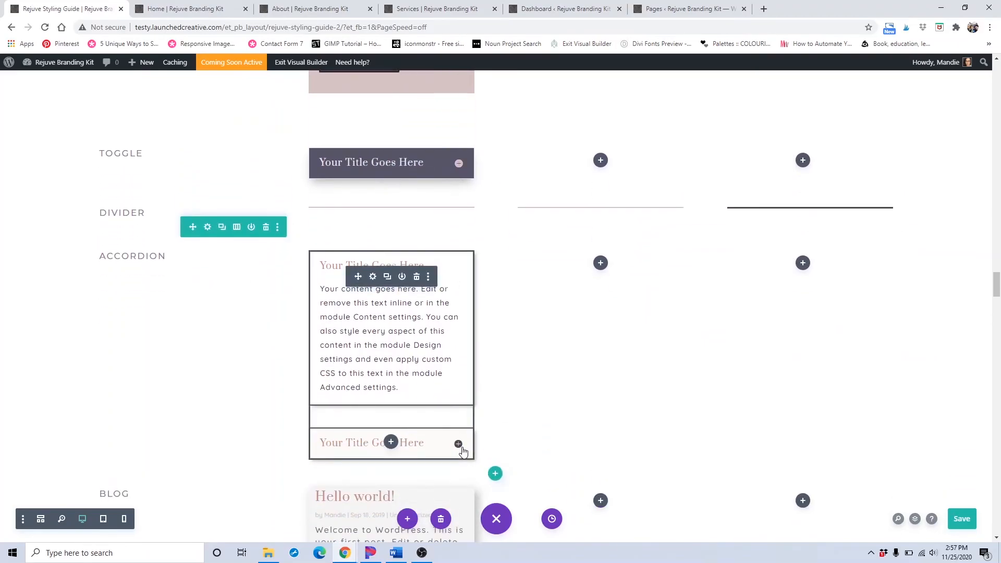
{"action": "left_click", "coordinate": [459, 444]}
{"action": "left_click", "coordinate": [459, 268]}
{"action": "left_click", "coordinate": [458, 444]}
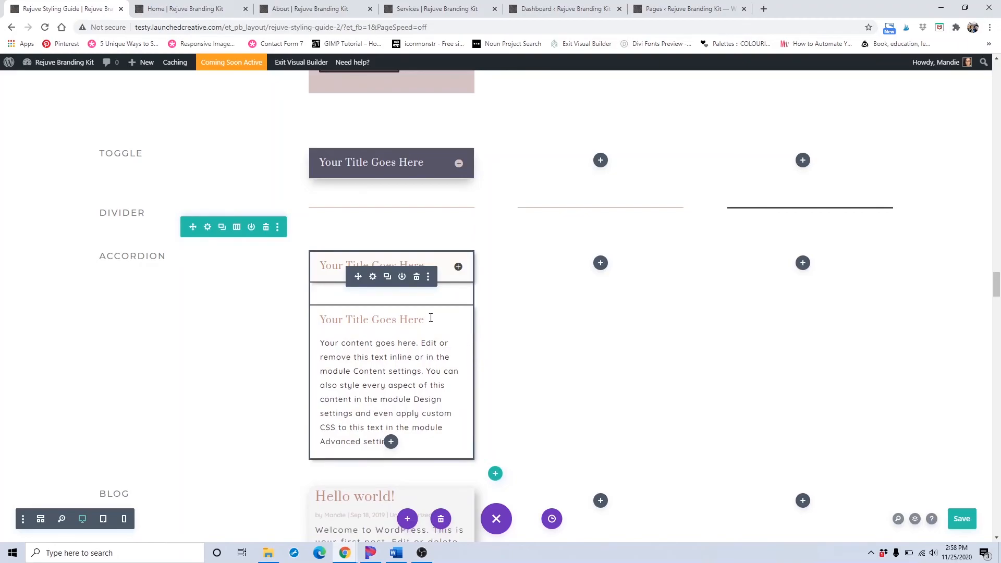
{"action": "left_click", "coordinate": [428, 277]}
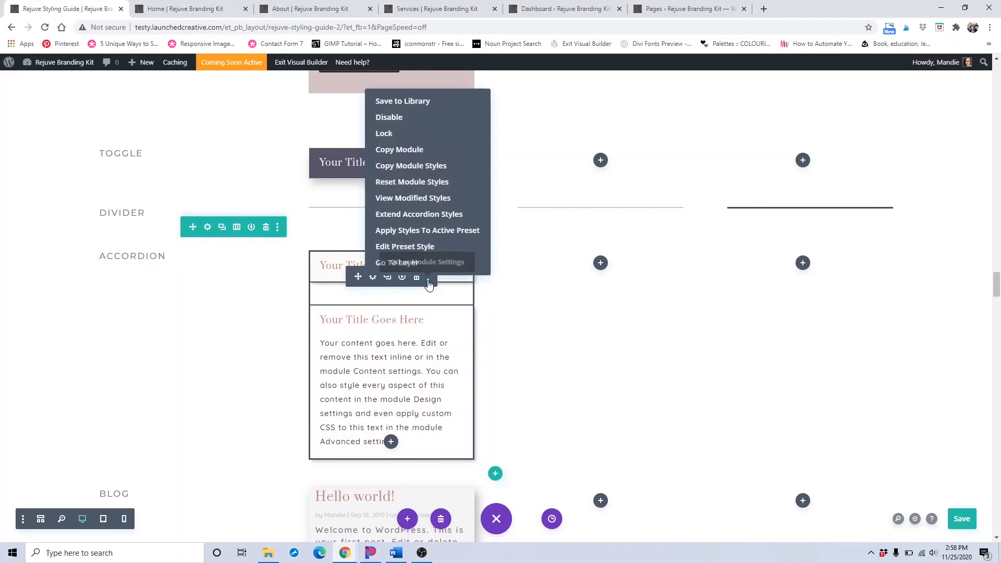
{"action": "left_click", "coordinate": [440, 246]}
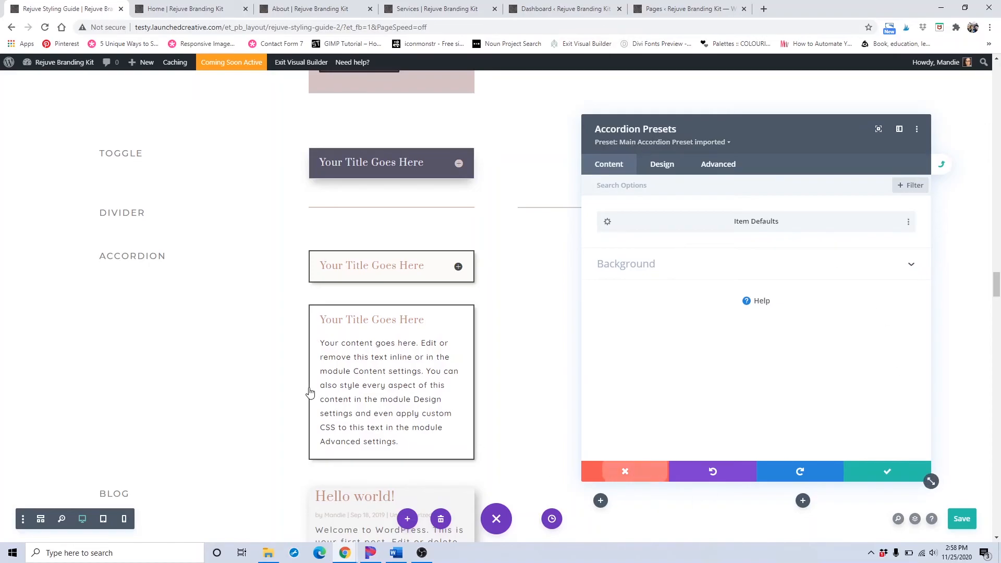
{"action": "left_click", "coordinate": [632, 475]}
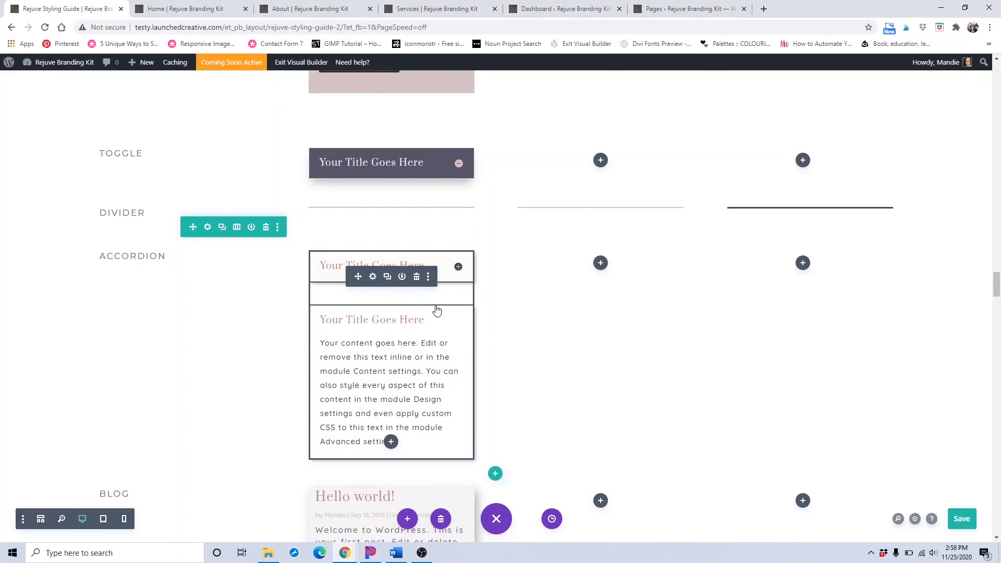
Step: Check the blog module's Primary Blog imported preset and close it and the module settings without changes
{"action": "scroll", "coordinate": [437, 315], "scroll_direction": "down", "scroll_amount": 5}
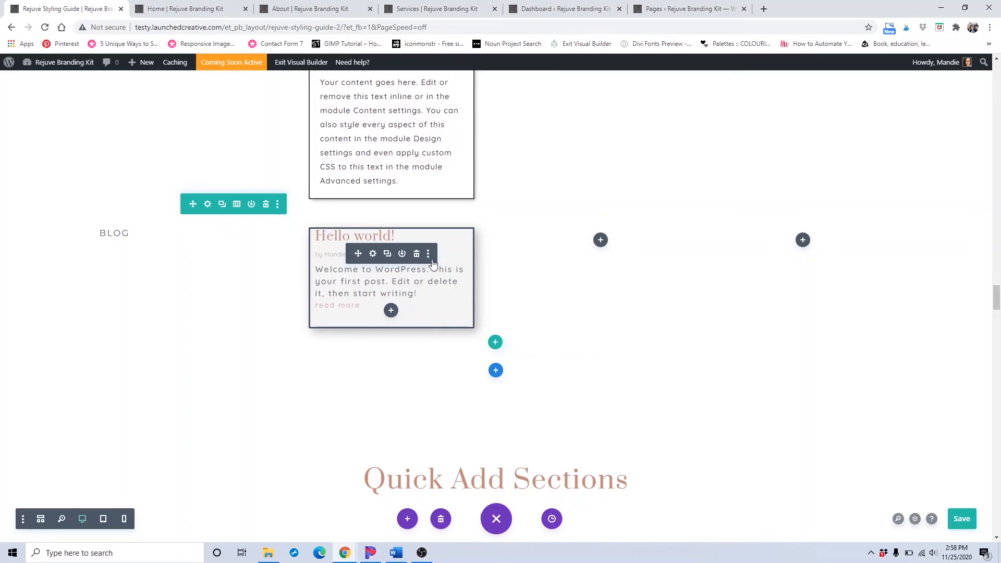
{"action": "left_click", "coordinate": [429, 255]}
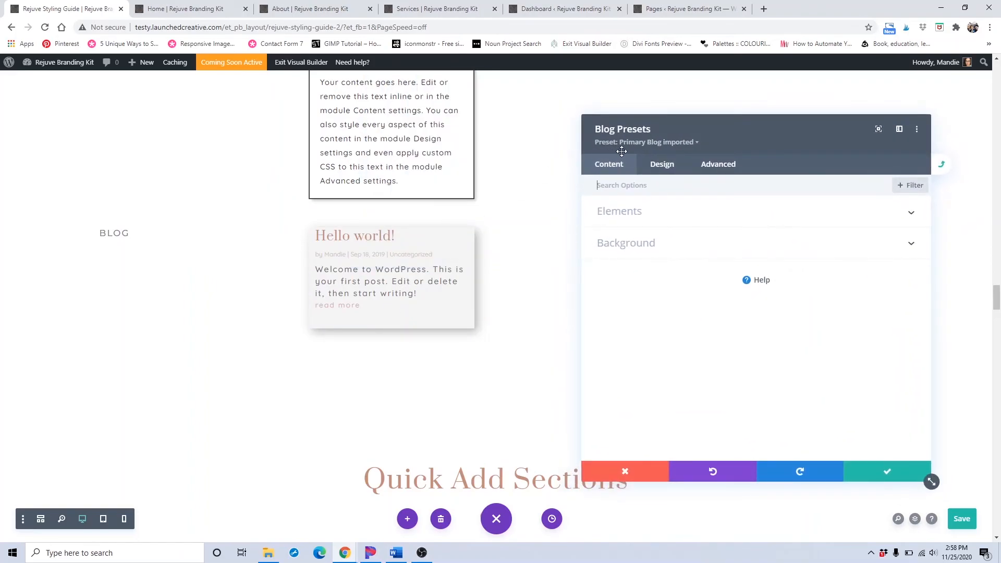
{"action": "left_click", "coordinate": [629, 473]}
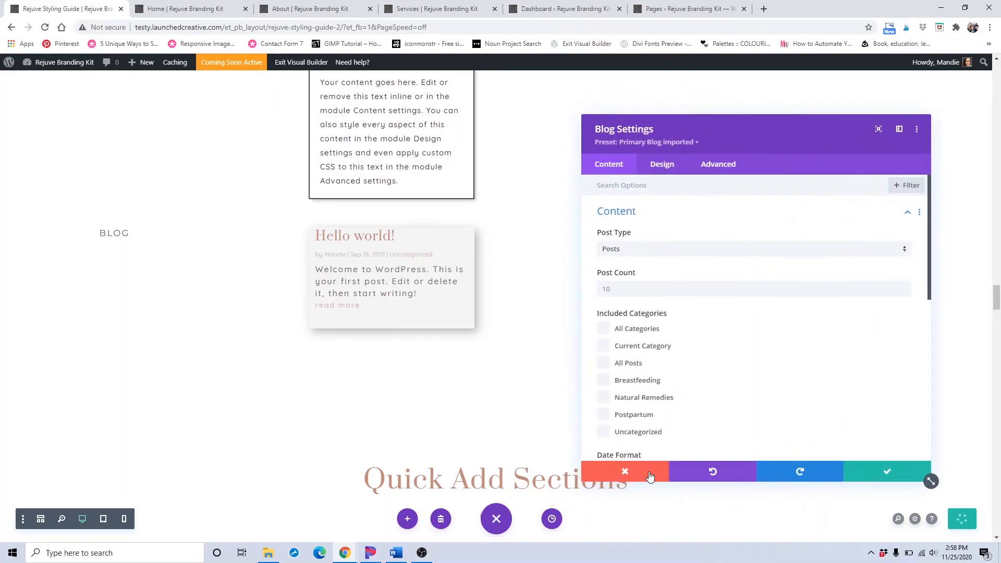
{"action": "scroll", "coordinate": [572, 427], "scroll_direction": "down", "scroll_amount": 2}
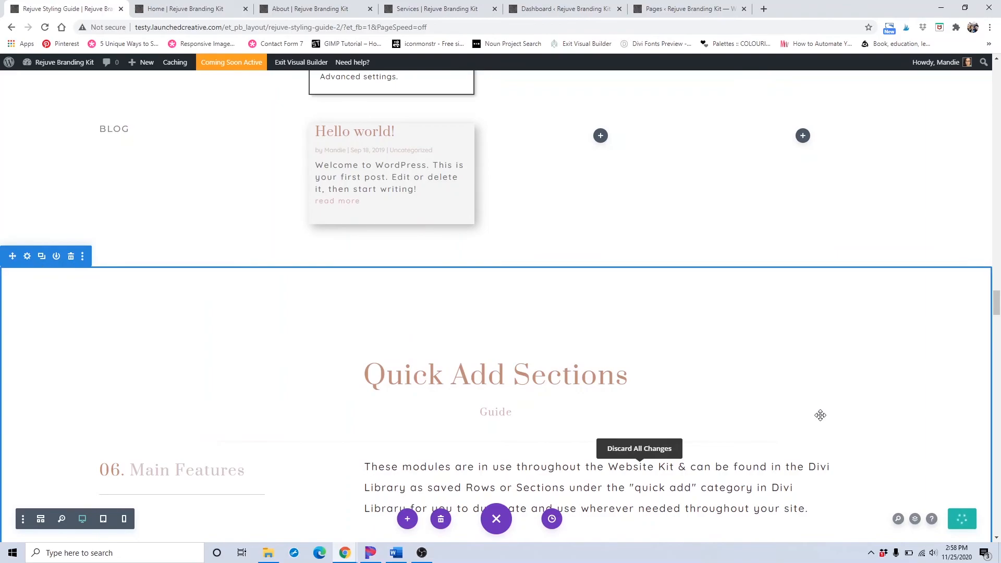
{"action": "scroll", "coordinate": [821, 413], "scroll_direction": "up", "scroll_amount": 2}
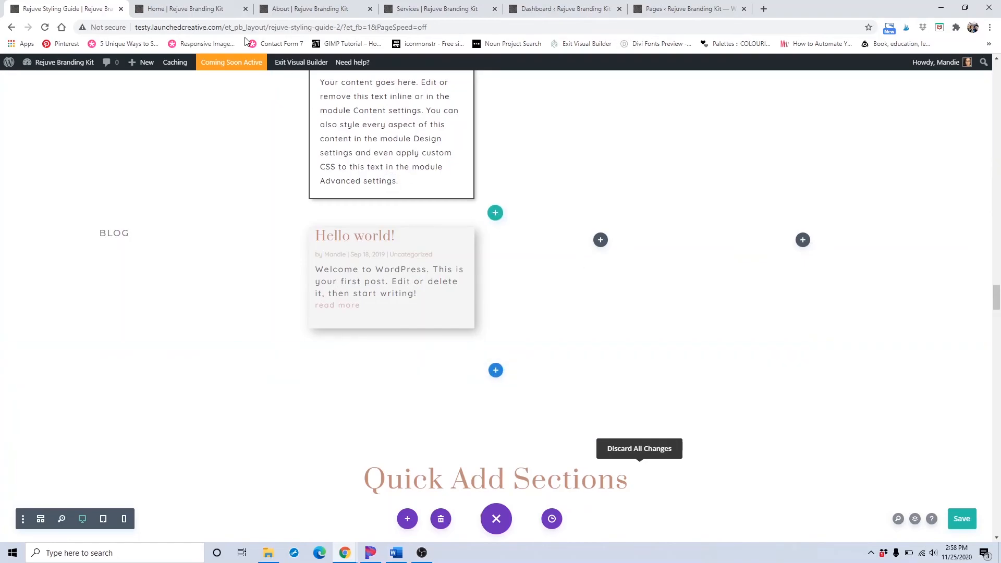
Step: Reload the Home page with its cache purged and examine the restyled sections down to the Membership Perks banner
{"action": "key", "text": "ctrl+Tab"}
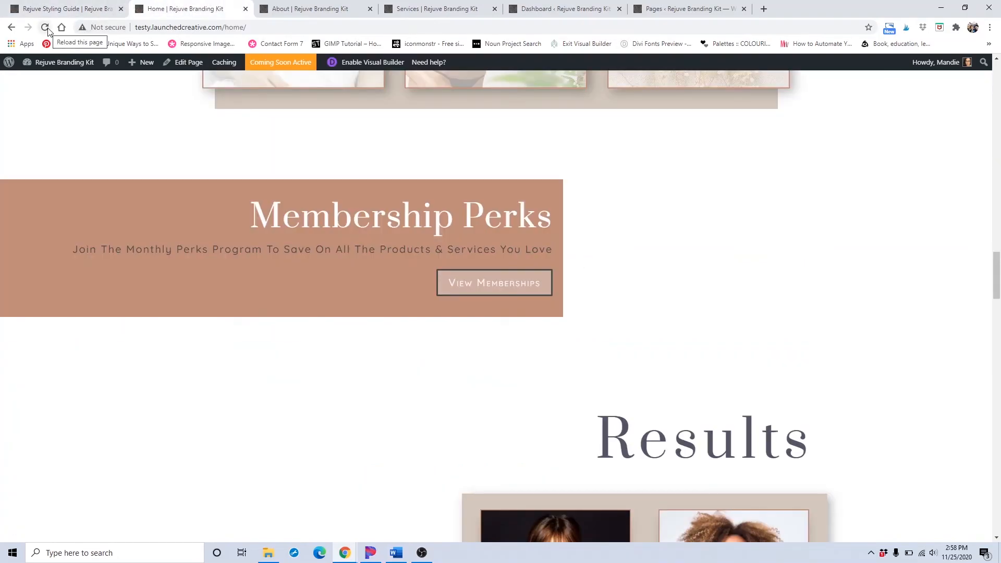
{"action": "left_click", "coordinate": [46, 27]}
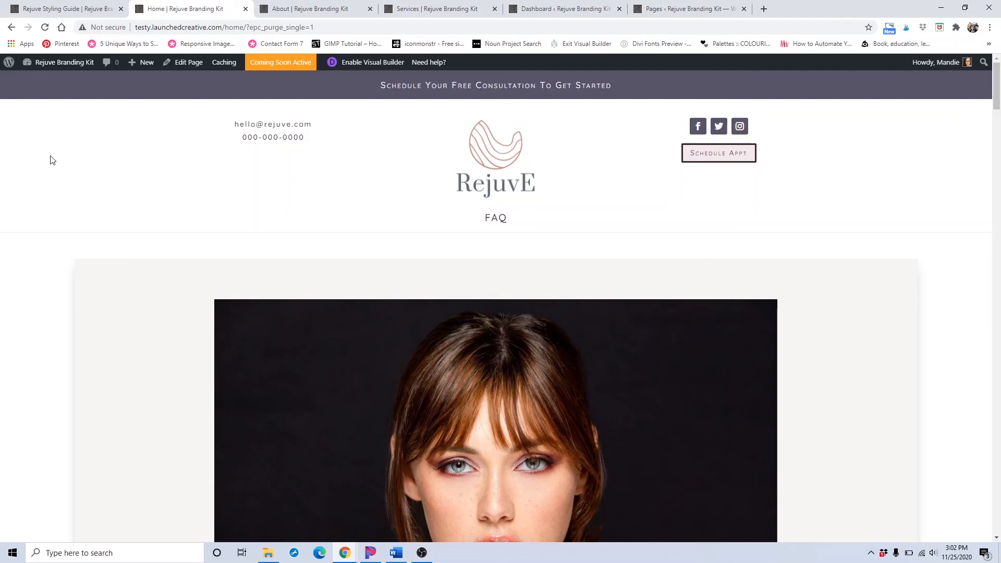
{"action": "scroll", "coordinate": [261, 275], "scroll_direction": "down", "scroll_amount": 8}
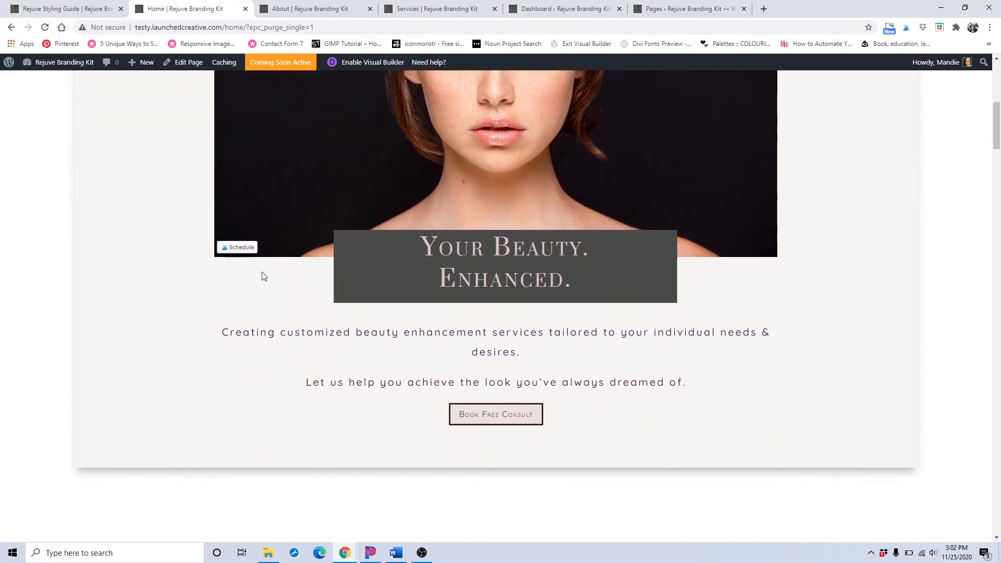
{"action": "scroll", "coordinate": [252, 290], "scroll_direction": "down", "scroll_amount": 4}
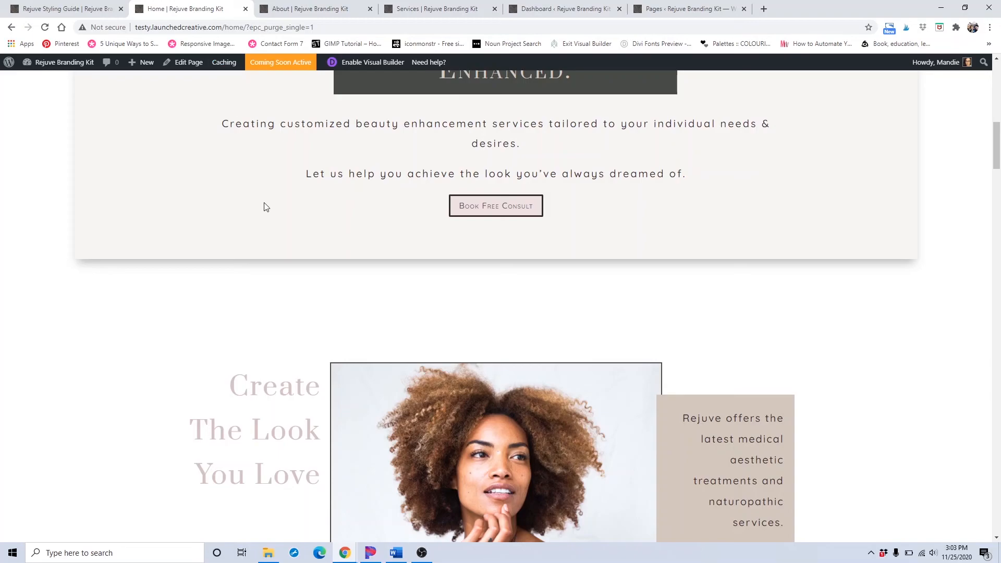
{"action": "scroll", "coordinate": [263, 207], "scroll_direction": "down", "scroll_amount": 15}
{"action": "scroll", "coordinate": [264, 204], "scroll_direction": "down", "scroll_amount": 12}
{"action": "scroll", "coordinate": [277, 186], "scroll_direction": "up", "scroll_amount": 1}
{"action": "scroll", "coordinate": [278, 187], "scroll_direction": "up", "scroll_amount": 1}
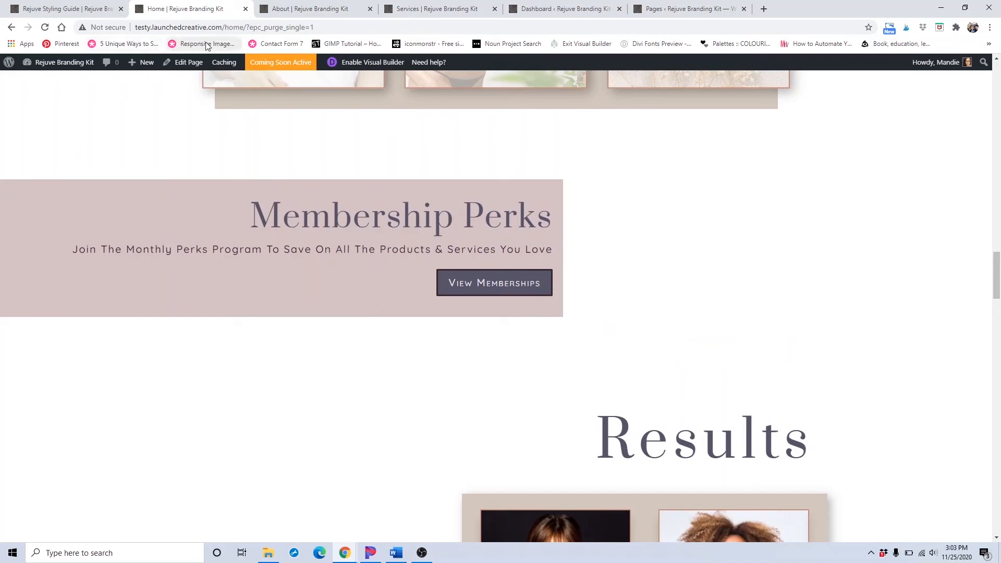
{"action": "mouse_move", "coordinate": [232, 66]}
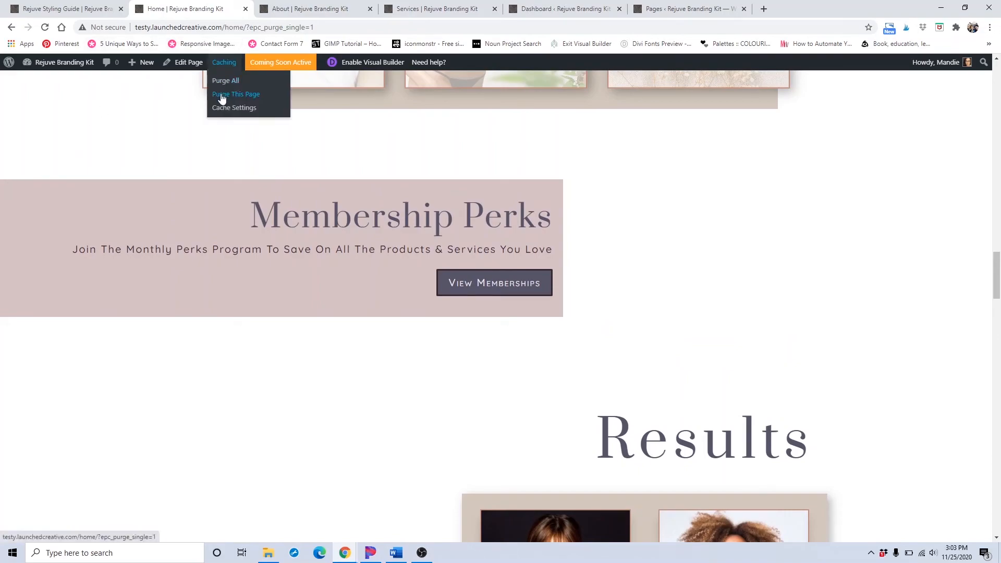
{"action": "scroll", "coordinate": [248, 128], "scroll_direction": "up", "scroll_amount": 10}
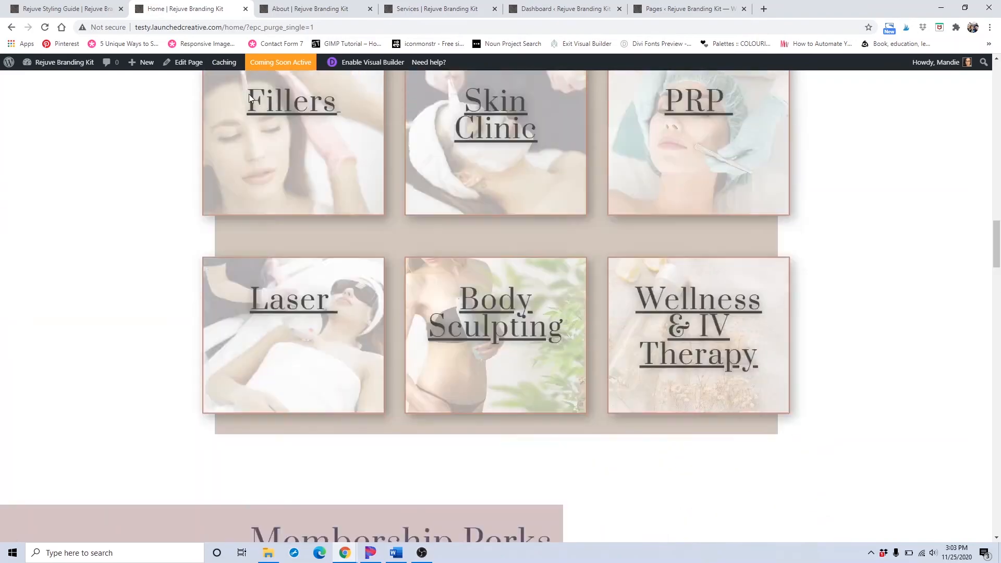
Step: Check the Package Pricing banner on the About page, and purge the cache of the Services page
{"action": "left_click", "coordinate": [312, 9]}
{"action": "scroll", "coordinate": [314, 264], "scroll_direction": "down", "scroll_amount": 6}
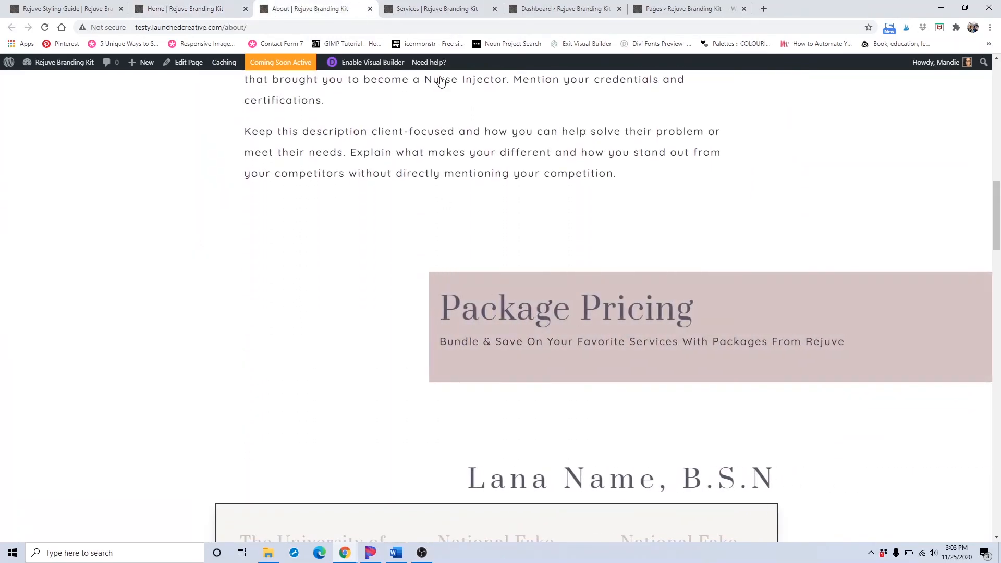
{"action": "left_click", "coordinate": [420, 6]}
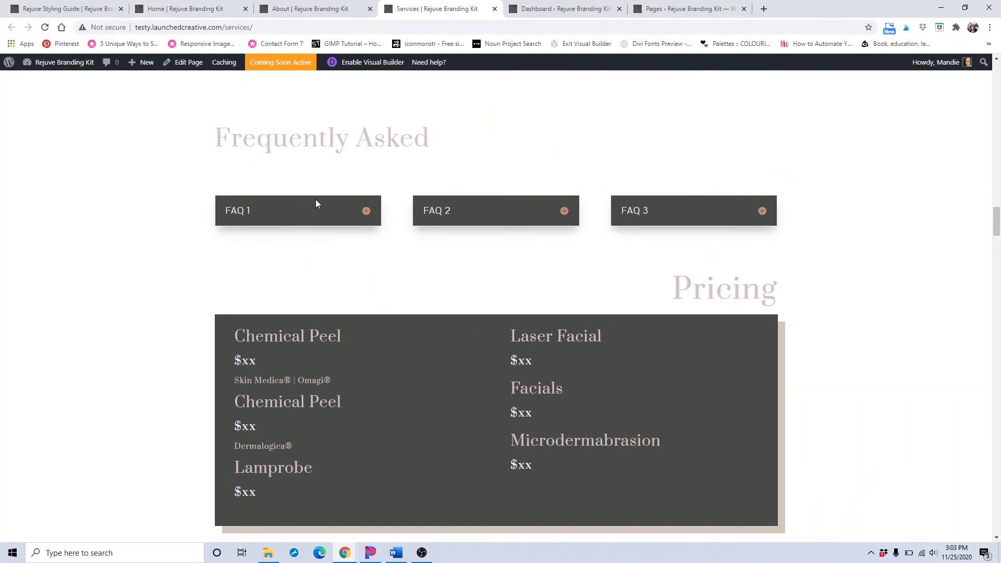
{"action": "mouse_move", "coordinate": [224, 64]}
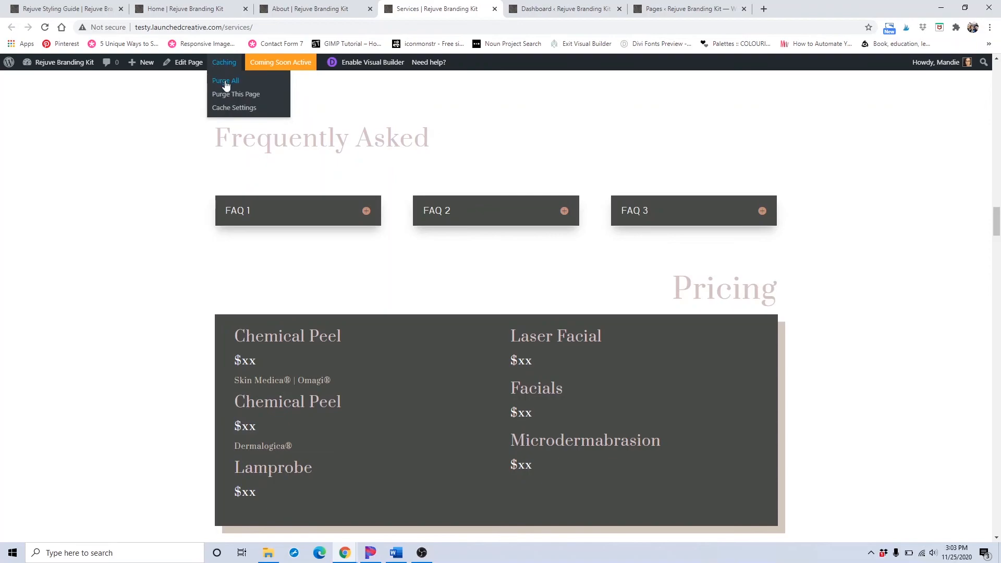
{"action": "left_click", "coordinate": [225, 100]}
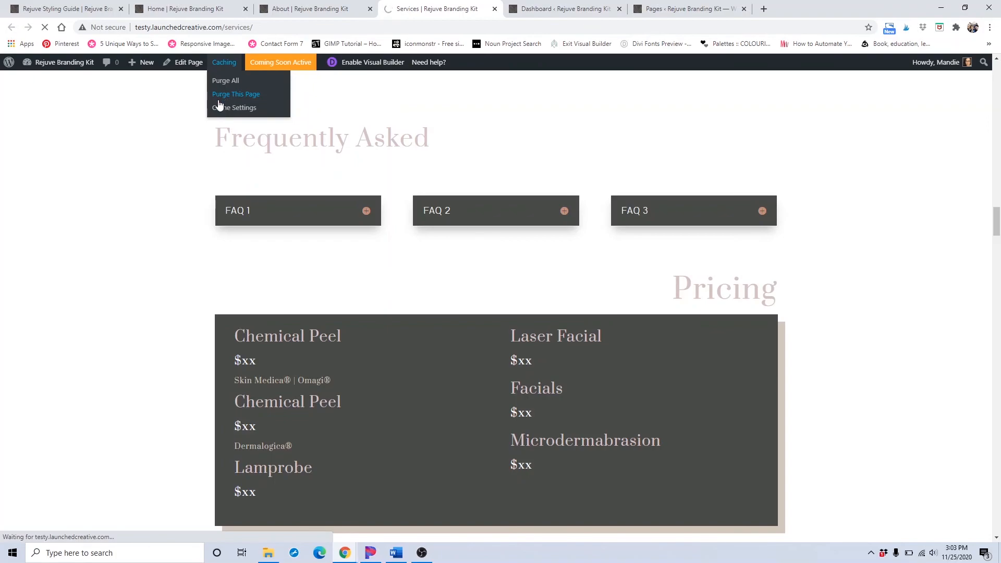
Step: Review the whole Home page from the hero through Services, Results, Package Pricing and Testimonials to the Stay In The Know signup
{"action": "left_click", "coordinate": [213, 3]}
{"action": "scroll", "coordinate": [418, 277], "scroll_direction": "up", "scroll_amount": 10}
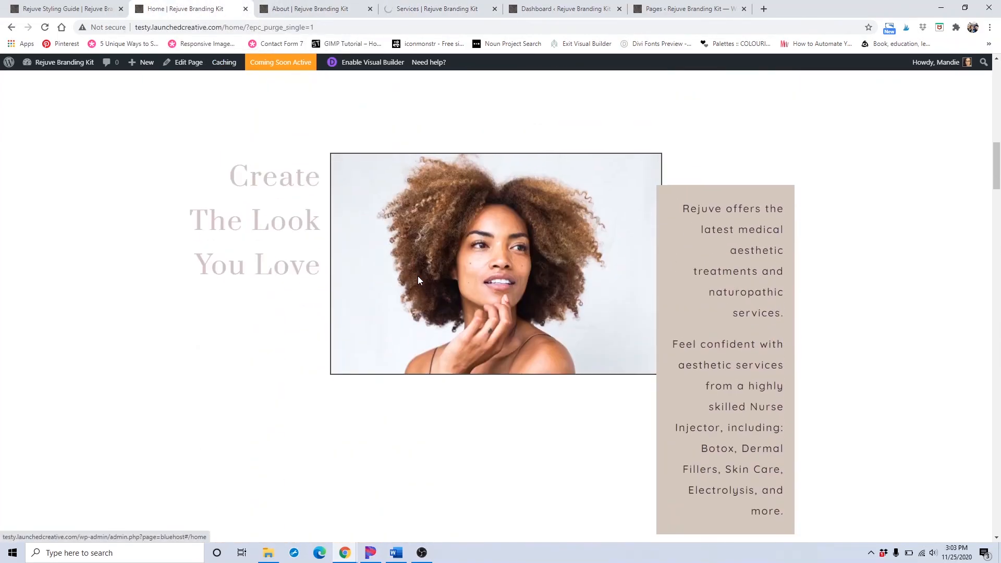
{"action": "scroll", "coordinate": [417, 280], "scroll_direction": "up", "scroll_amount": 12}
{"action": "scroll", "coordinate": [418, 280], "scroll_direction": "down", "scroll_amount": 6}
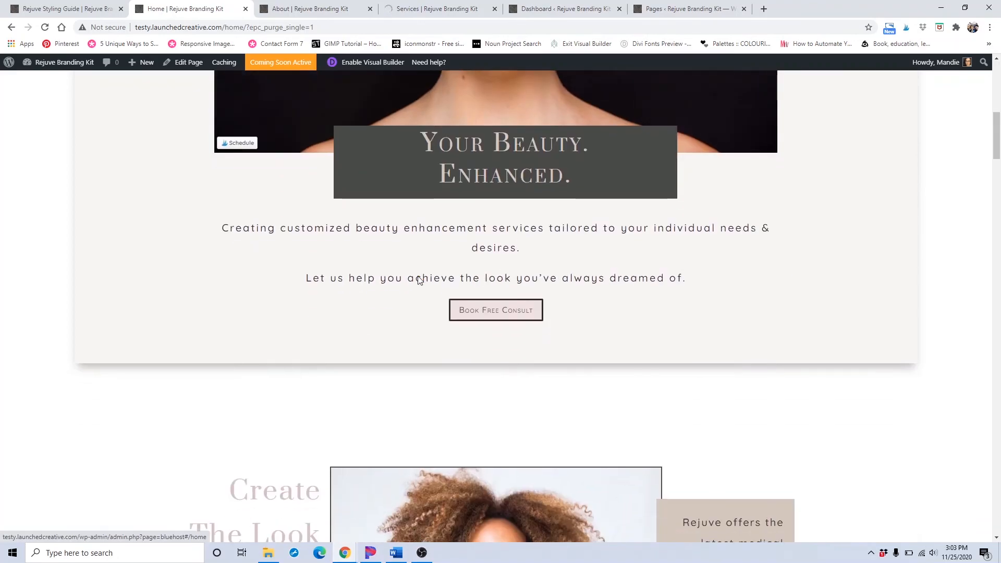
{"action": "scroll", "coordinate": [418, 280], "scroll_direction": "down", "scroll_amount": 14}
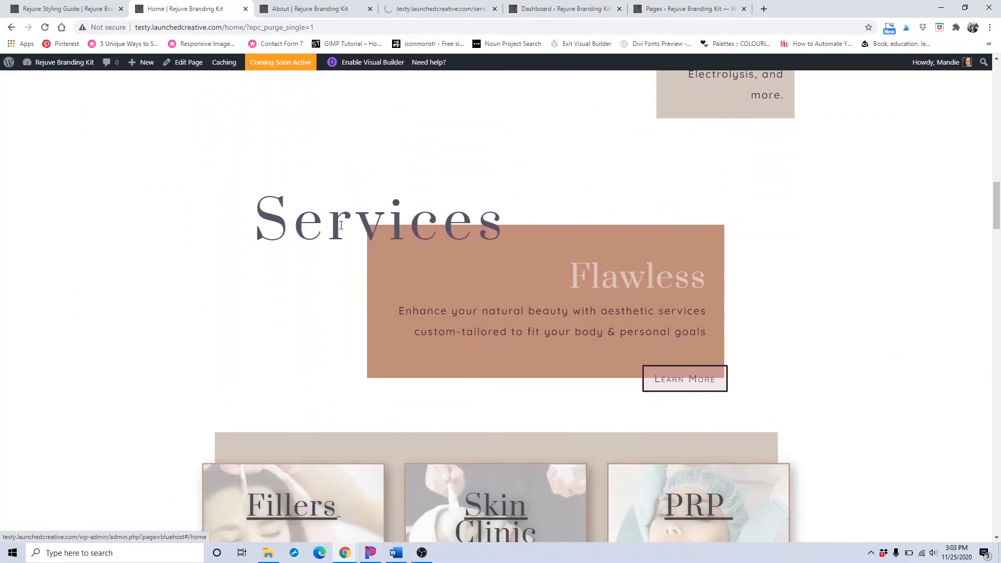
{"action": "scroll", "coordinate": [421, 229], "scroll_direction": "down", "scroll_amount": 13}
{"action": "scroll", "coordinate": [421, 229], "scroll_direction": "down", "scroll_amount": 2}
{"action": "scroll", "coordinate": [343, 226], "scroll_direction": "down", "scroll_amount": 17}
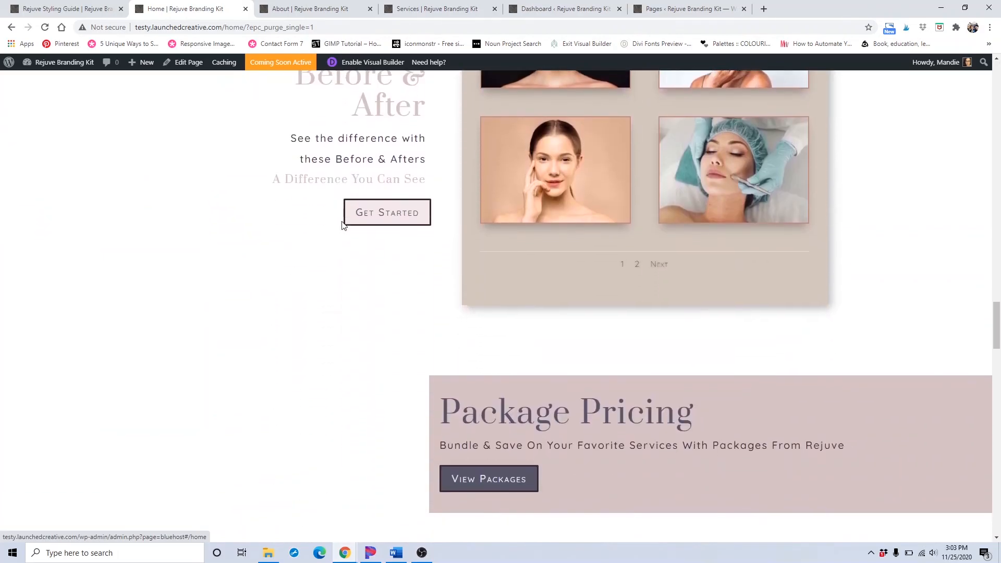
{"action": "scroll", "coordinate": [672, 267], "scroll_direction": "down", "scroll_amount": 19}
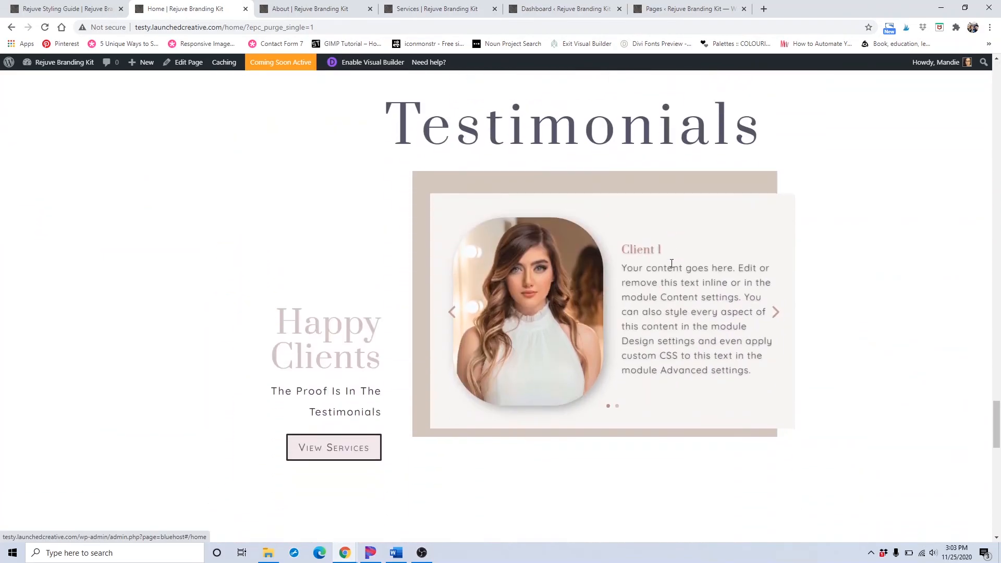
{"action": "scroll", "coordinate": [715, 274], "scroll_direction": "down", "scroll_amount": 1}
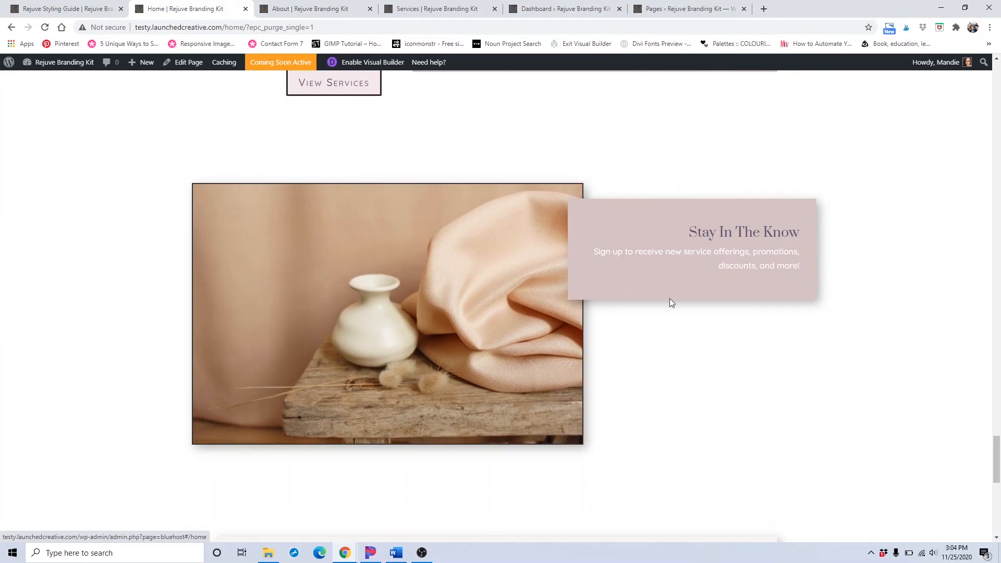
Step: Examine the restyled About page from the Package Pricing banner up to the Welcome section
{"action": "left_click", "coordinate": [310, 9]}
{"action": "scroll", "coordinate": [493, 211], "scroll_direction": "up", "scroll_amount": 6}
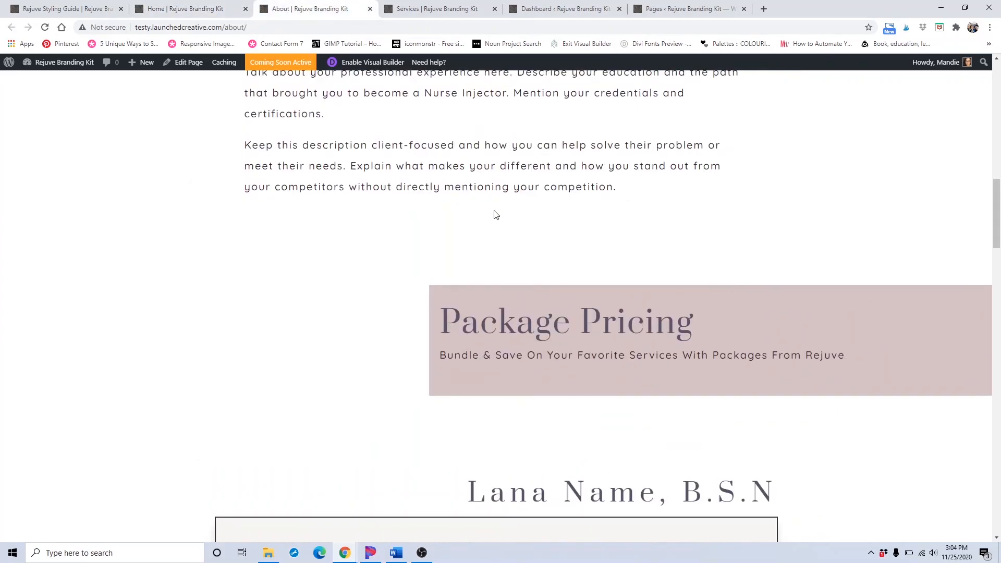
{"action": "scroll", "coordinate": [496, 215], "scroll_direction": "up", "scroll_amount": 6}
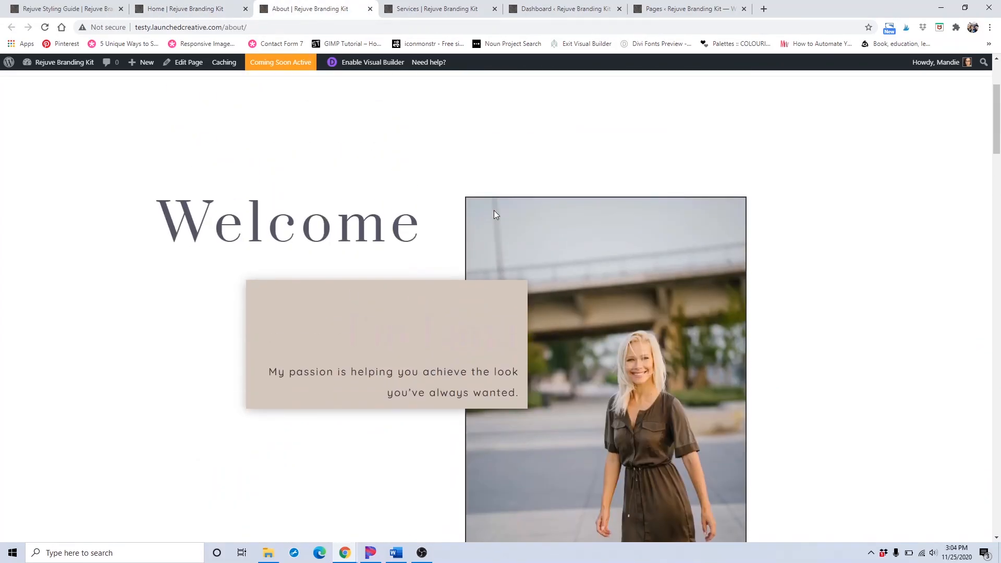
{"action": "scroll", "coordinate": [494, 211], "scroll_direction": "down", "scroll_amount": 2}
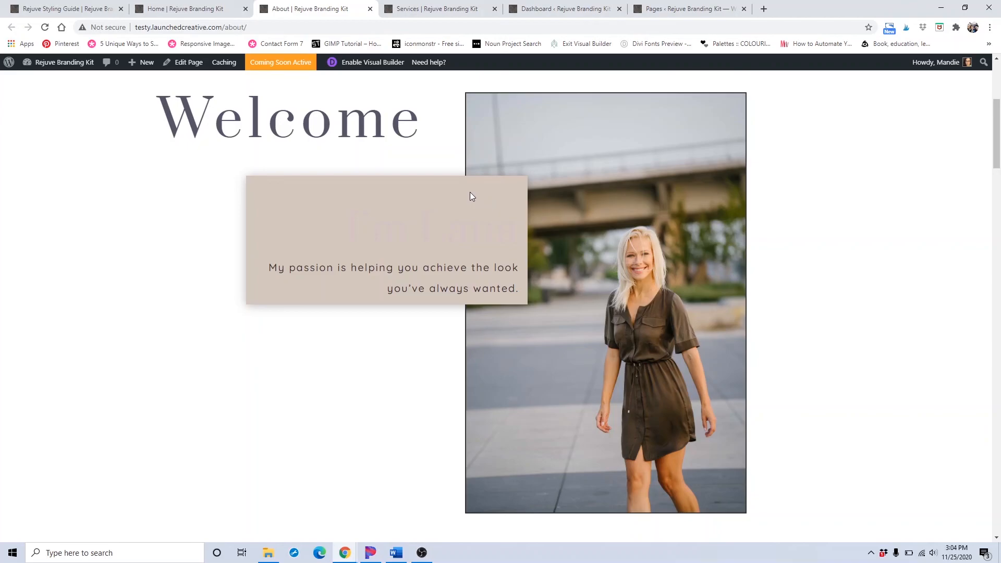
Step: Examine the rest of the About page from the Welcome section through Enhancing Beauty and Membership Perks to the Ready For Results section
{"action": "scroll", "coordinate": [344, 193], "scroll_direction": "down", "scroll_amount": 20}
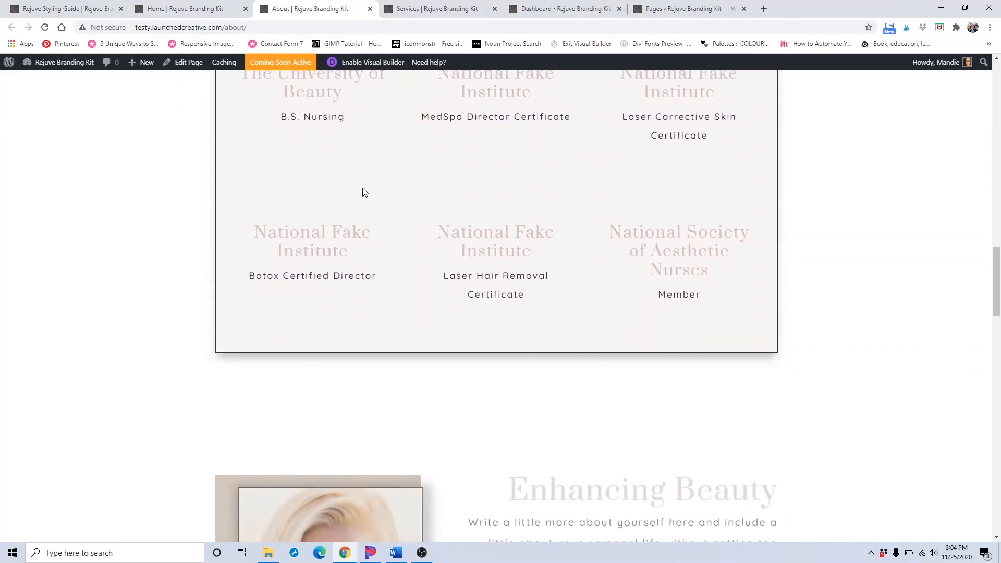
{"action": "scroll", "coordinate": [344, 191], "scroll_direction": "down", "scroll_amount": 8}
{"action": "scroll", "coordinate": [344, 187], "scroll_direction": "down", "scroll_amount": 4}
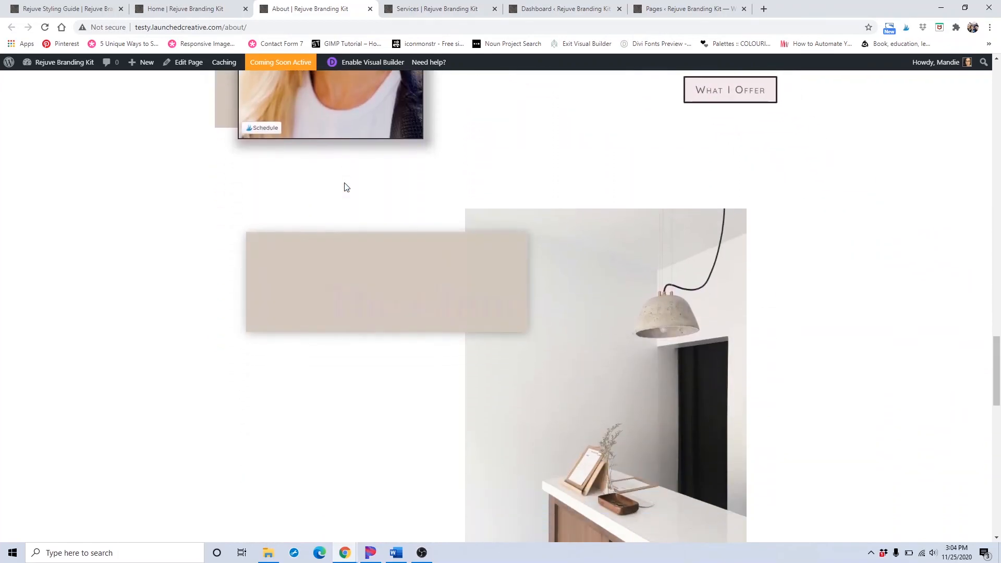
{"action": "scroll", "coordinate": [372, 301], "scroll_direction": "down", "scroll_amount": 10}
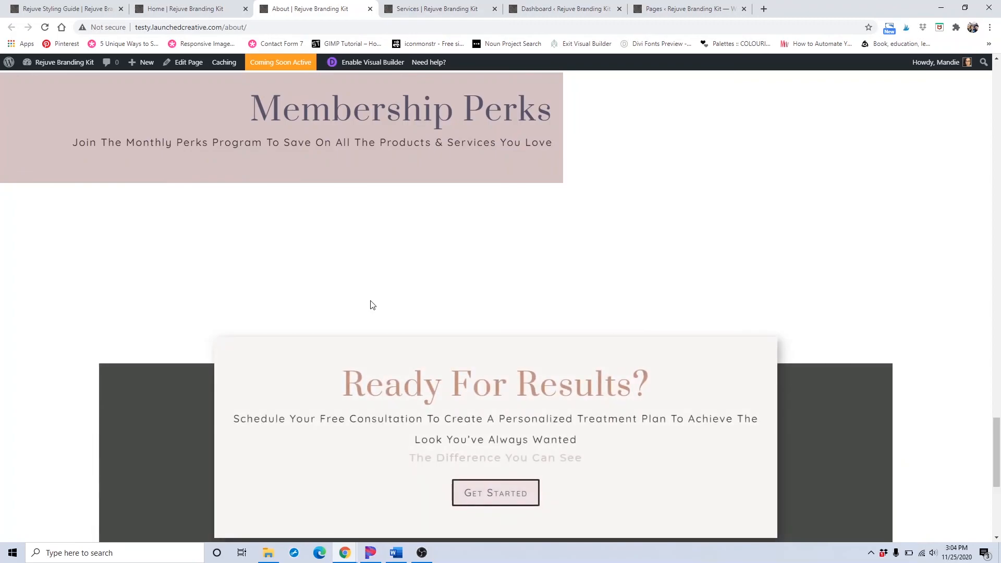
{"action": "scroll", "coordinate": [300, 443], "scroll_direction": "up", "scroll_amount": 14}
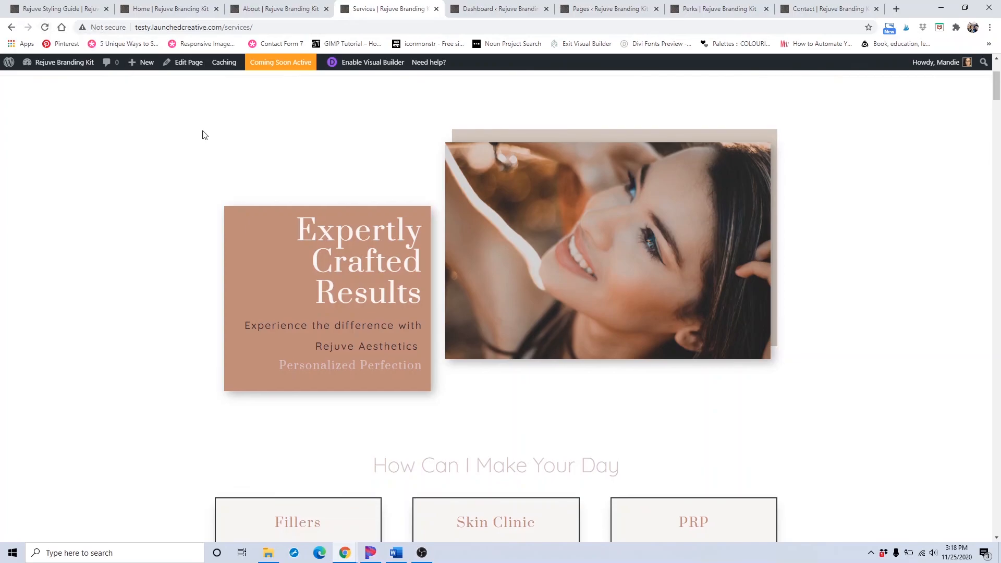
Step: Review the restyled Services page from the Expertly Crafted Results hero through the Fillers & Injectables section, its FAQs and pricing box
{"action": "scroll", "coordinate": [203, 134], "scroll_direction": "down", "scroll_amount": 7}
{"action": "scroll", "coordinate": [204, 135], "scroll_direction": "down", "scroll_amount": 15}
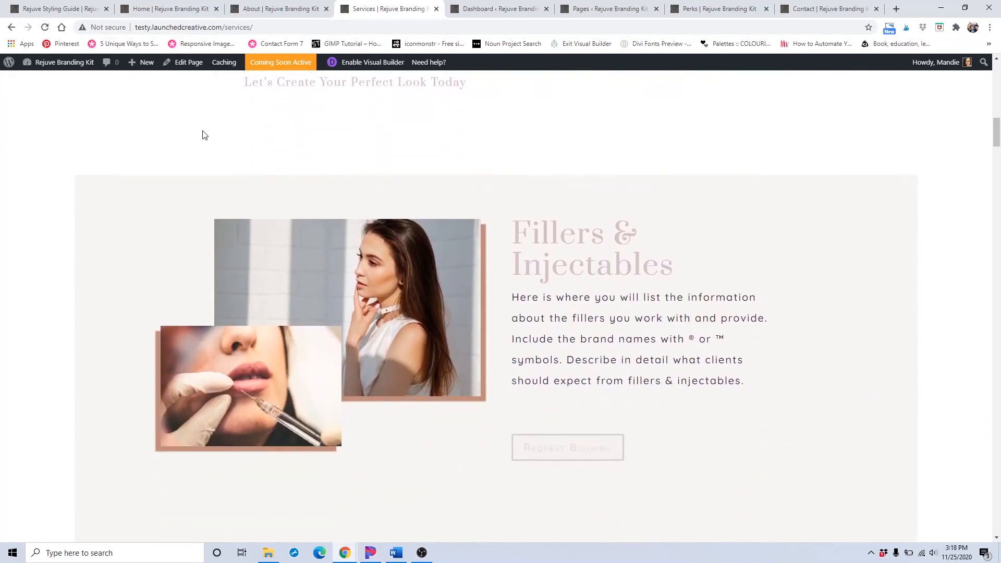
{"action": "scroll", "coordinate": [203, 135], "scroll_direction": "down", "scroll_amount": 5}
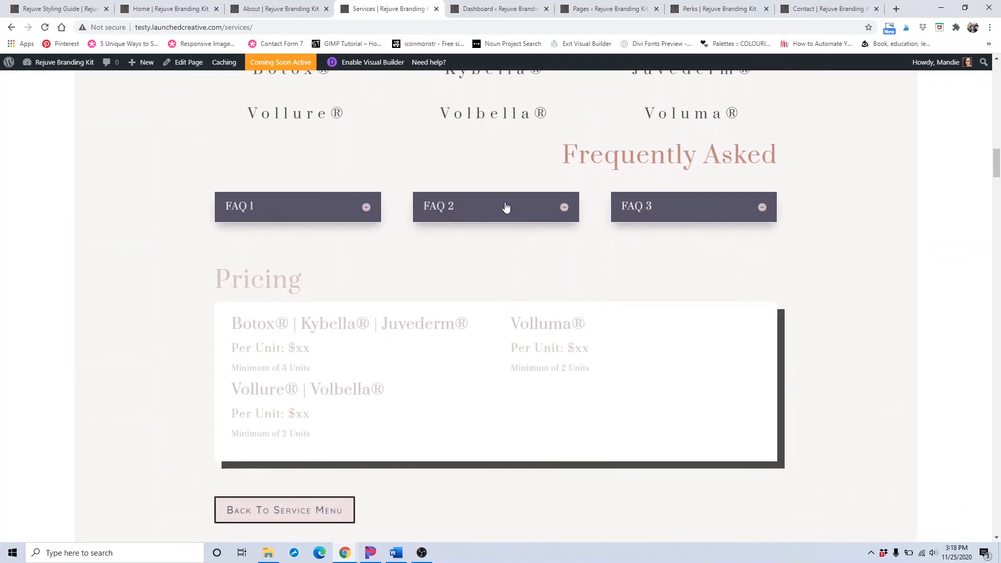
{"action": "scroll", "coordinate": [554, 218], "scroll_direction": "down", "scroll_amount": 1}
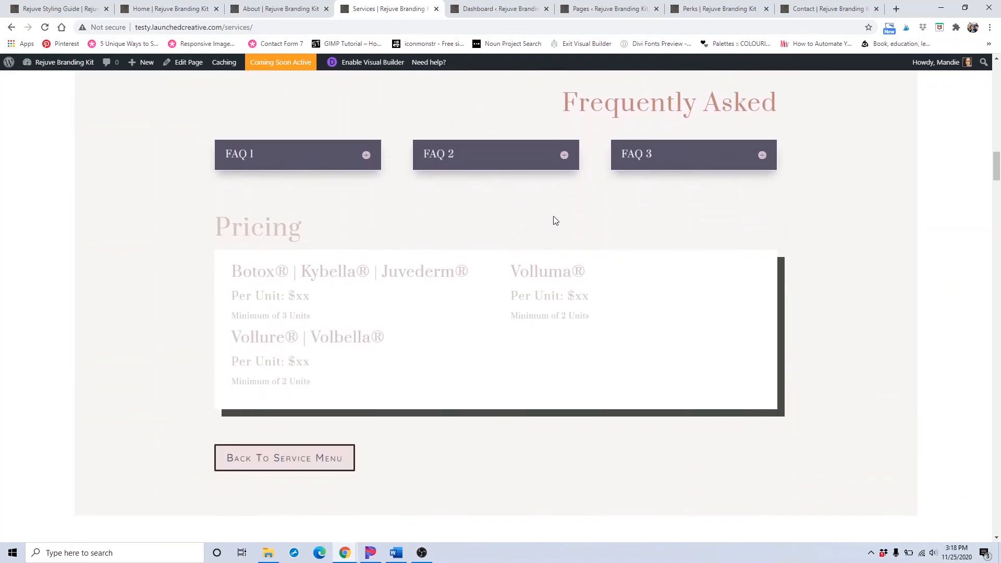
{"action": "scroll", "coordinate": [554, 218], "scroll_direction": "down", "scroll_amount": 2}
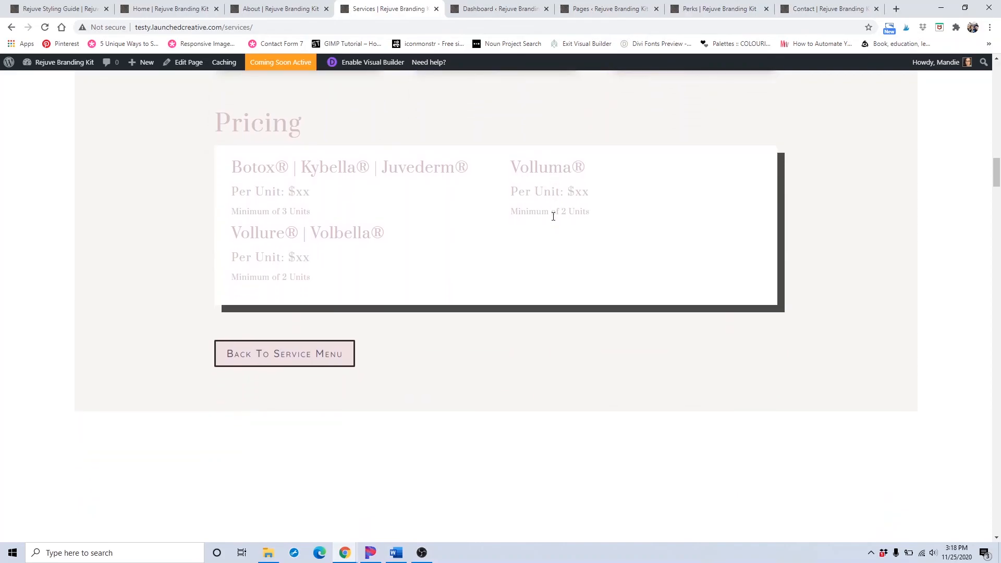
{"action": "scroll", "coordinate": [381, 230], "scroll_direction": "down", "scroll_amount": 1}
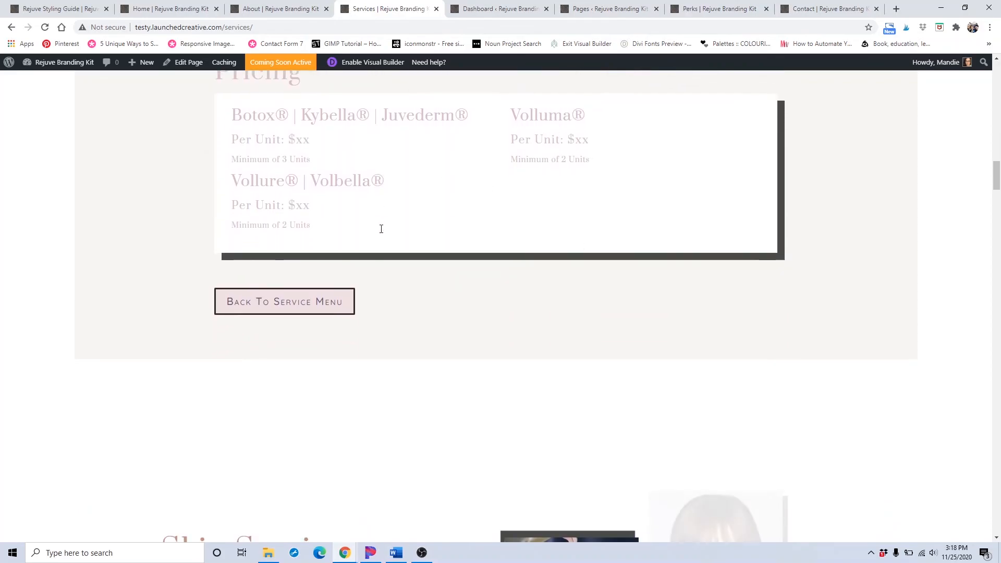
{"action": "scroll", "coordinate": [380, 231], "scroll_direction": "up", "scroll_amount": 5}
{"action": "scroll", "coordinate": [381, 232], "scroll_direction": "down", "scroll_amount": 6}
Step: Examine the Skin Services section of the Services page with its products, FAQs and dark pricing box, down to Body Sculpting
{"action": "scroll", "coordinate": [381, 233], "scroll_direction": "down", "scroll_amount": 5}
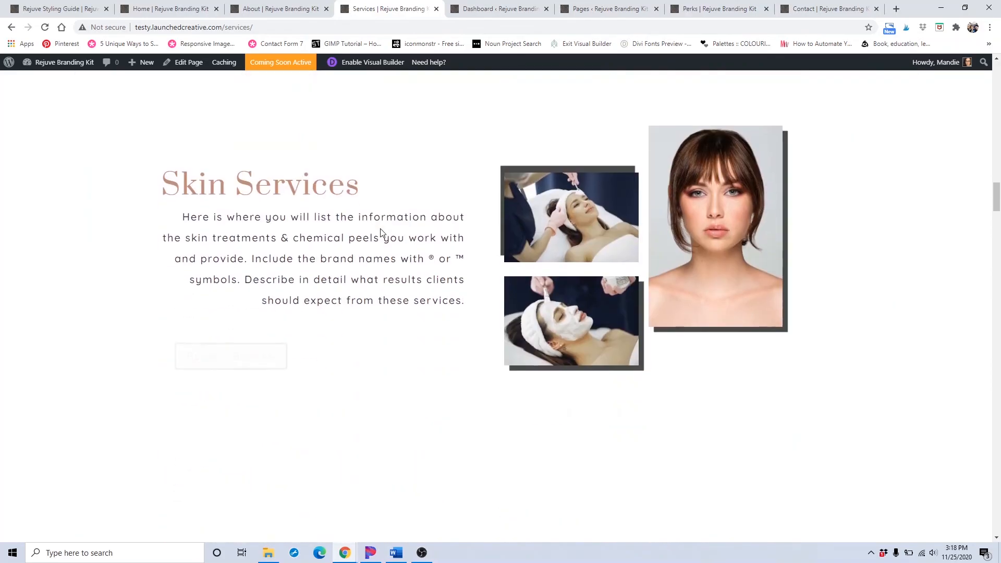
{"action": "scroll", "coordinate": [381, 233], "scroll_direction": "down", "scroll_amount": 2}
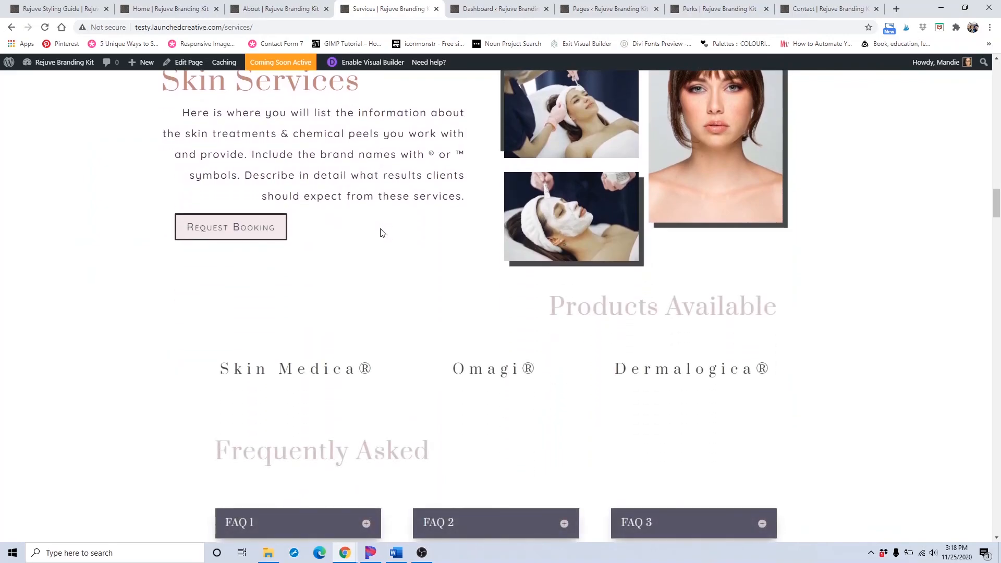
{"action": "scroll", "coordinate": [381, 233], "scroll_direction": "down", "scroll_amount": 3}
{"action": "scroll", "coordinate": [381, 233], "scroll_direction": "up", "scroll_amount": 1}
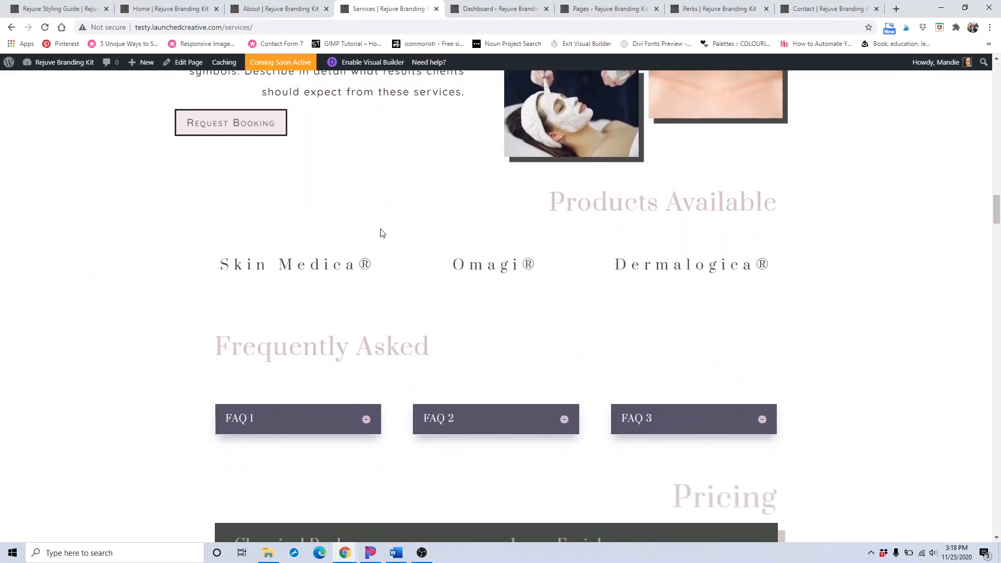
{"action": "scroll", "coordinate": [413, 236], "scroll_direction": "down", "scroll_amount": 4}
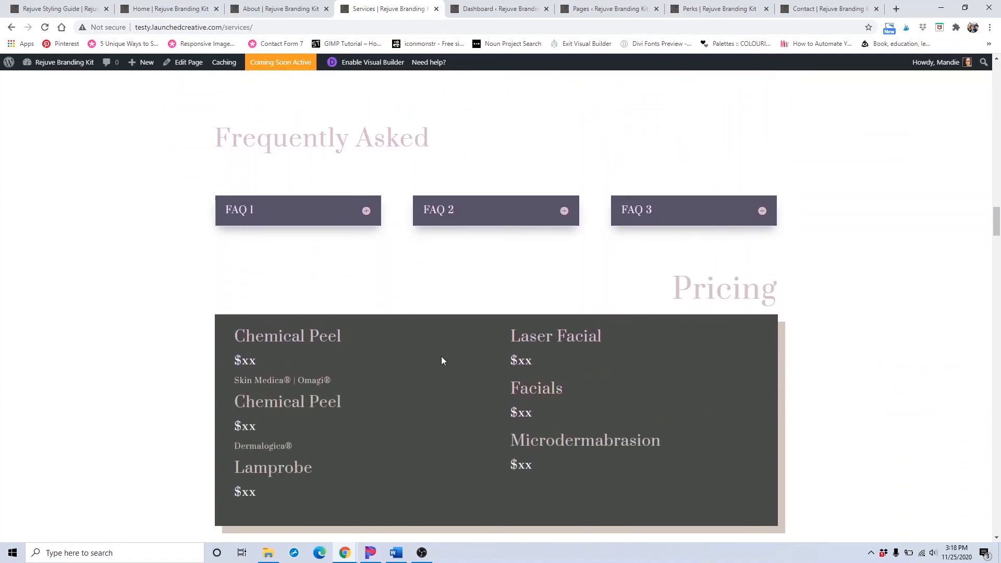
{"action": "scroll", "coordinate": [441, 357], "scroll_direction": "down", "scroll_amount": 1}
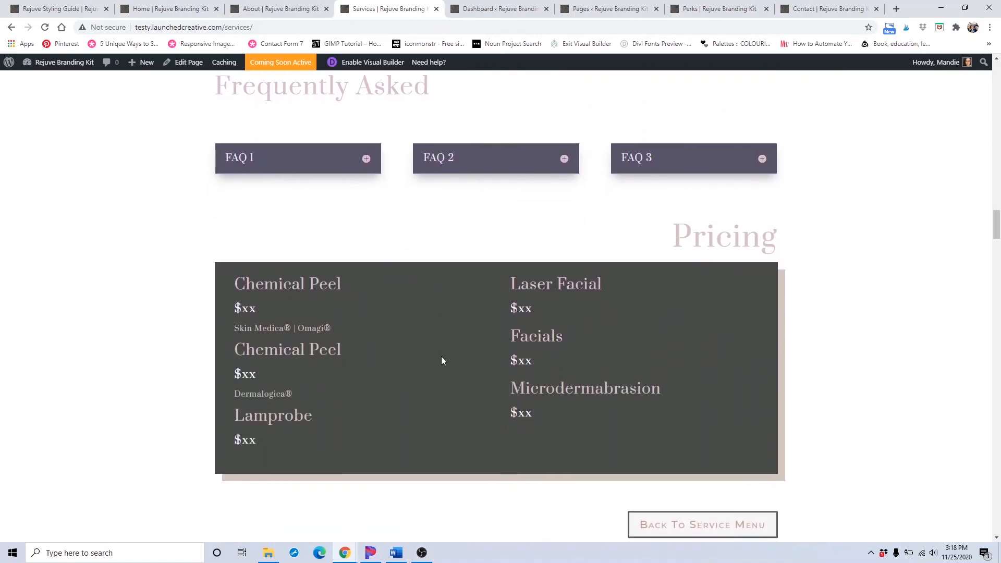
{"action": "scroll", "coordinate": [441, 357], "scroll_direction": "down", "scroll_amount": 1}
{"action": "scroll", "coordinate": [506, 340], "scroll_direction": "down", "scroll_amount": 7}
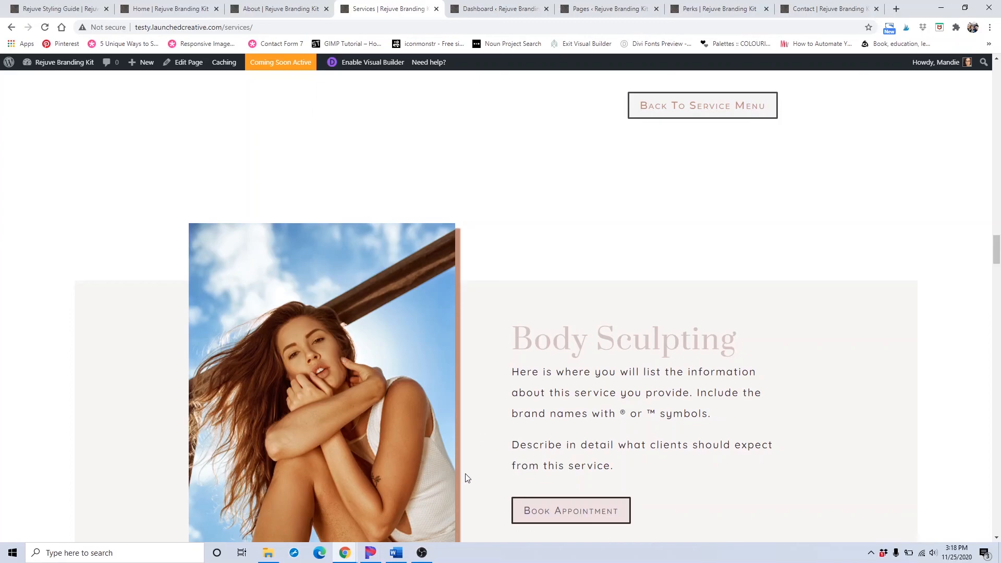
{"action": "left_click", "coordinate": [422, 553]}
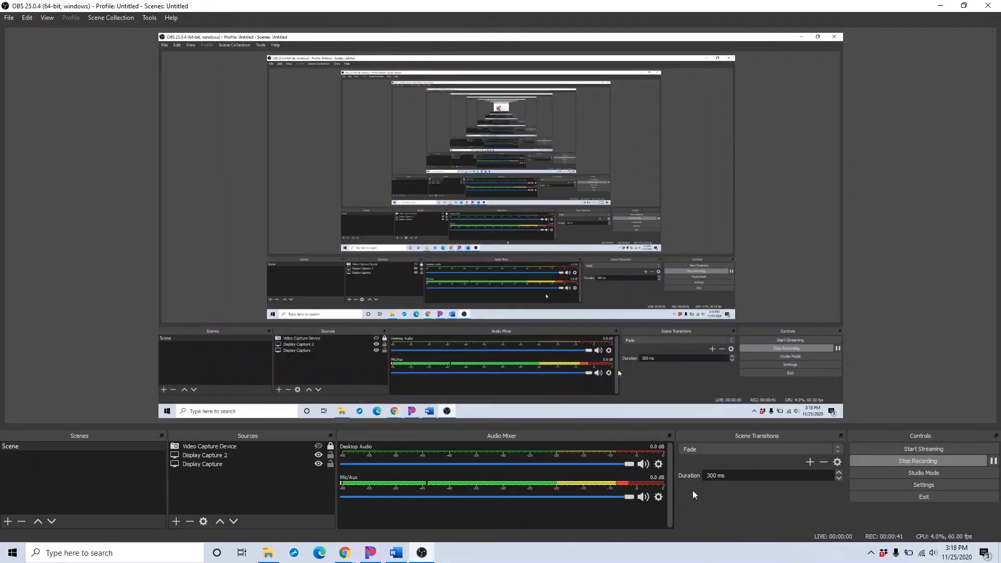